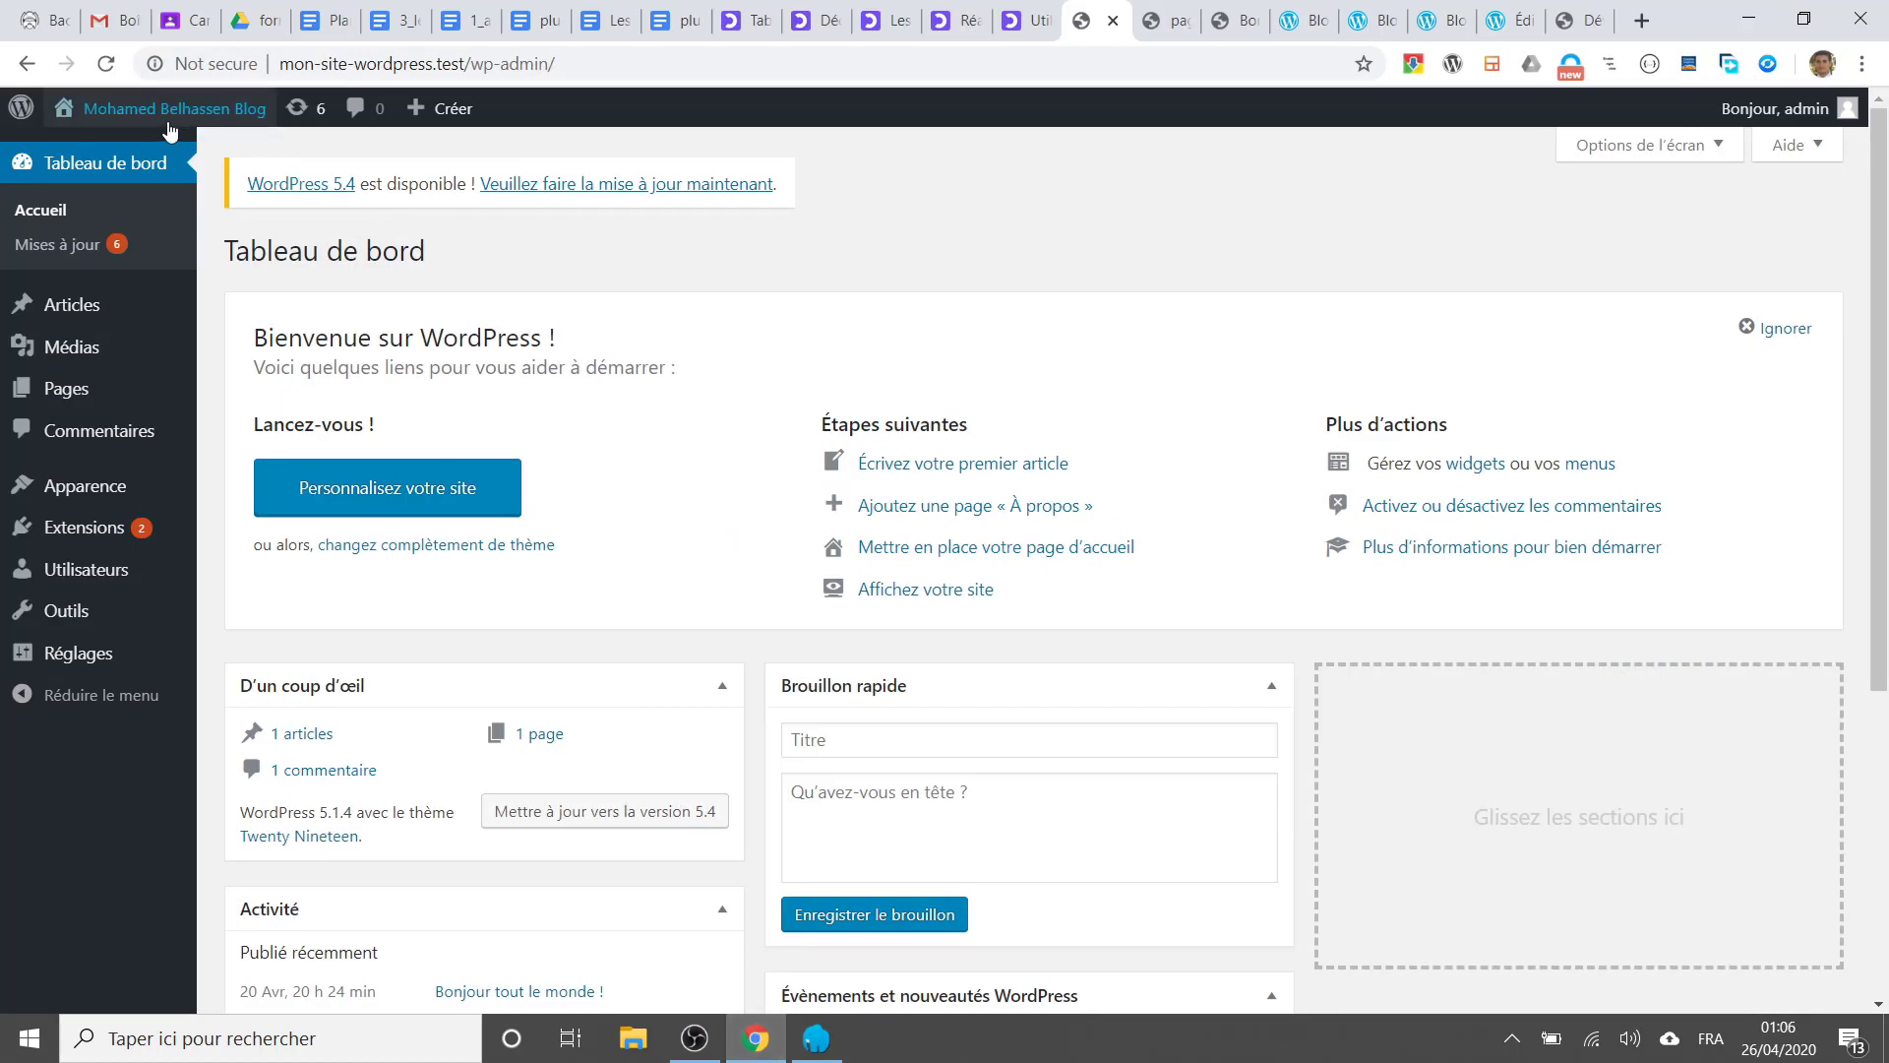
Step: Go to the site's public front page from the site-name menu in the admin bar
mouse_move(157, 110)
click(111, 161)
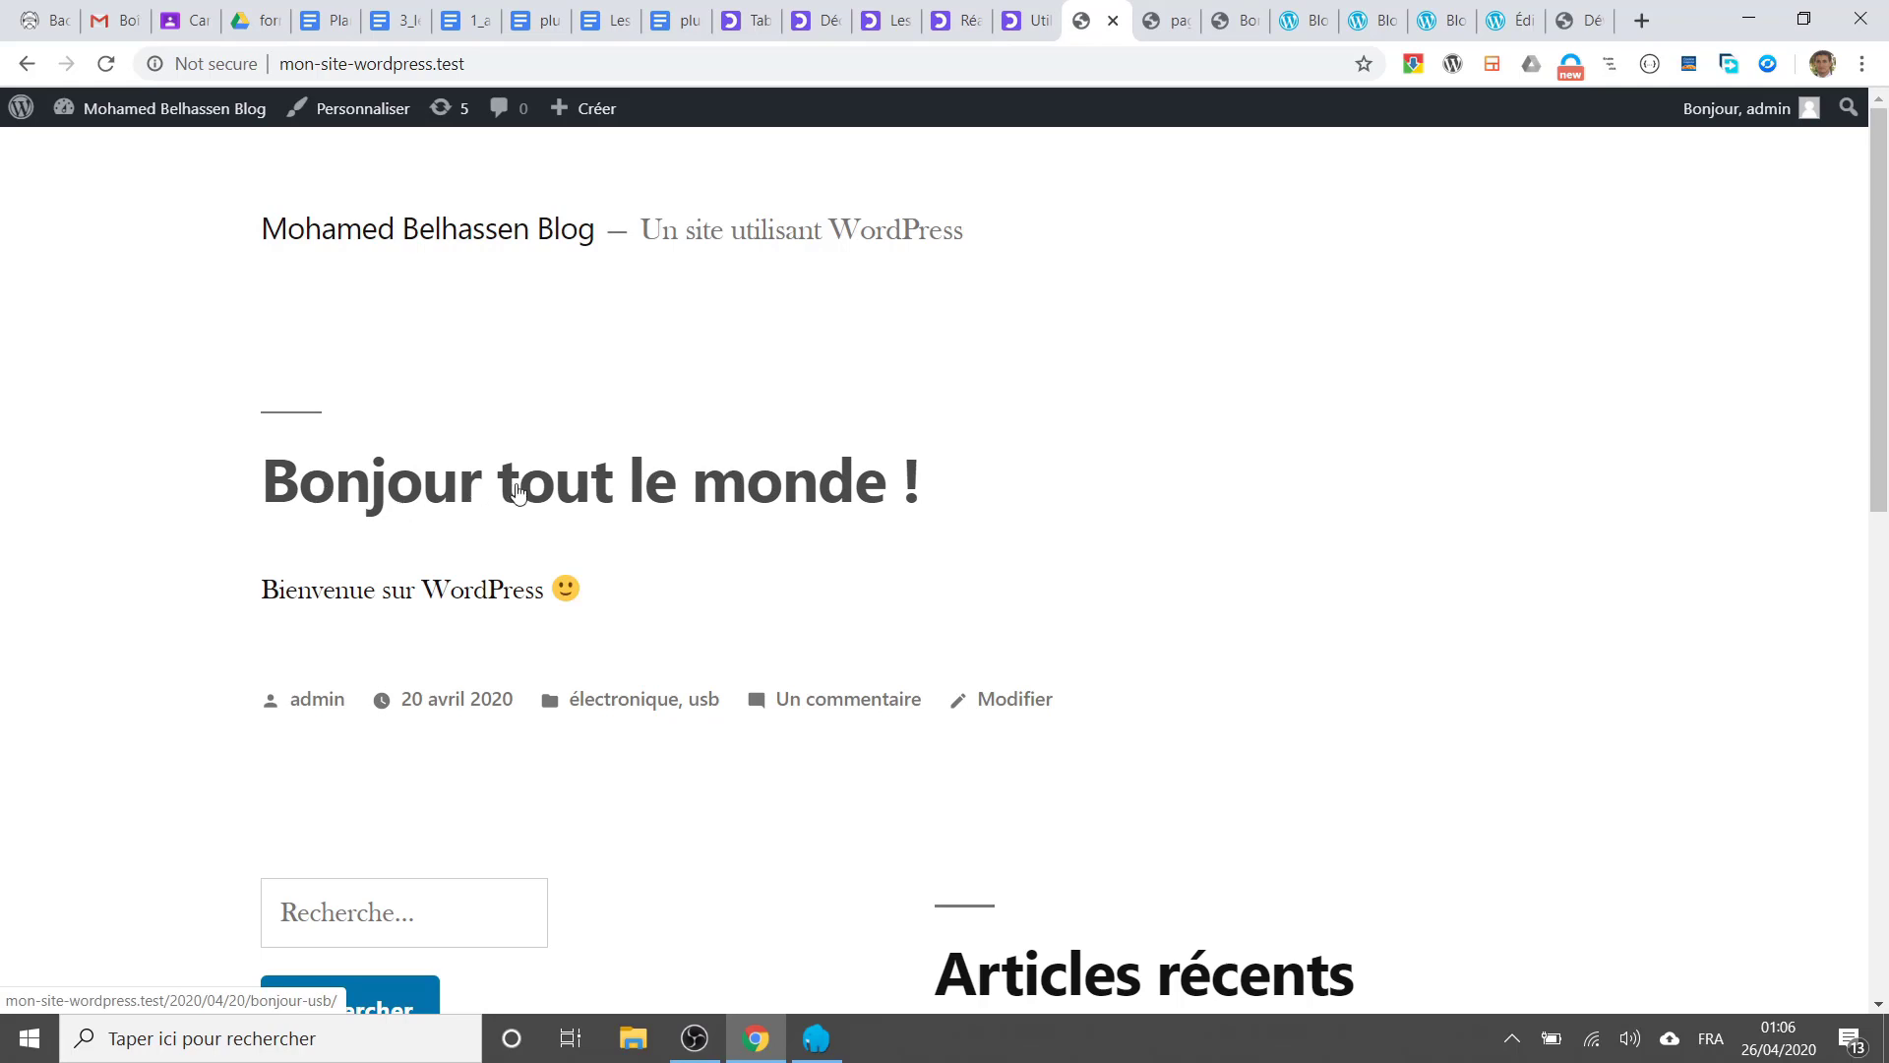
scroll(515, 492, down, 2)
scroll(435, 371, up, 1)
drag(289, 359, 644, 356)
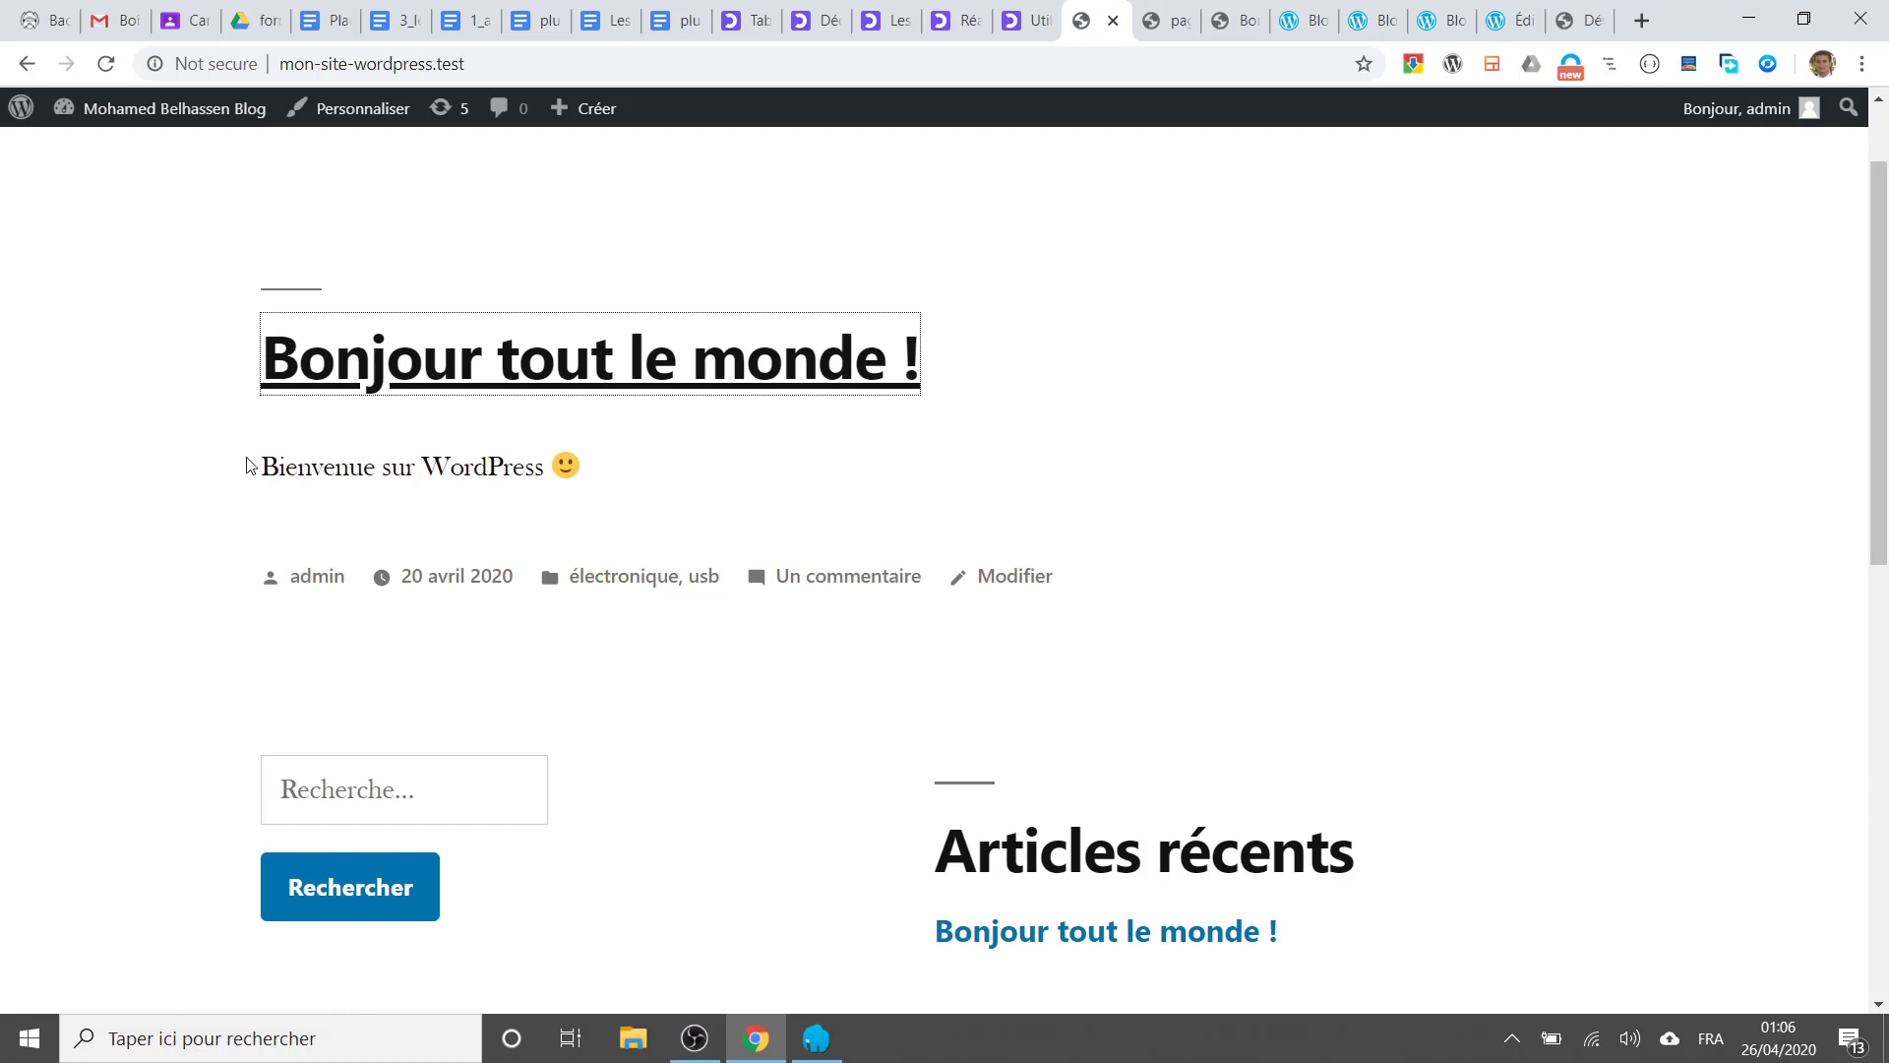
drag(259, 471, 600, 472)
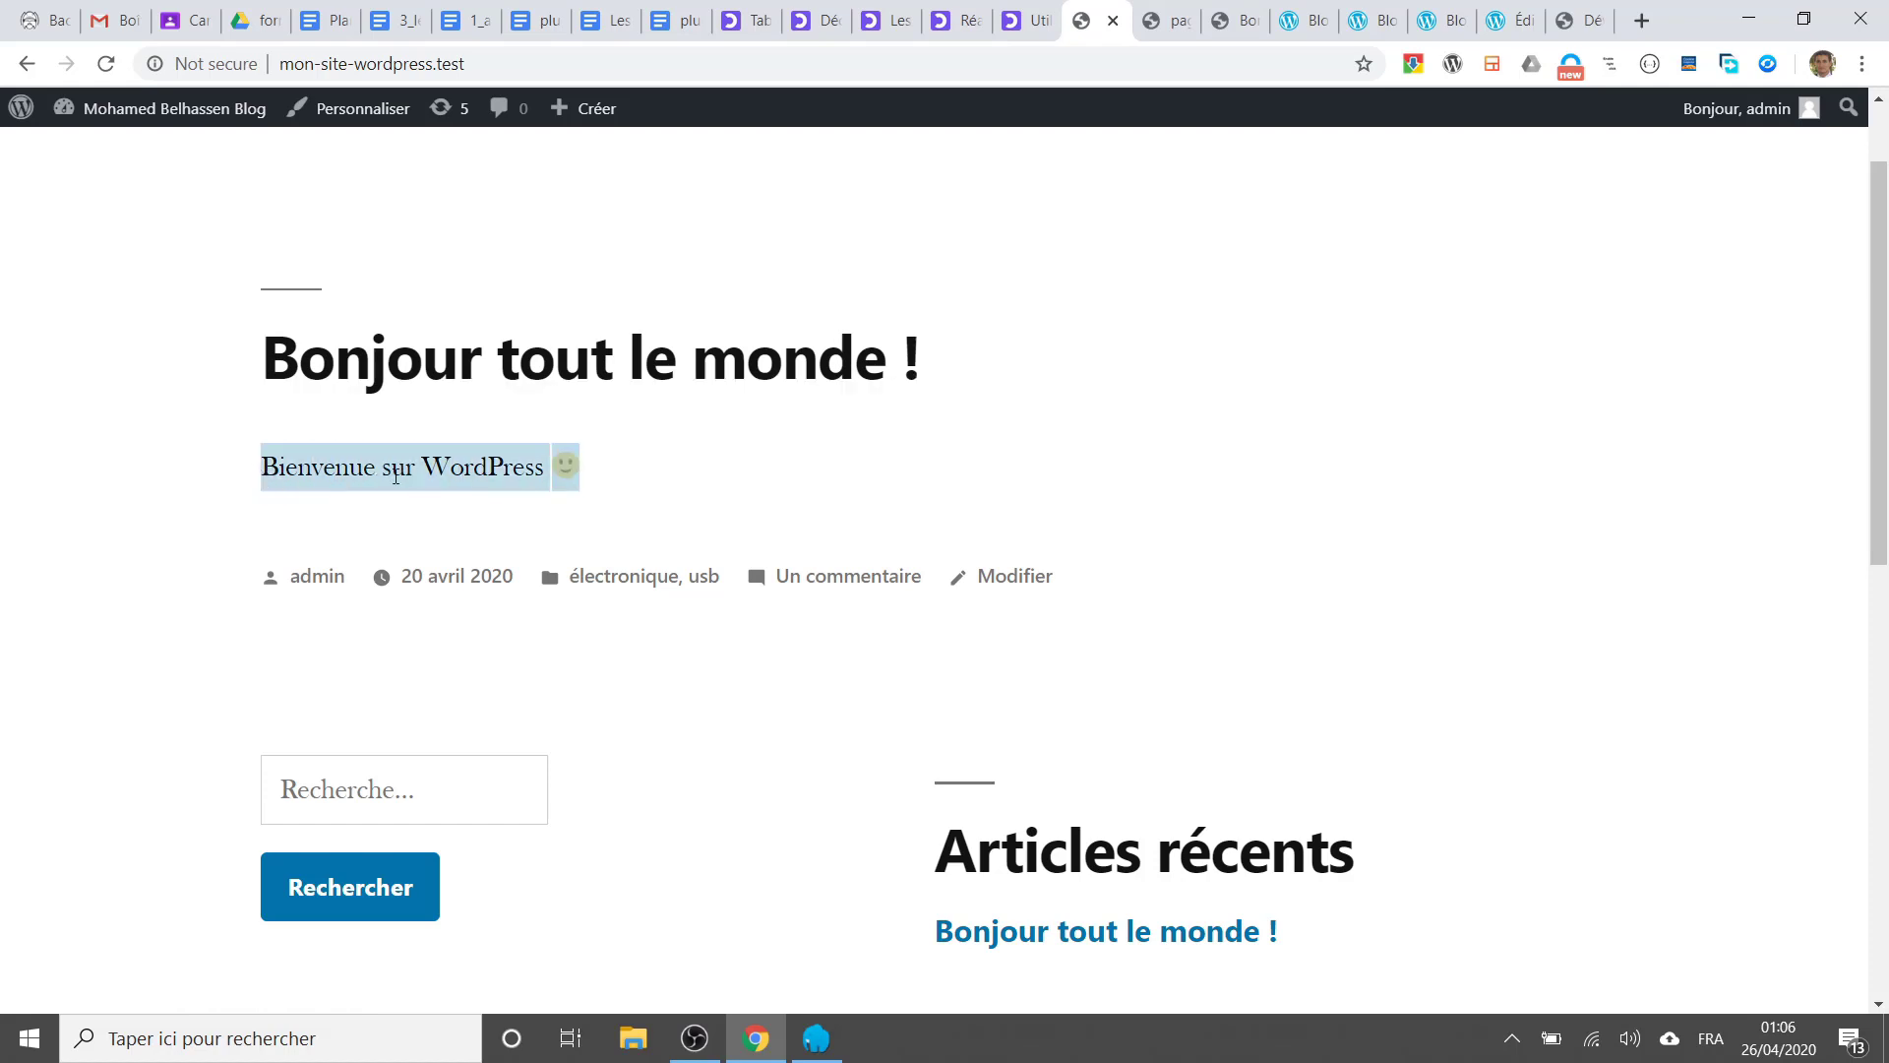
click(280, 473)
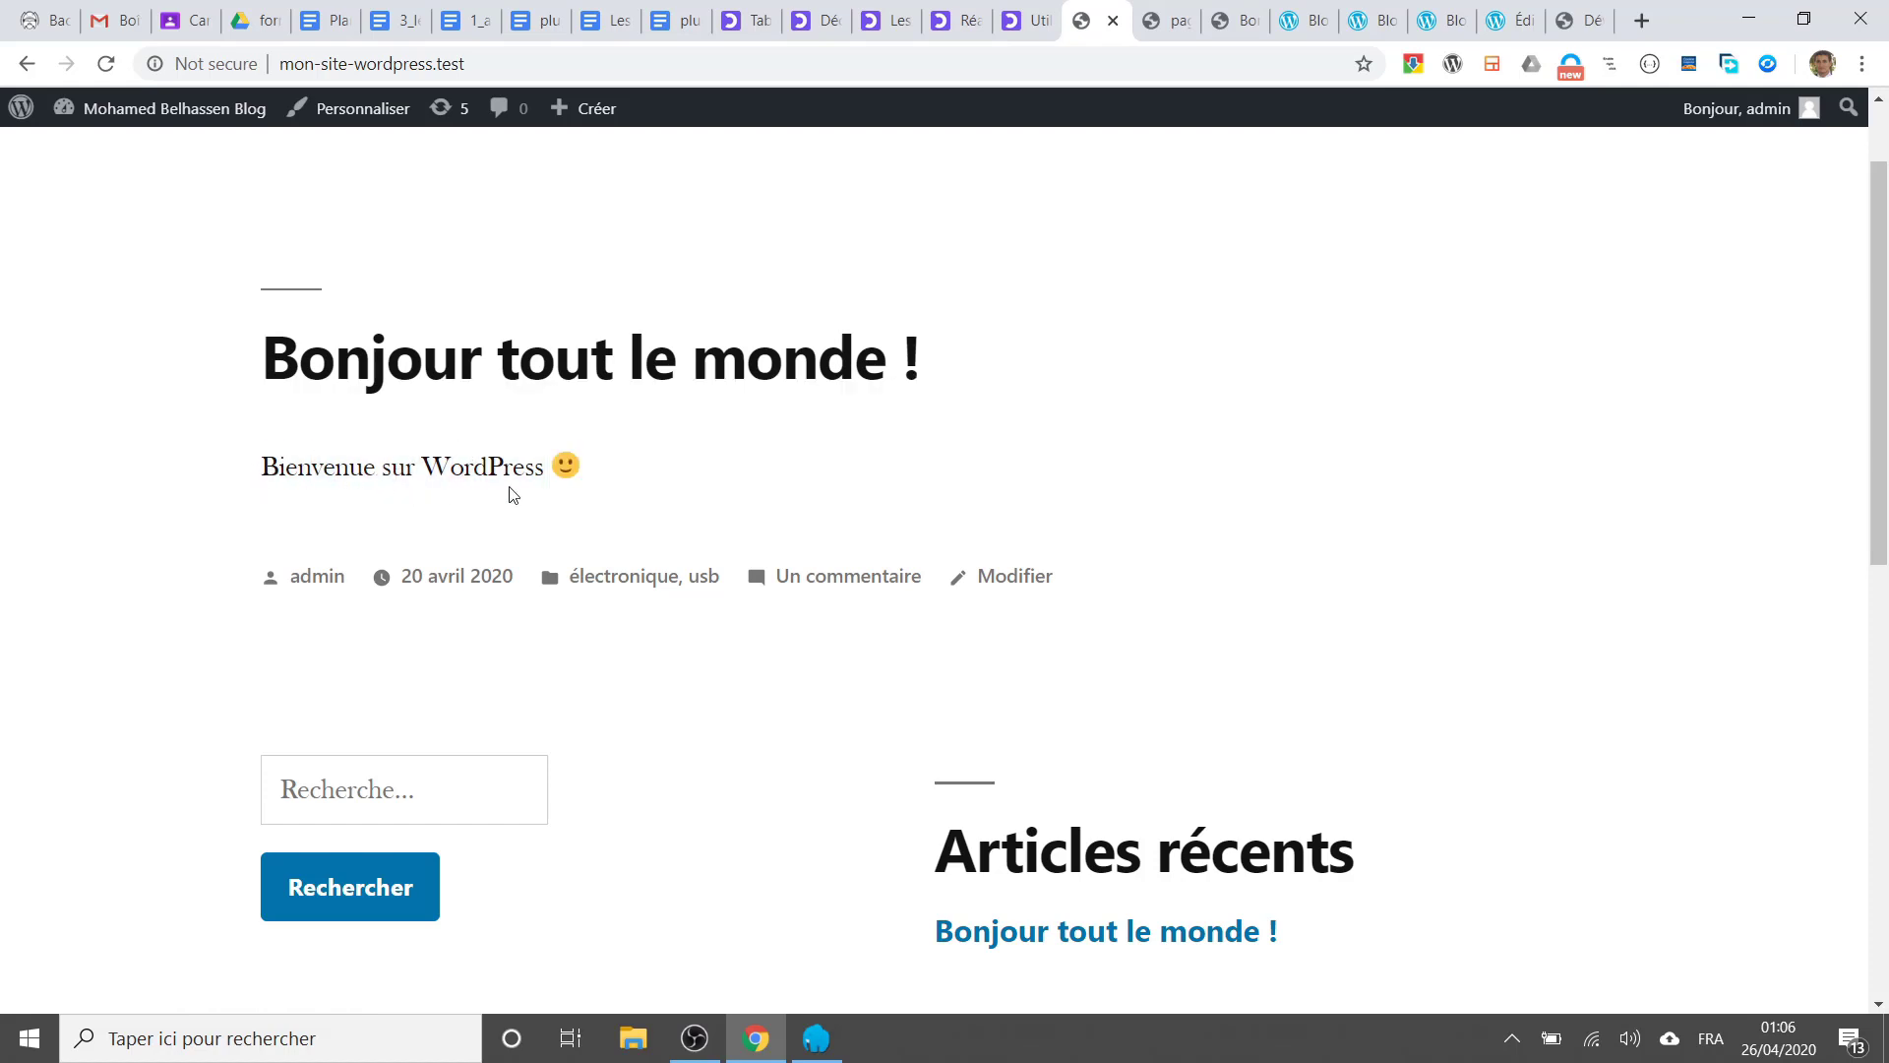
scroll(654, 477, up, 1)
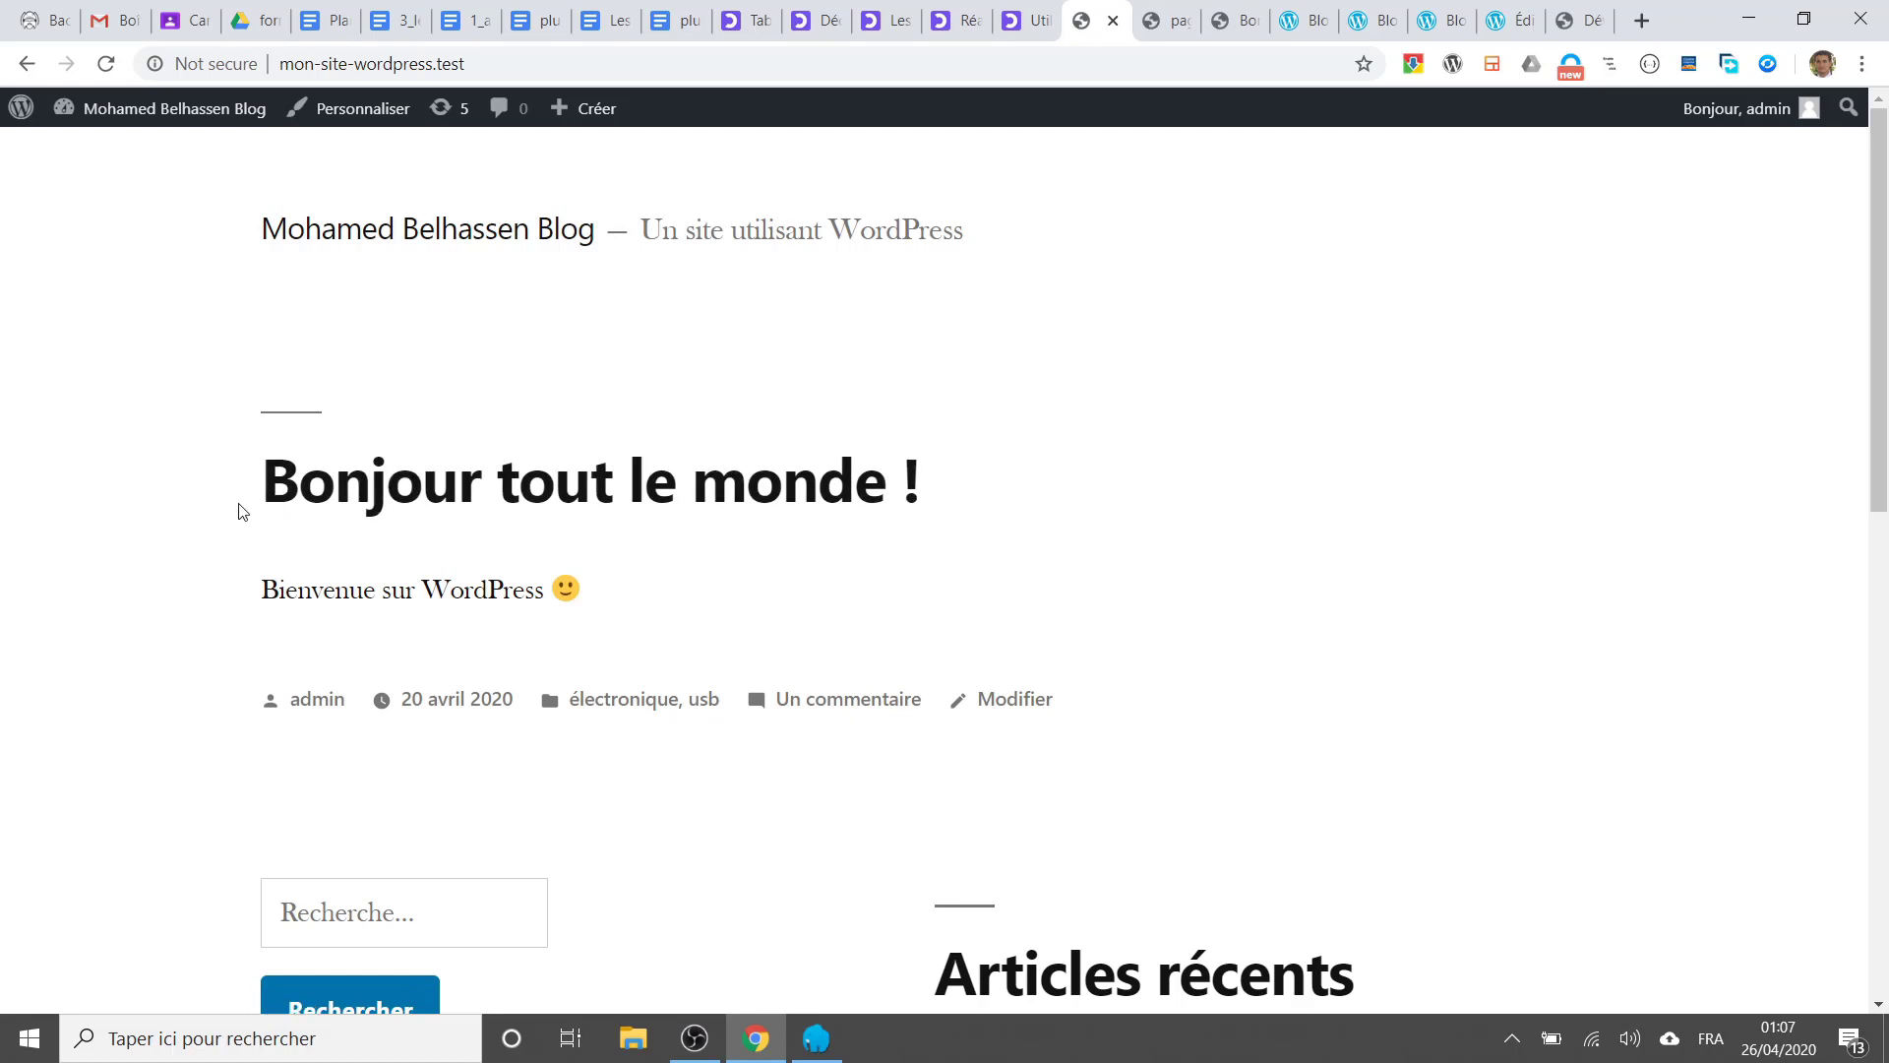
drag(219, 483, 930, 482)
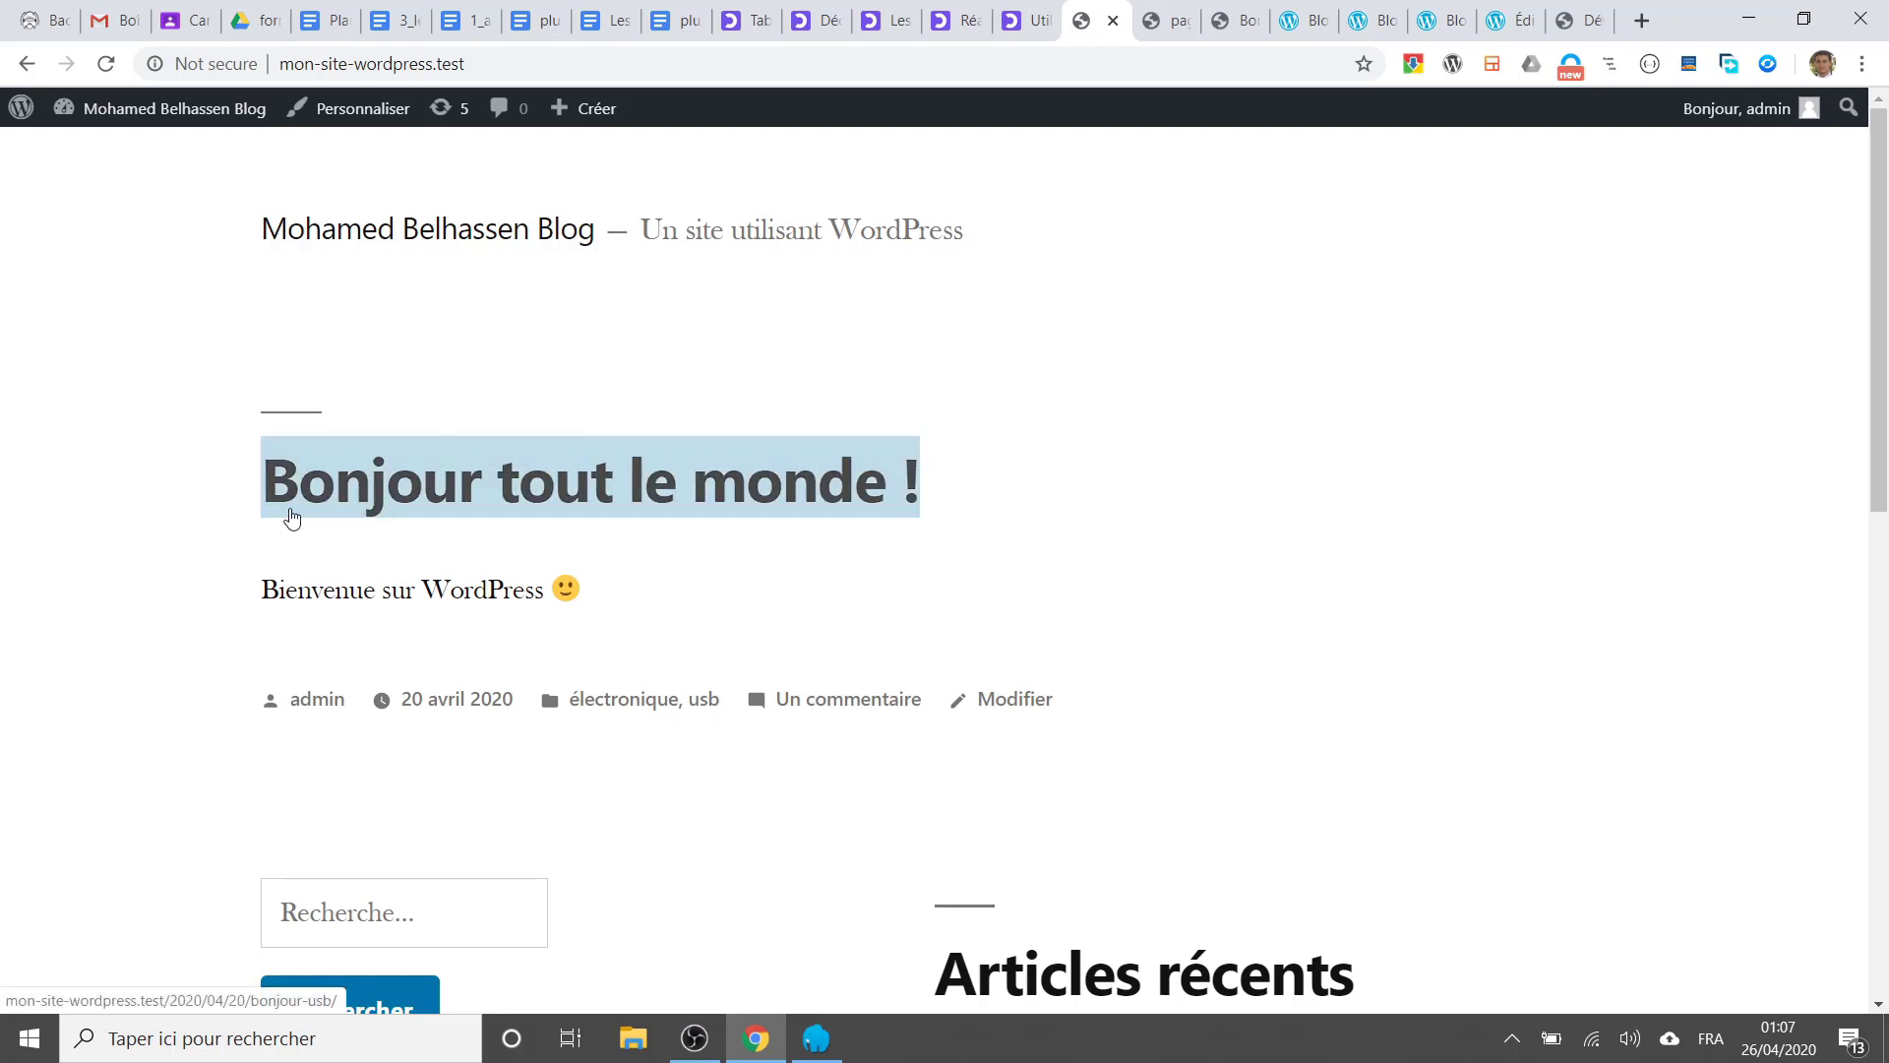
scroll(394, 561, down, 1)
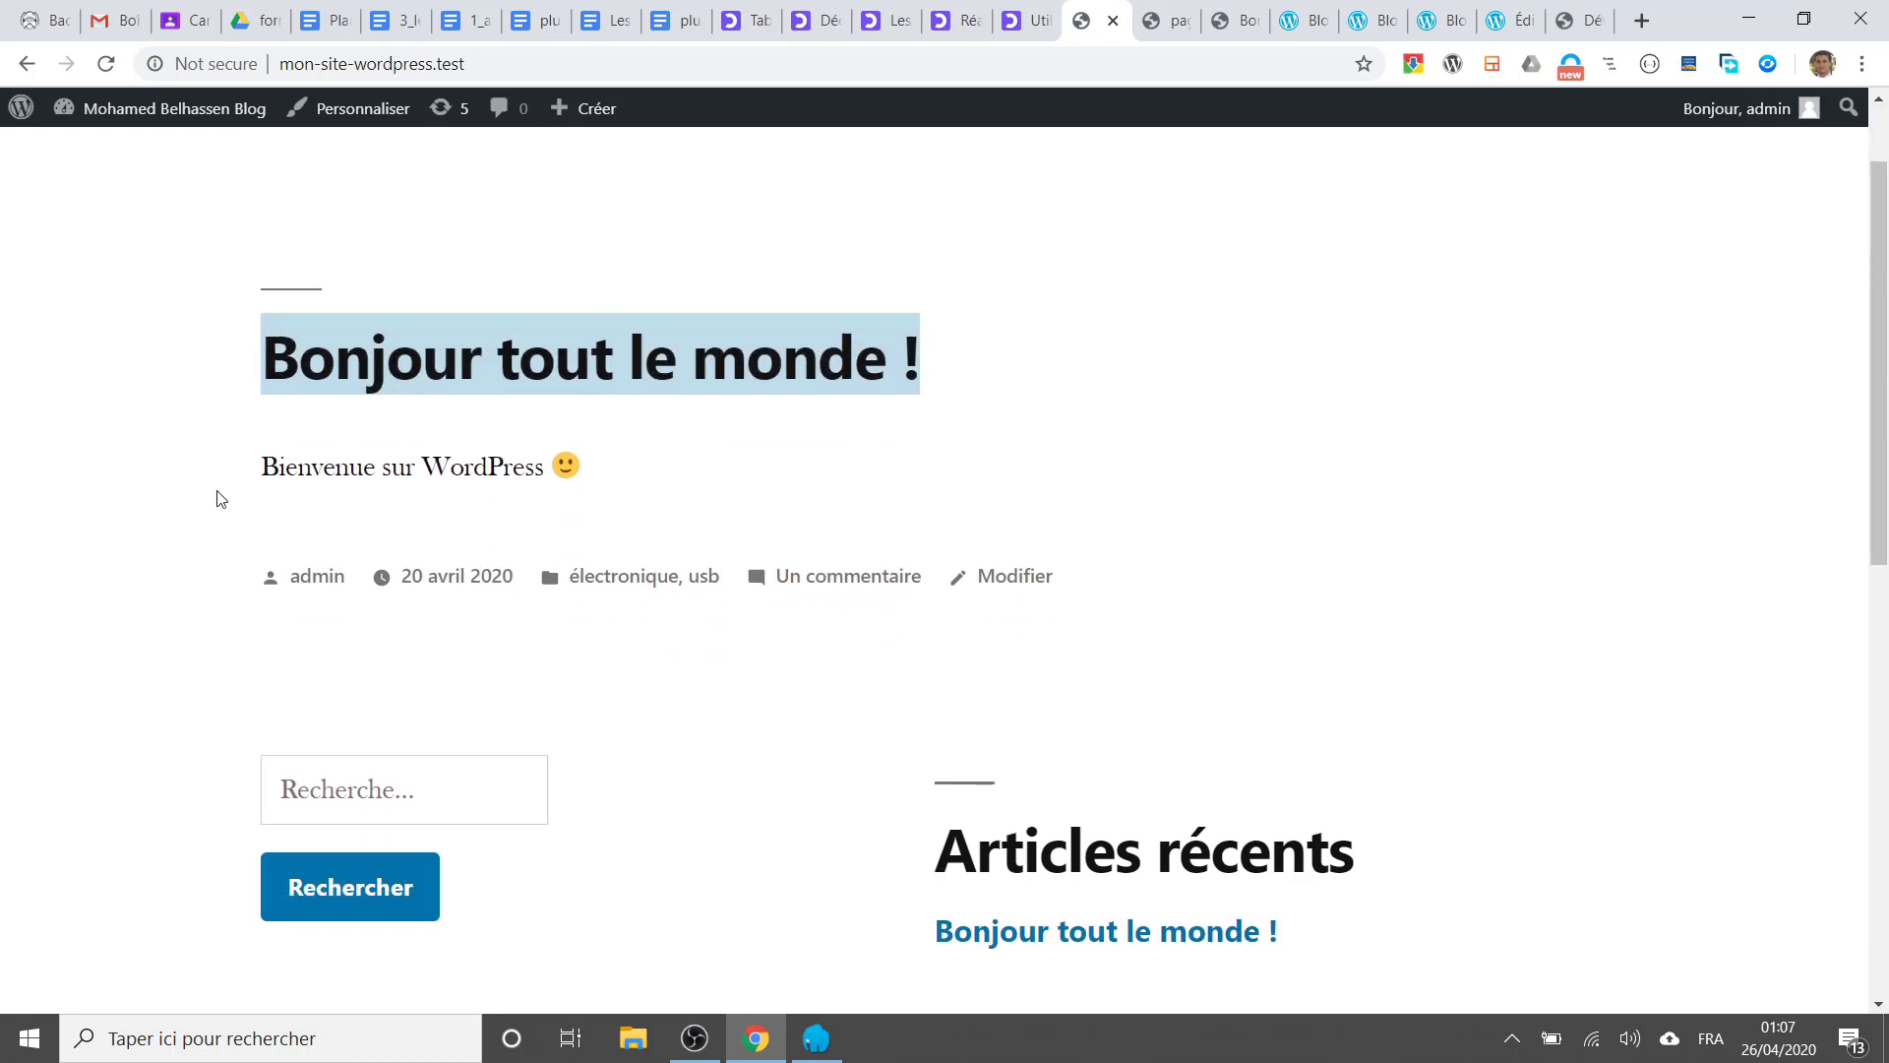
drag(238, 479, 666, 482)
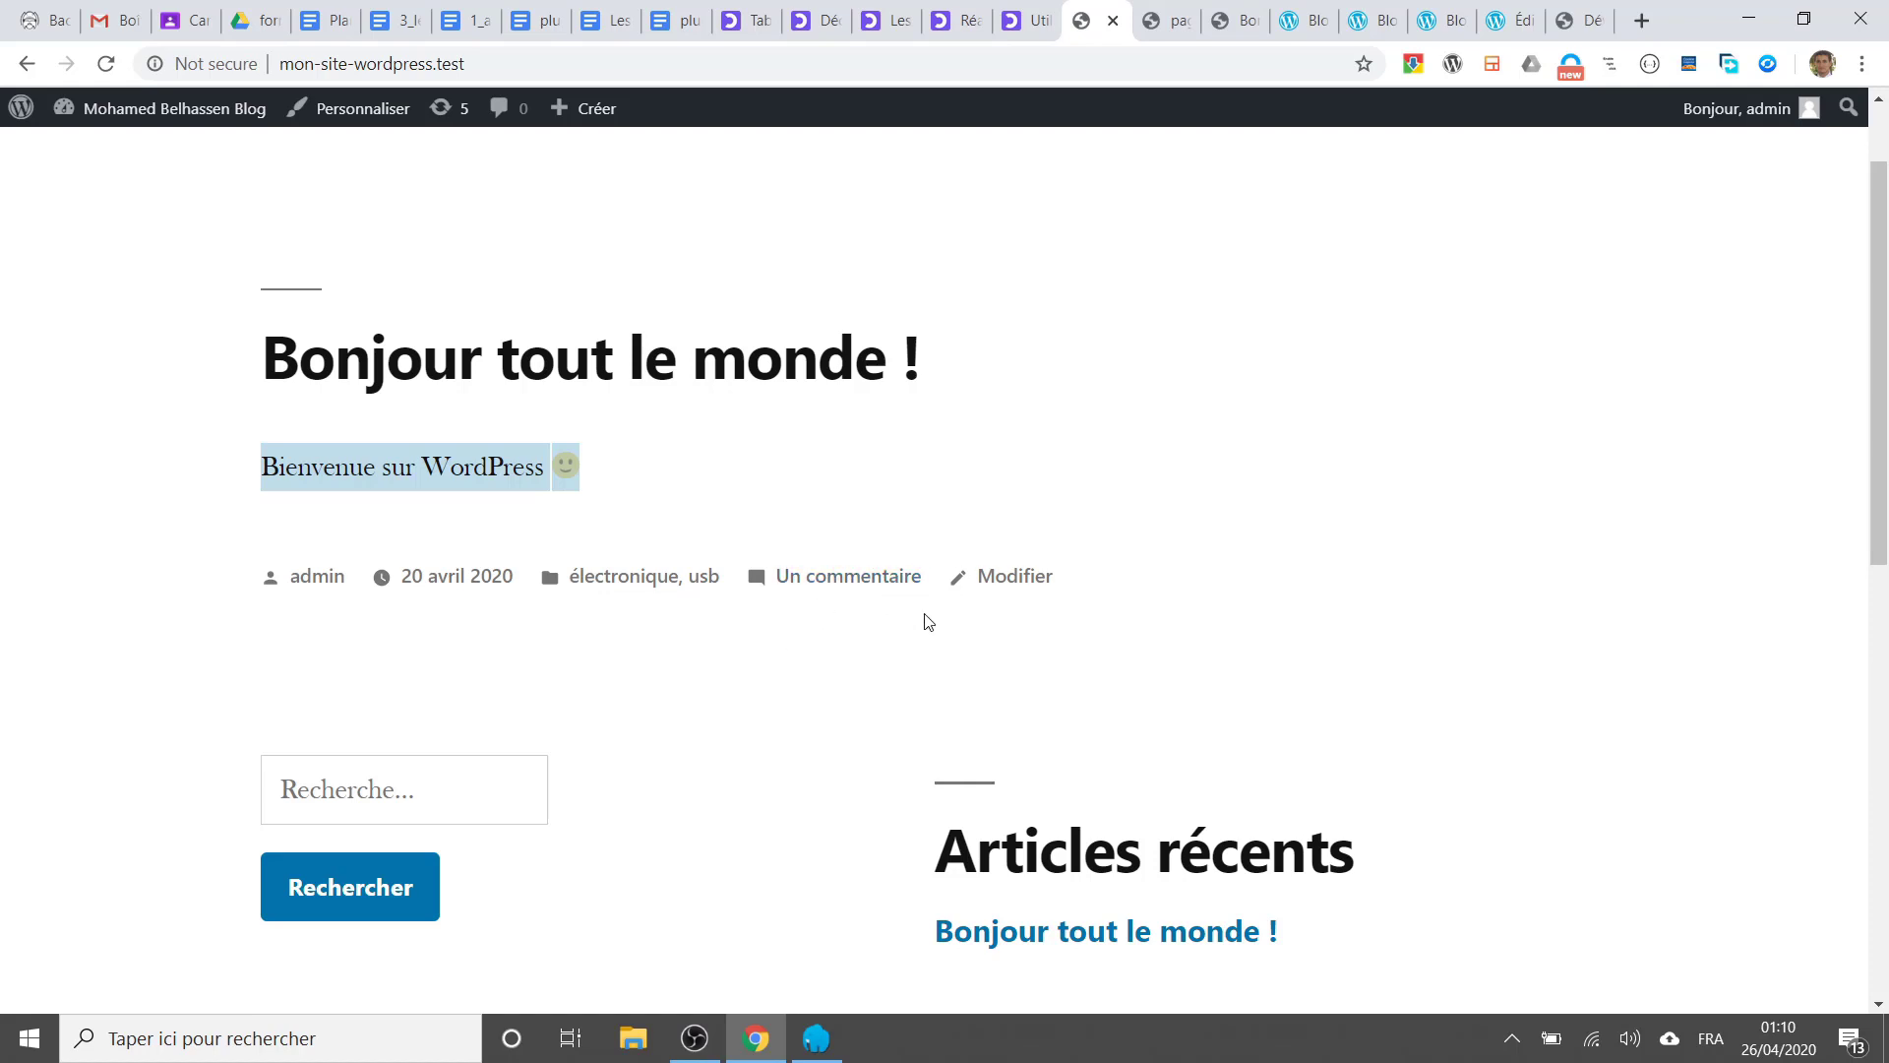
scroll(903, 684, down, 7)
scroll(895, 679, up, 4)
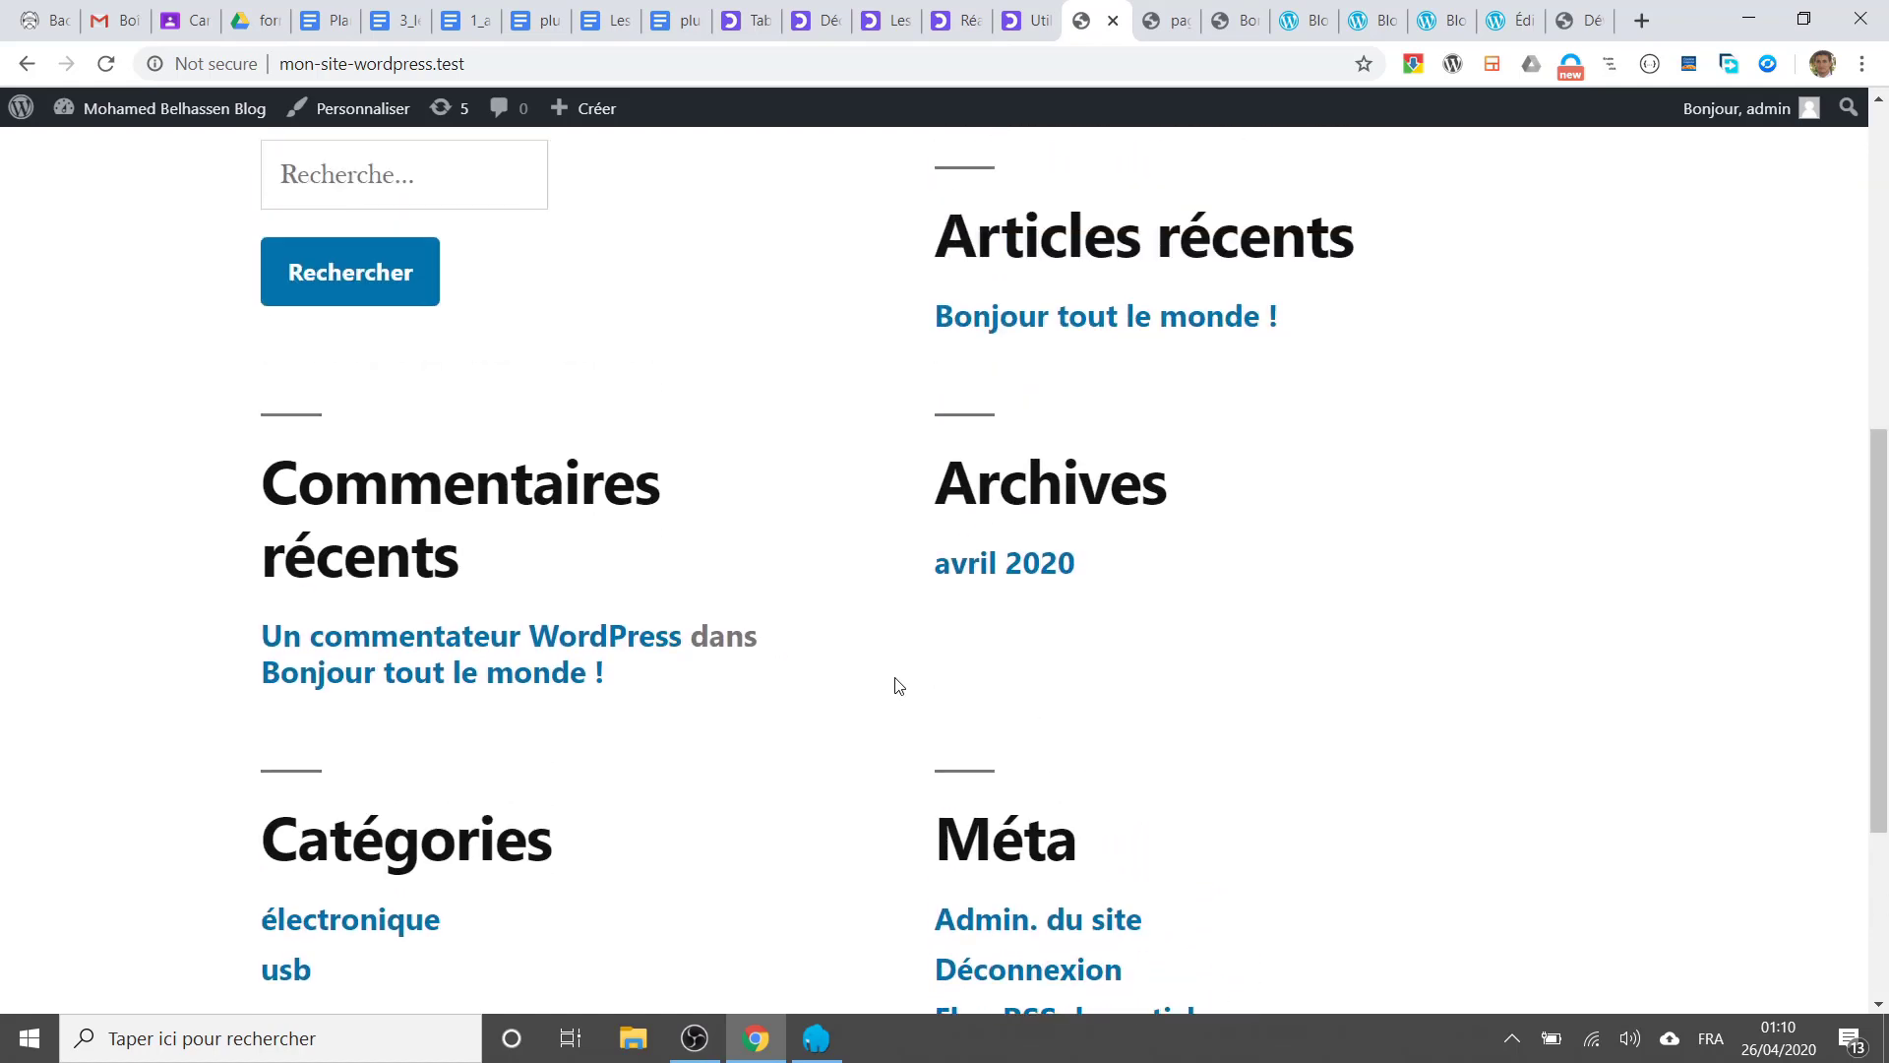
scroll(897, 654, down, 3)
scroll(1014, 544, up, 1)
scroll(1019, 571, down, 2)
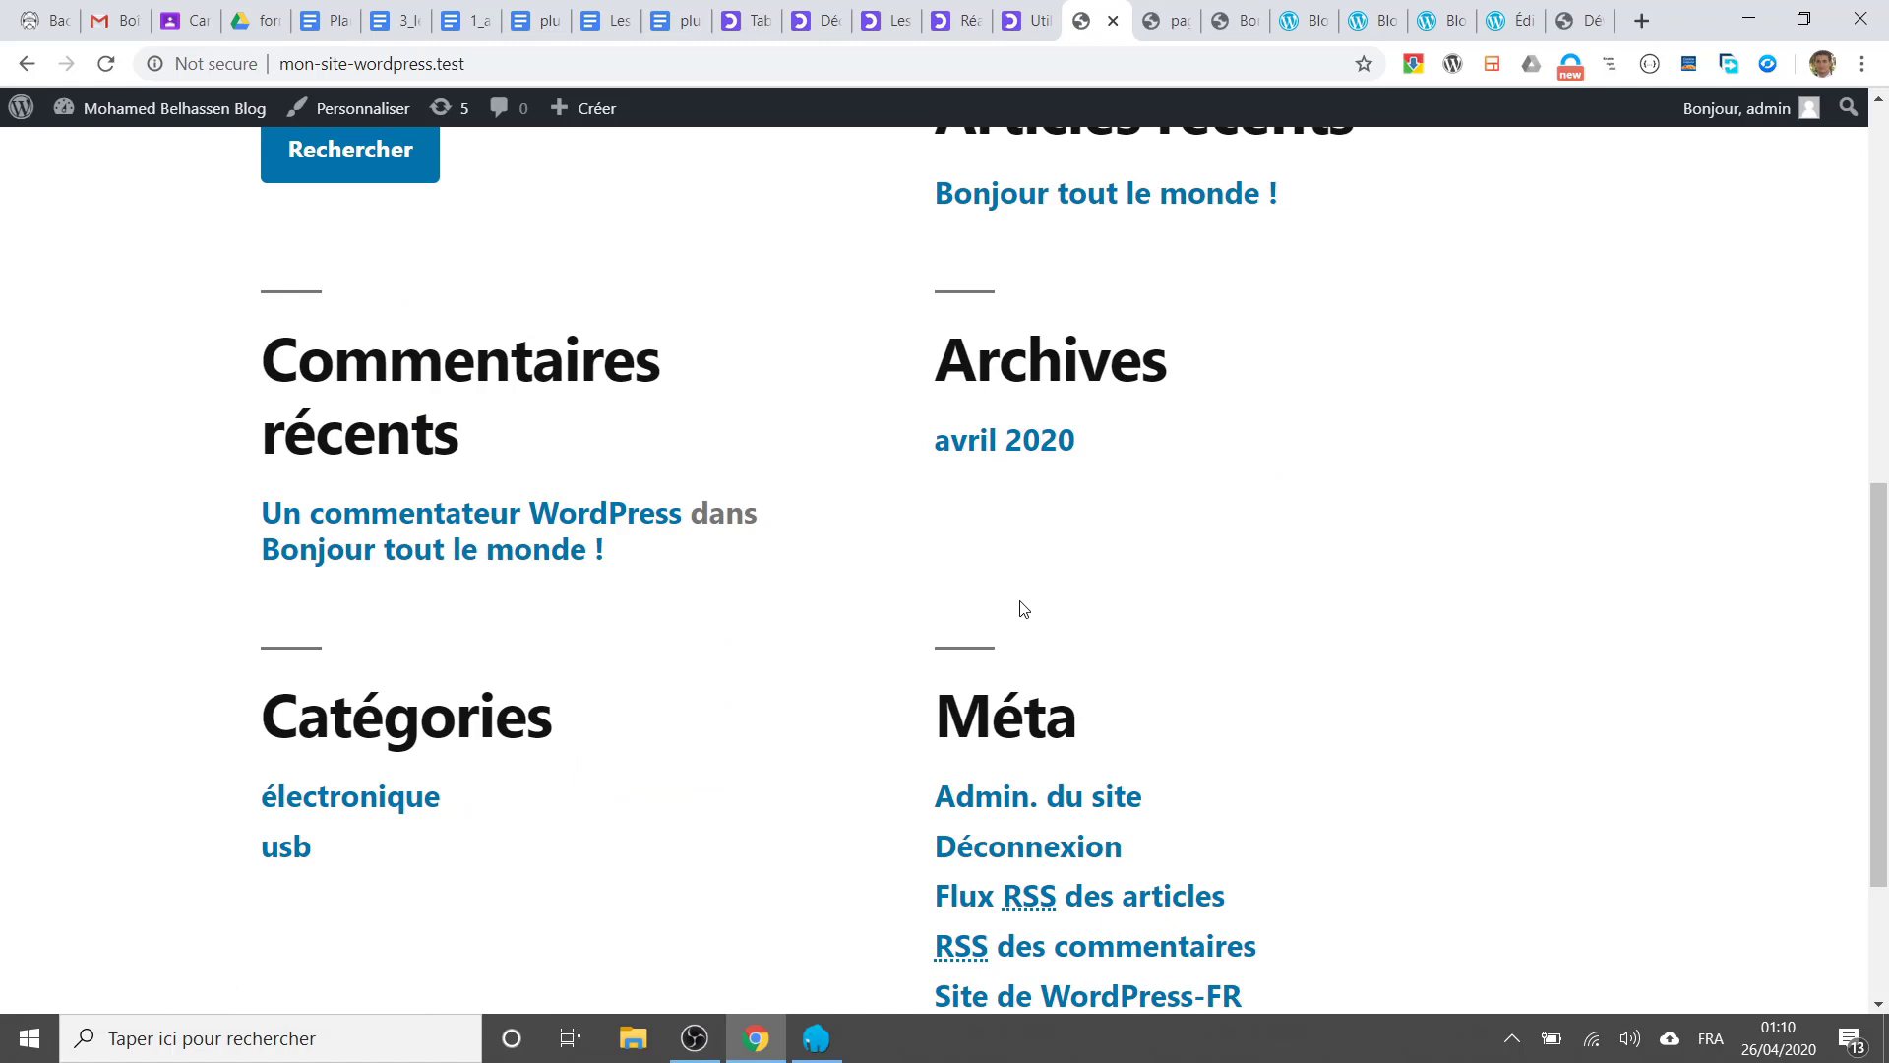
scroll(1019, 609, up, 9)
mouse_move(79, 120)
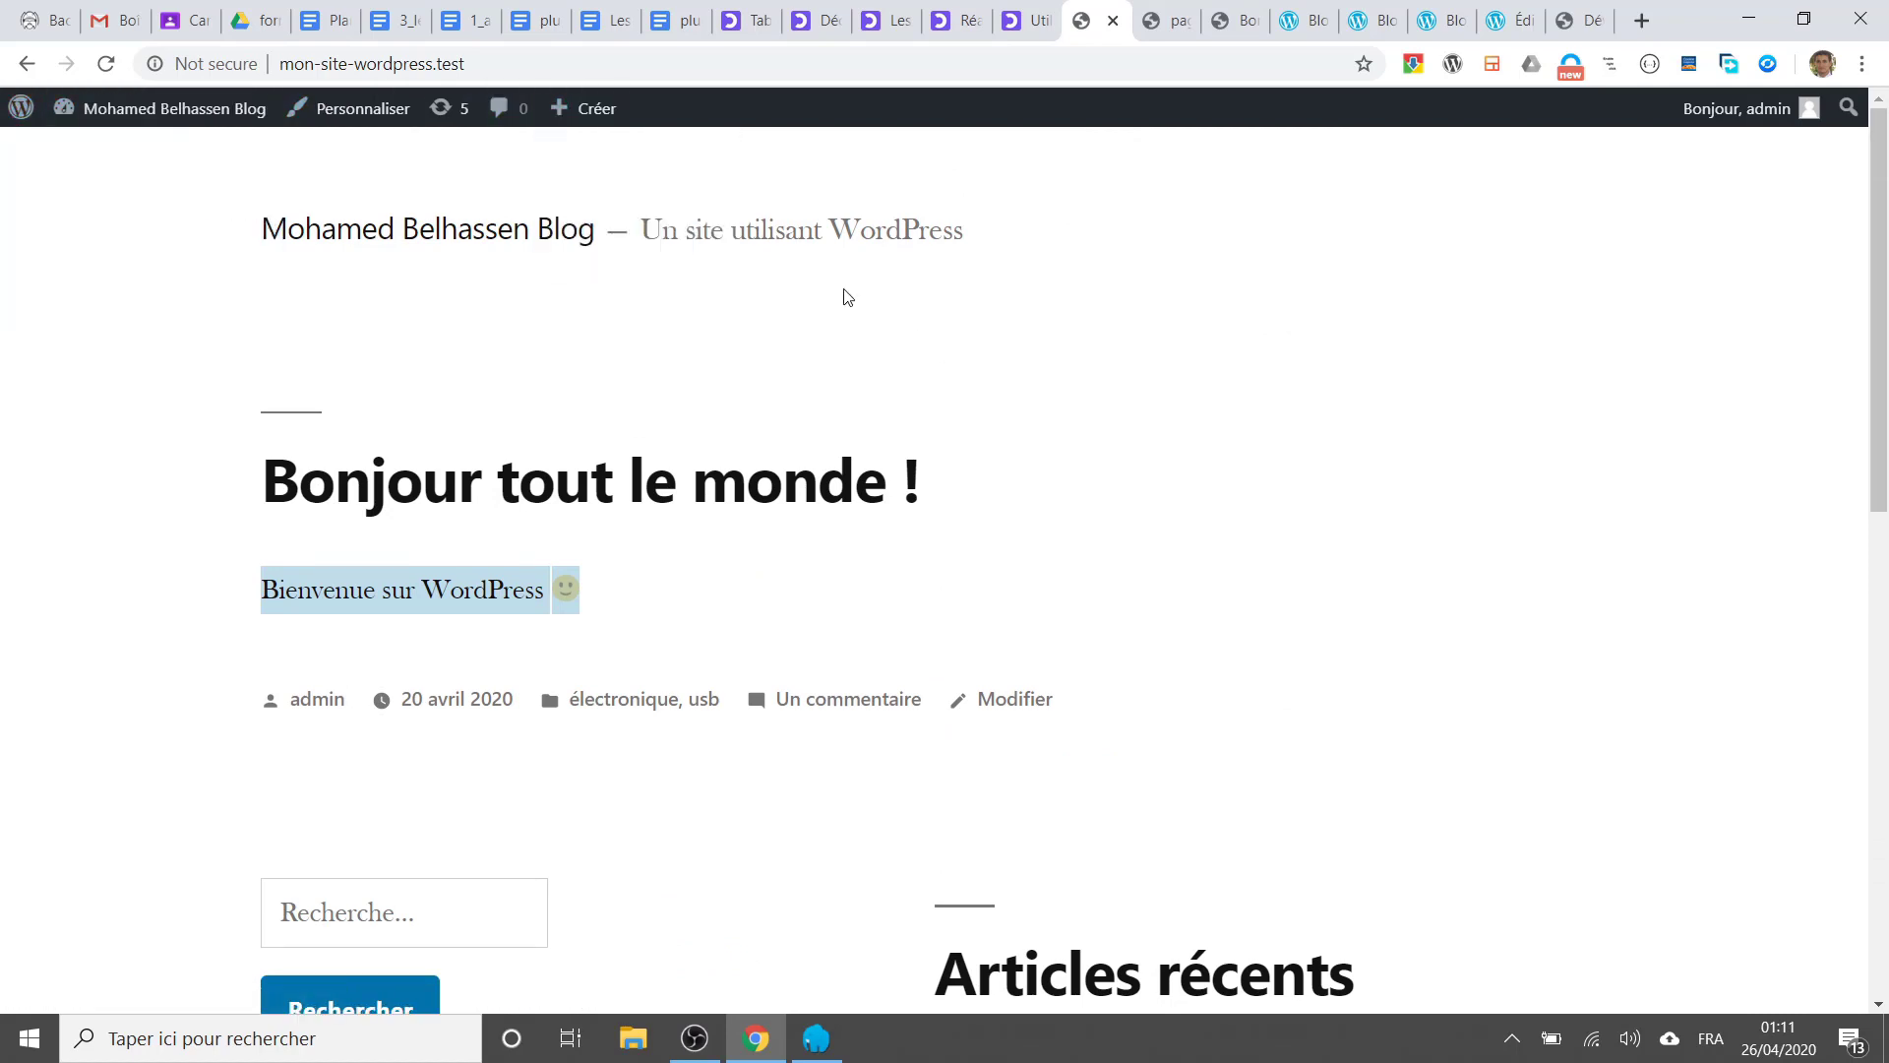
mouse_move(592, 123)
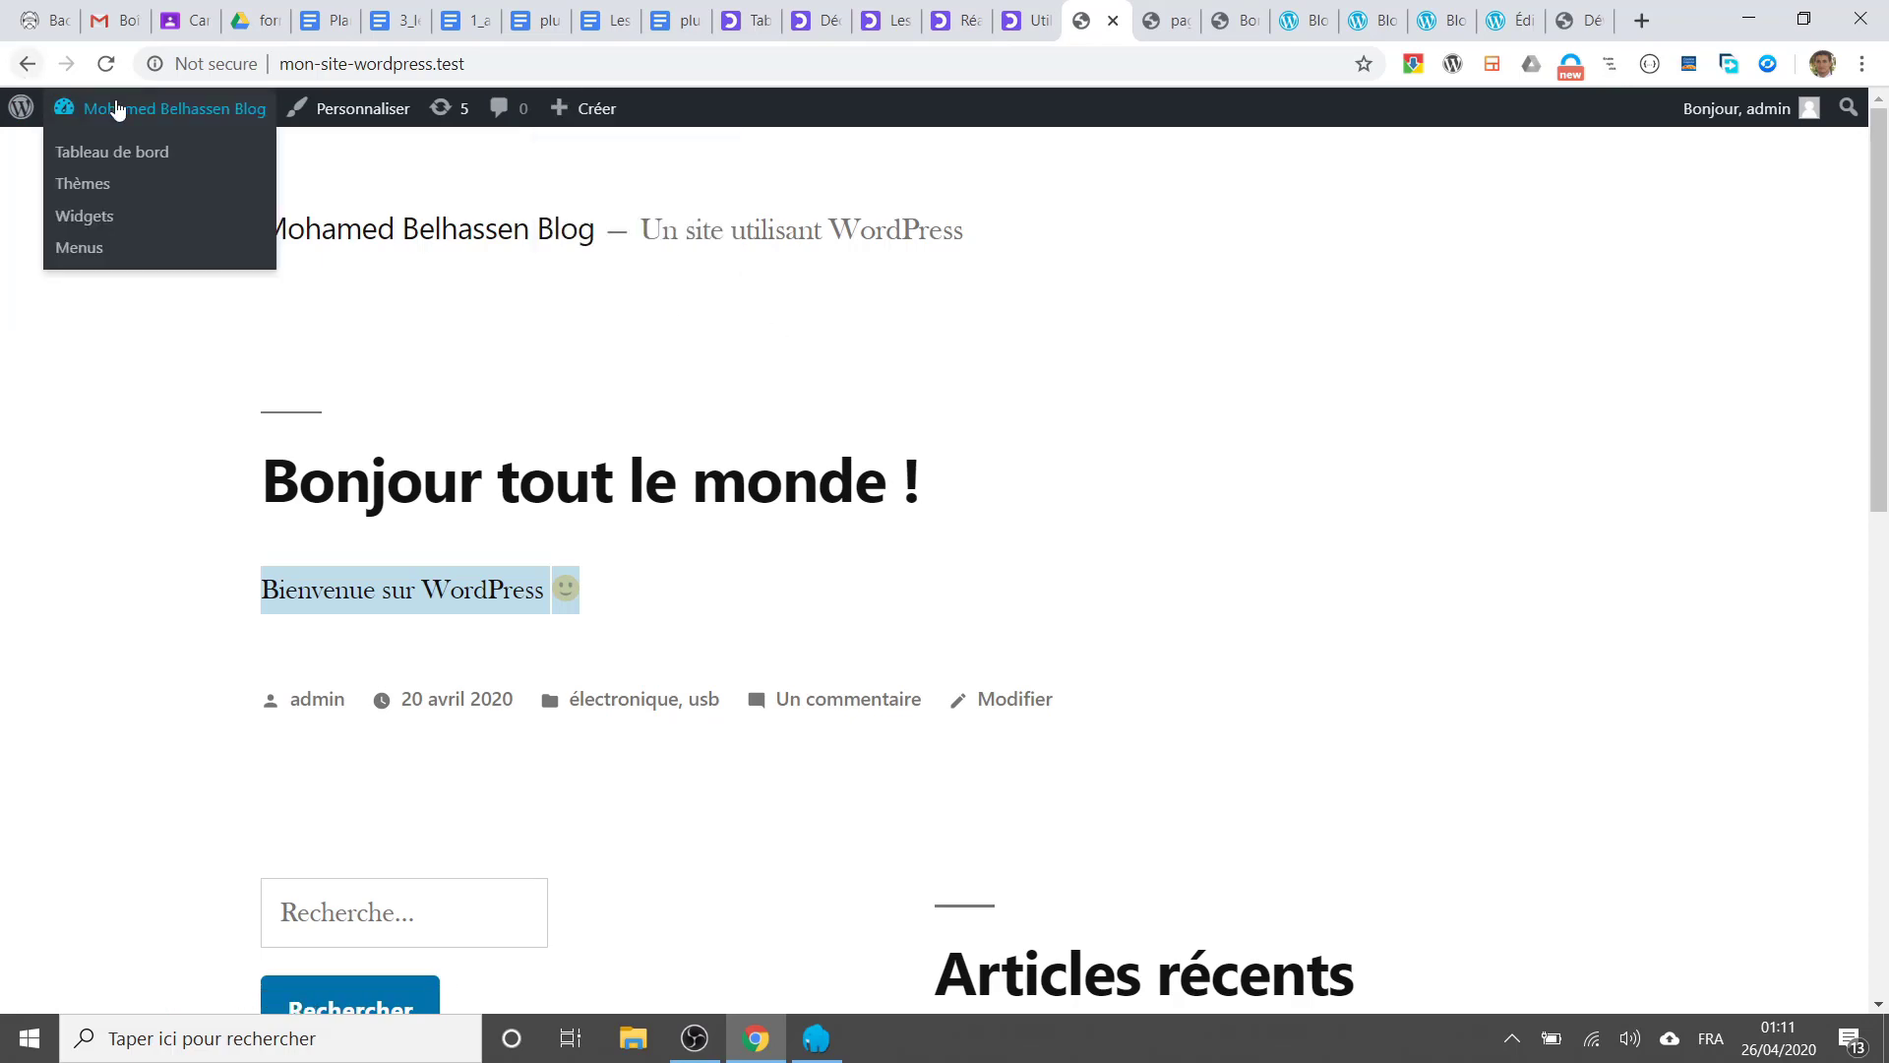
Step: Return to the Tableau de bord and start a new empty post via Articles > Ajouter
click(143, 155)
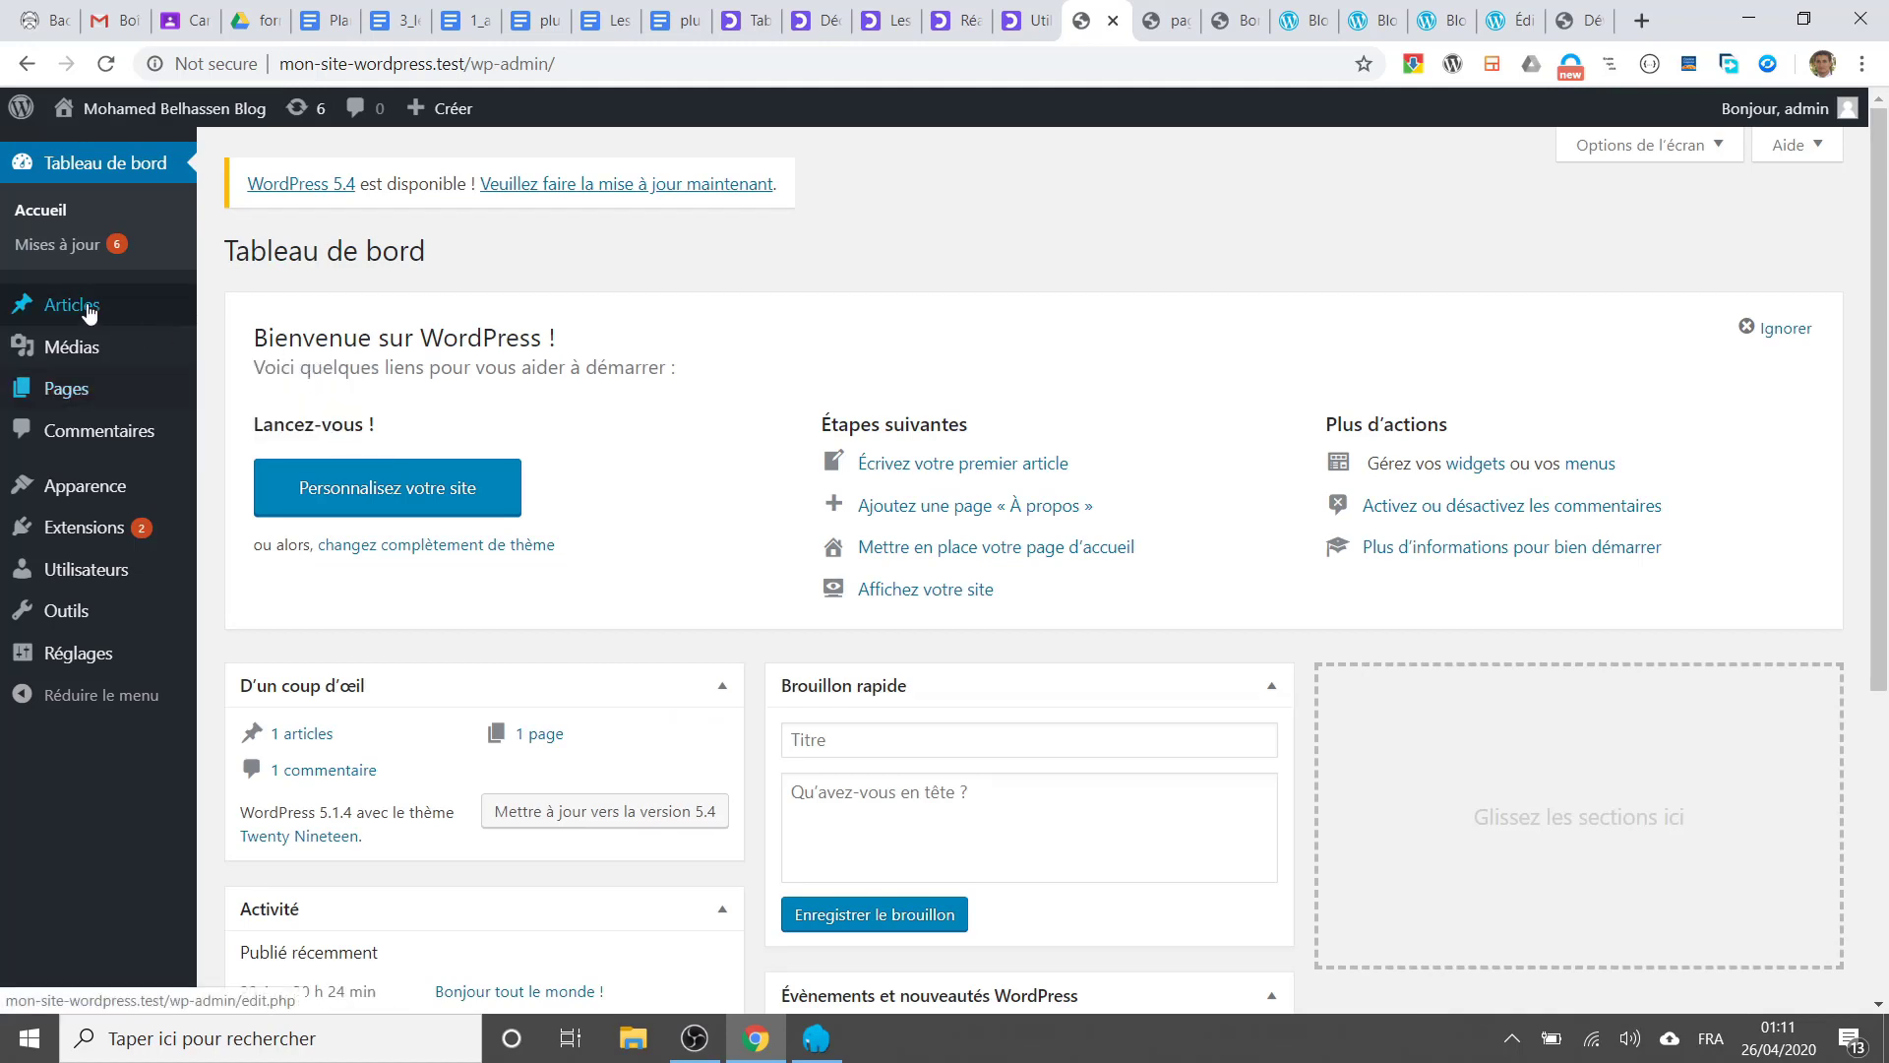
mouse_move(76, 321)
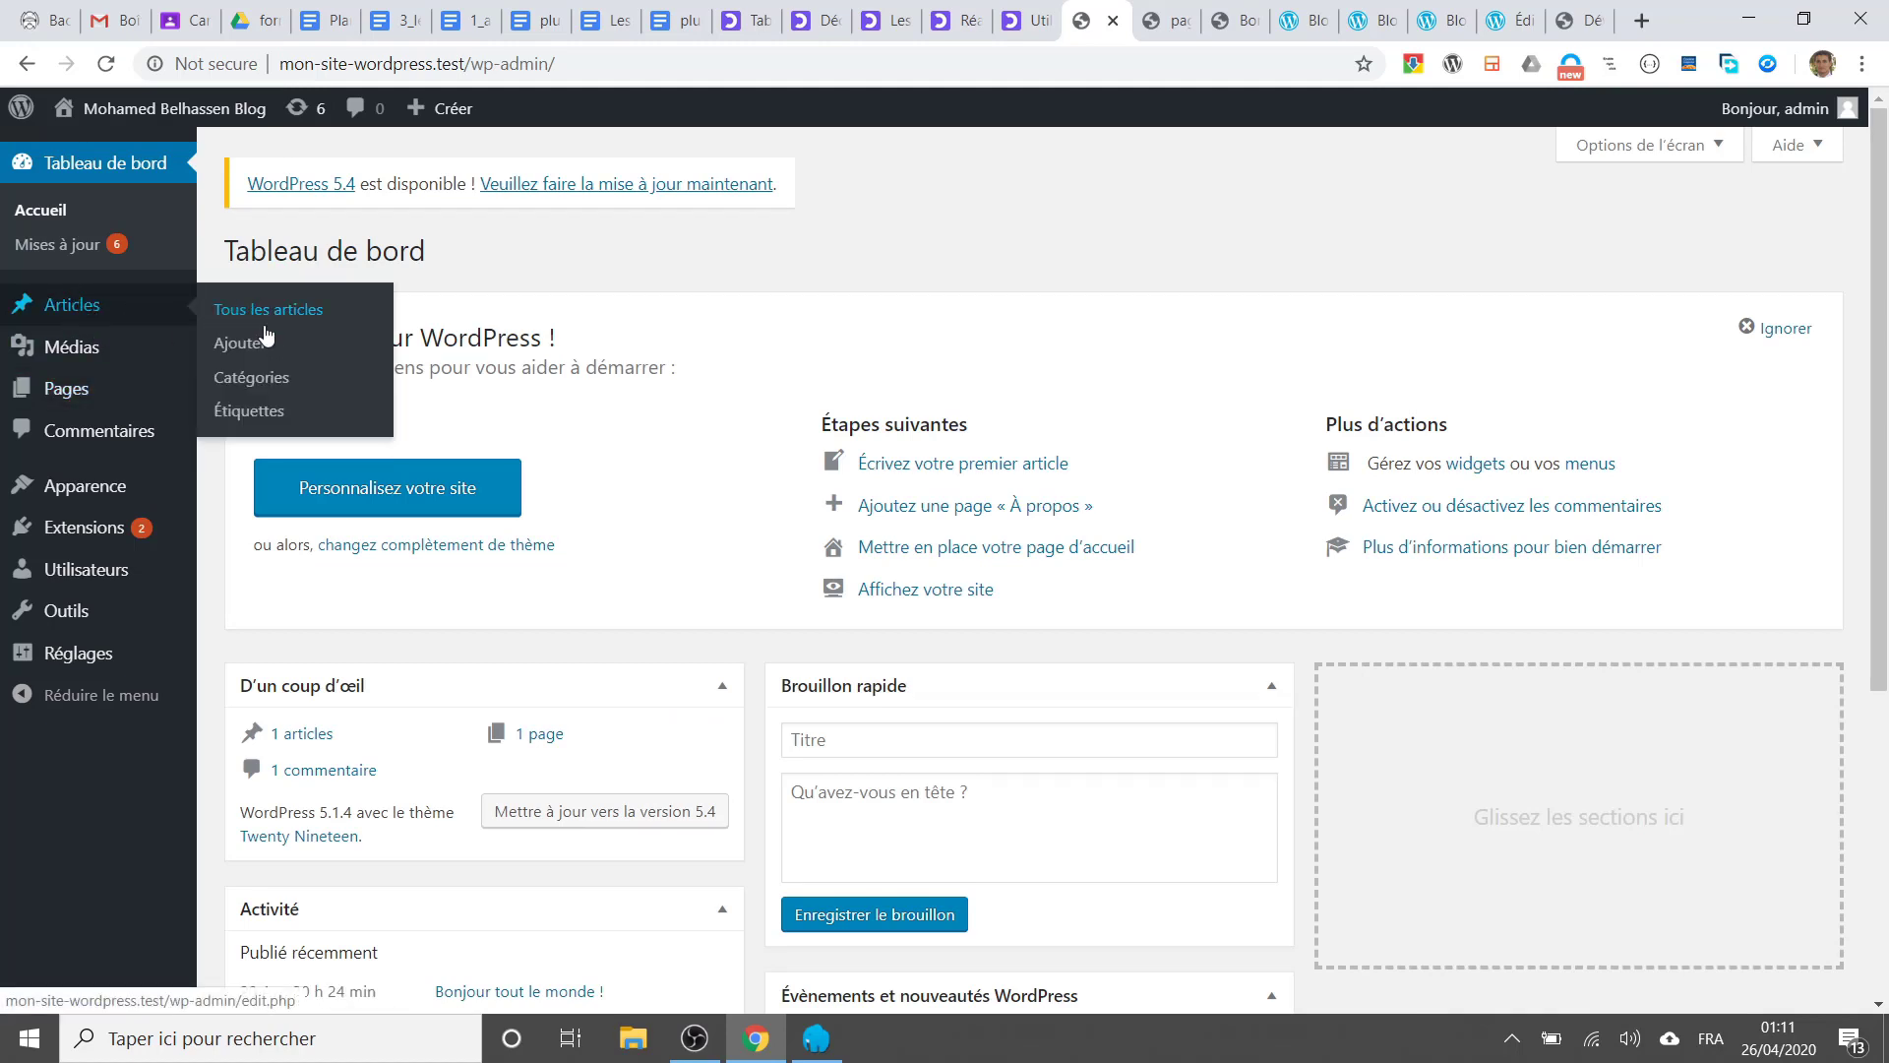
click(251, 352)
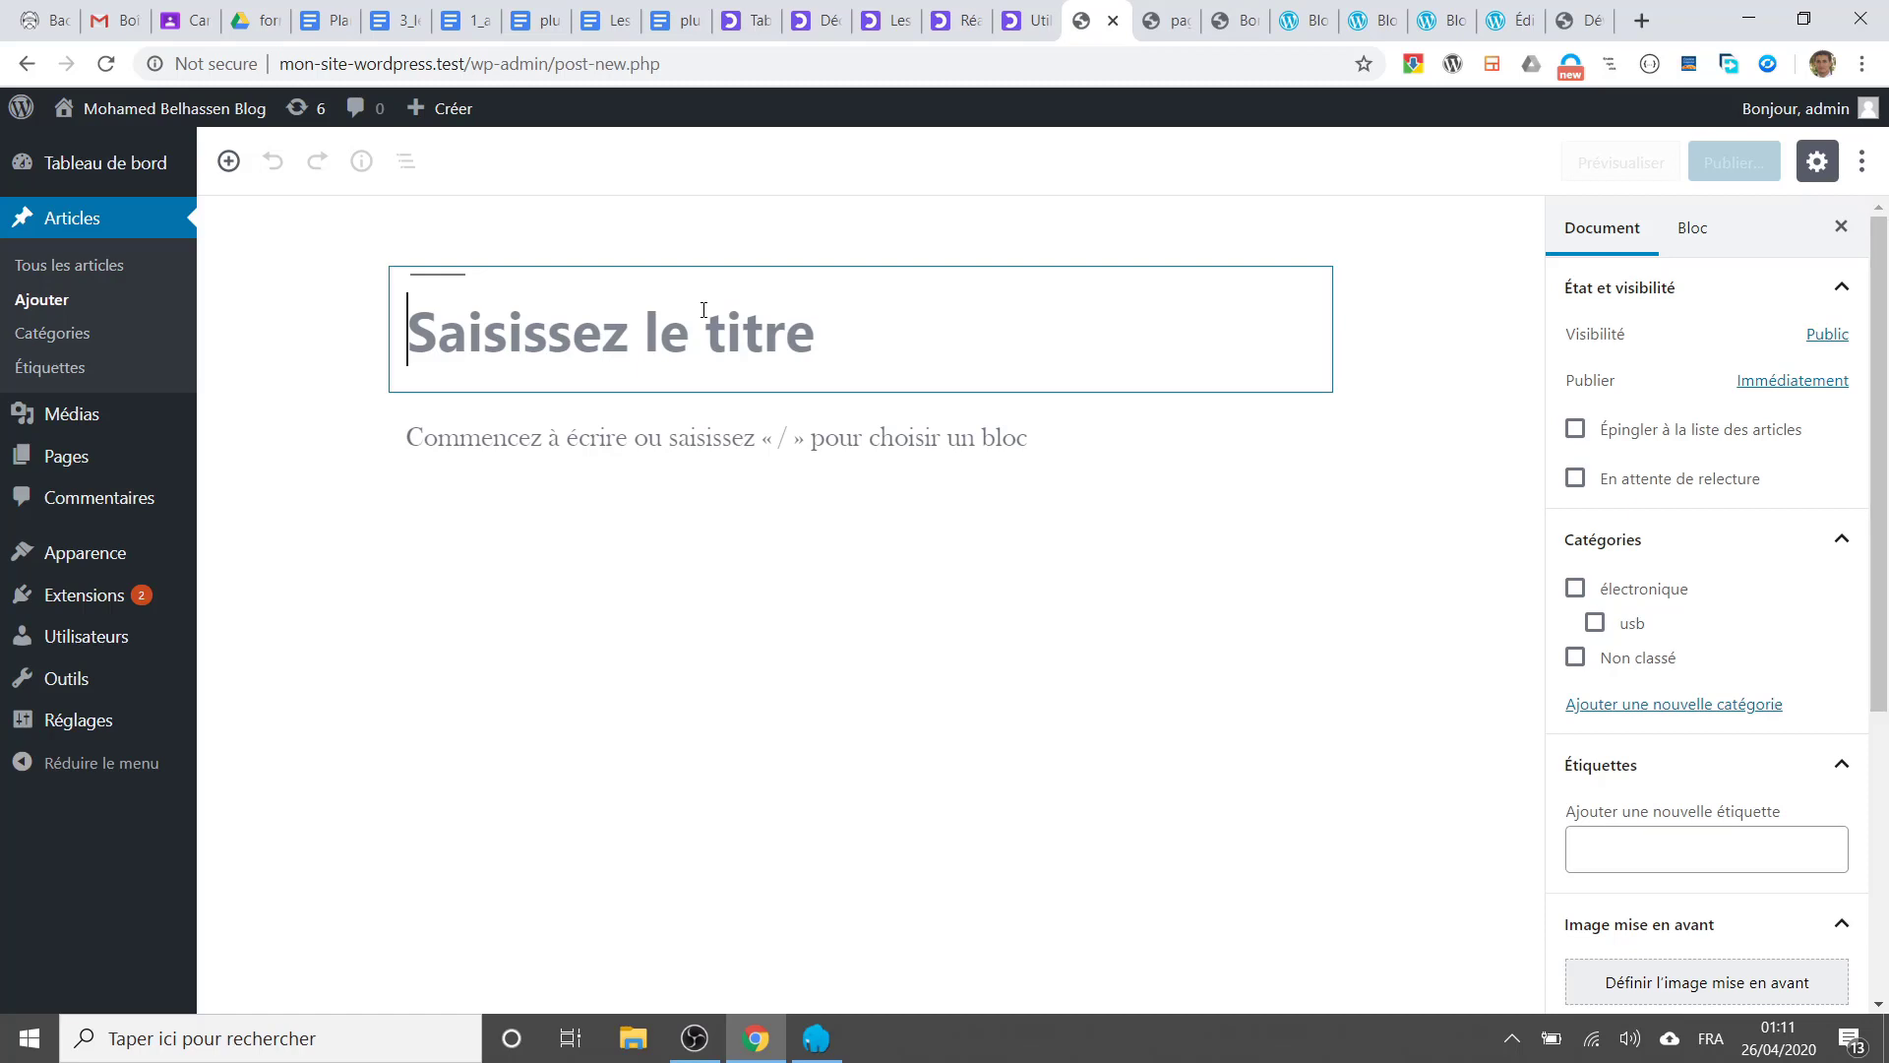
Step: Title the post 'Corona Virus ....' and write 'Dans cet article on va parler du corona virus' in its body
text(Cor)
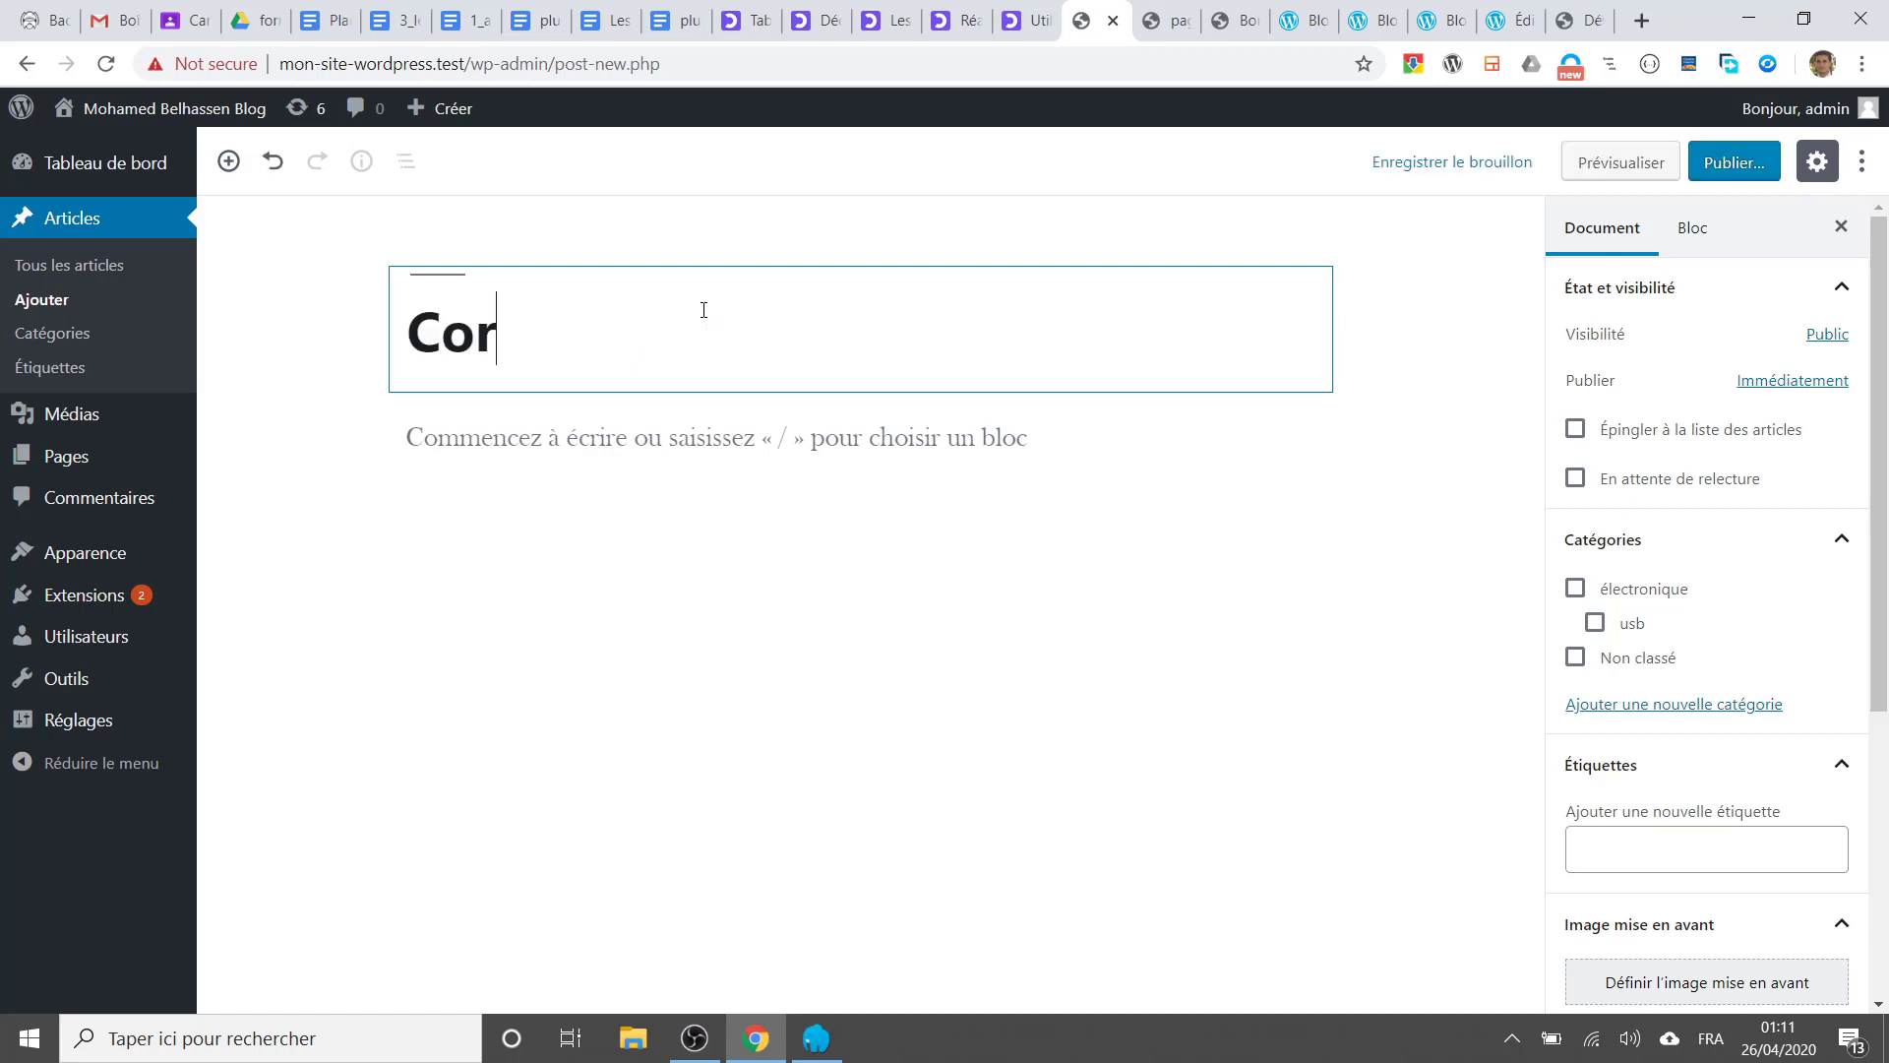
text(ona V)
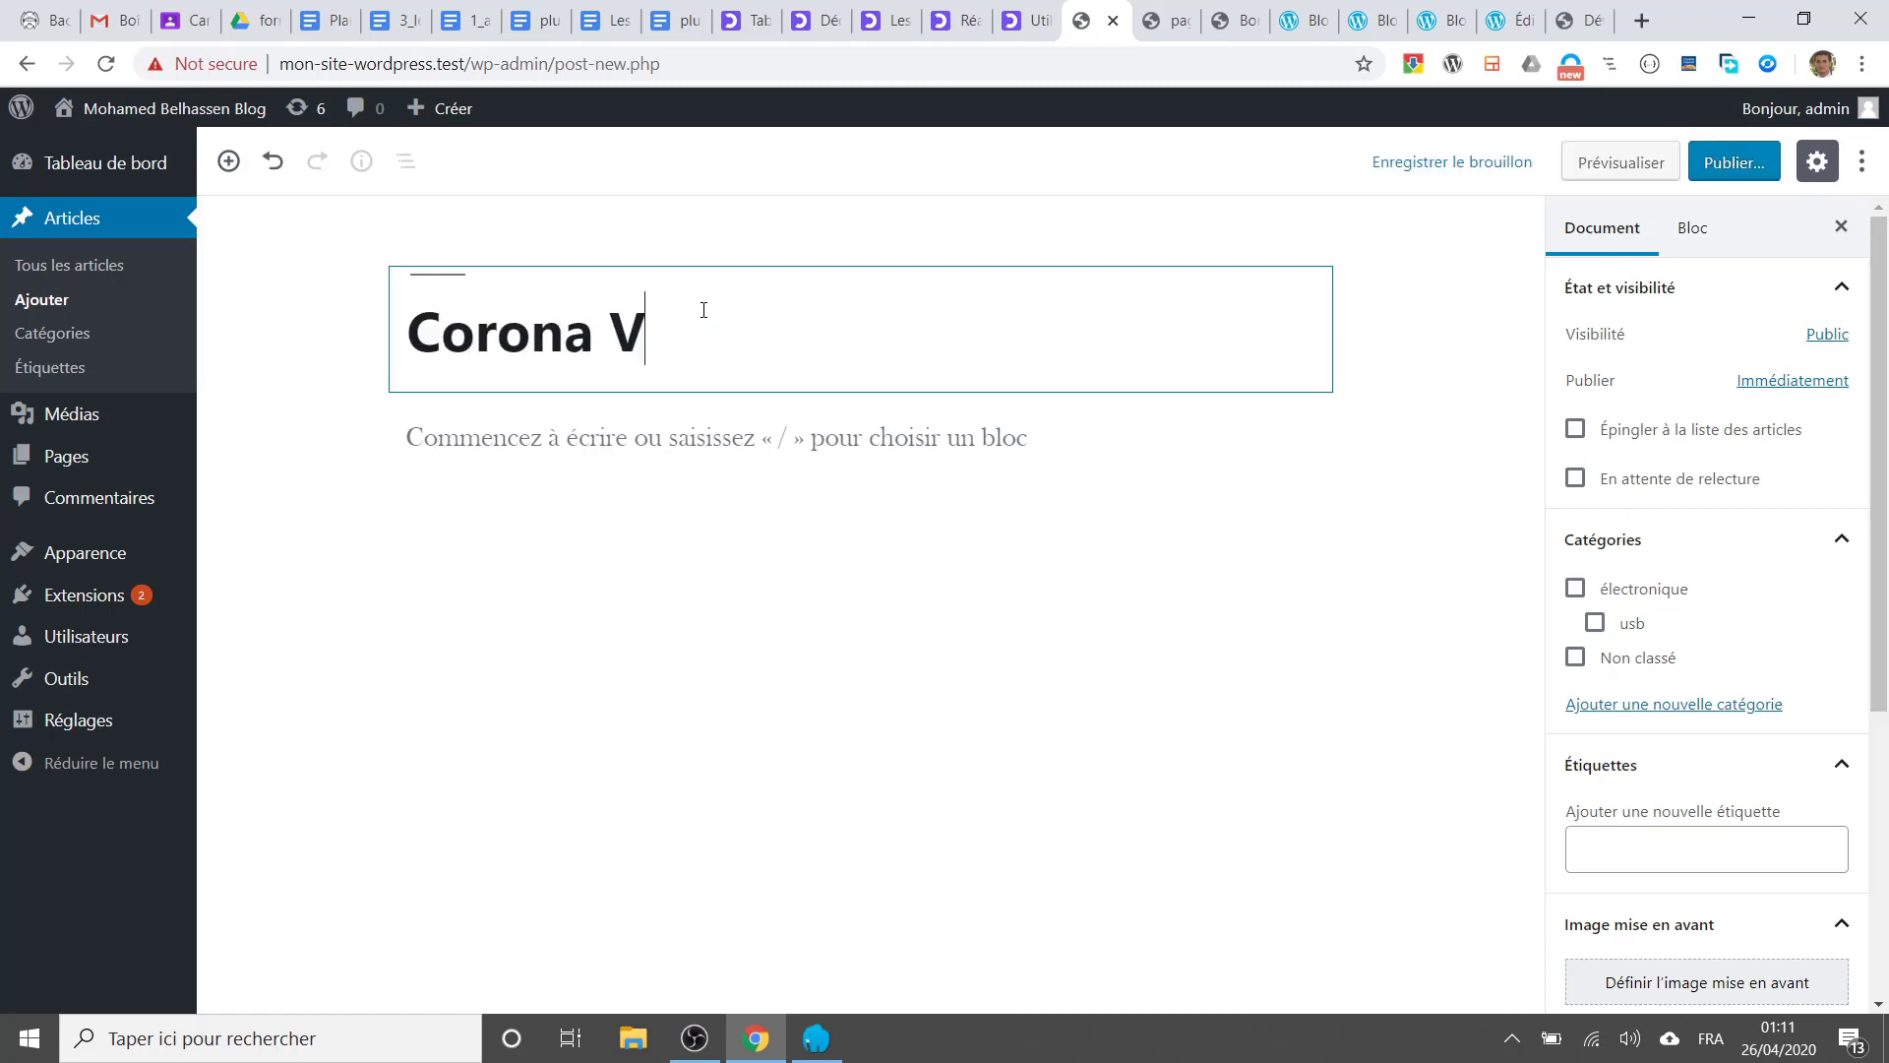
text(irus ....)
click(676, 459)
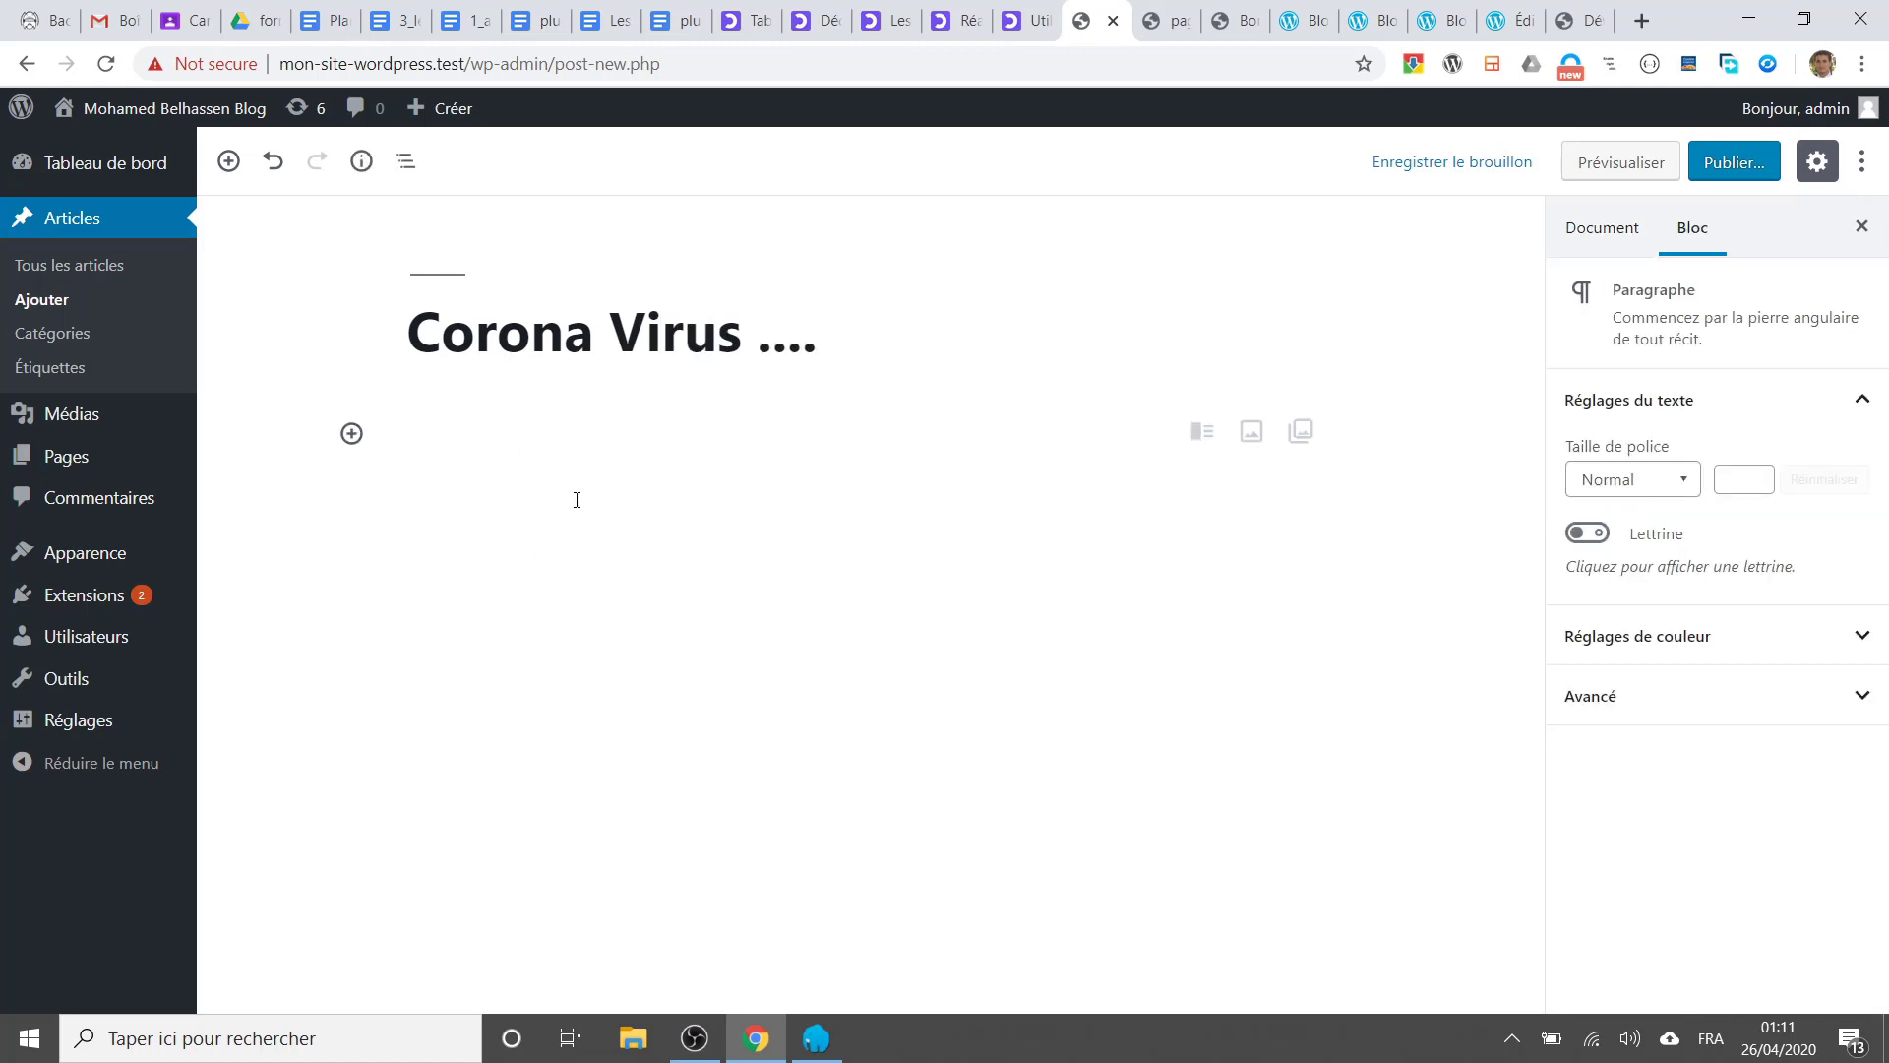
text(Dans c)
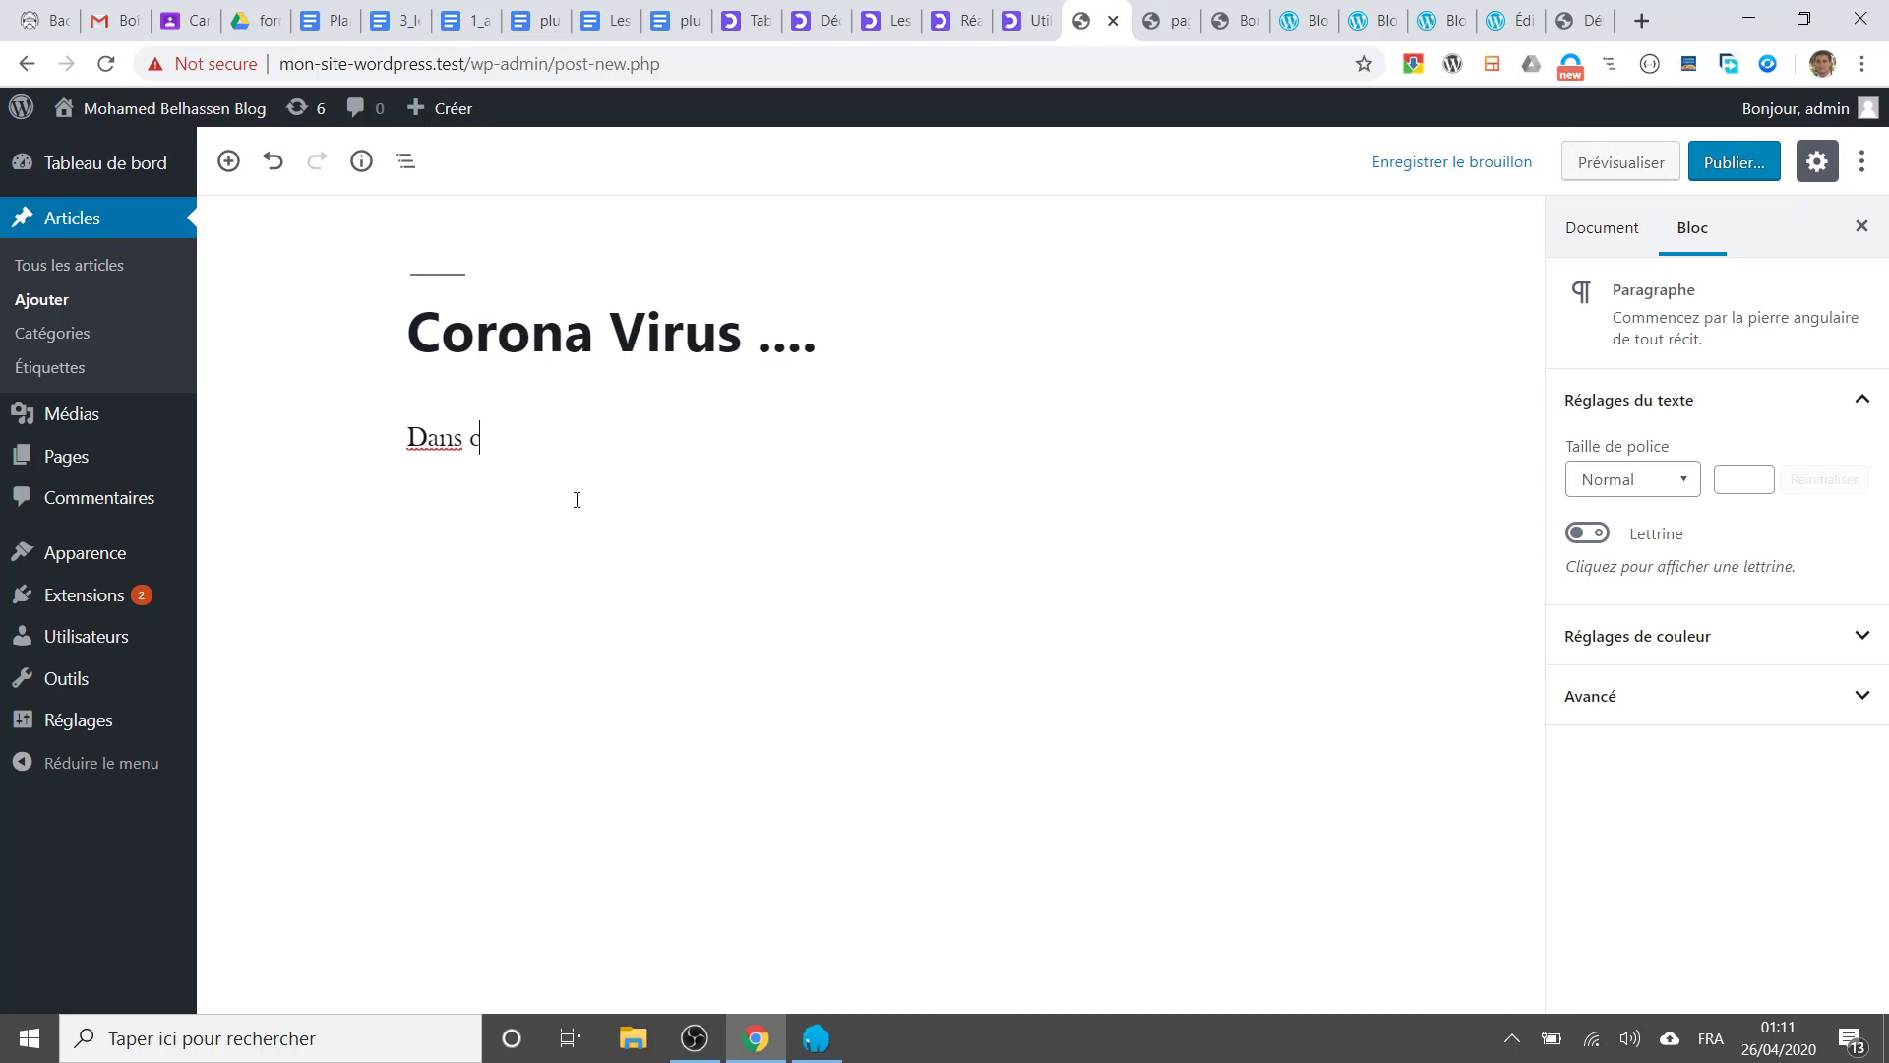
text(et article on va p)
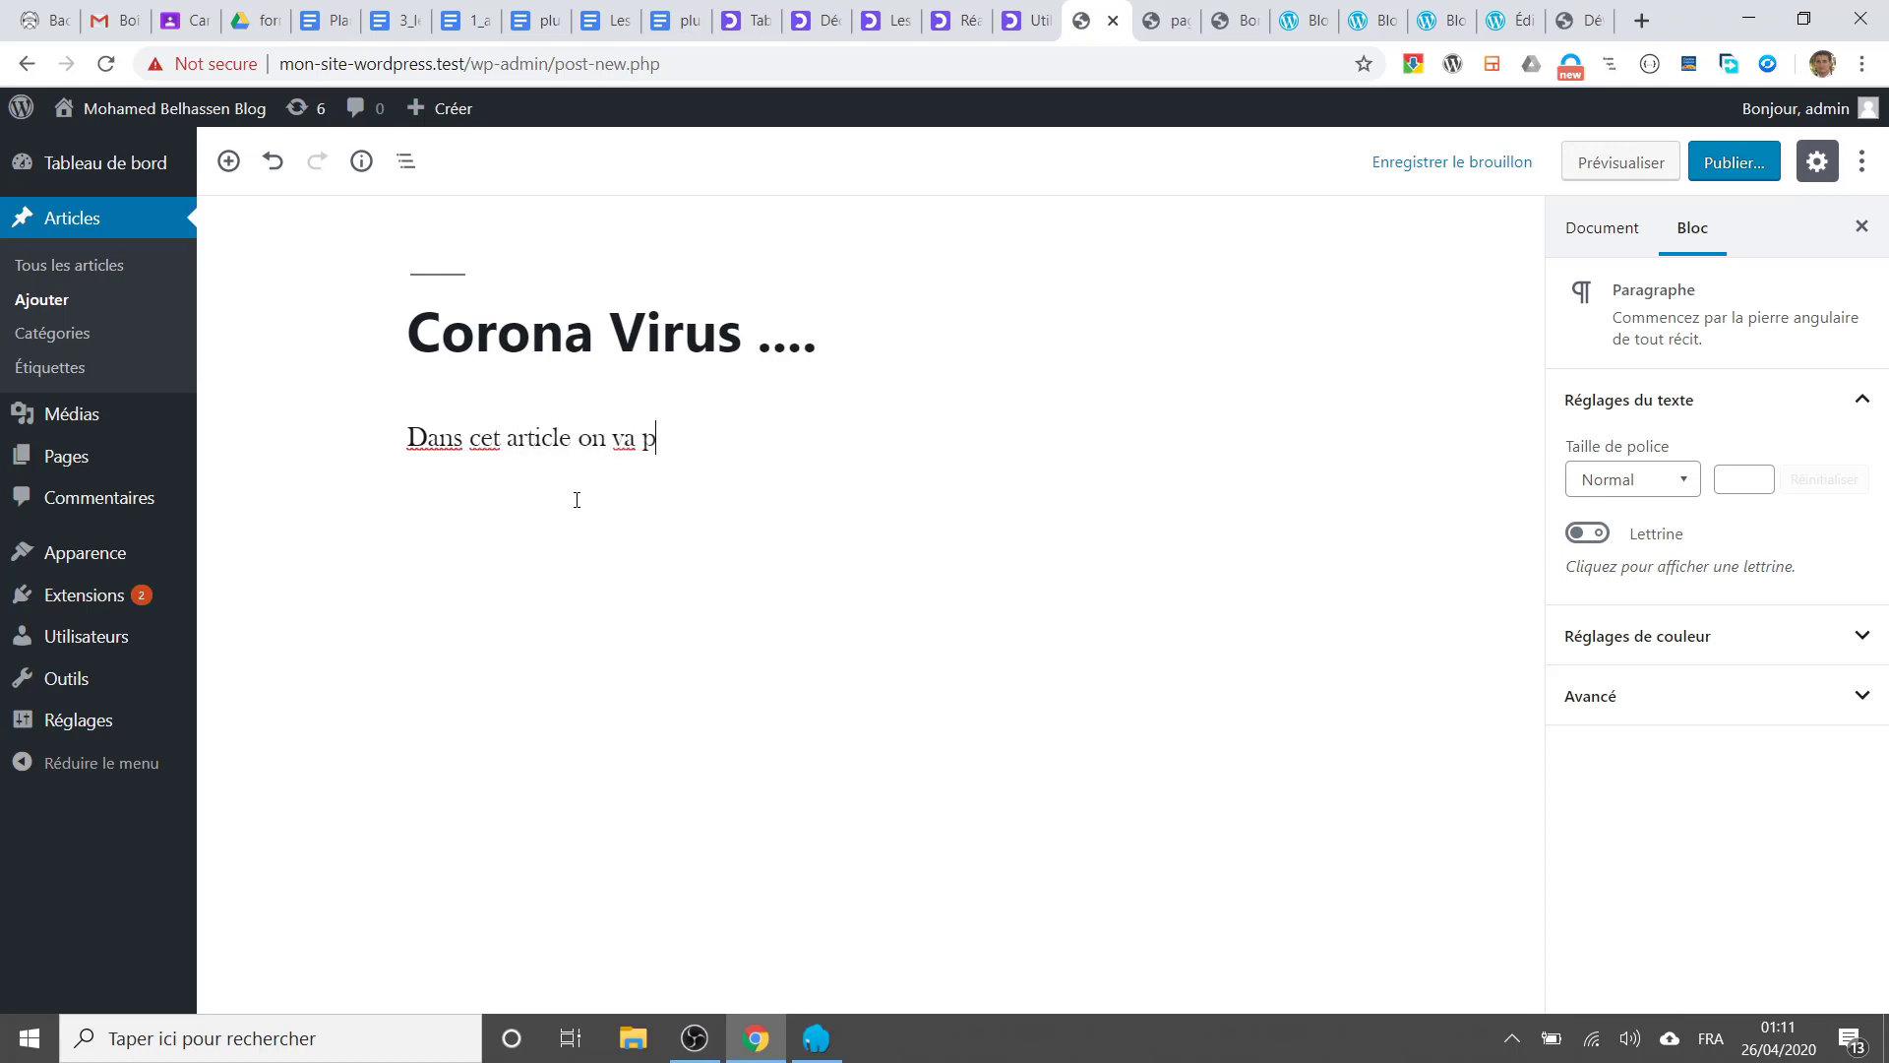
text(arler du coron)
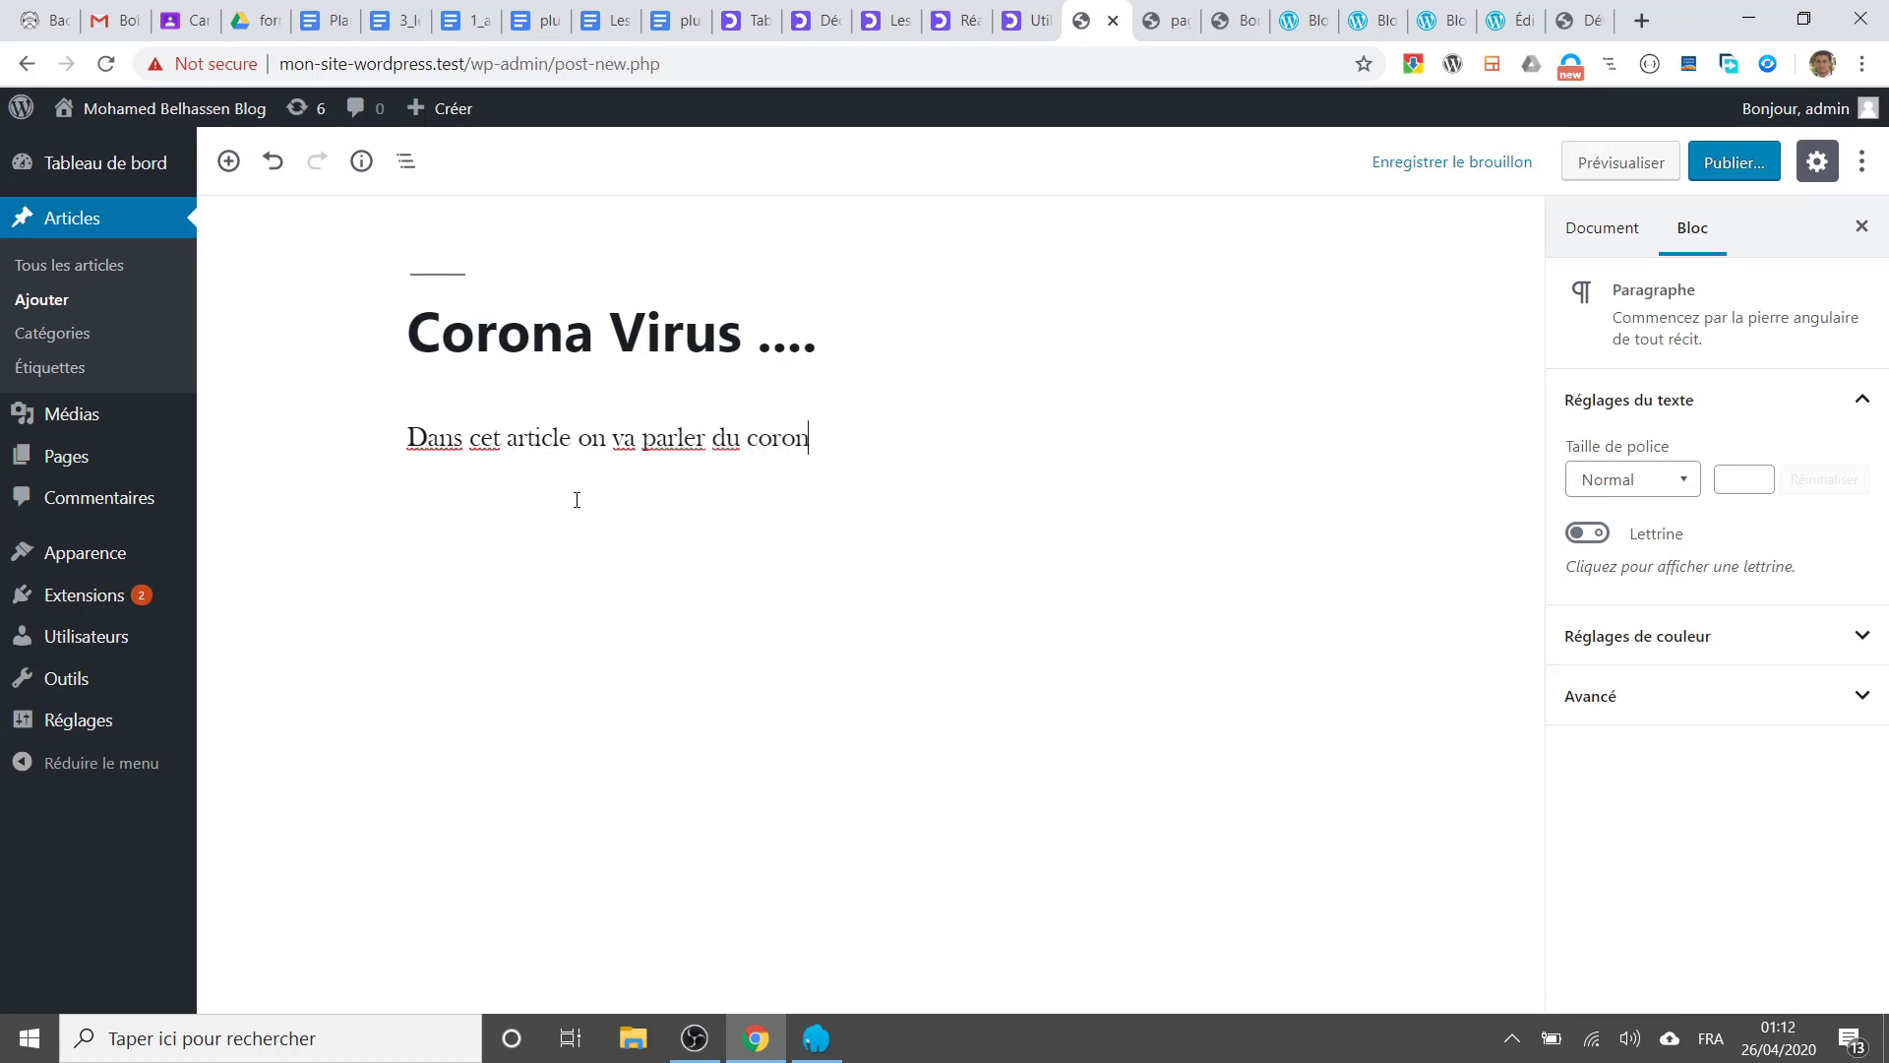
text(a virus ....)
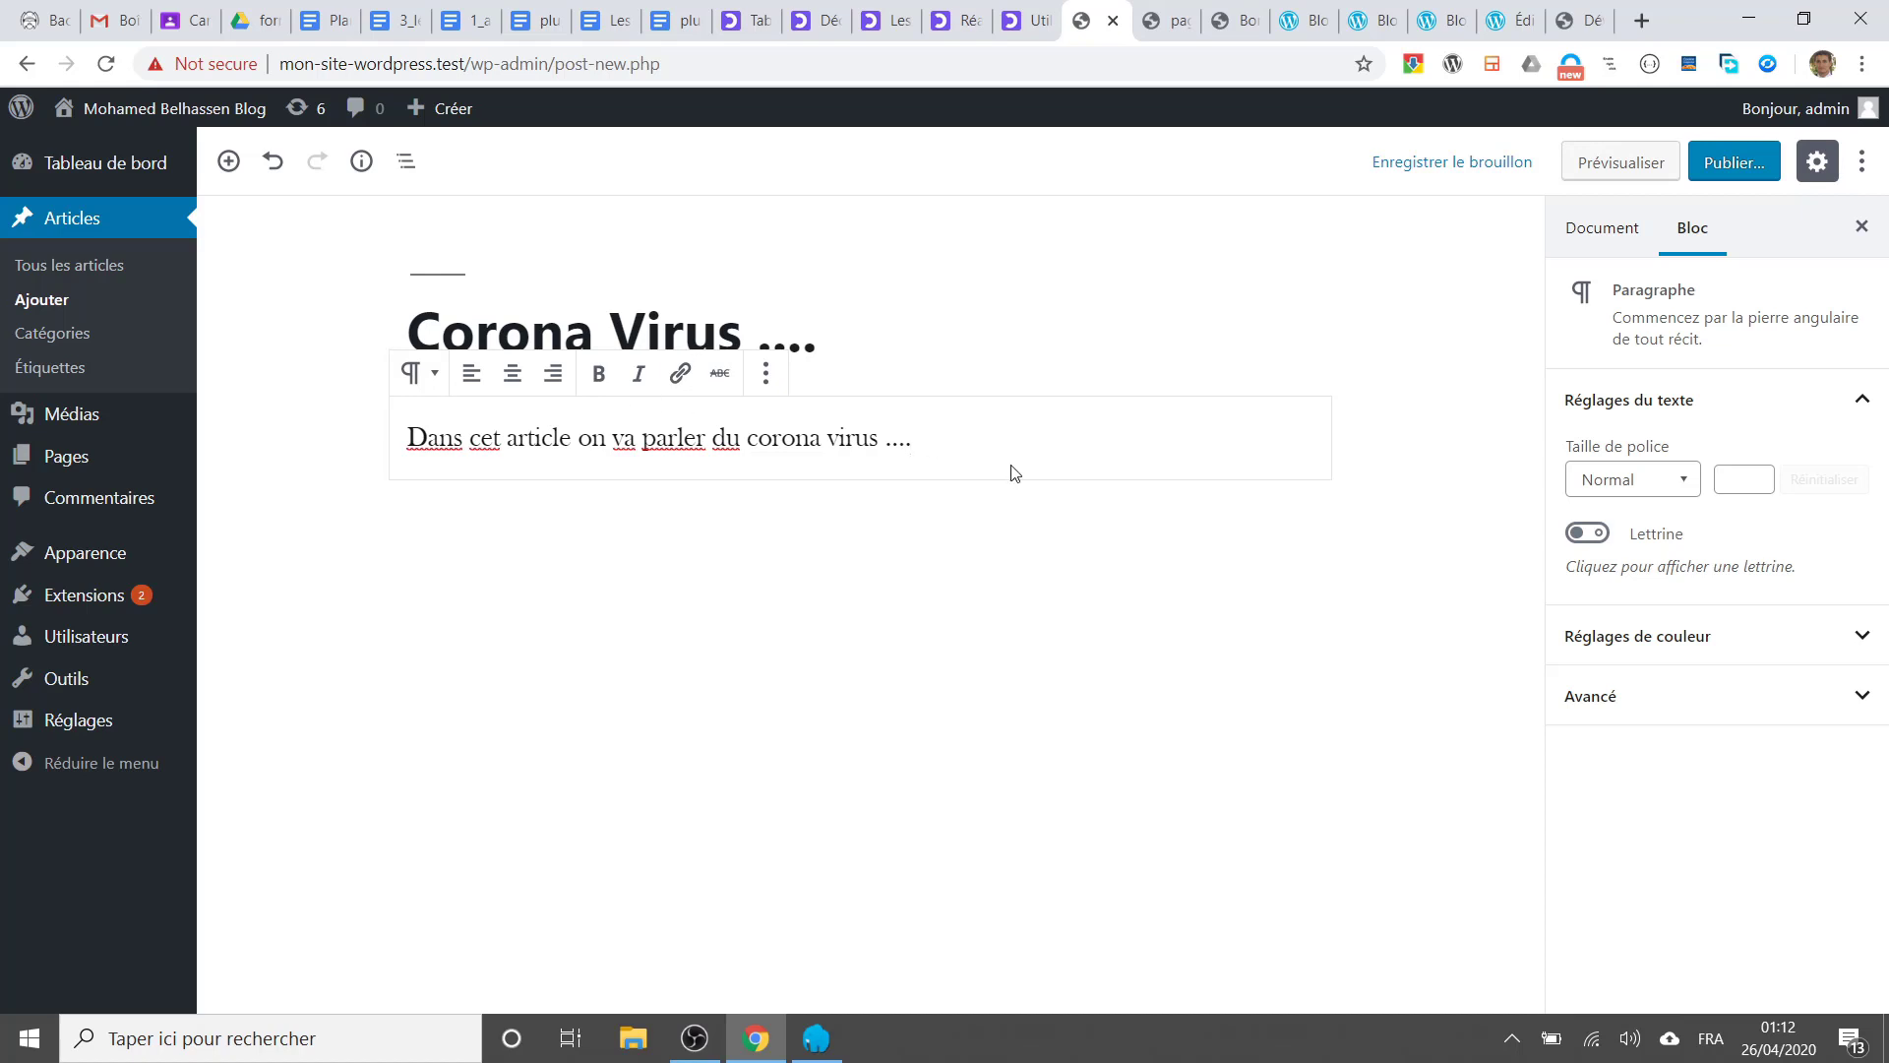
Step: Try center and right alignment, return the paragraph to left, and bold the word 'corona'
click(513, 379)
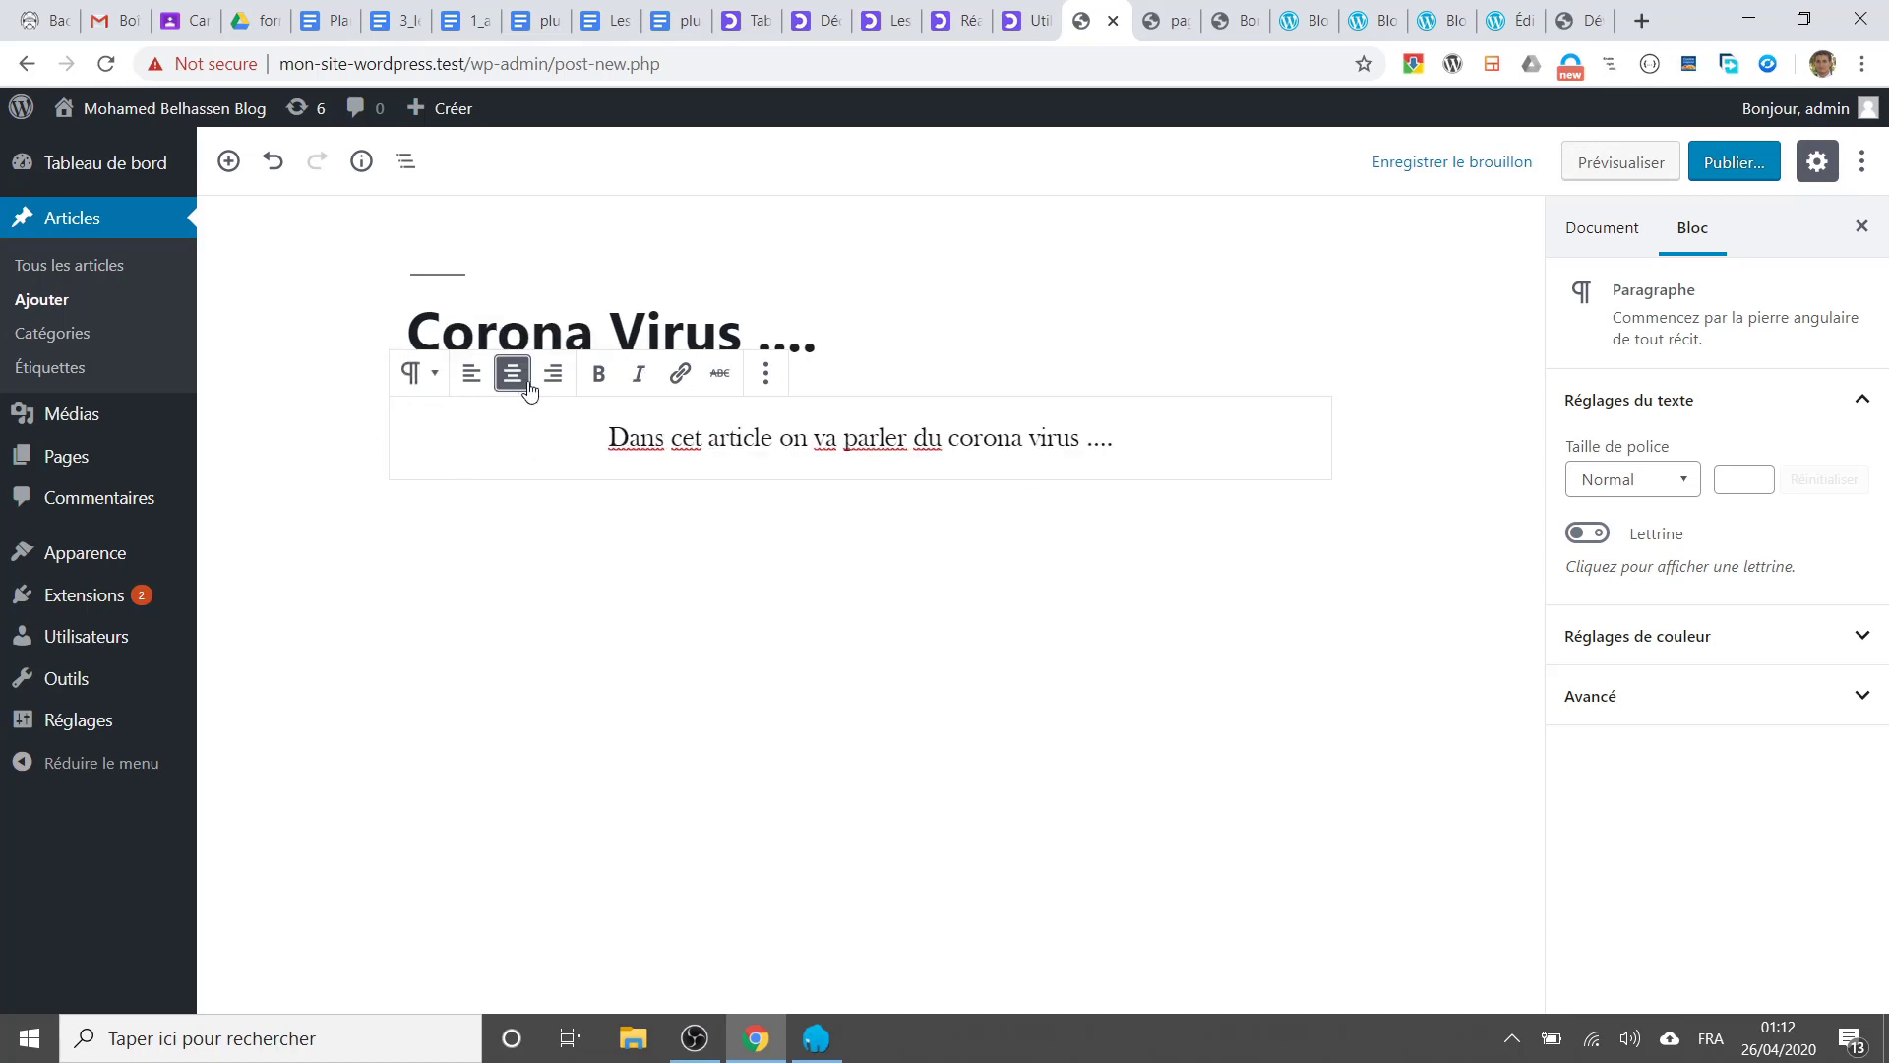
click(553, 376)
click(473, 375)
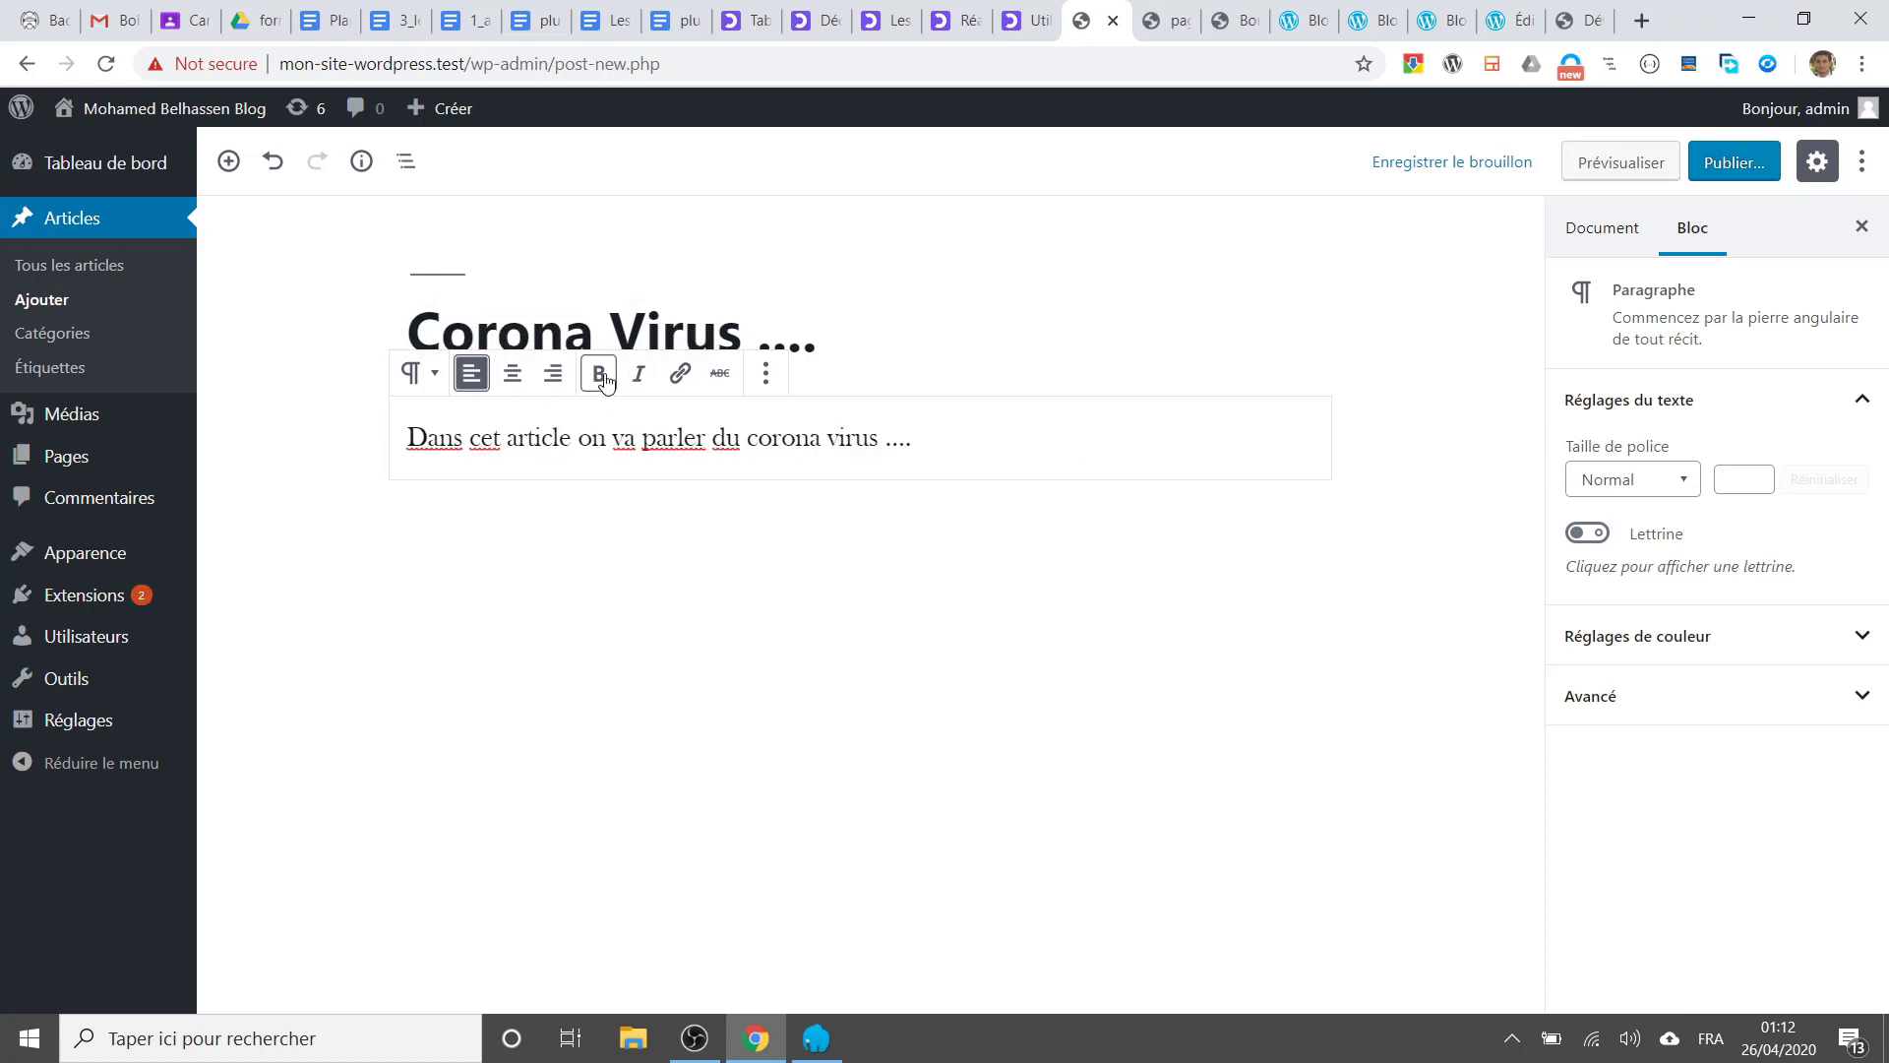
double_click(755, 439)
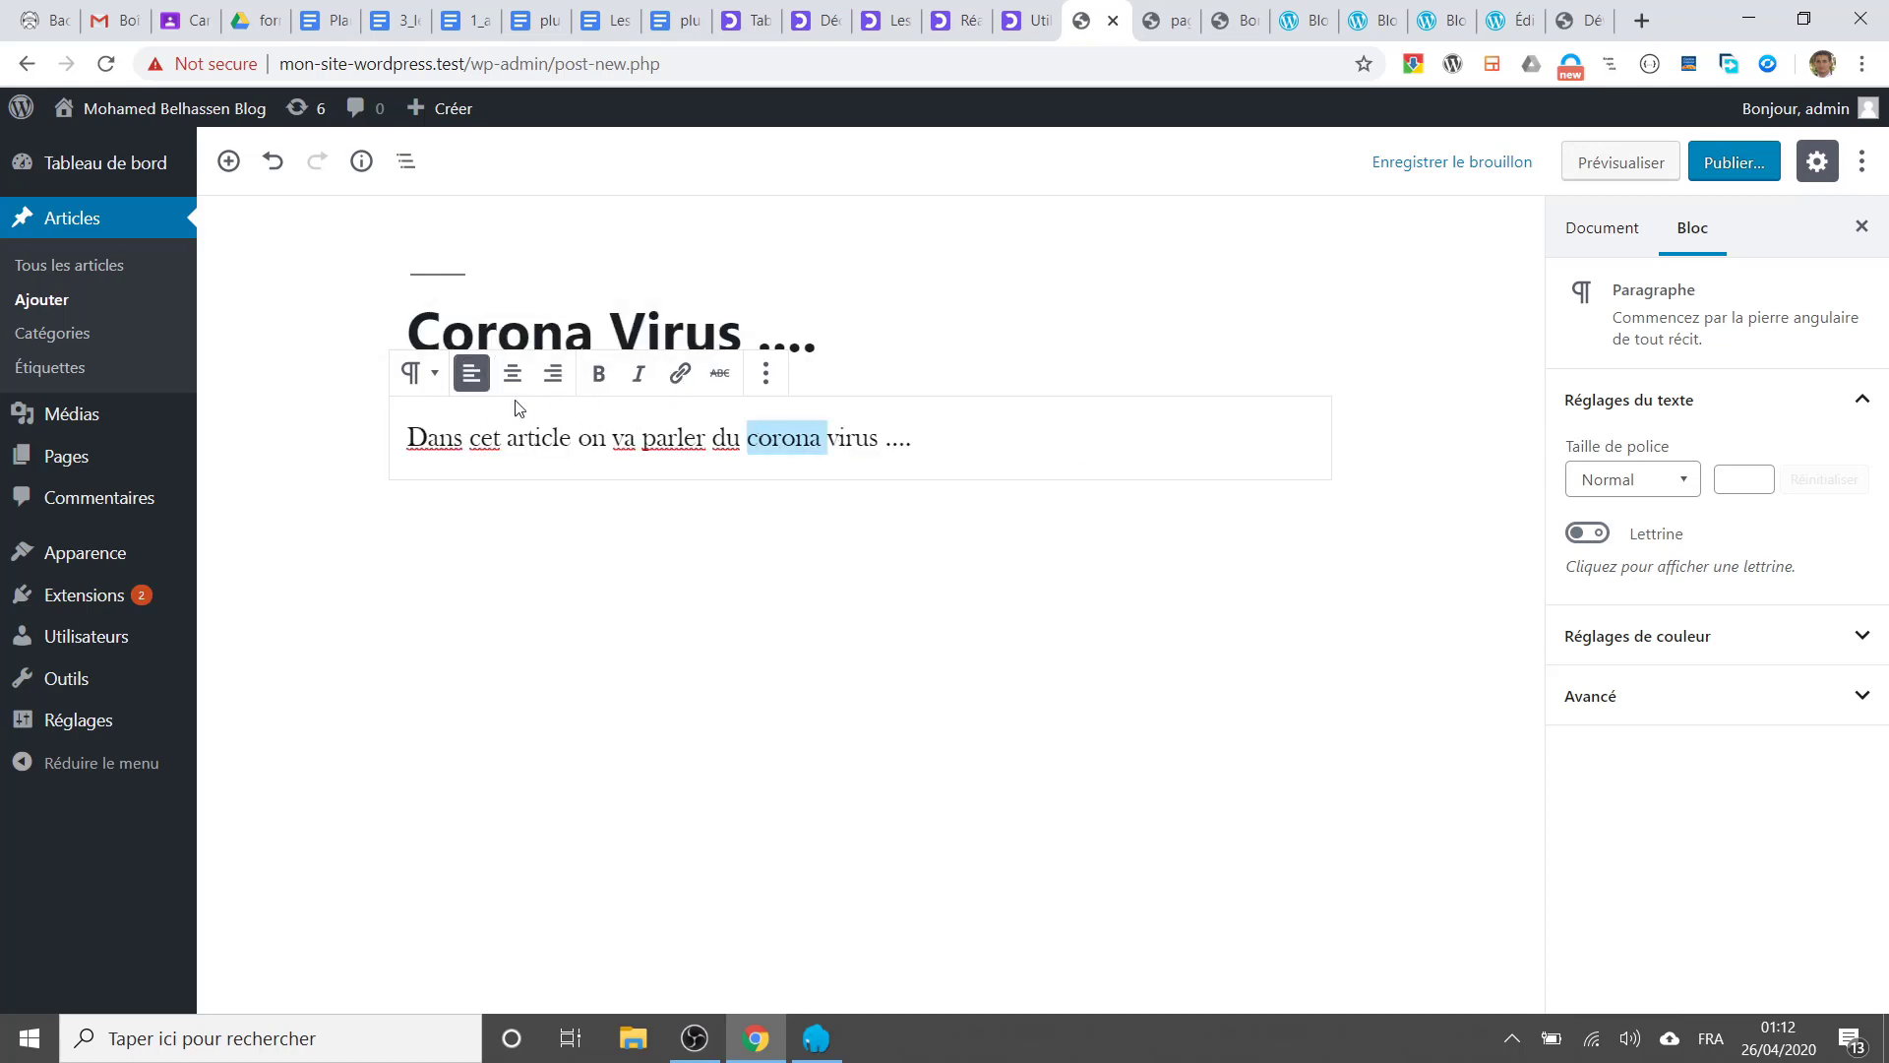
click(598, 375)
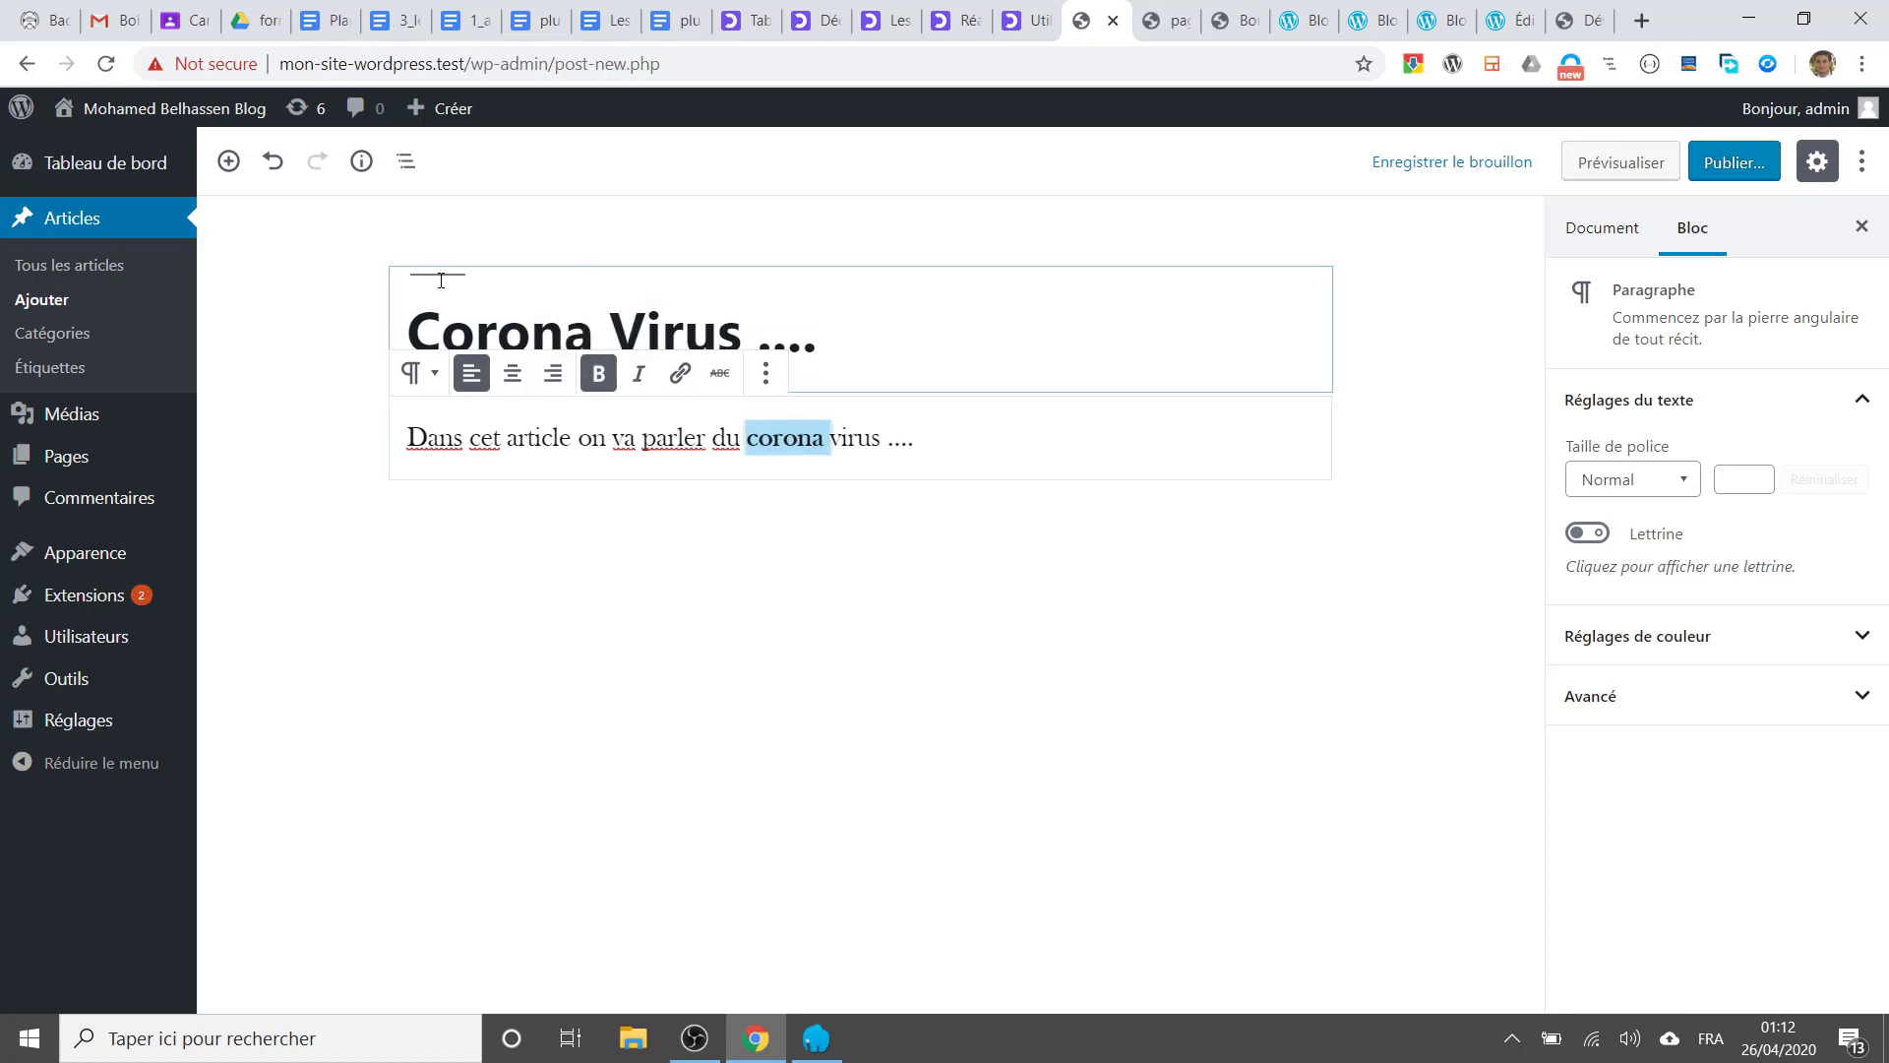
Step: Browse the block inserter list and close it without adding a block
click(228, 161)
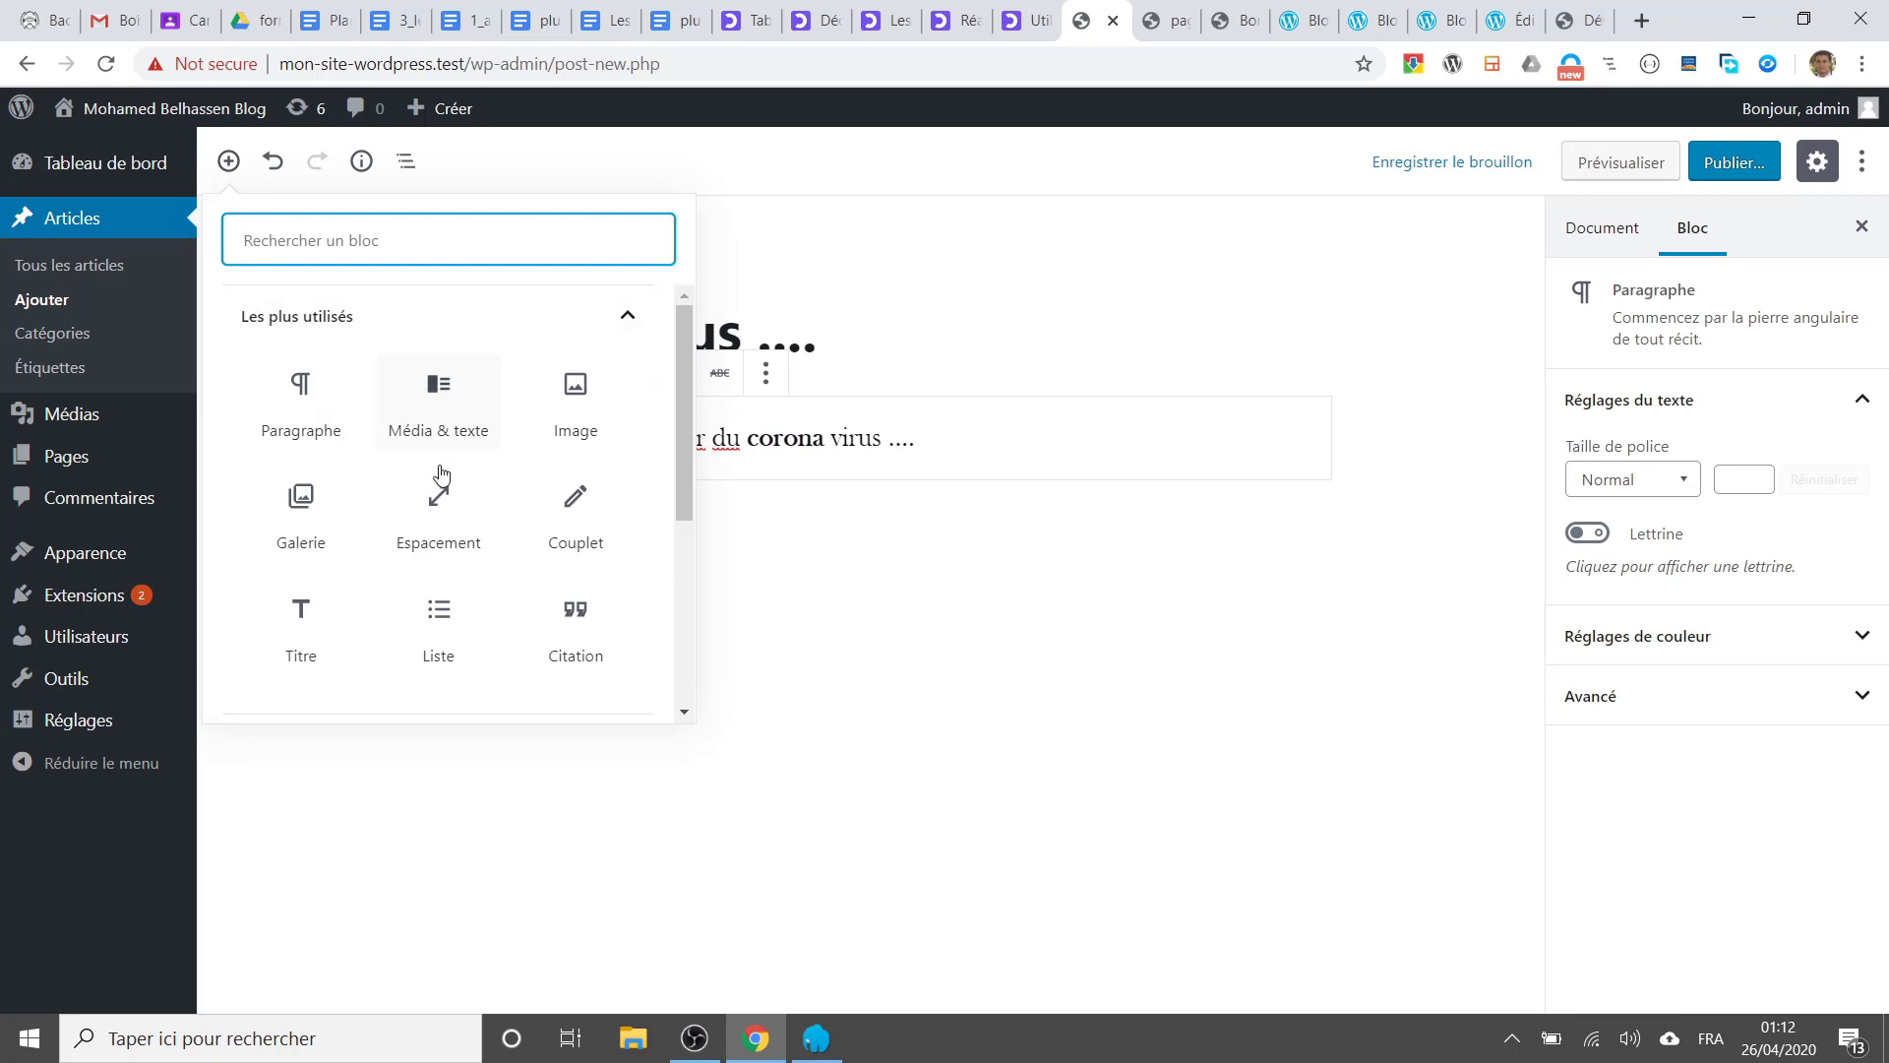
scroll(506, 520, down, 5)
scroll(508, 523, up, 5)
click(1028, 626)
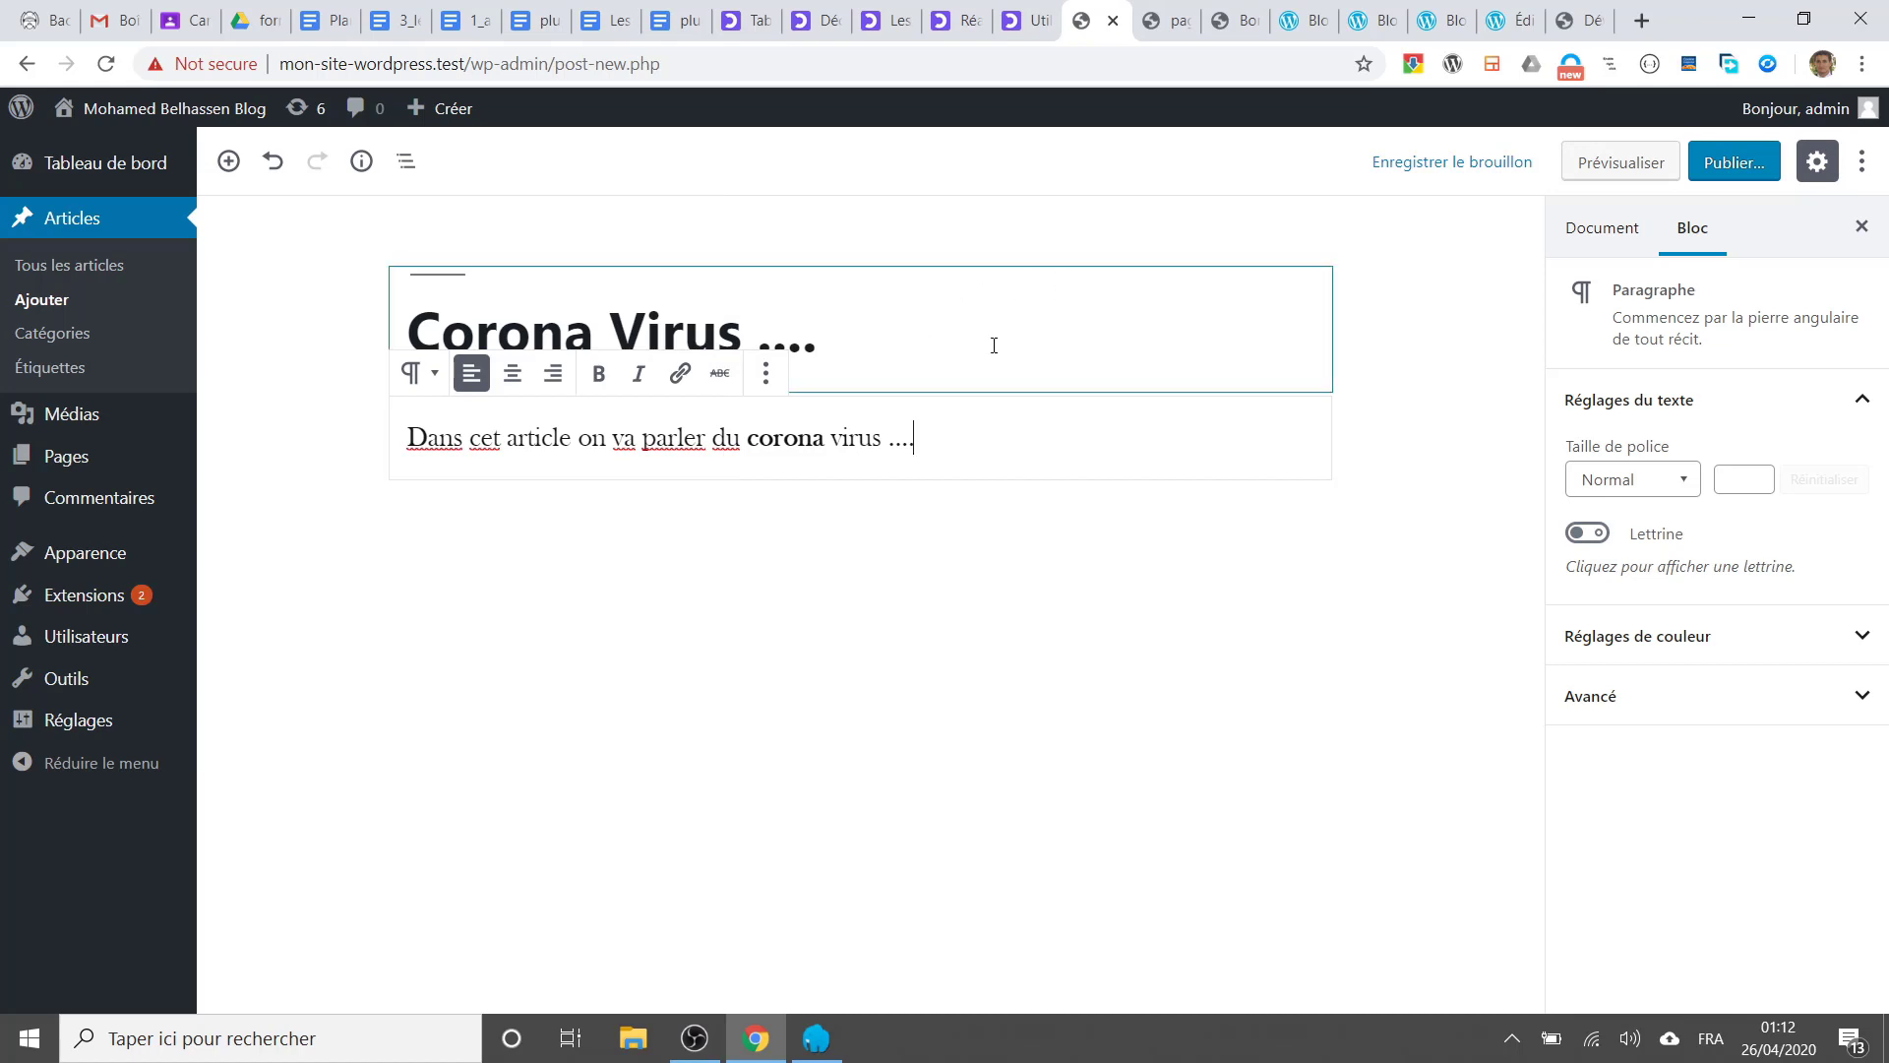
click(905, 307)
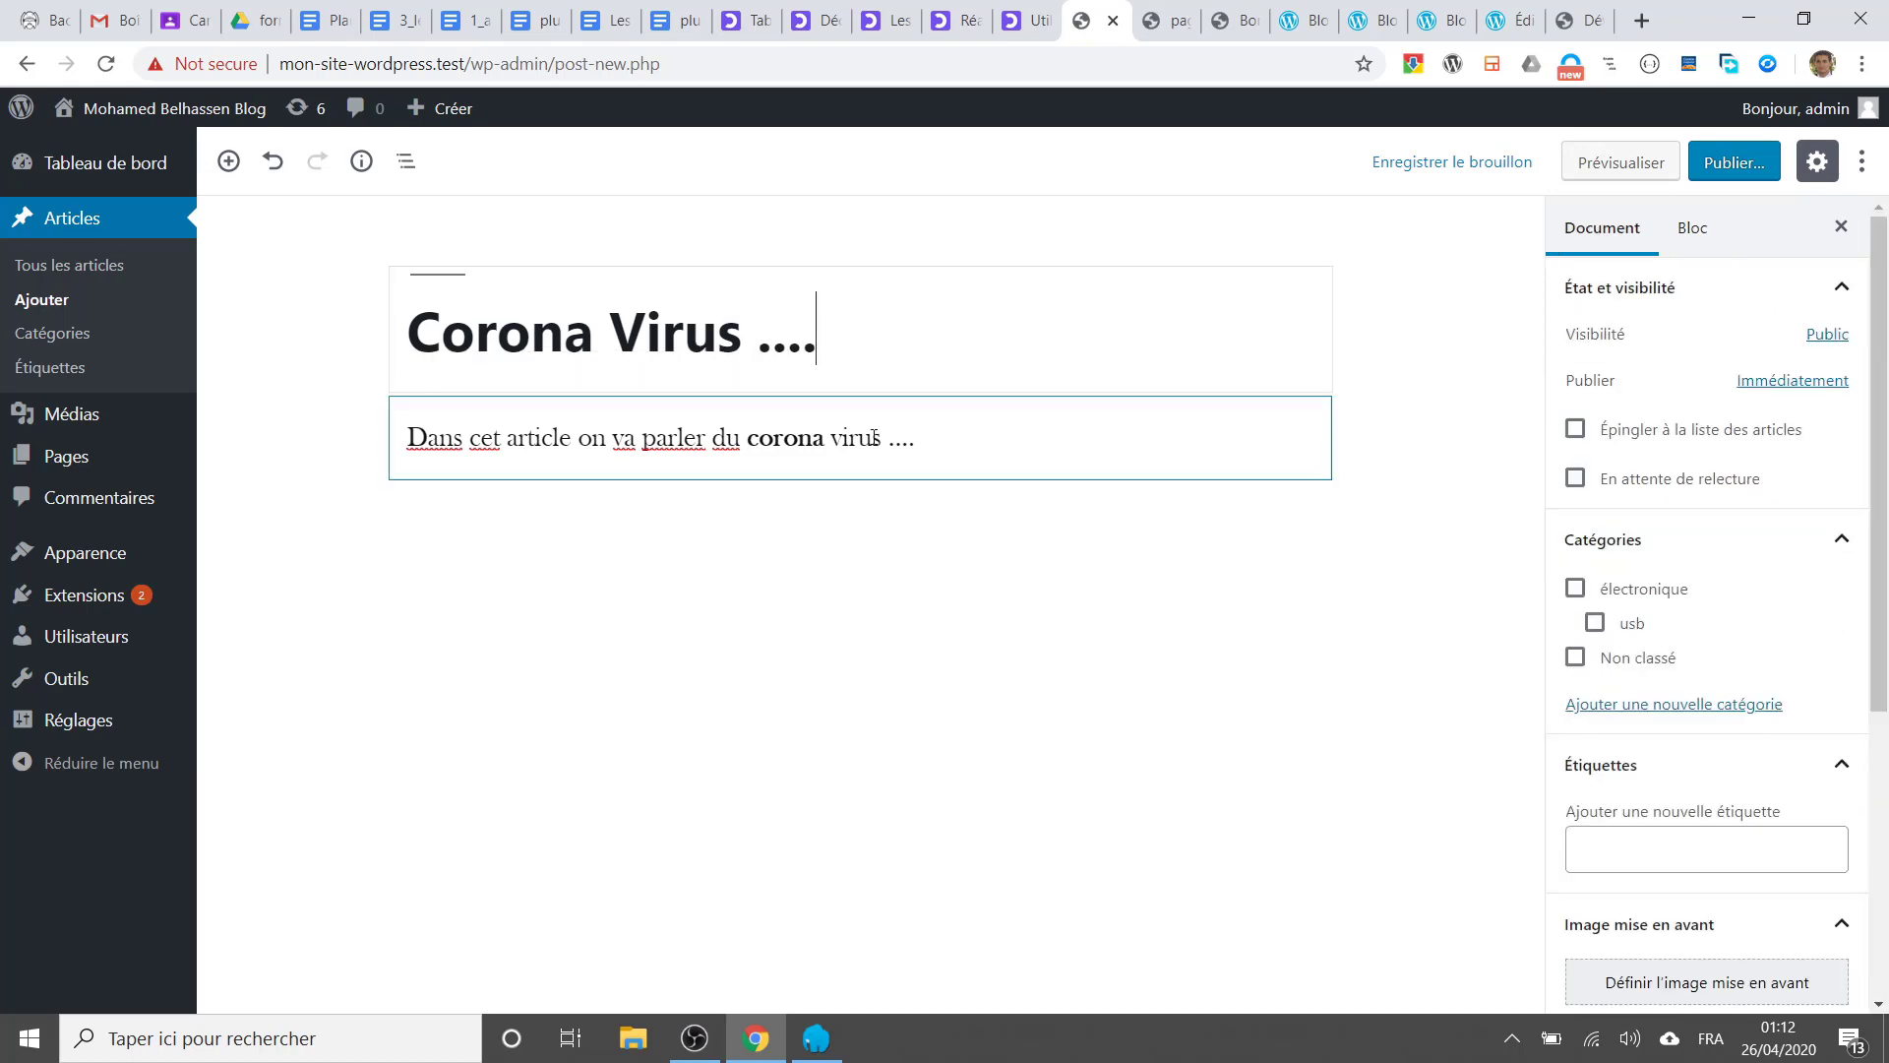
Step: Review the post's visibility options and leave visibility set to Public
click(869, 438)
click(930, 305)
click(989, 439)
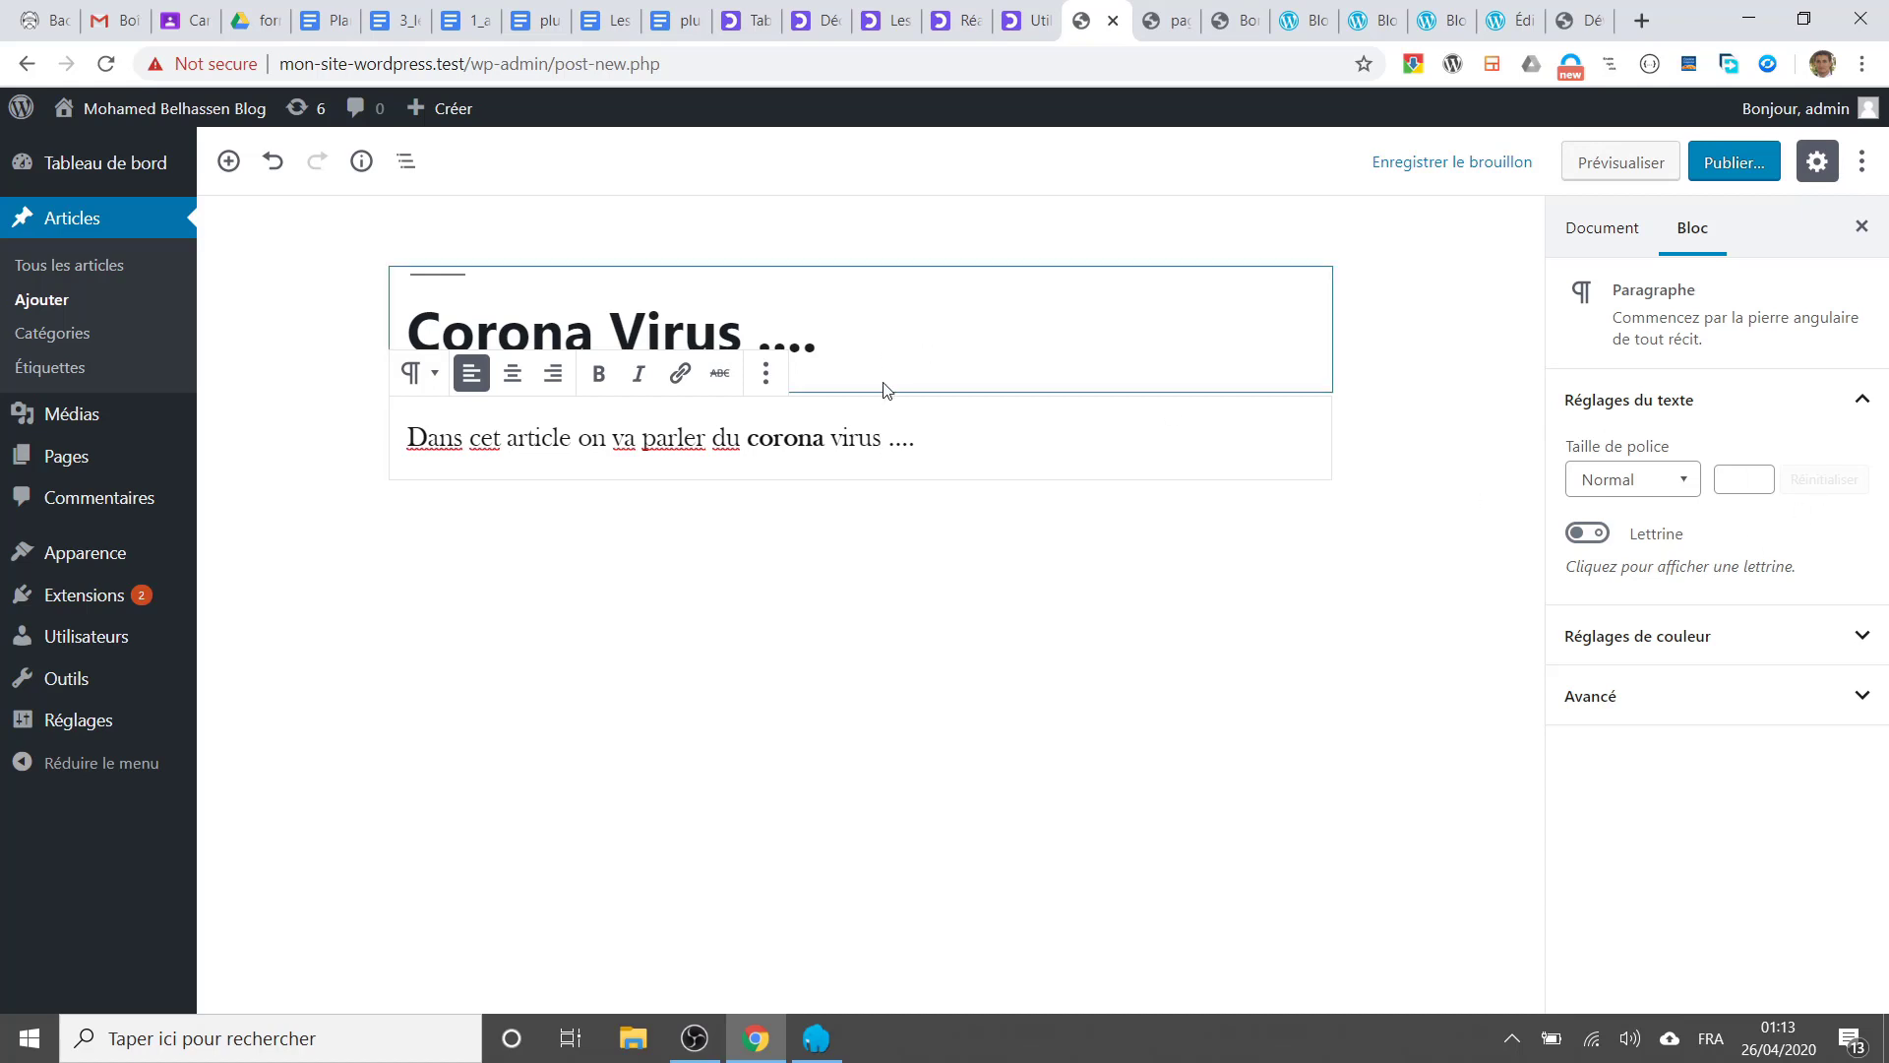
click(830, 325)
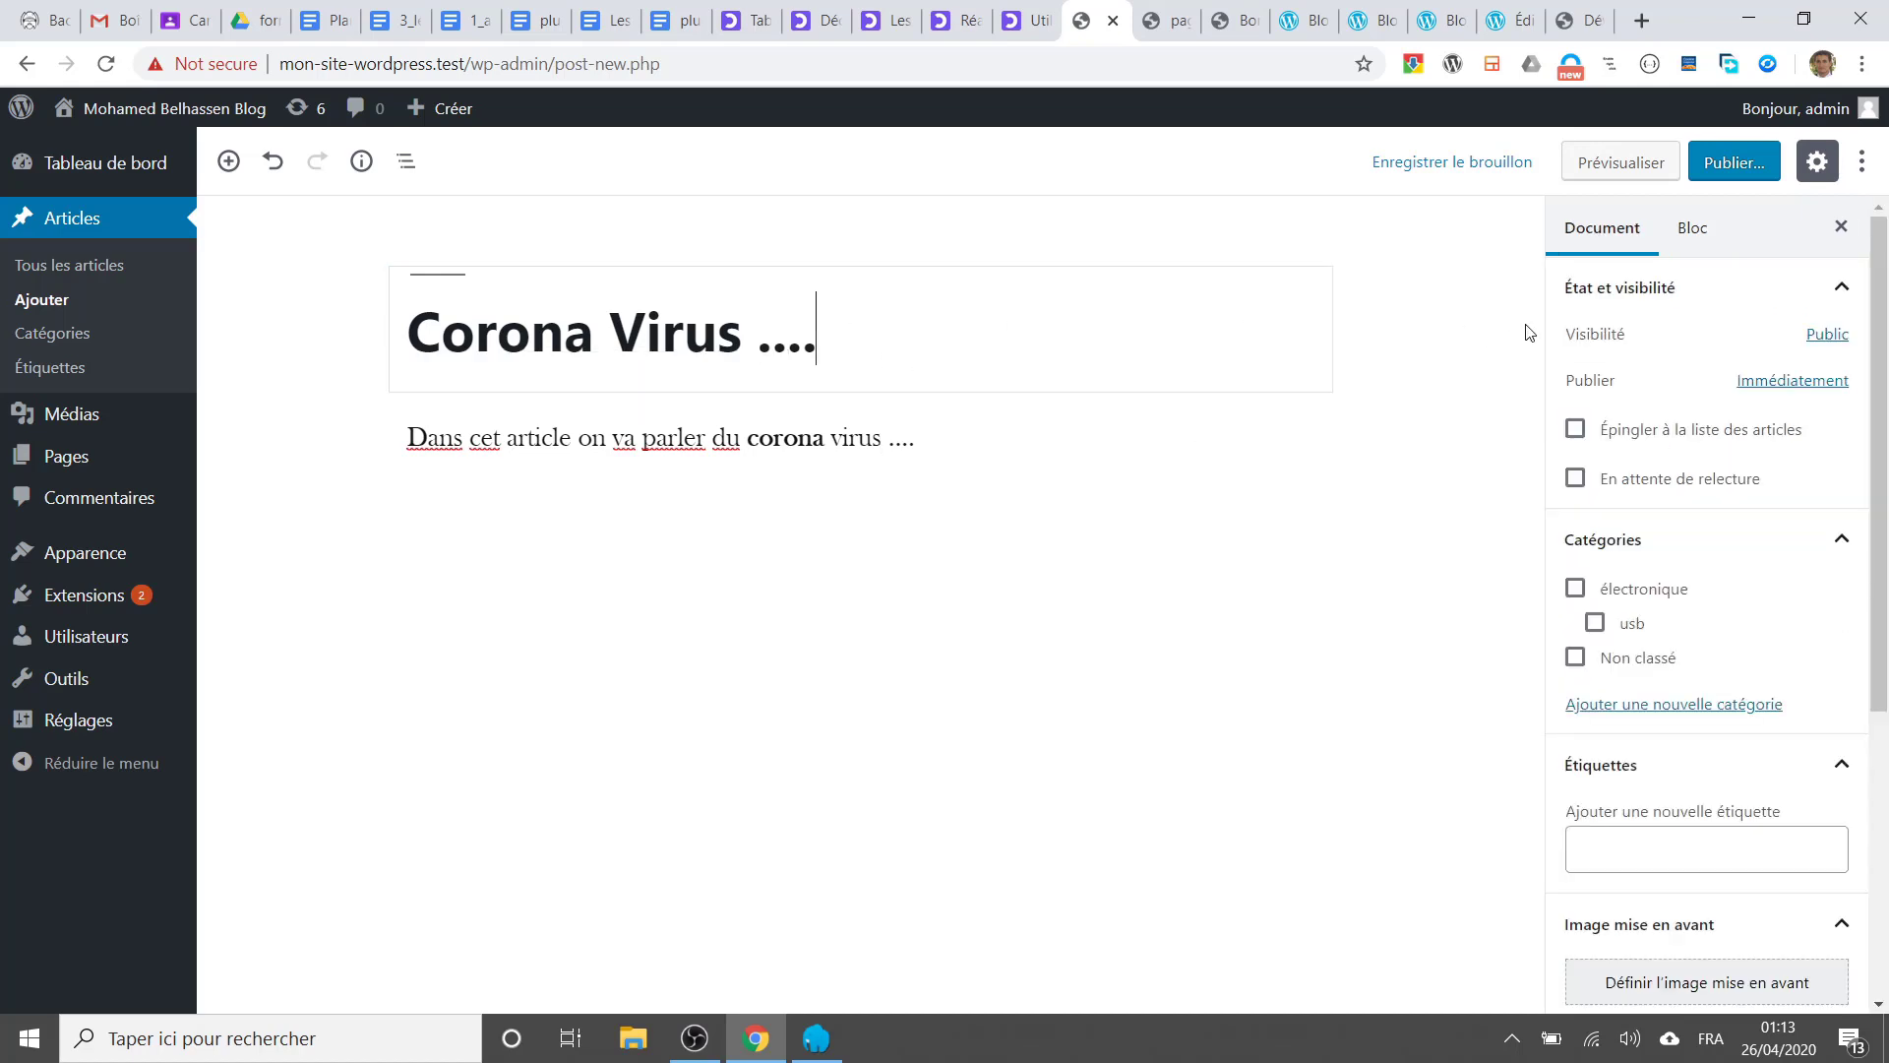
click(1827, 340)
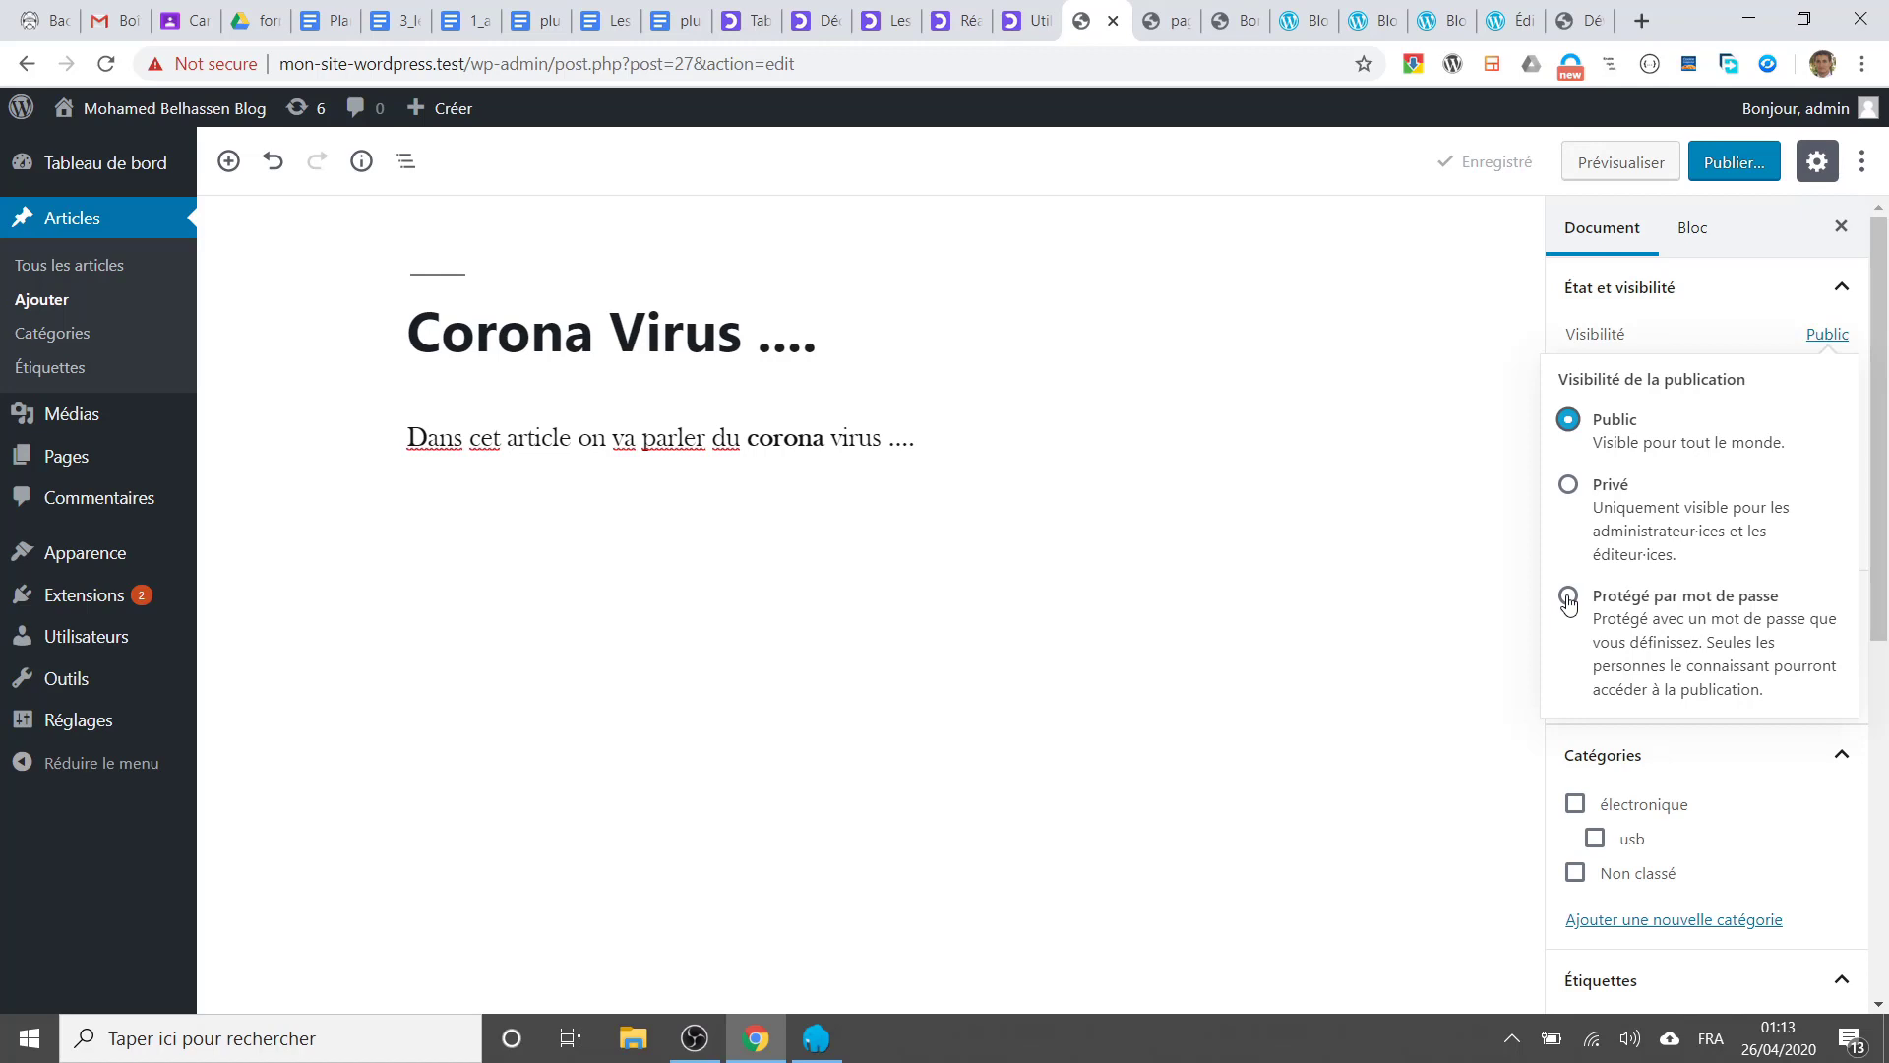
click(1485, 582)
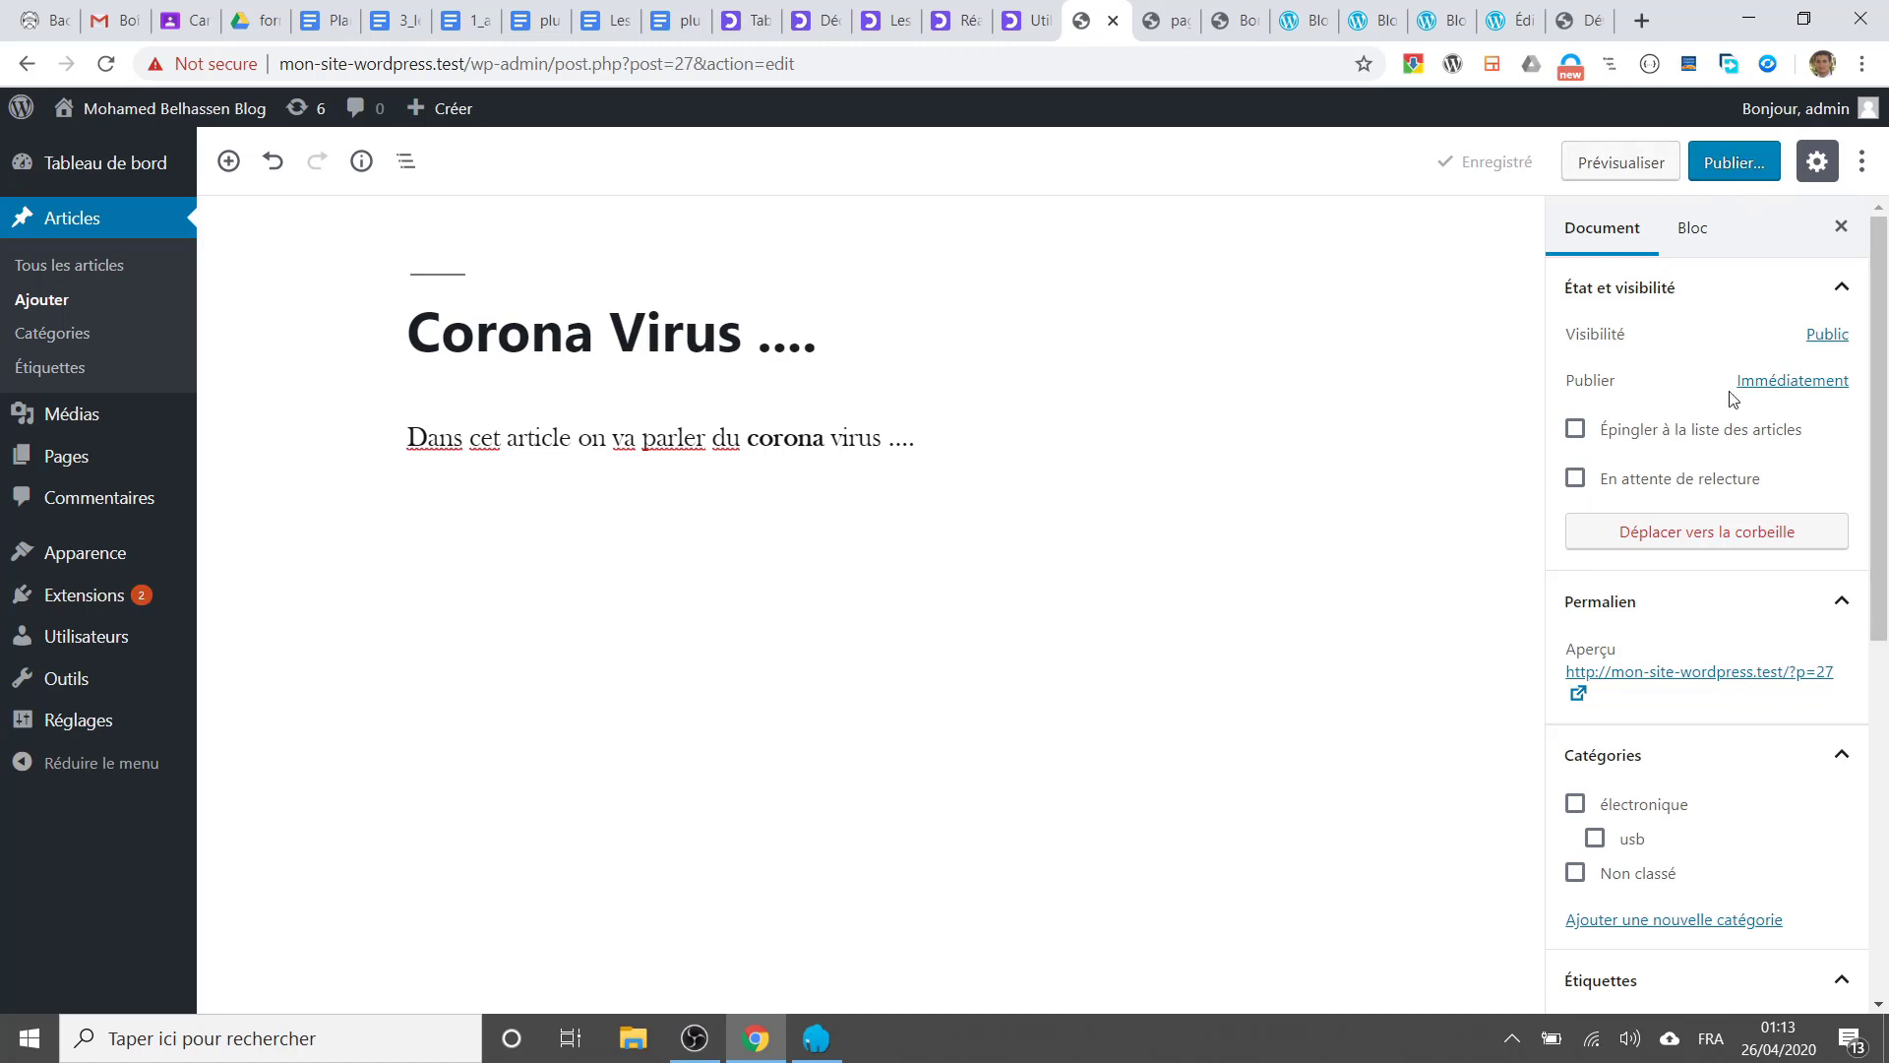
Step: Schedule the post's publish date for 27 avril 2020 at 2:11 in the date picker
click(1793, 381)
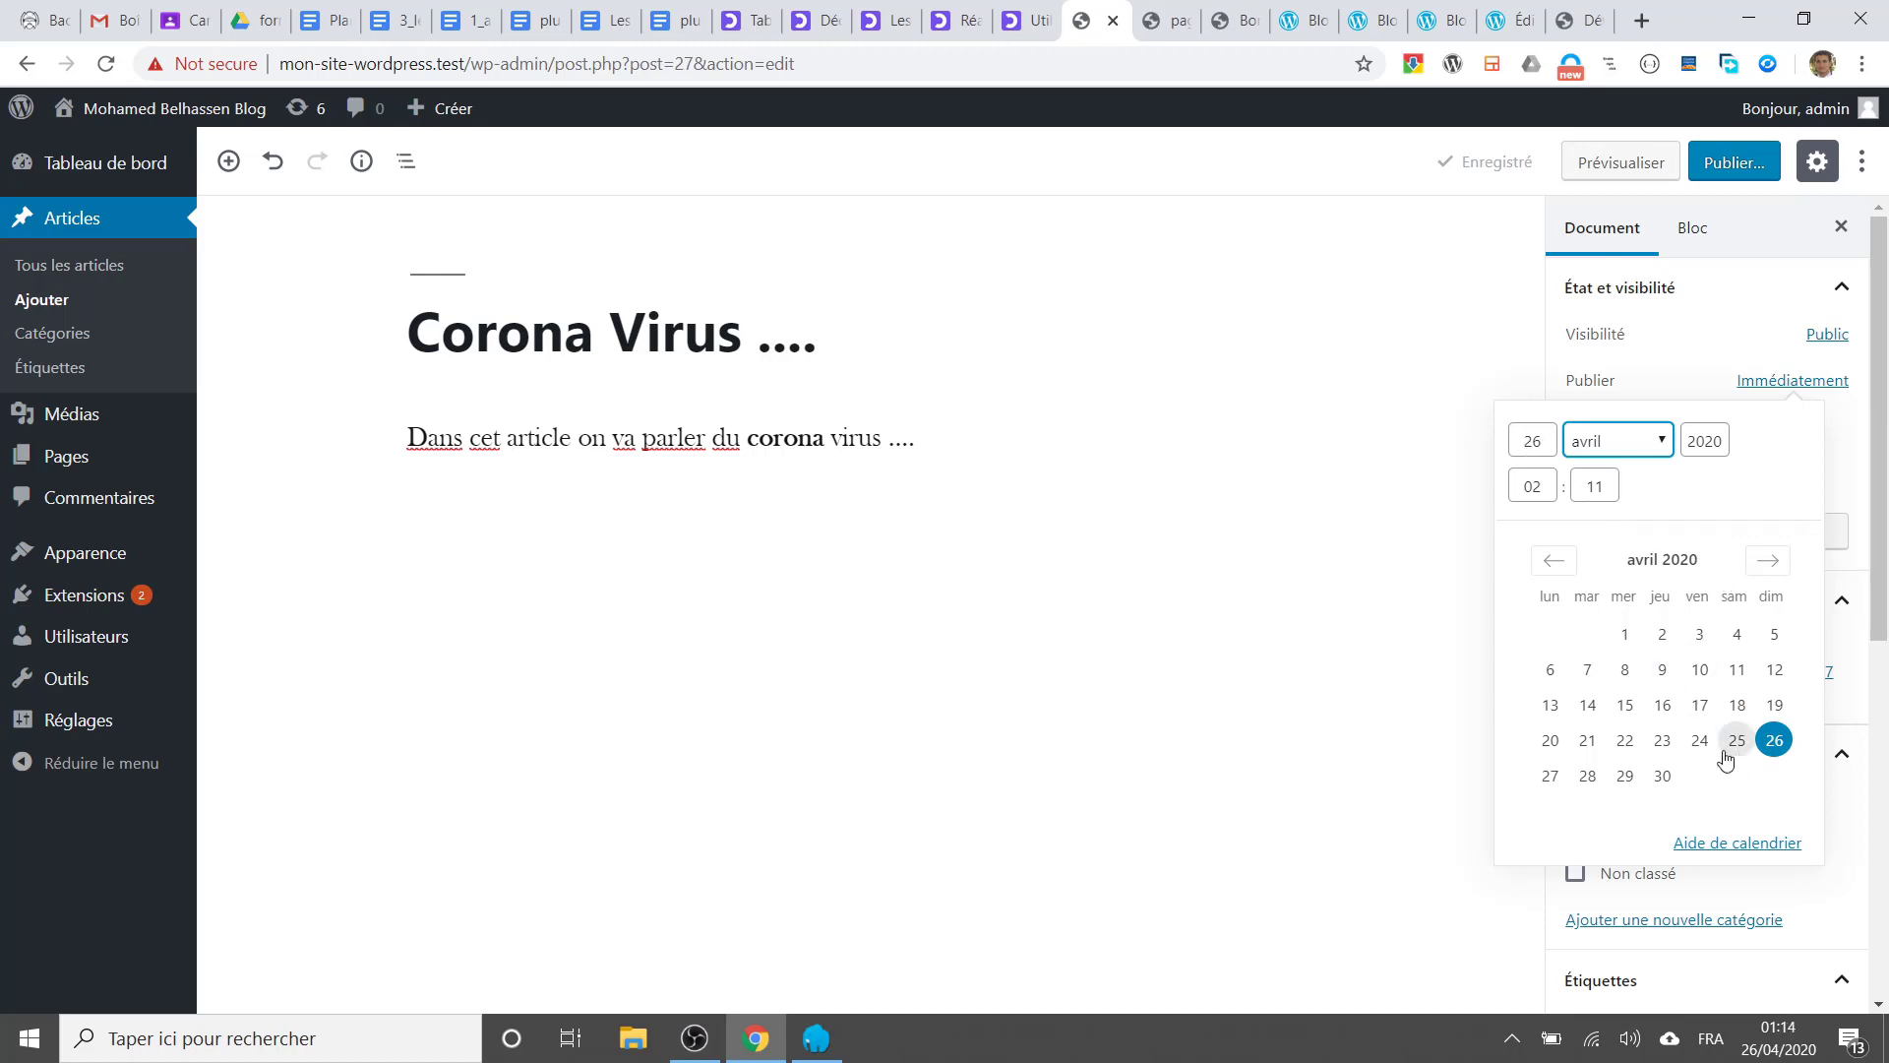
click(1551, 778)
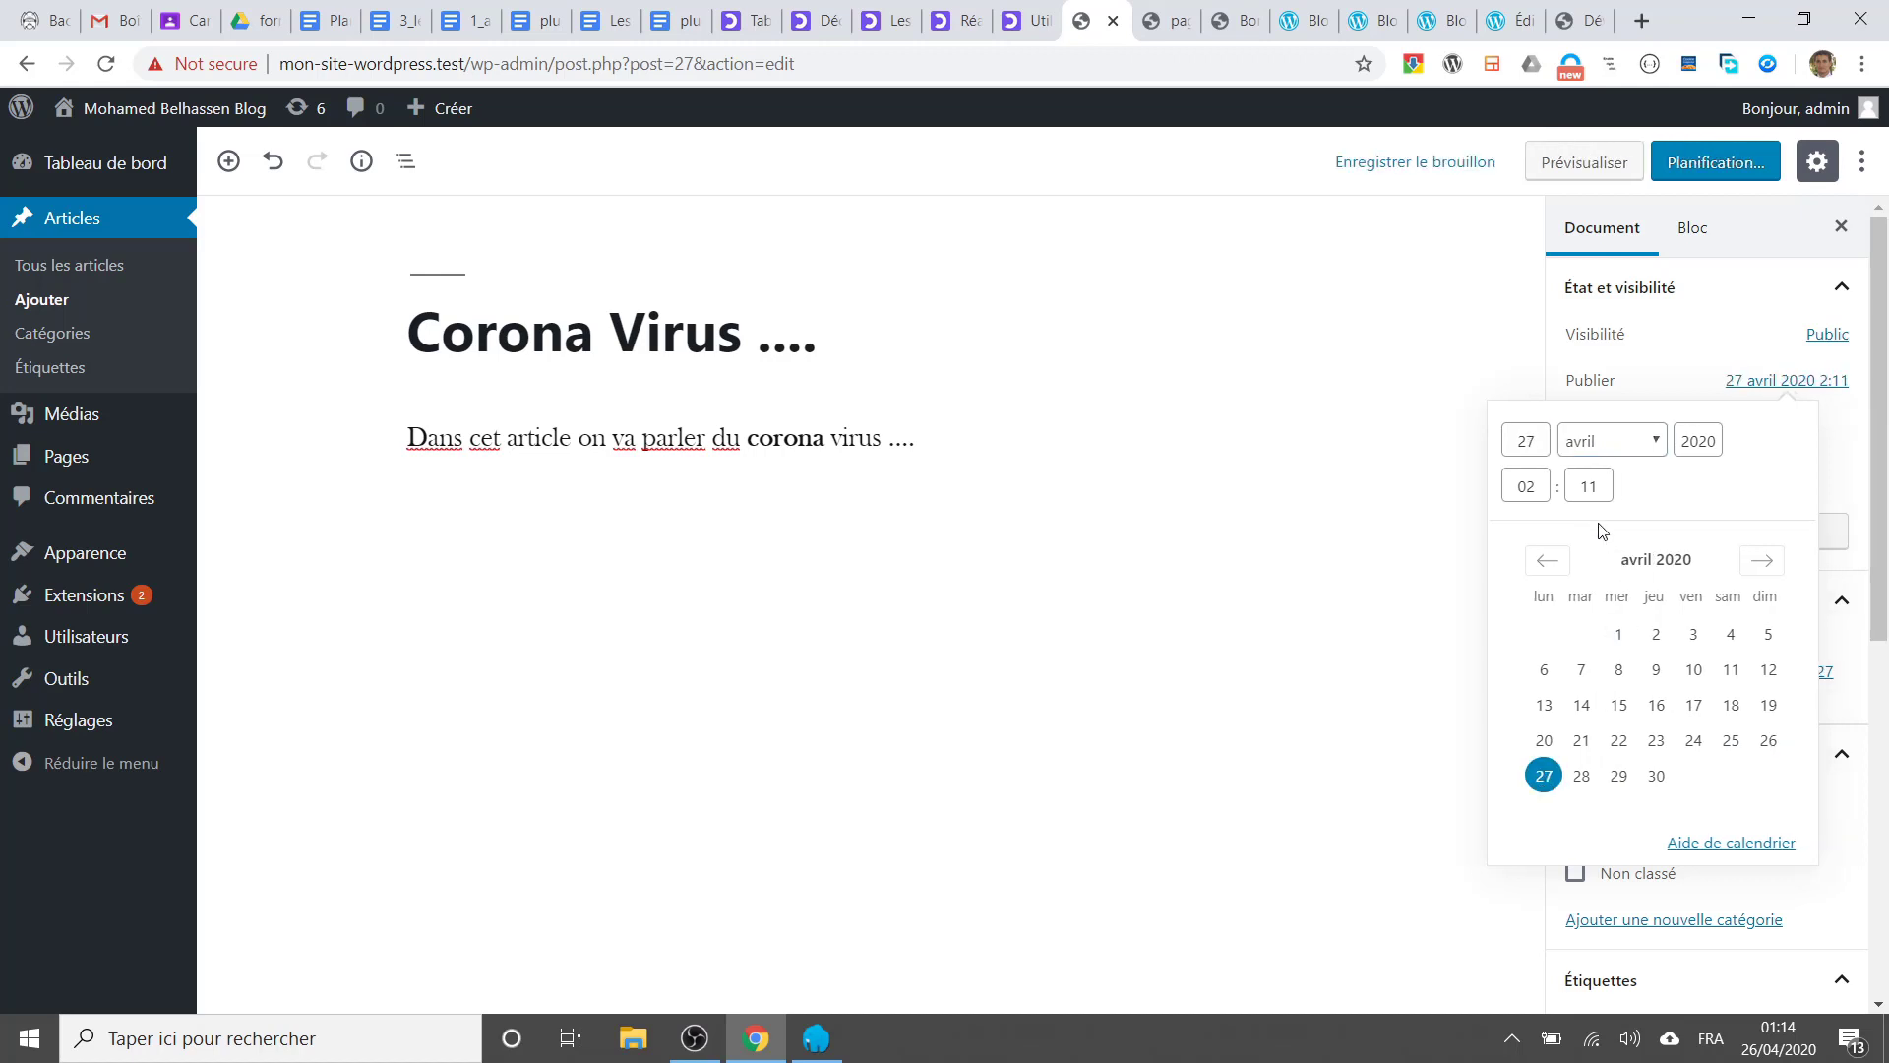
click(1531, 489)
click(1476, 669)
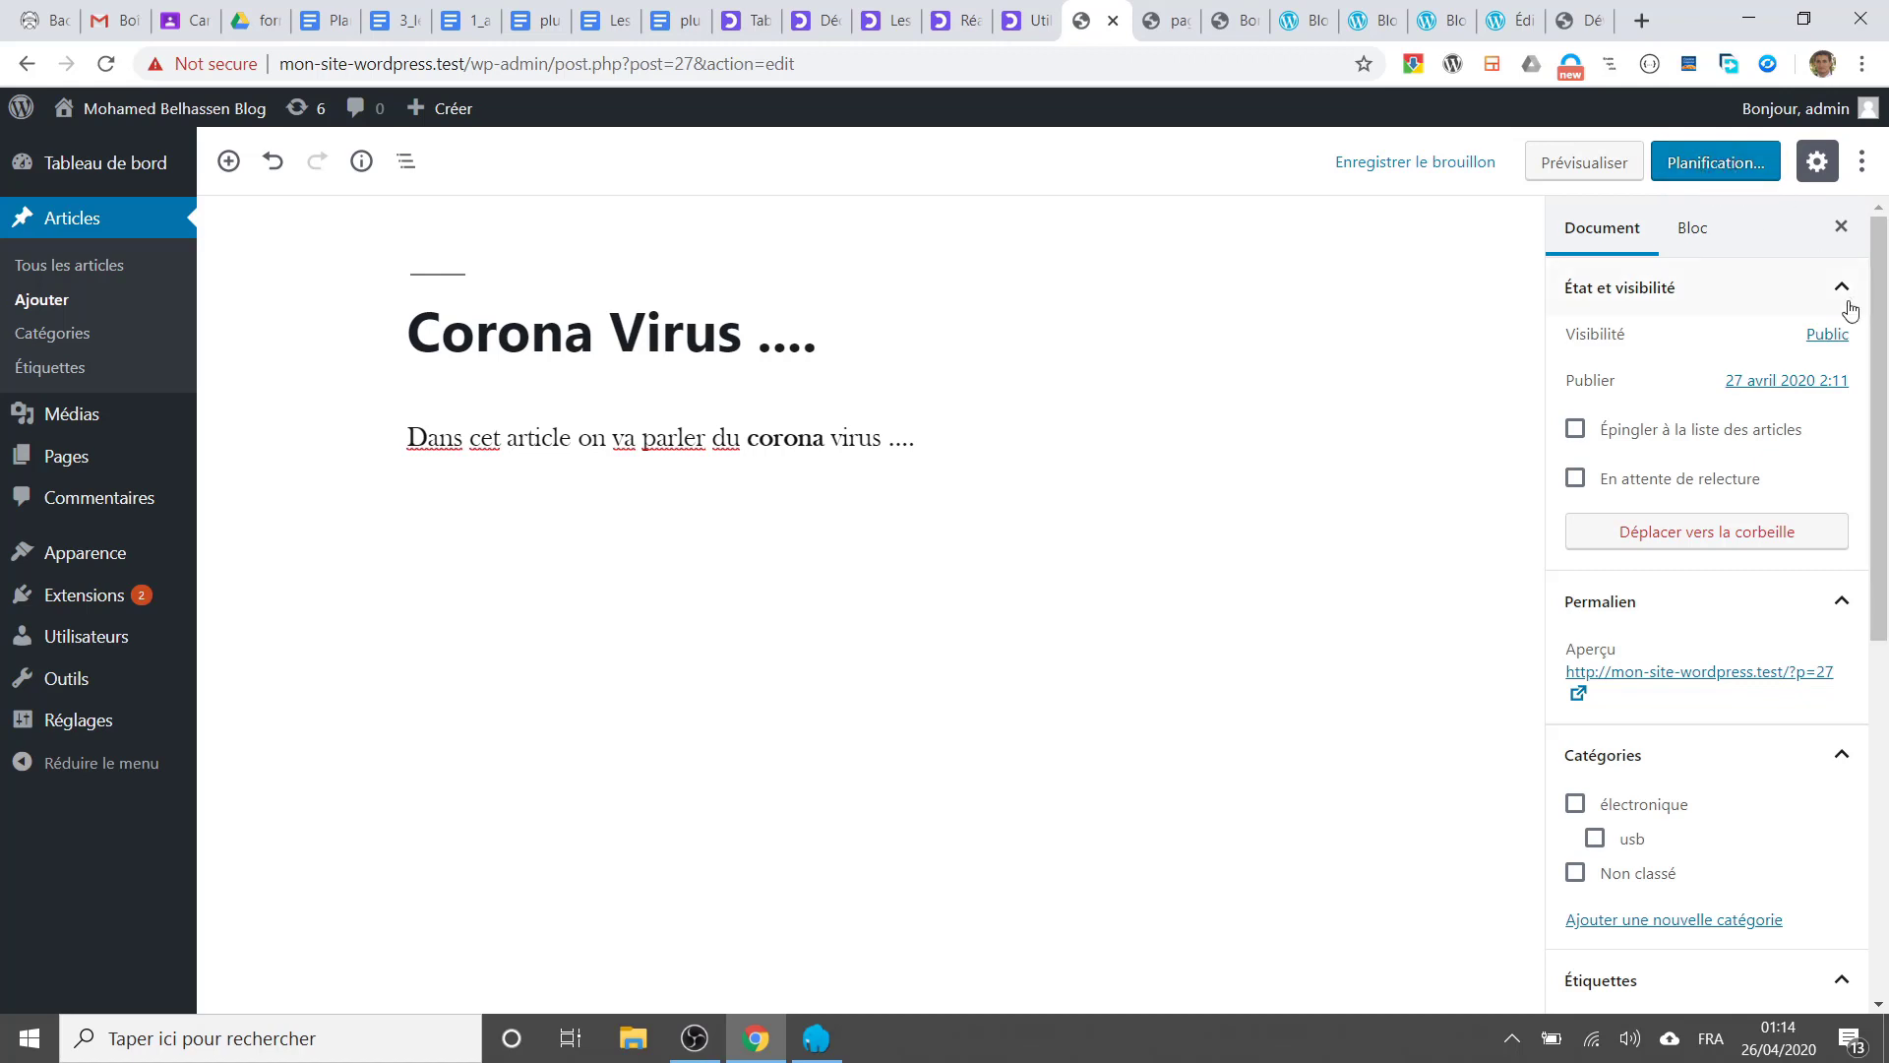
click(1789, 381)
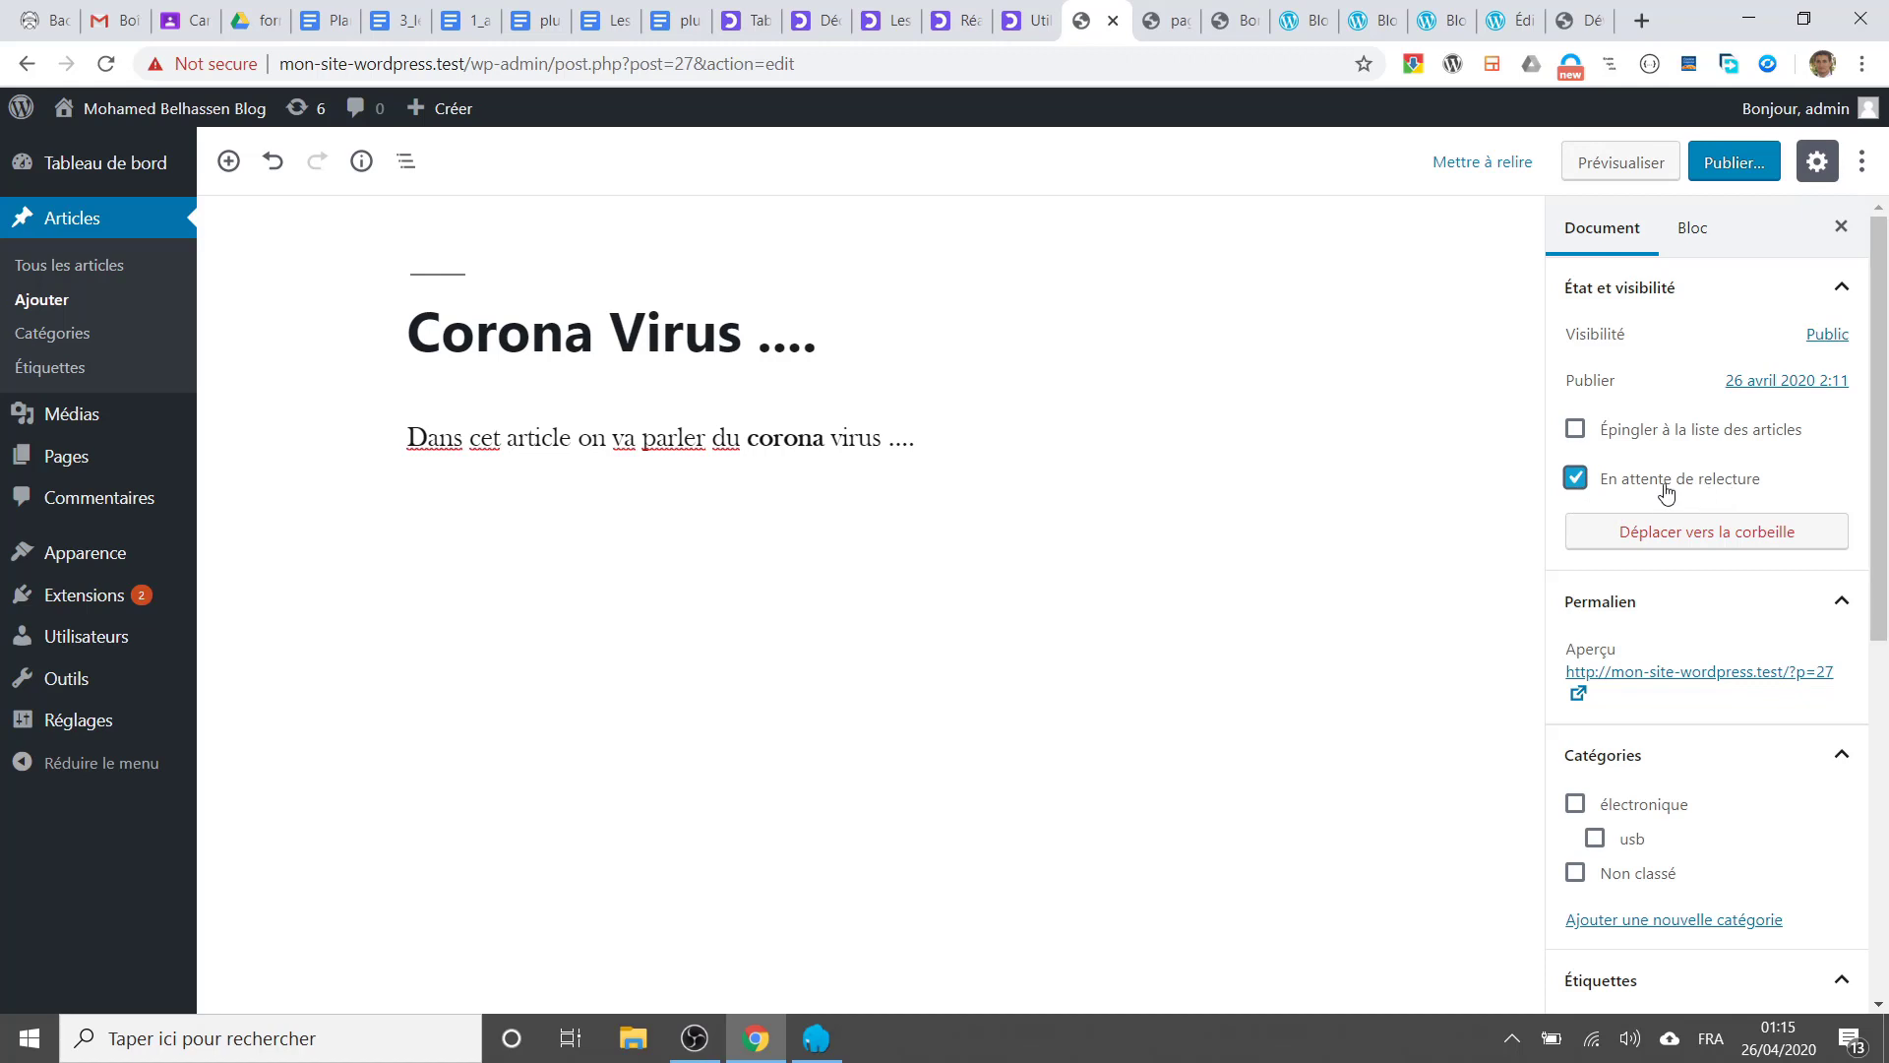
scroll(1666, 512, down, 4)
scroll(1585, 566, up, 3)
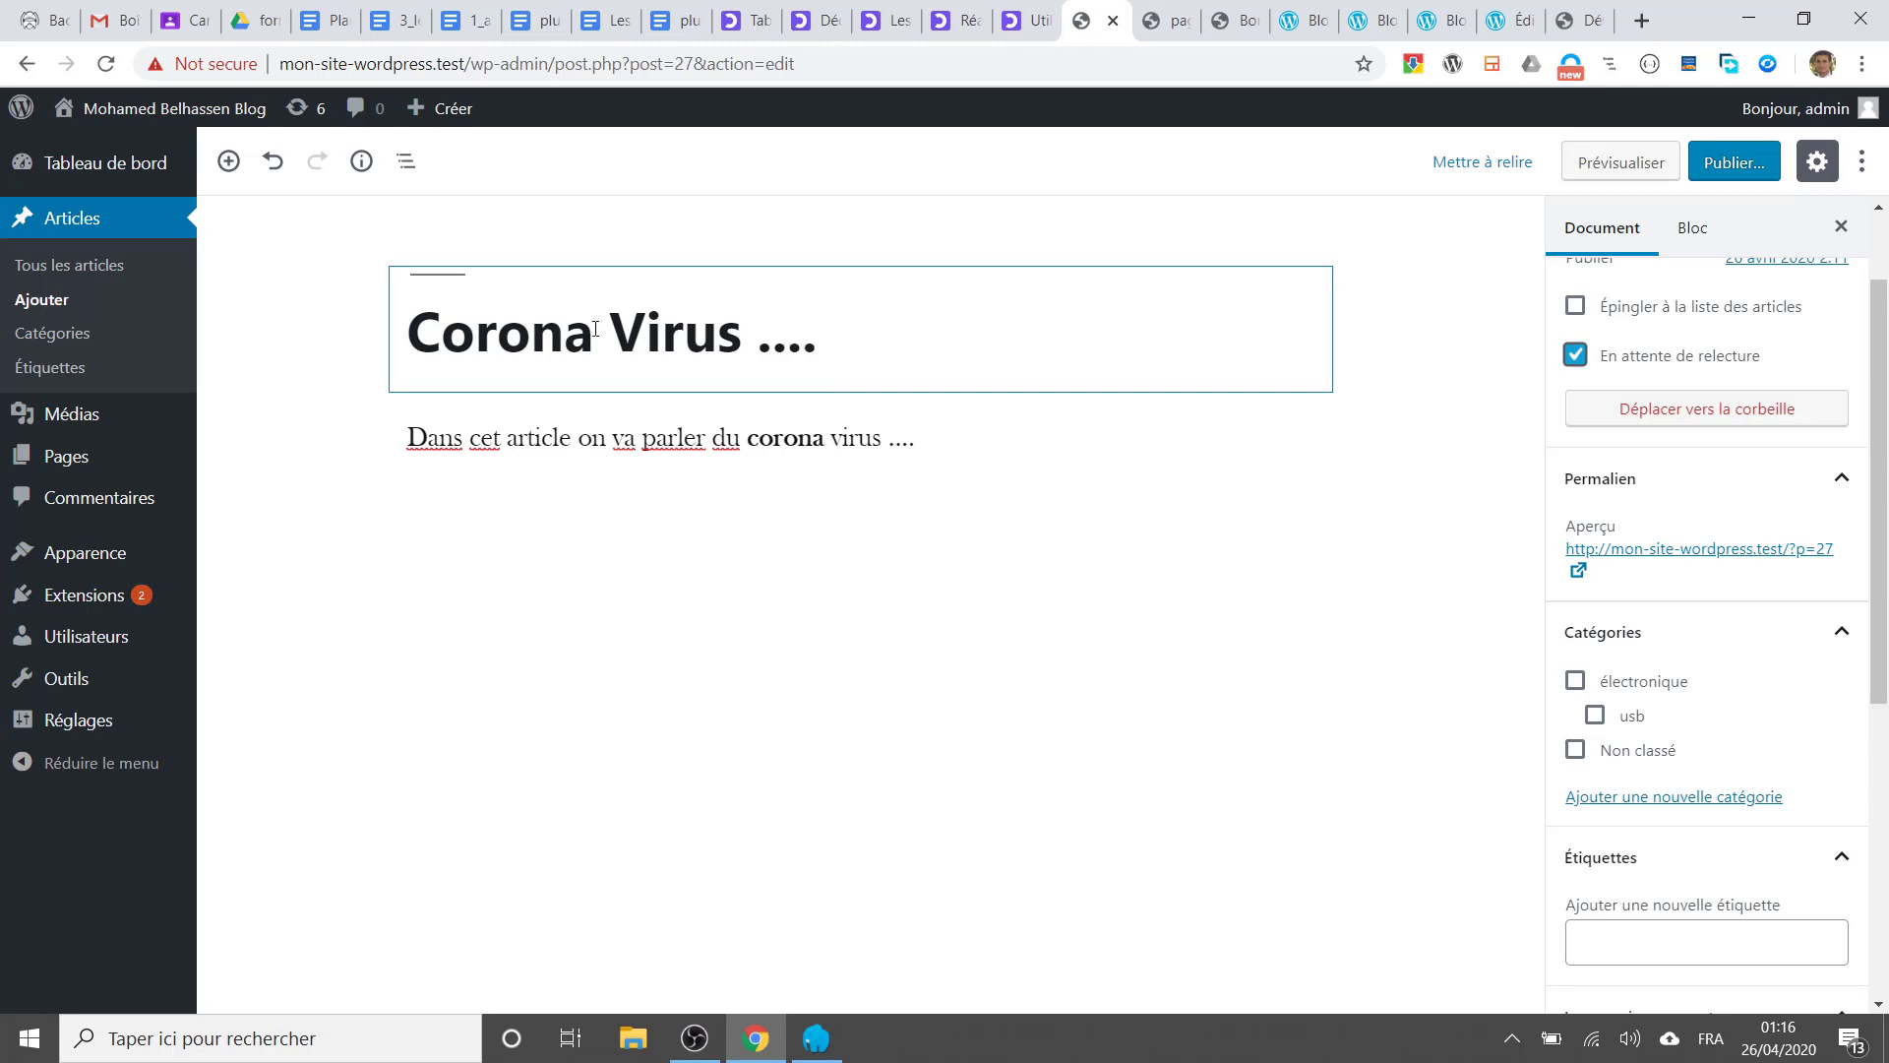
click(1779, 559)
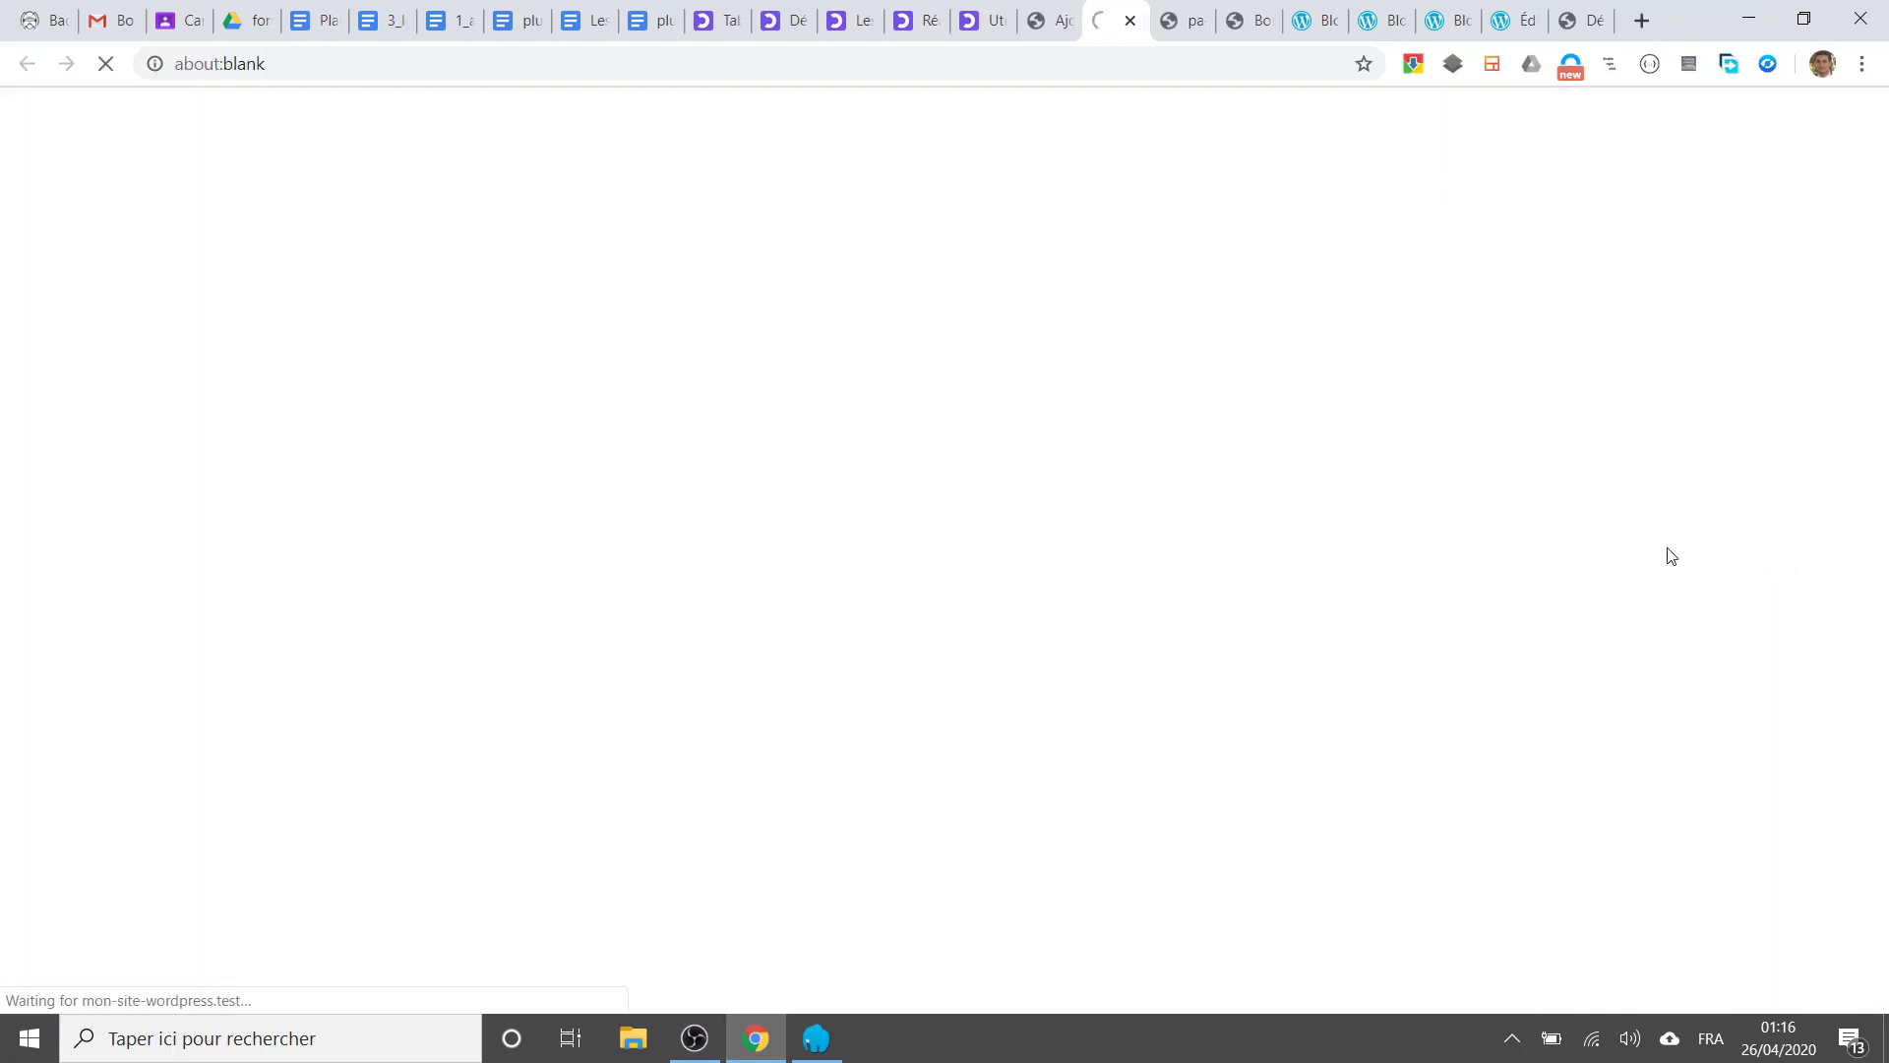
click(1132, 22)
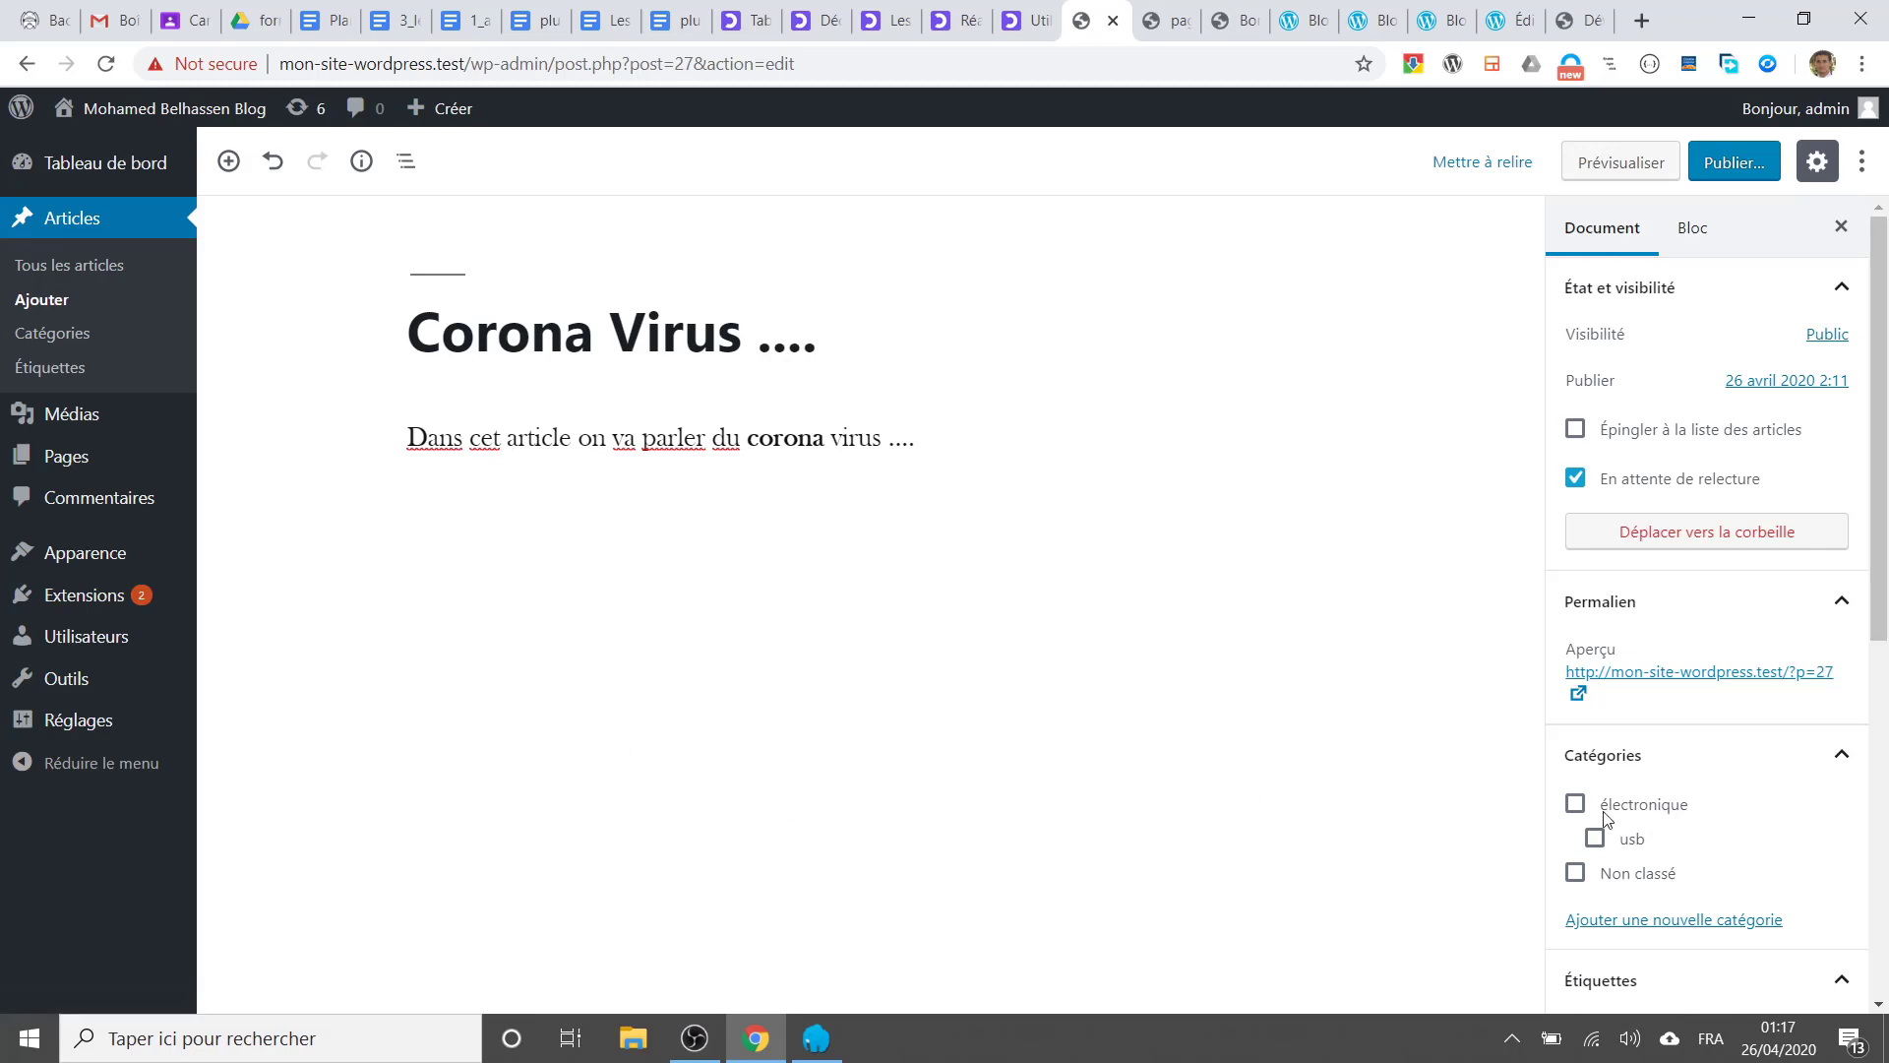
Step: Open Réglages > Général, confirming you want to leave the post editor
mouse_move(44, 740)
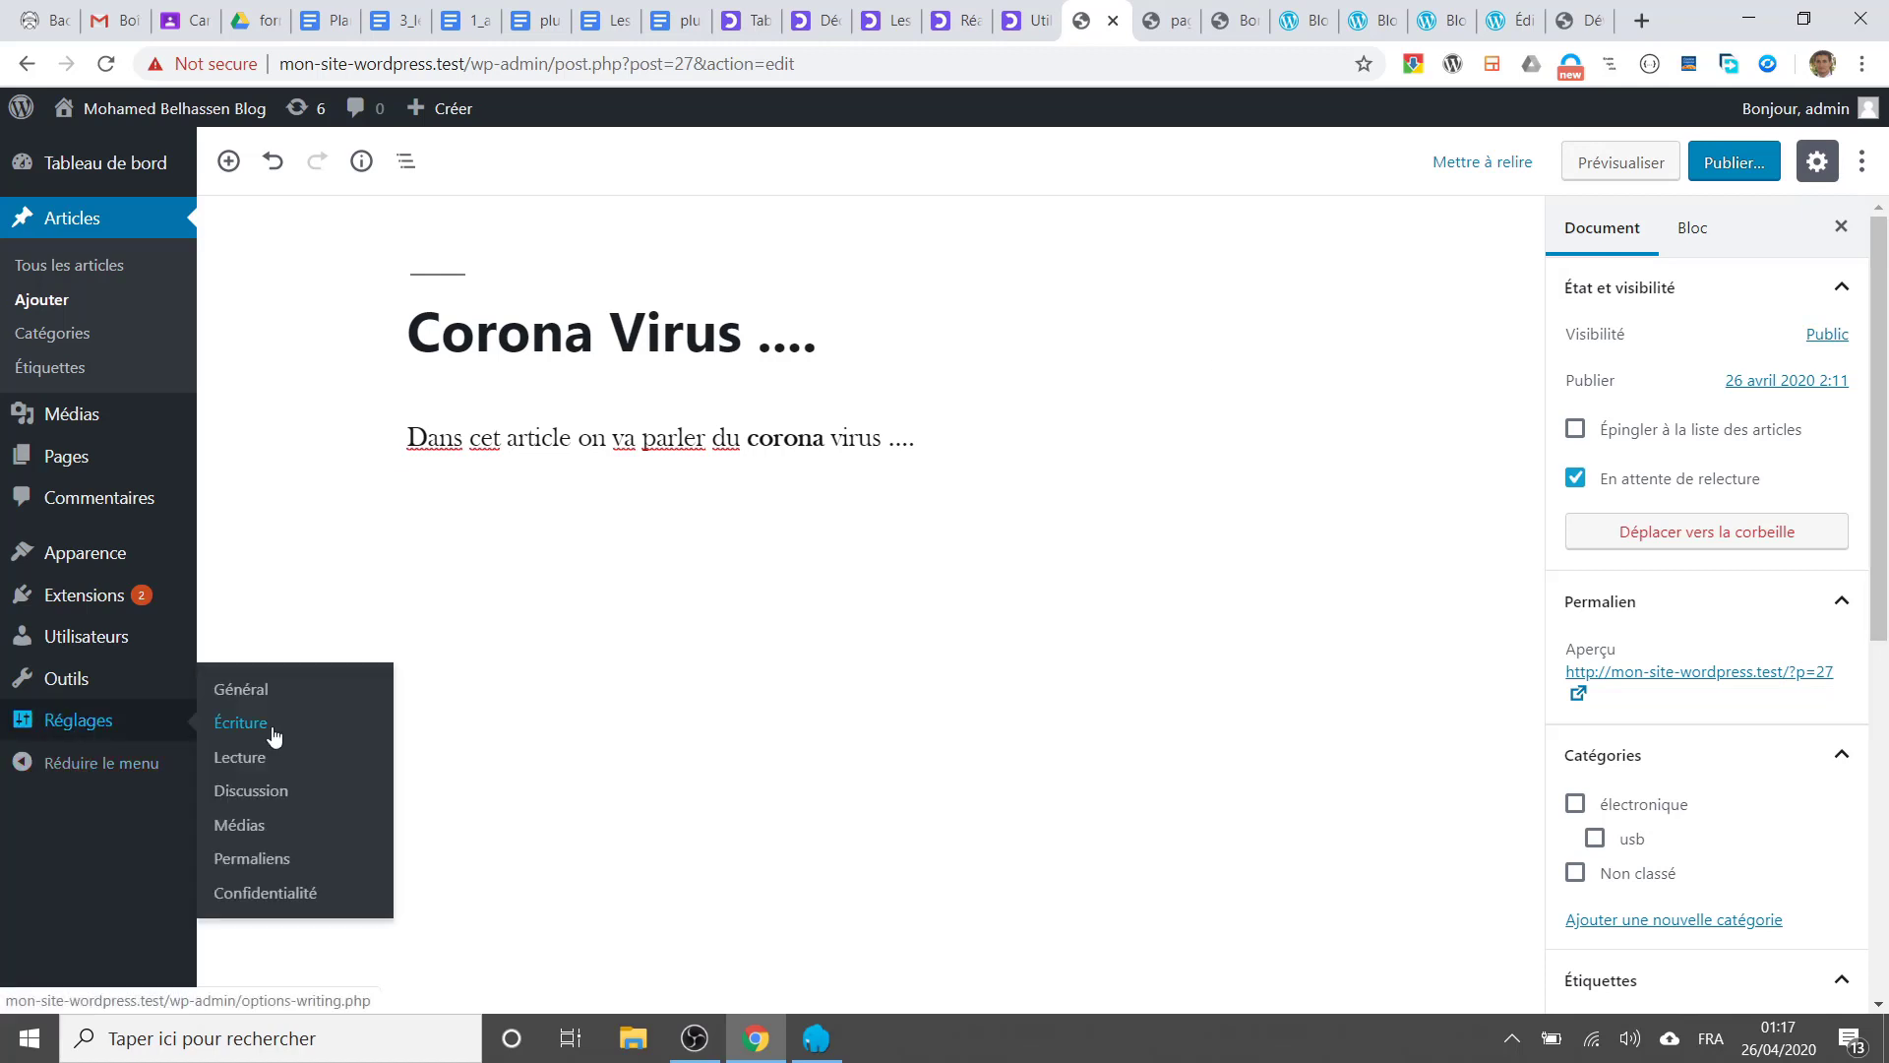
click(255, 700)
click(1065, 202)
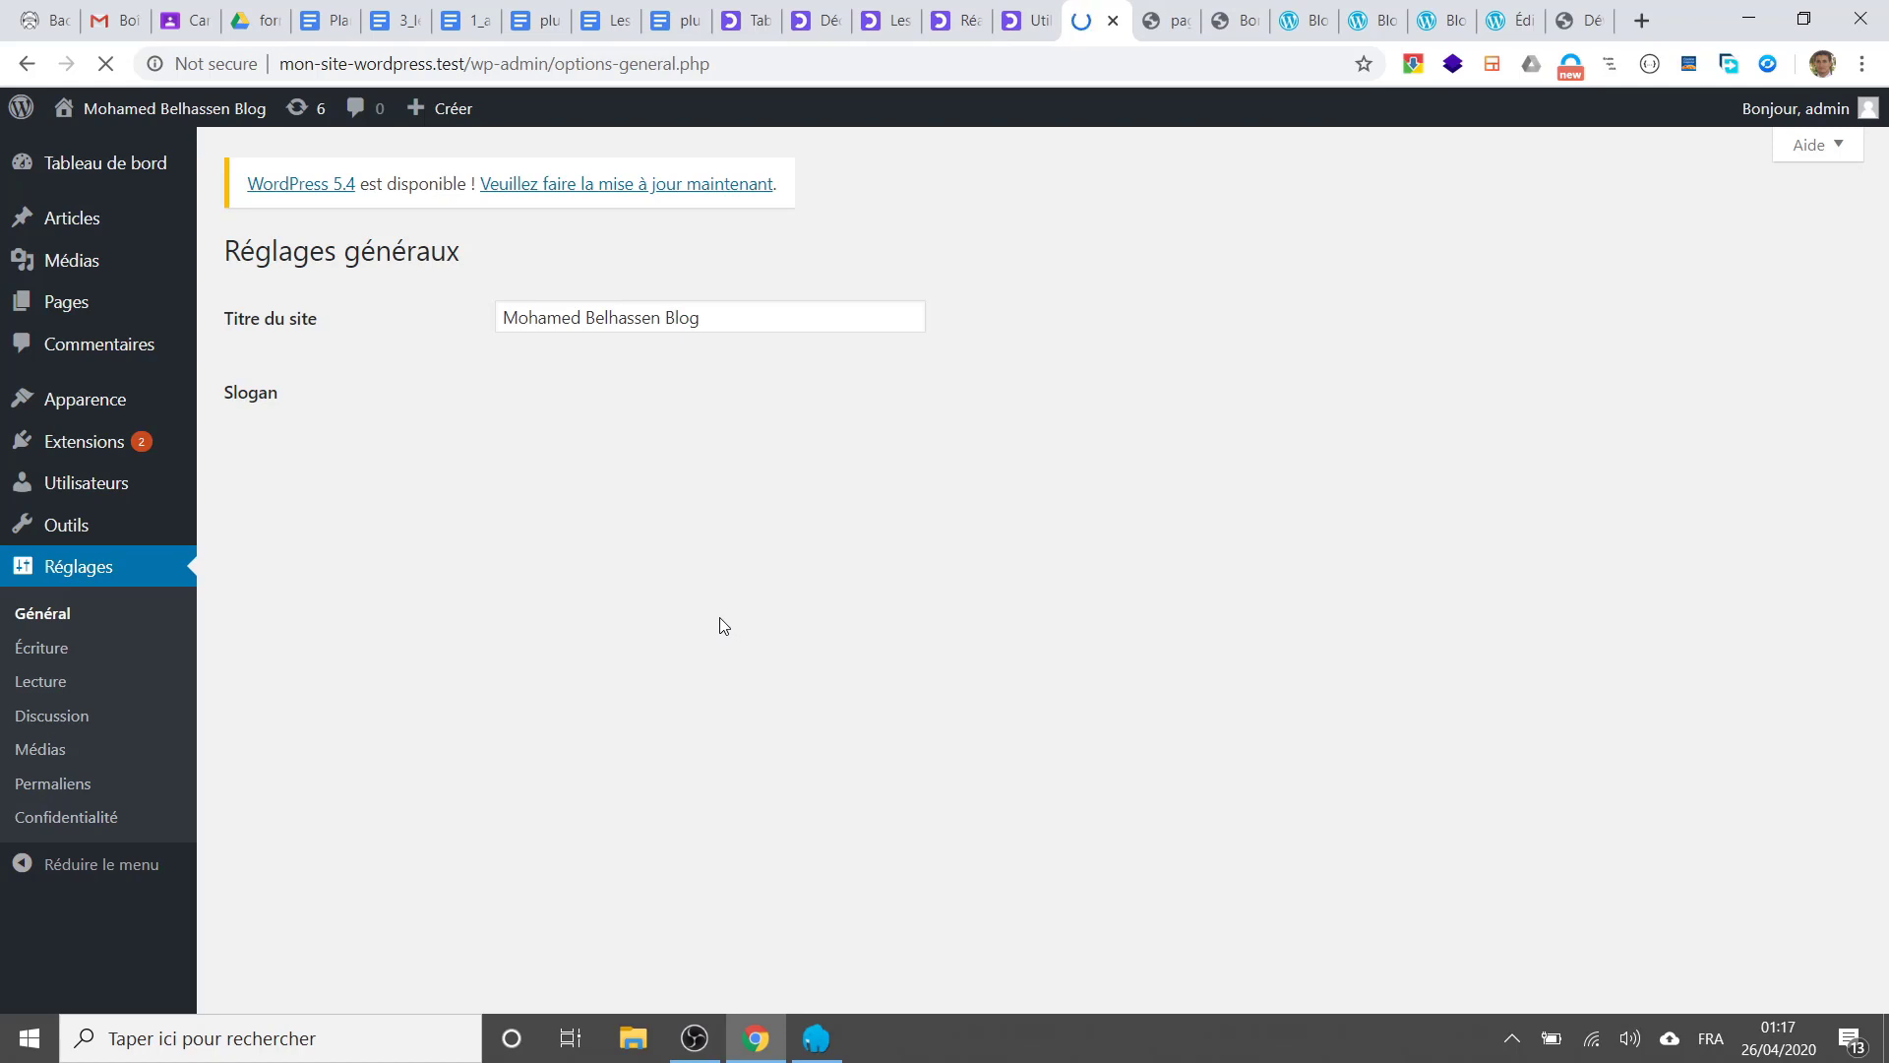
scroll(709, 620, down, 5)
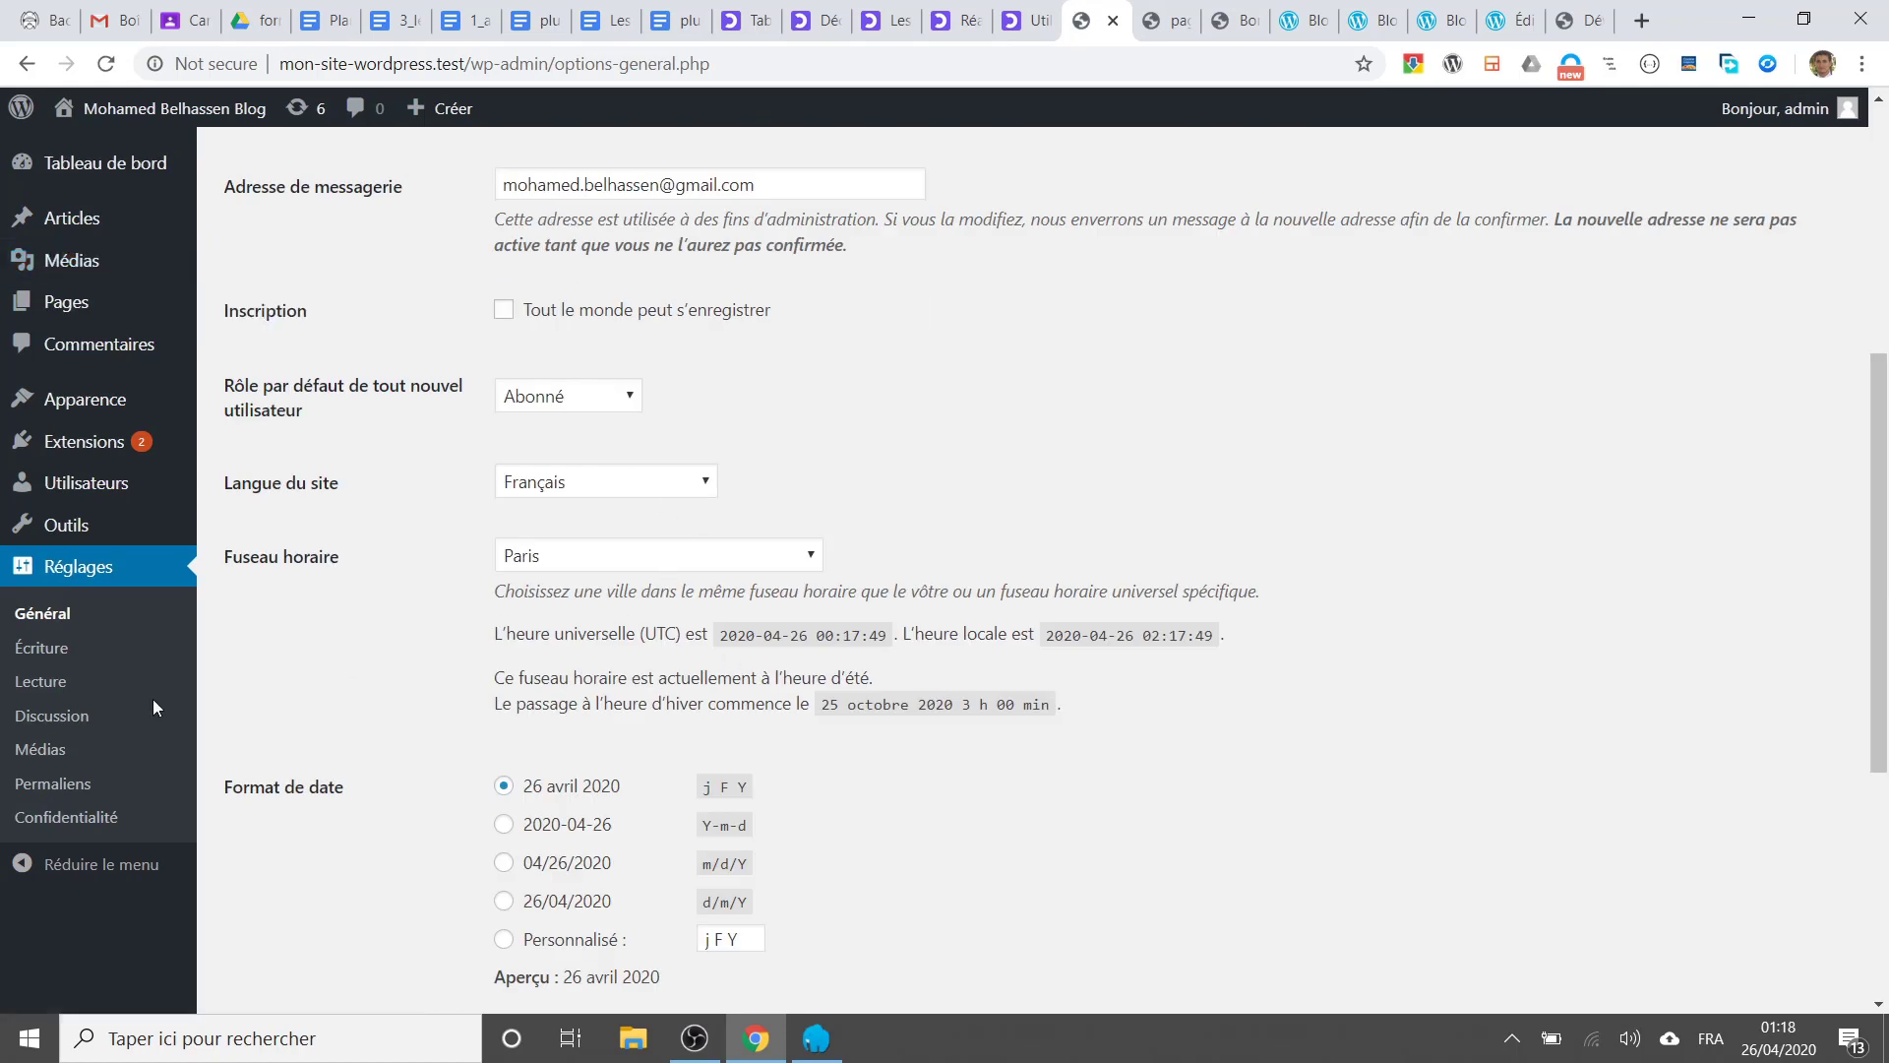
Step: Choose the 'Titre de la publication' (/%postname%/) permalink structure and save the change
click(78, 787)
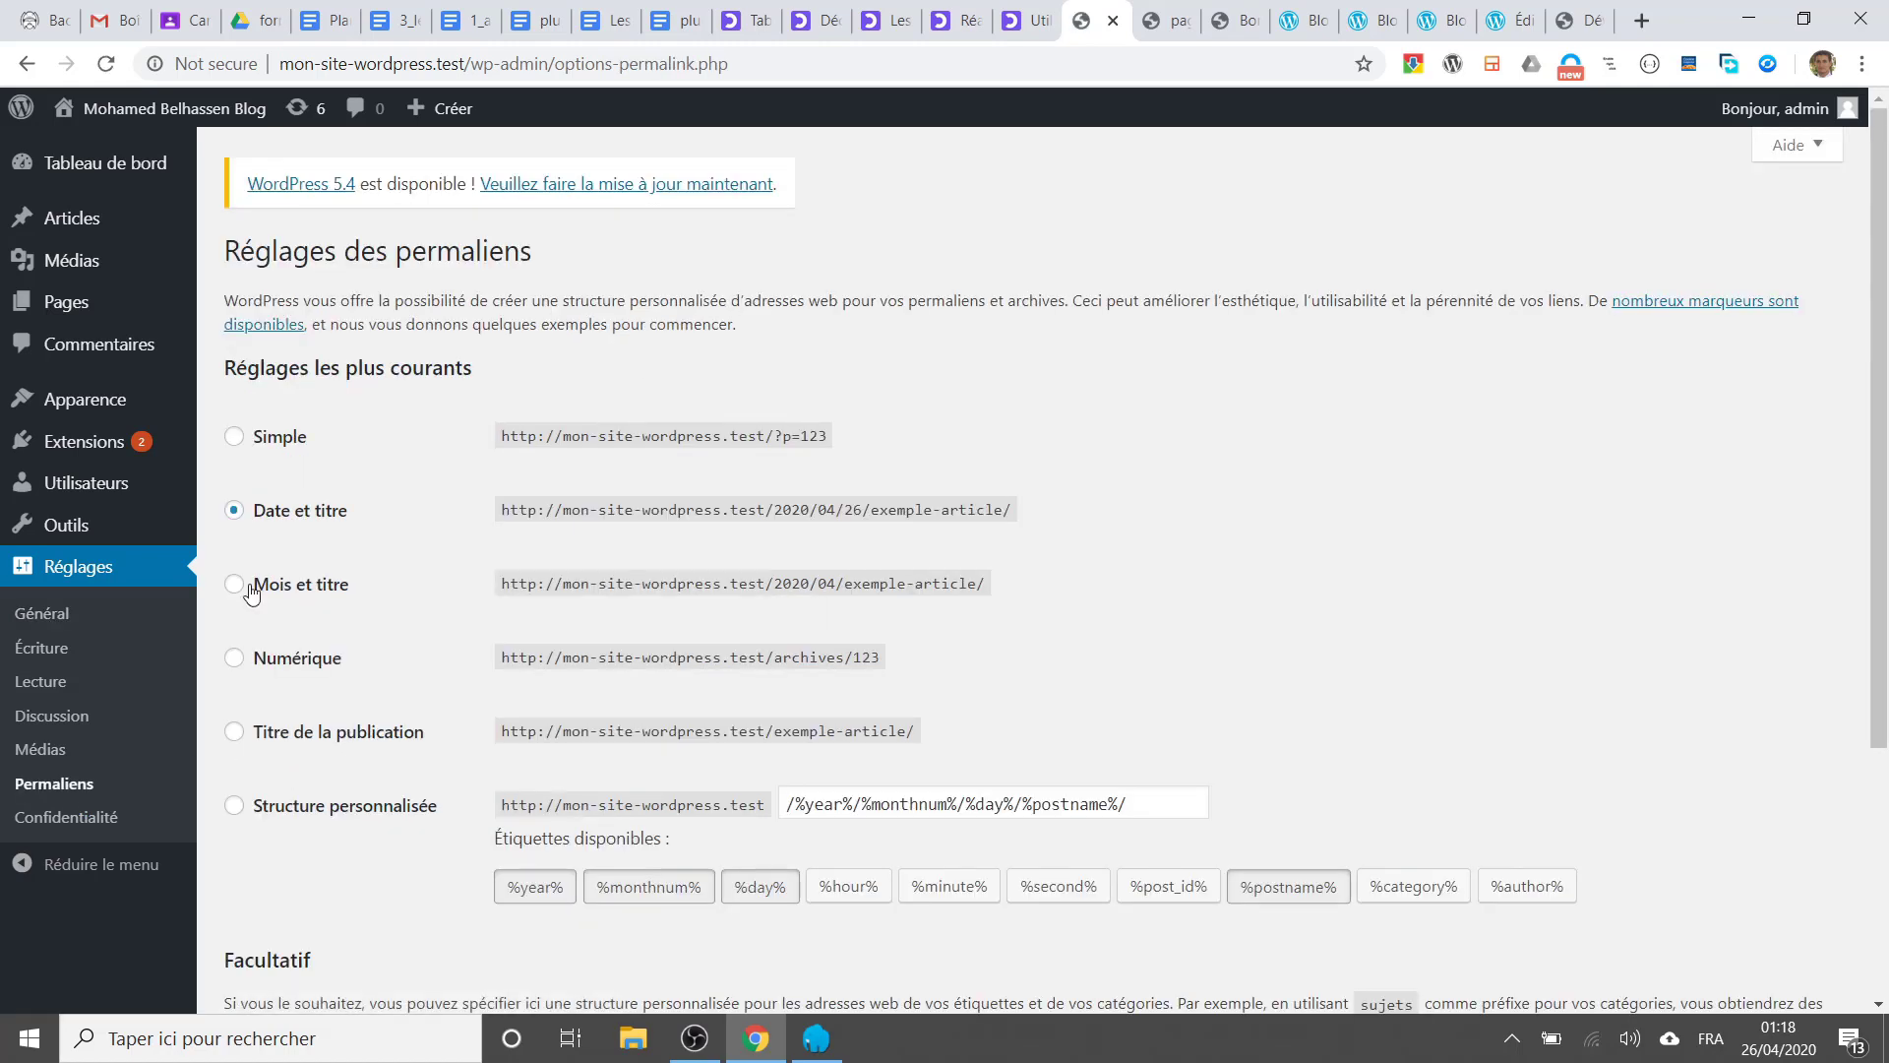
click(238, 731)
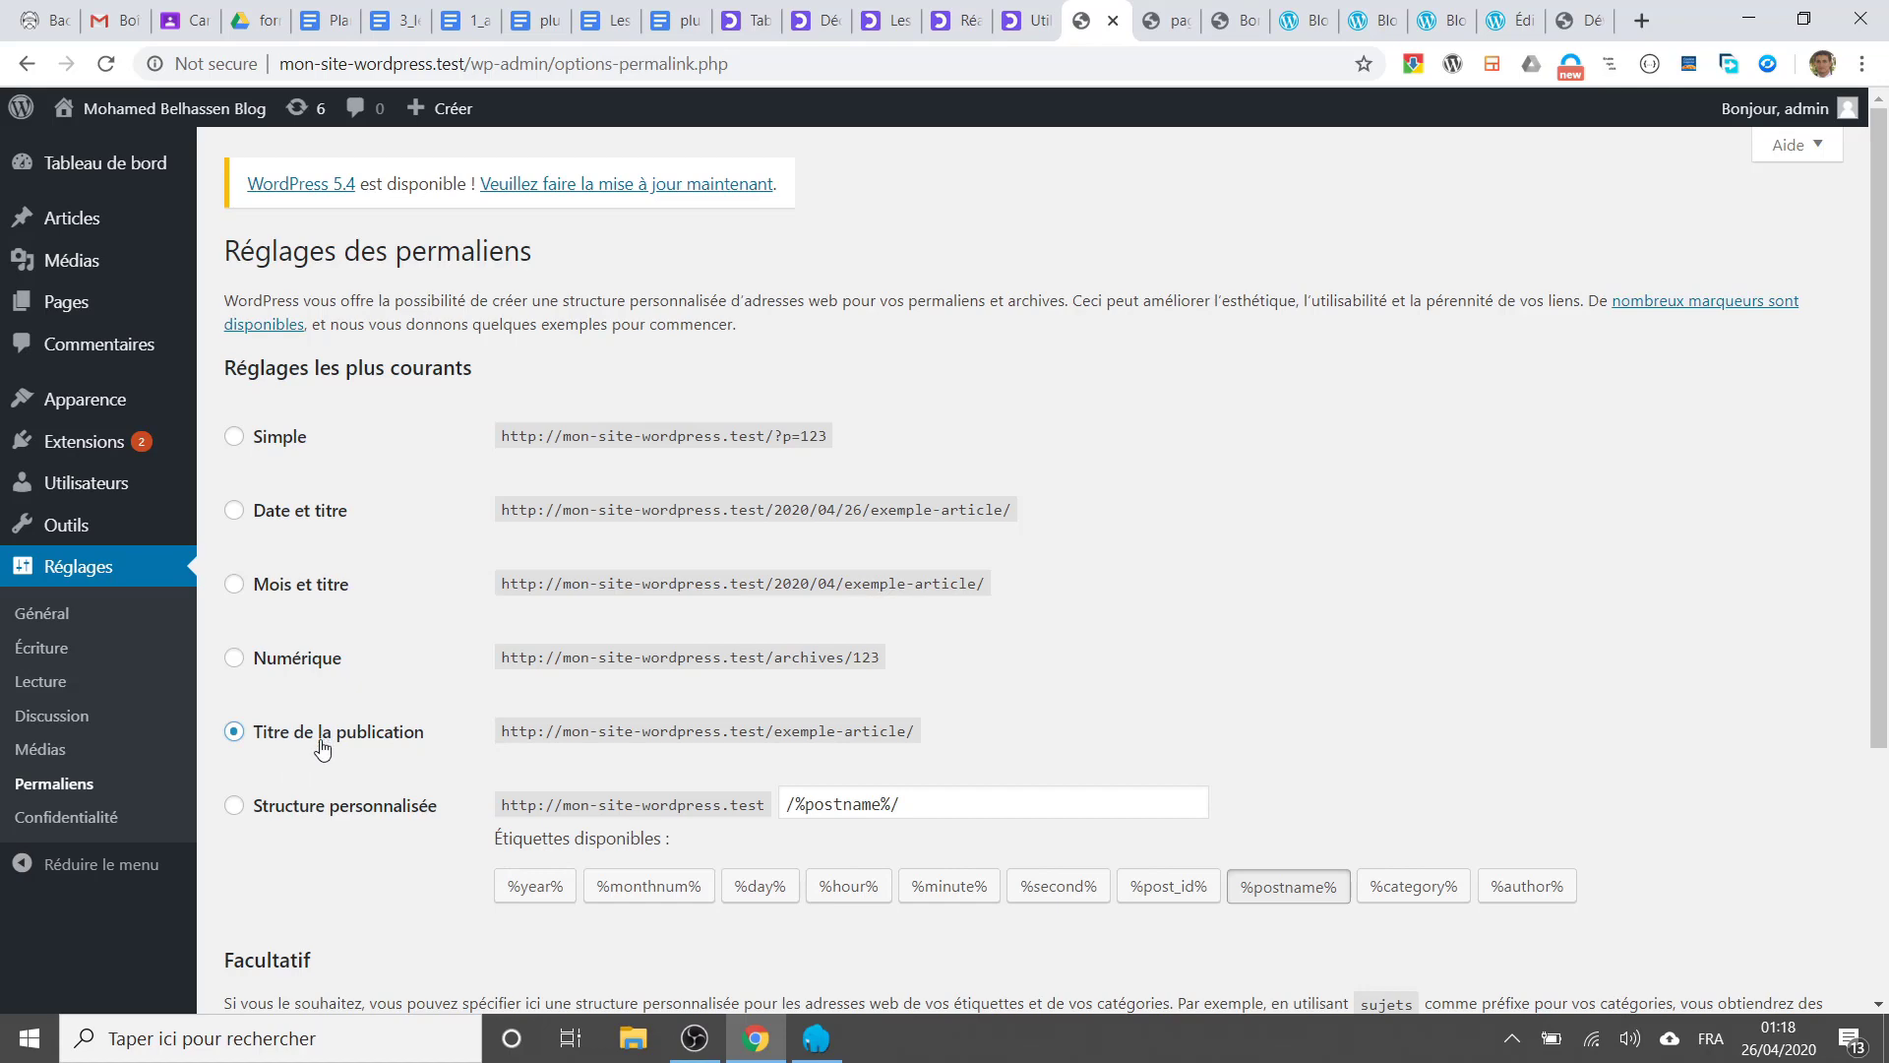
scroll(322, 748, down, 3)
click(321, 889)
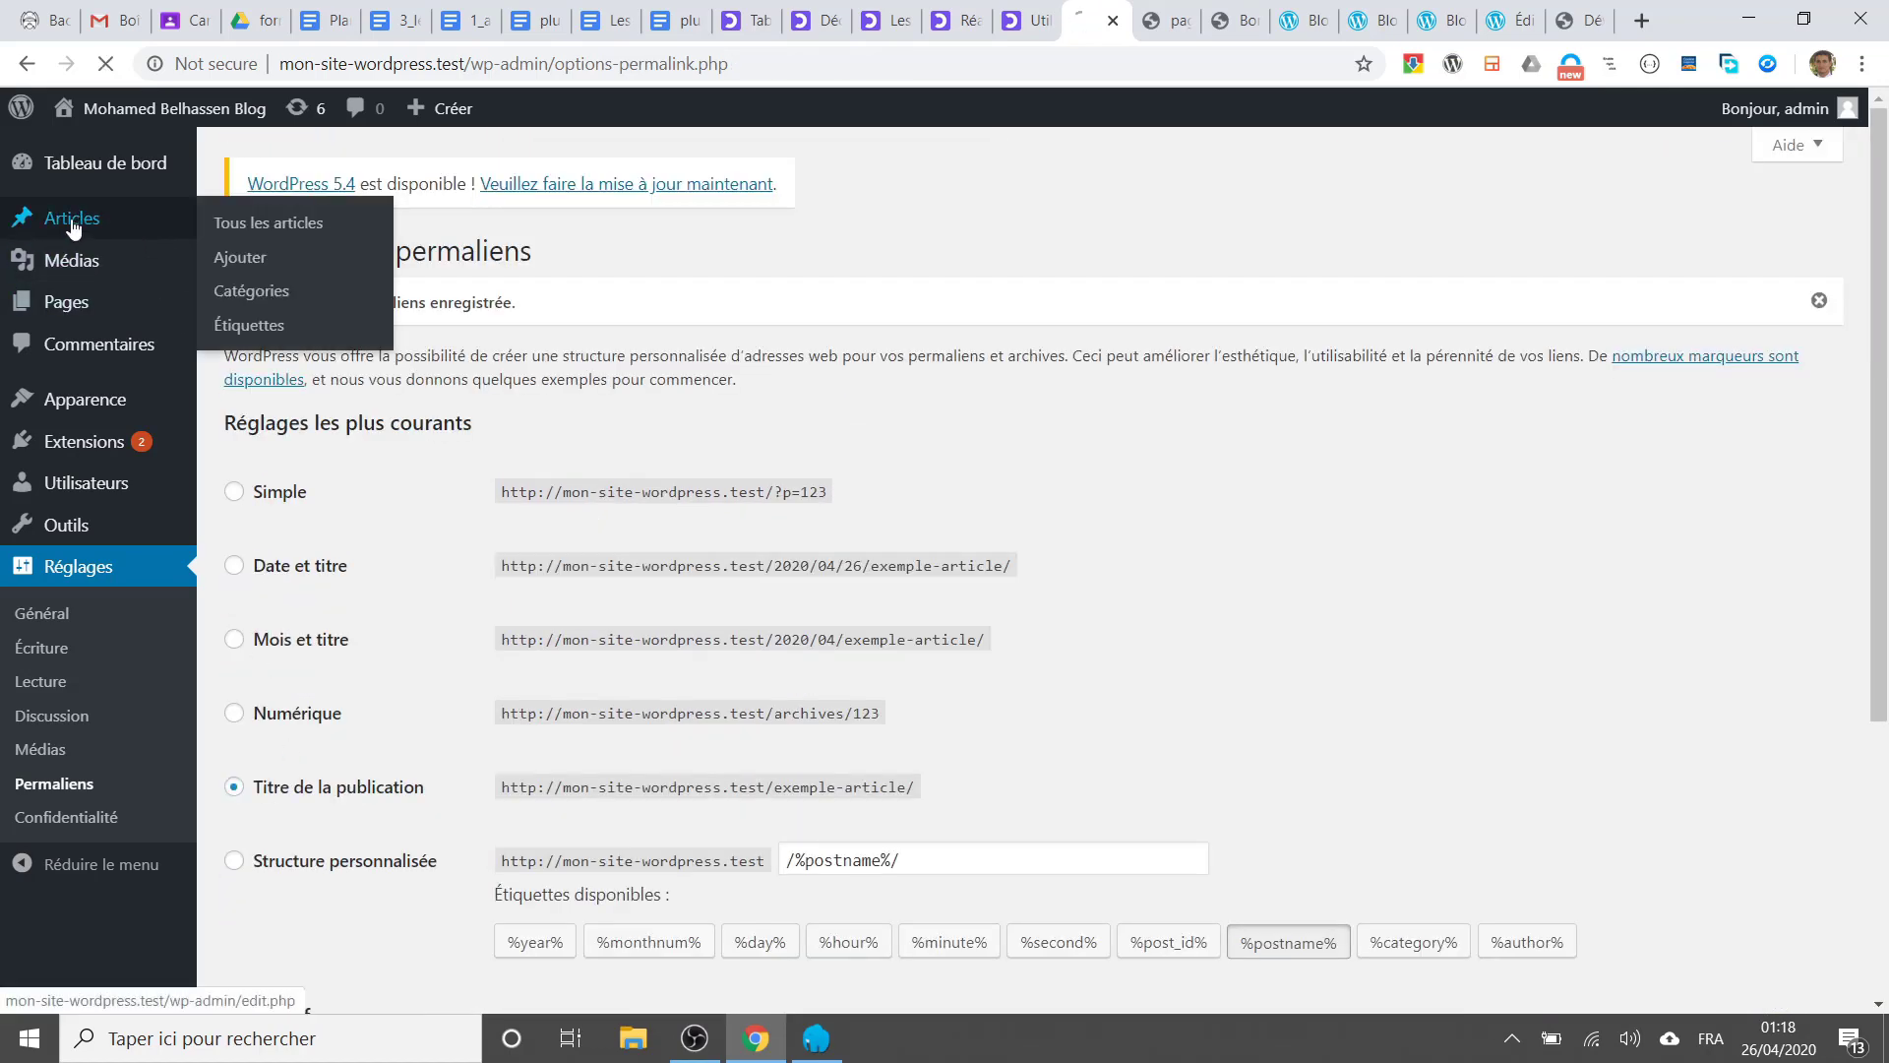
Step: Open the Corona Virus post from Articles and view it at its corona-virus permalink
click(72, 225)
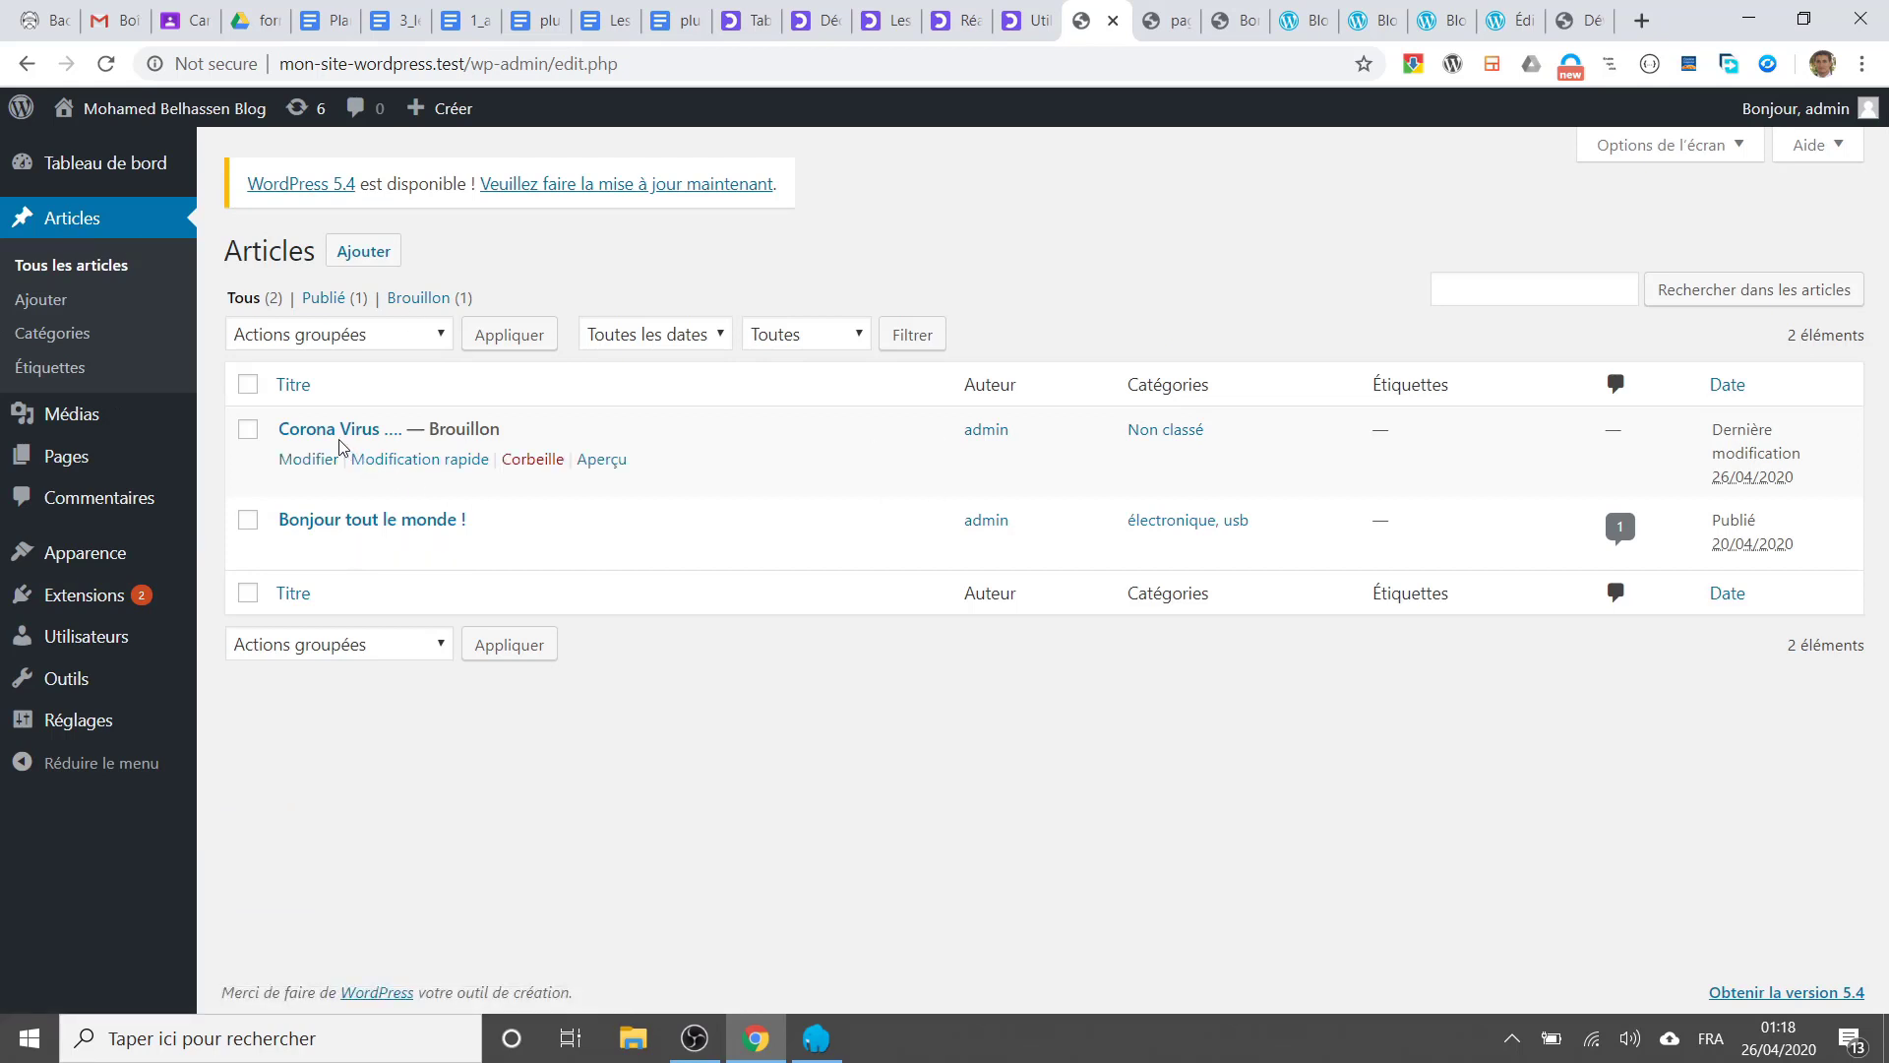
click(326, 435)
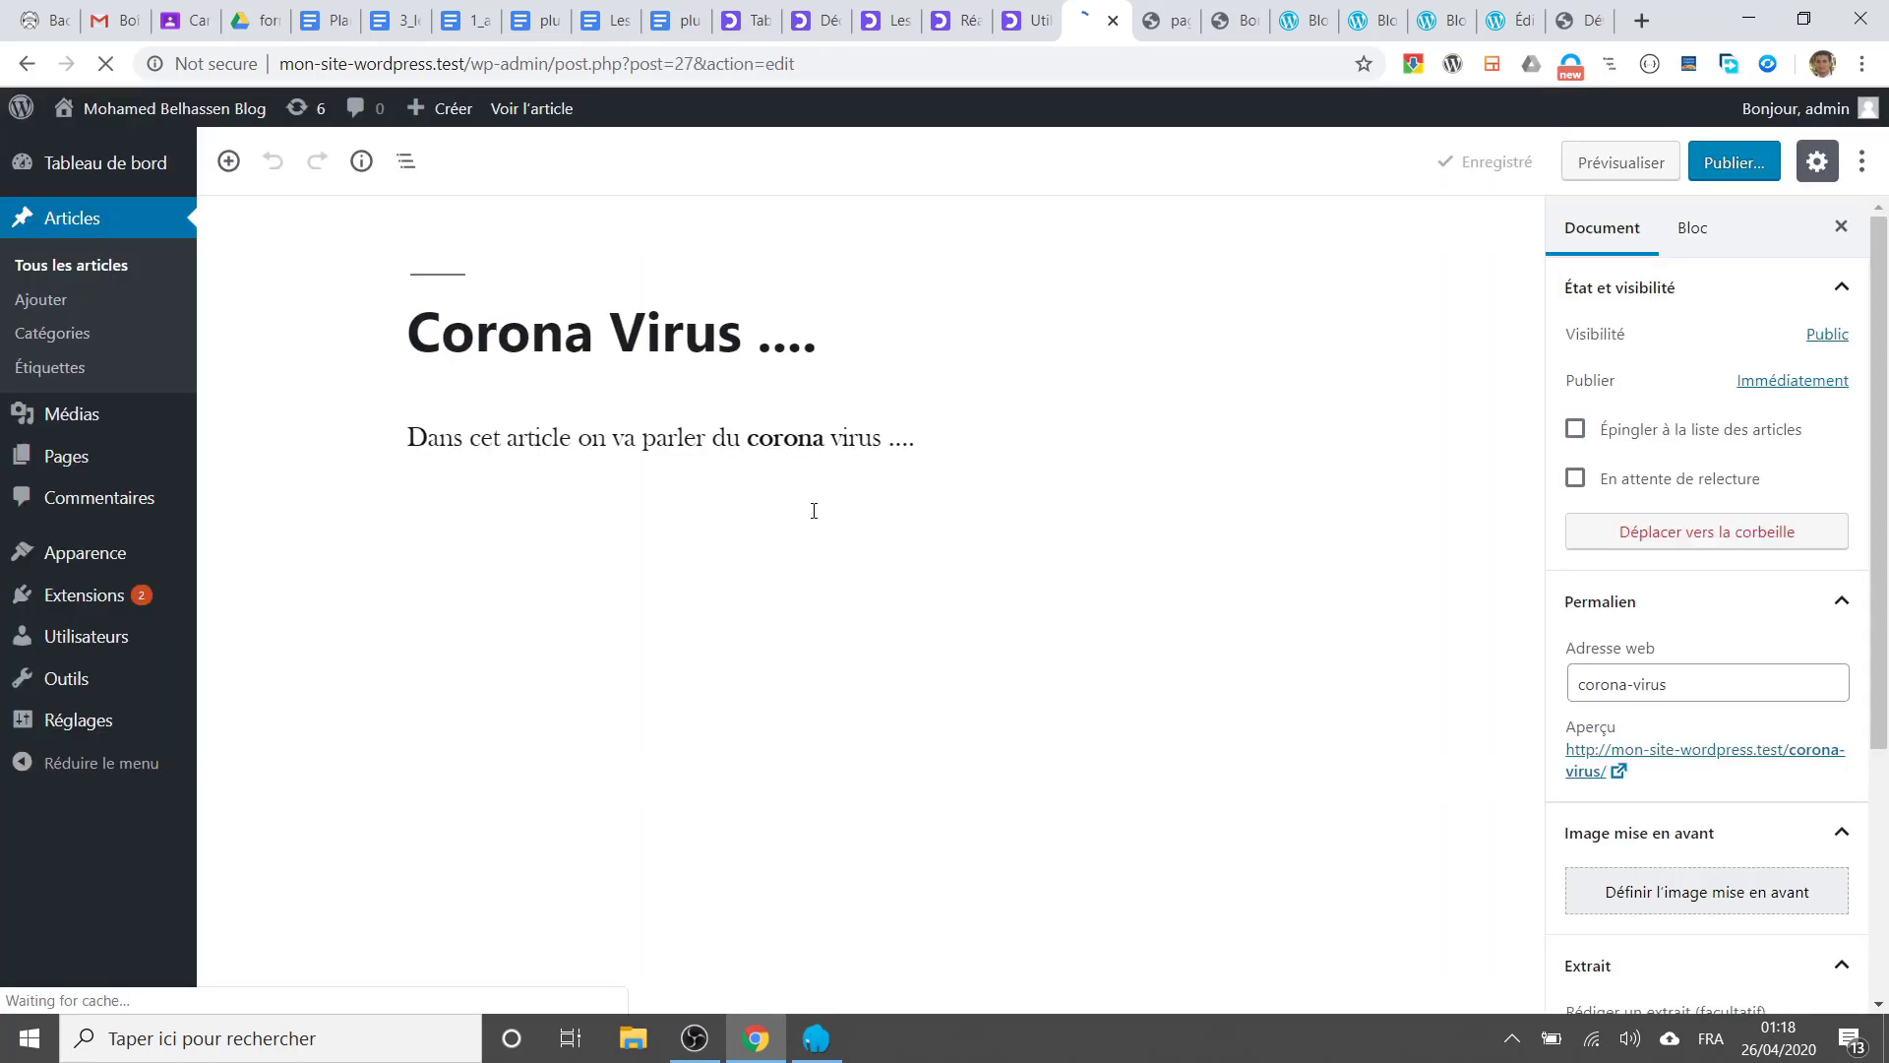
scroll(1677, 676, down, 4)
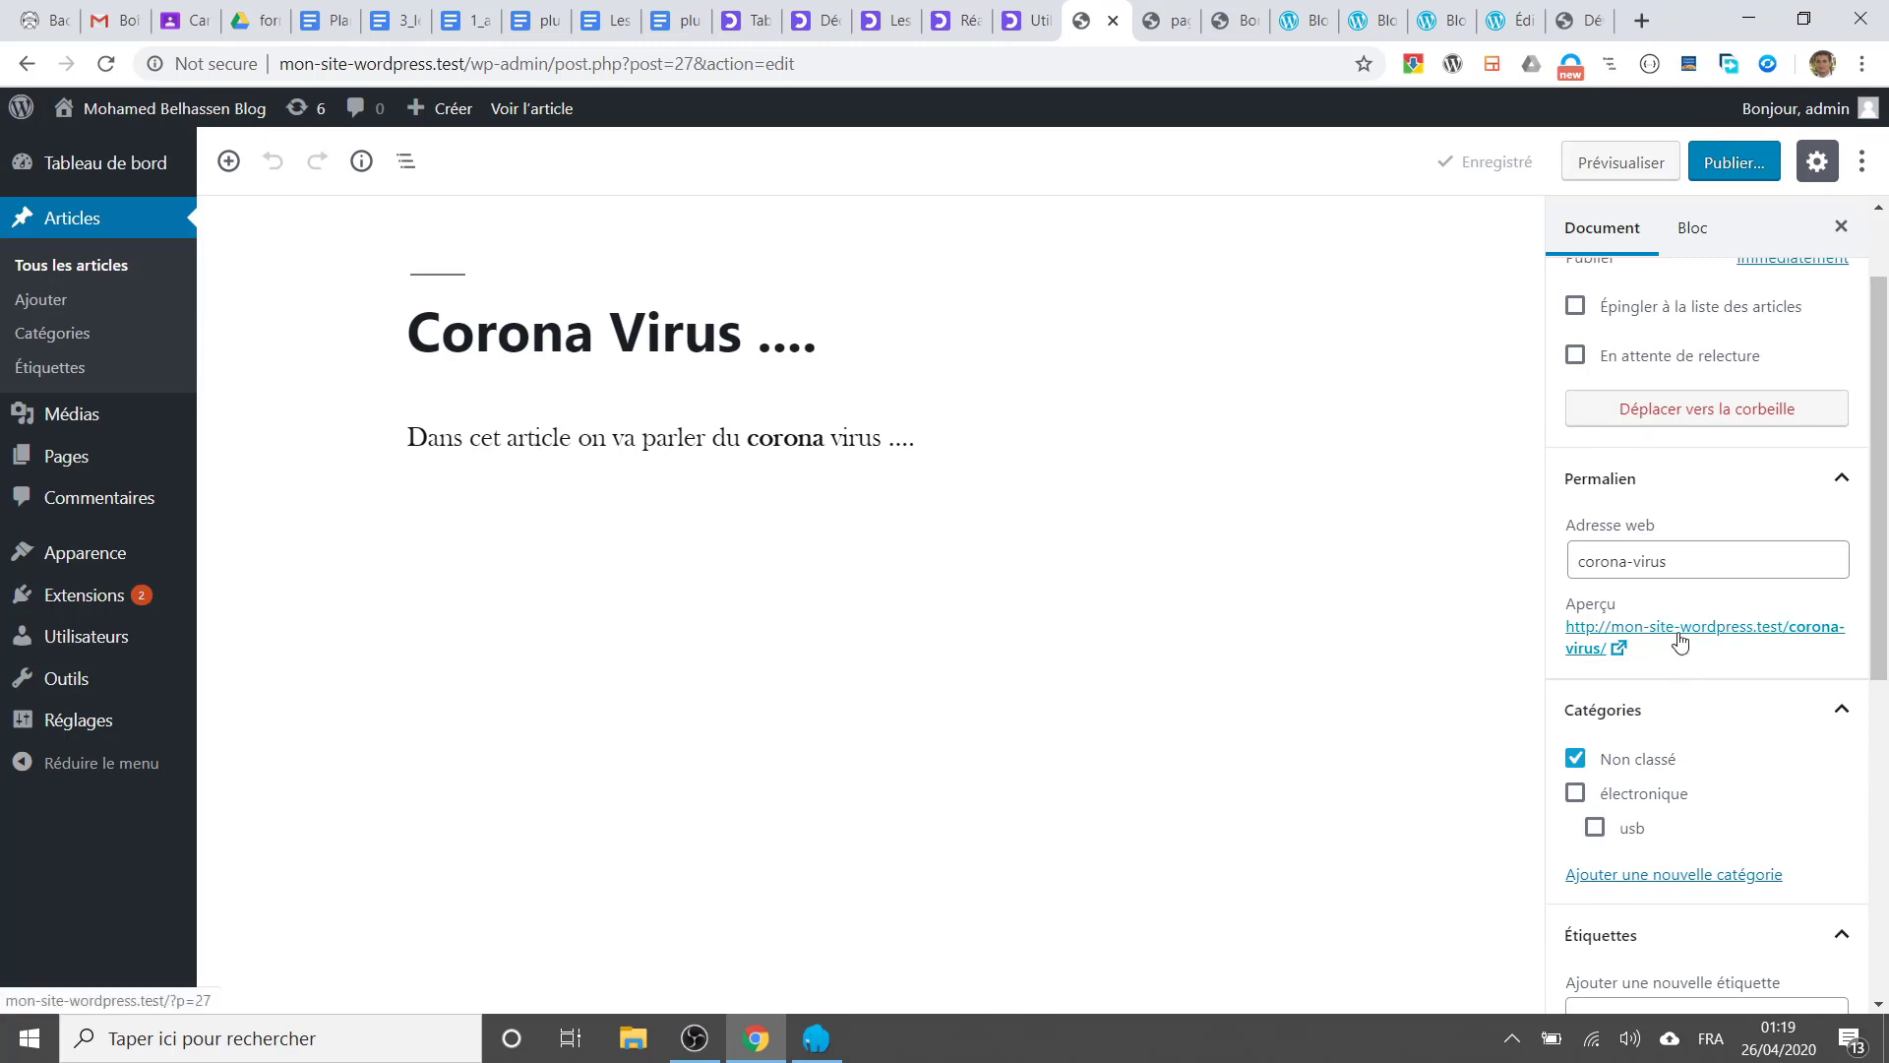
right_click(1679, 639)
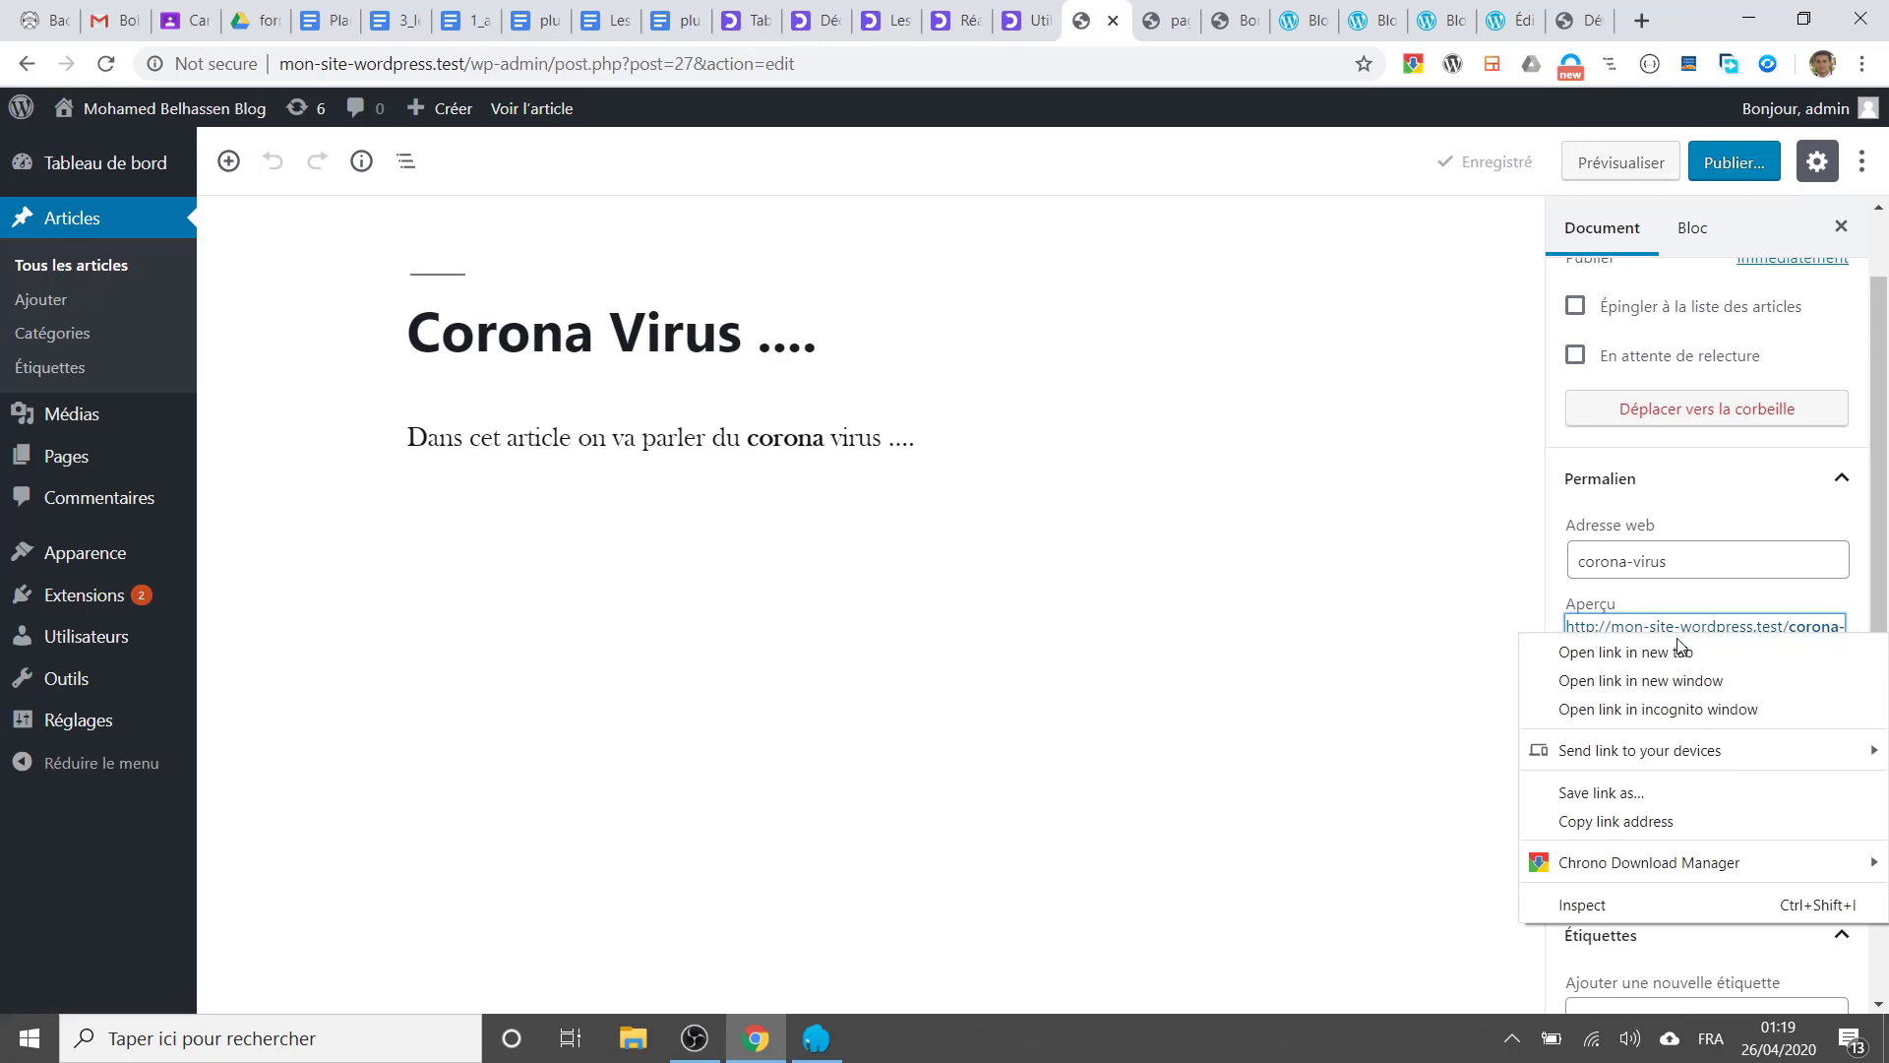
scroll(1720, 709, down, 1)
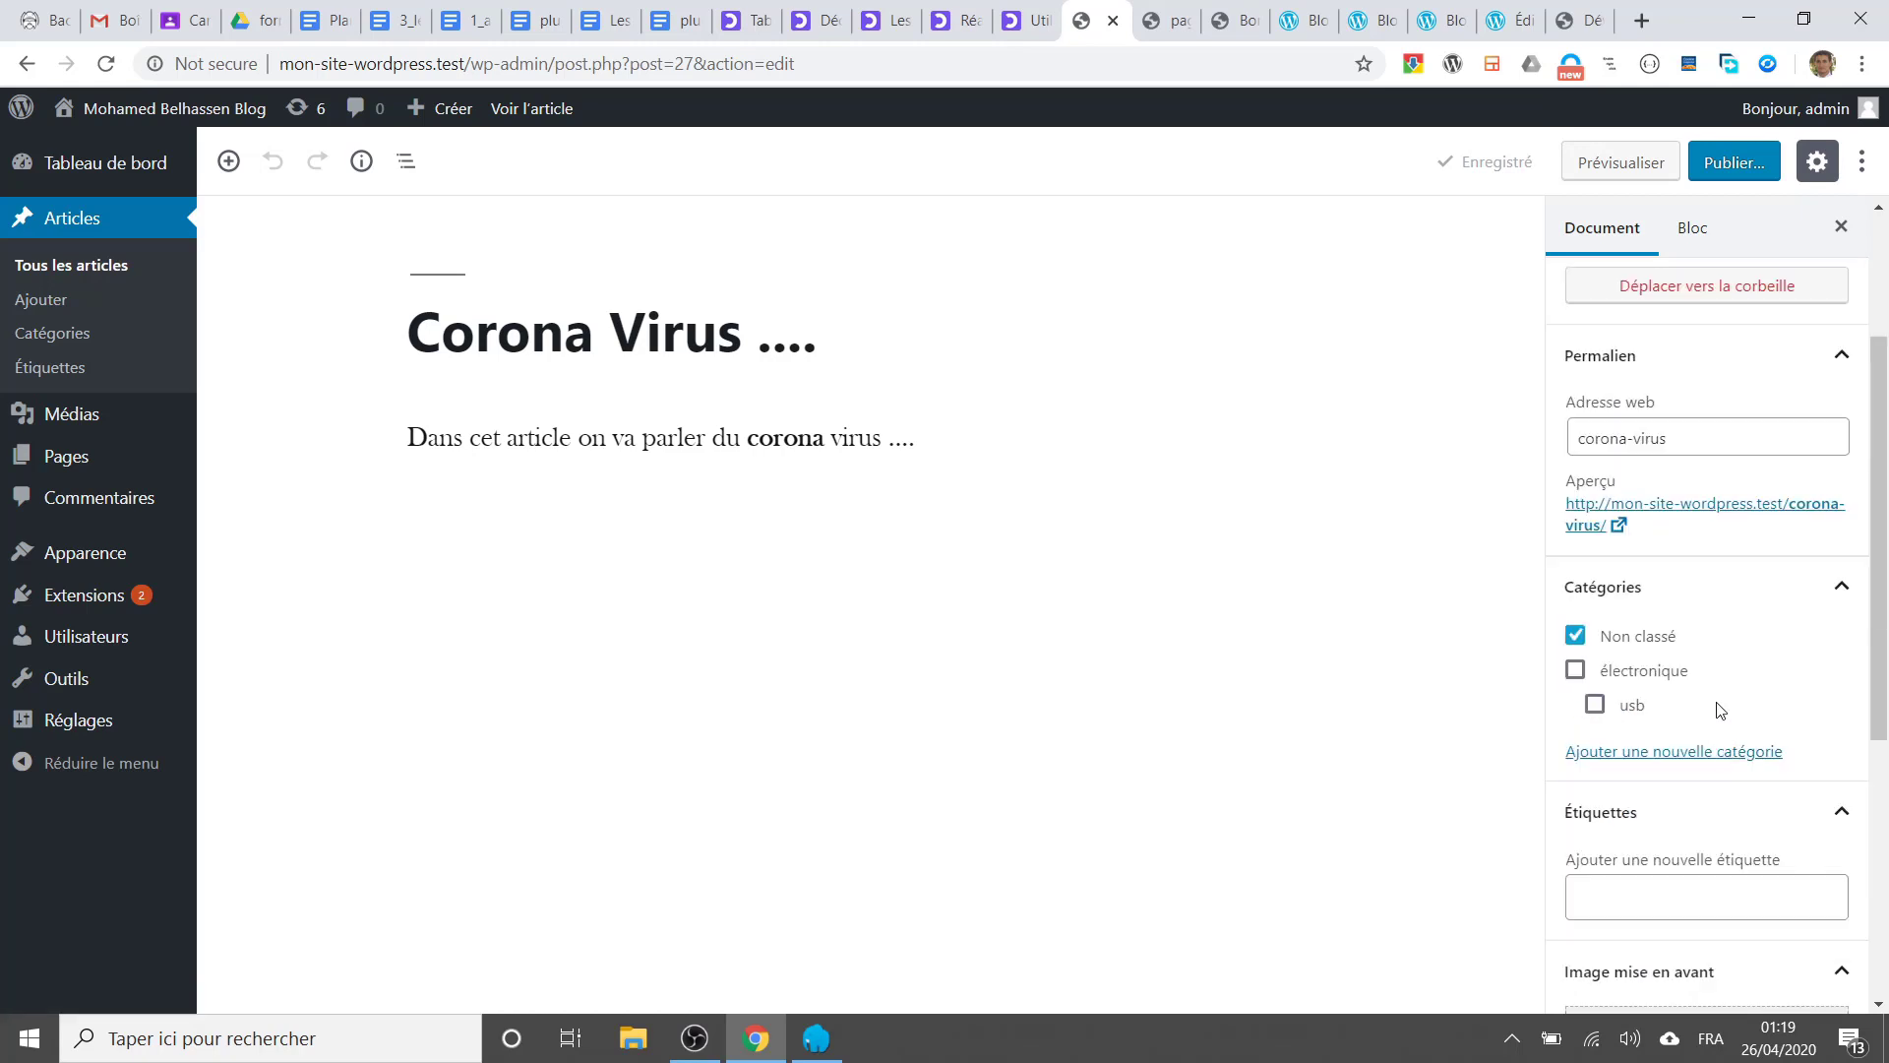
click(1676, 515)
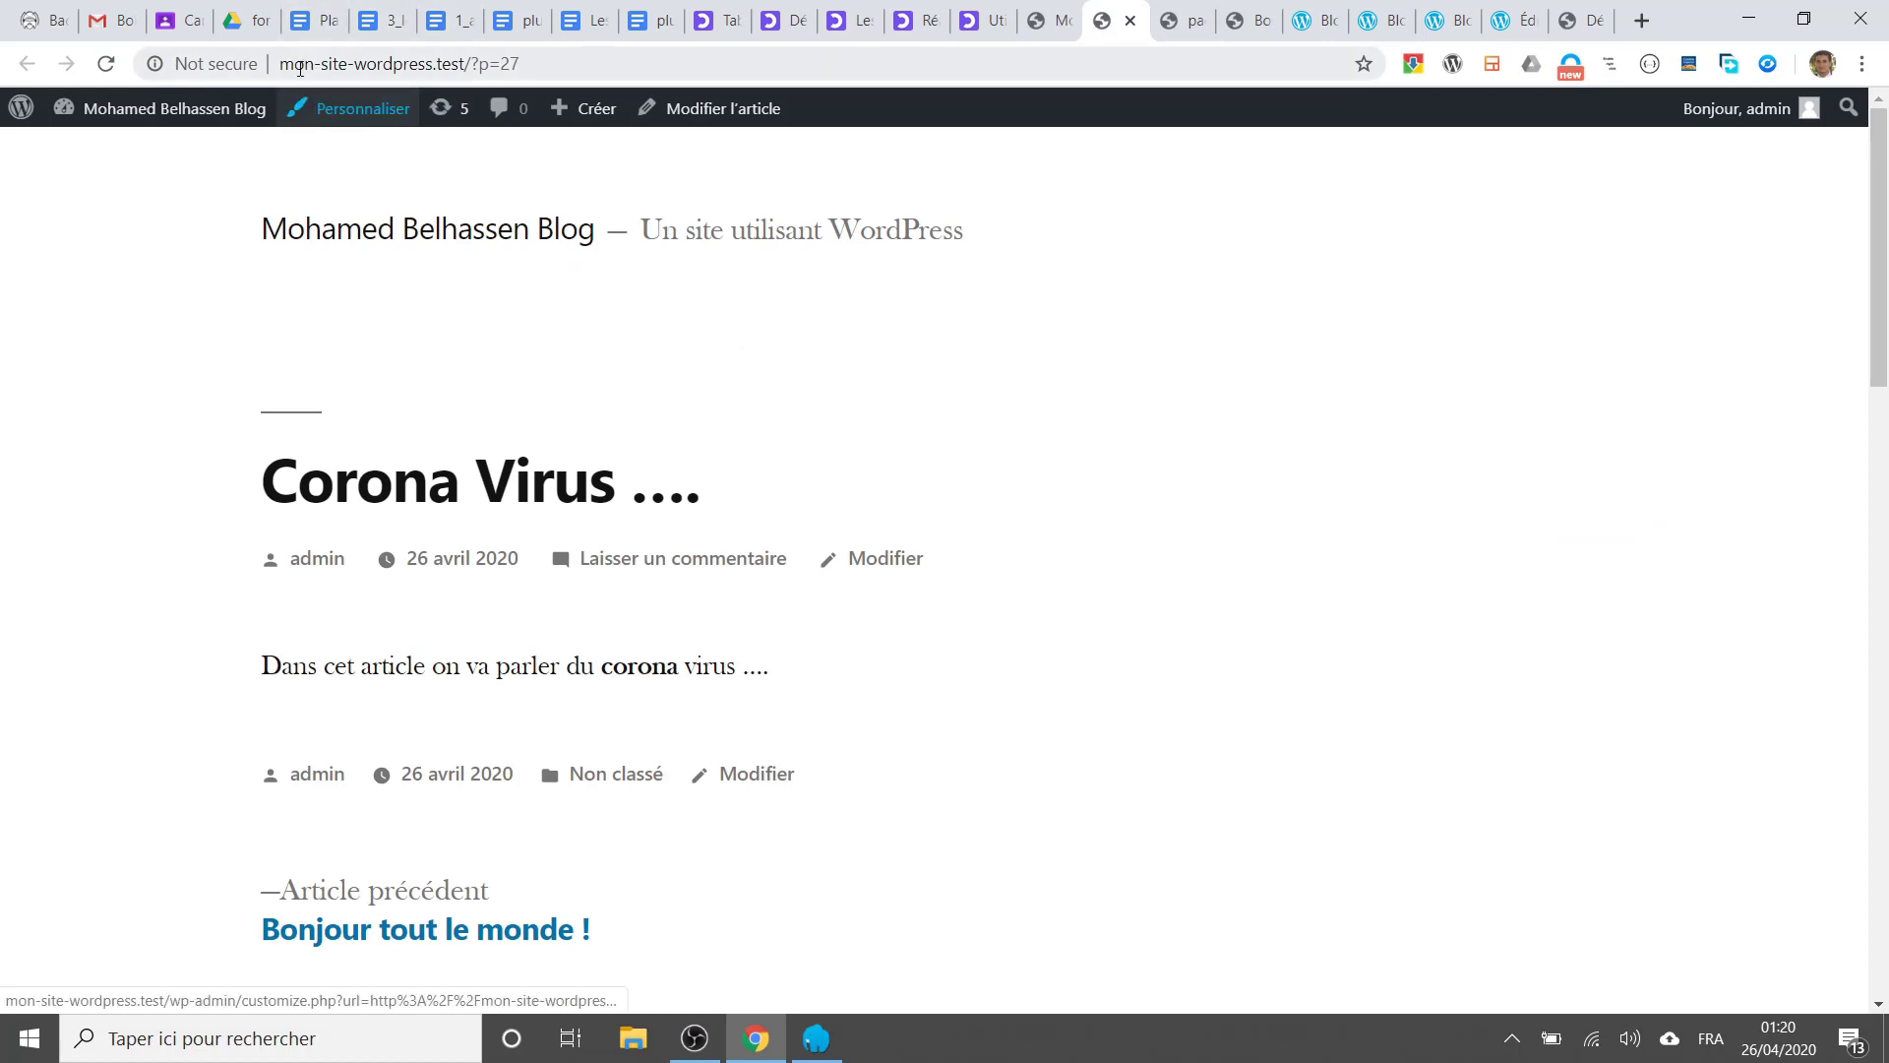
Step: Check the post's web address, then return to the editor and click Publier
click(589, 74)
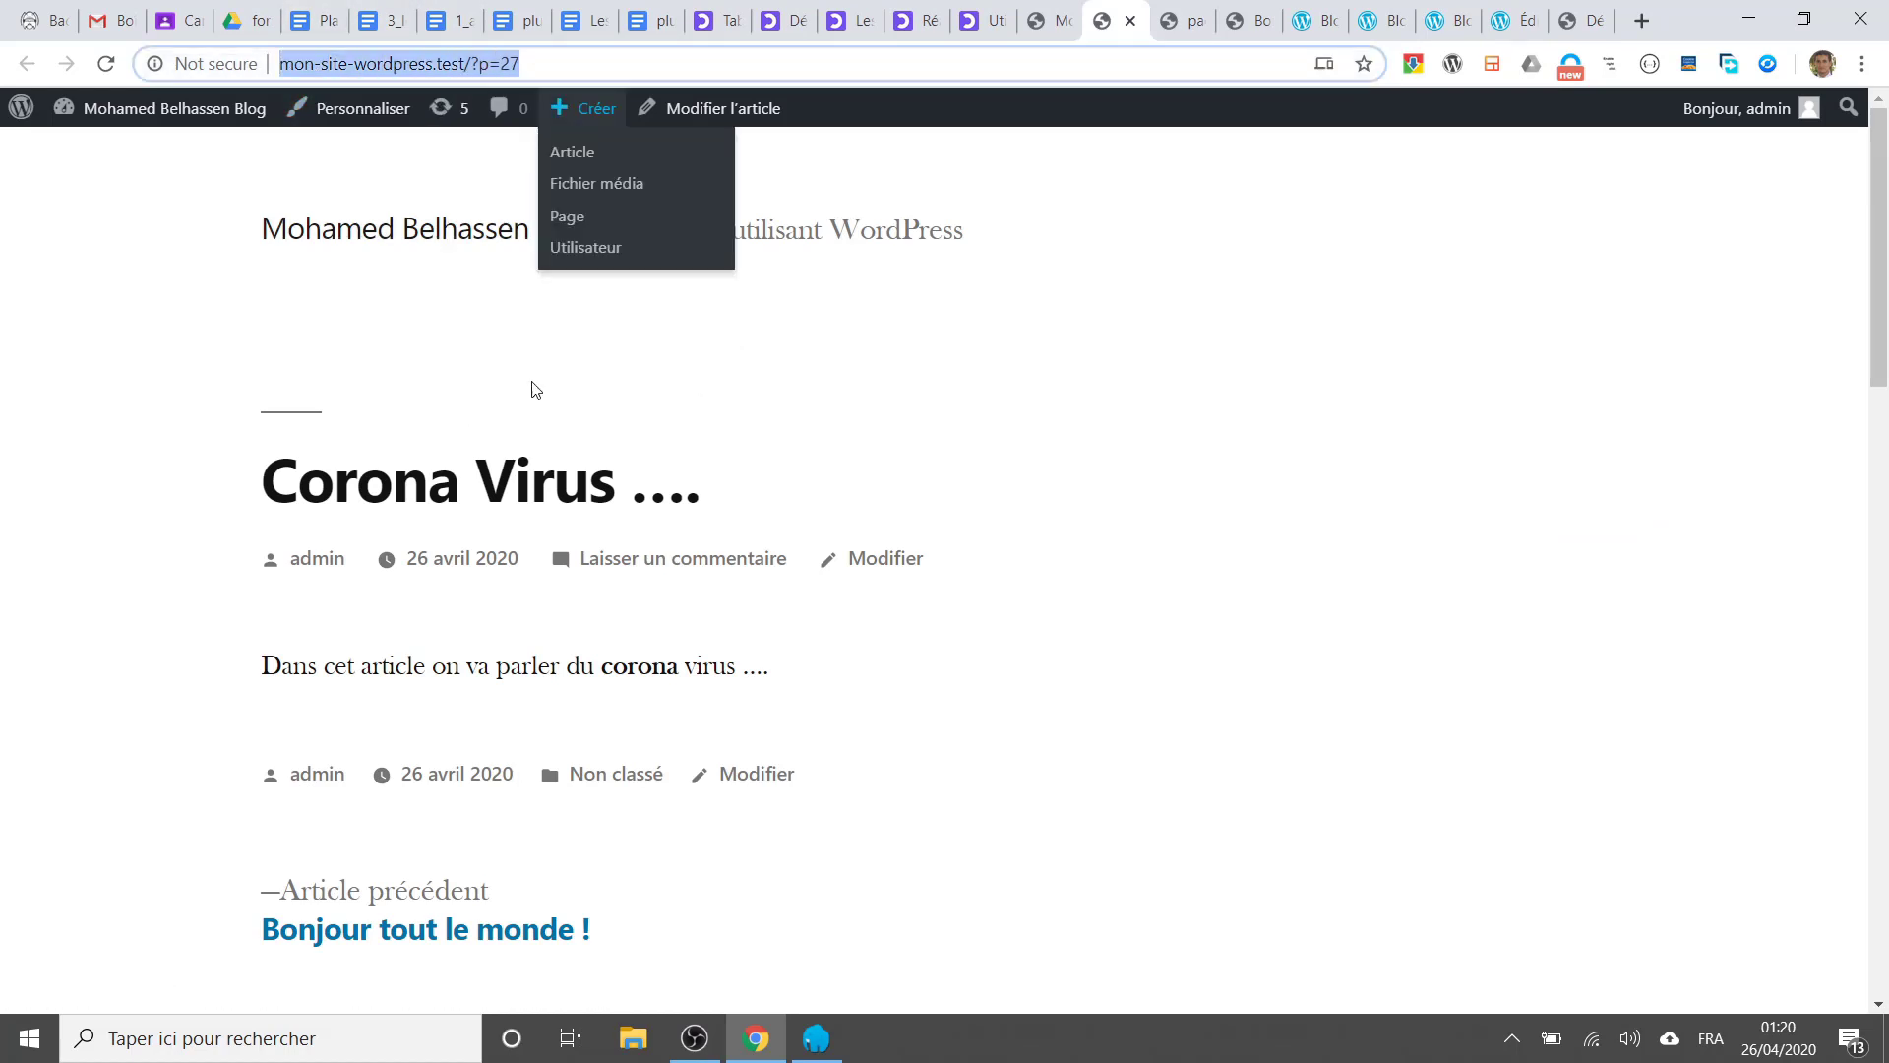
scroll(659, 434, down, 5)
scroll(662, 434, up, 5)
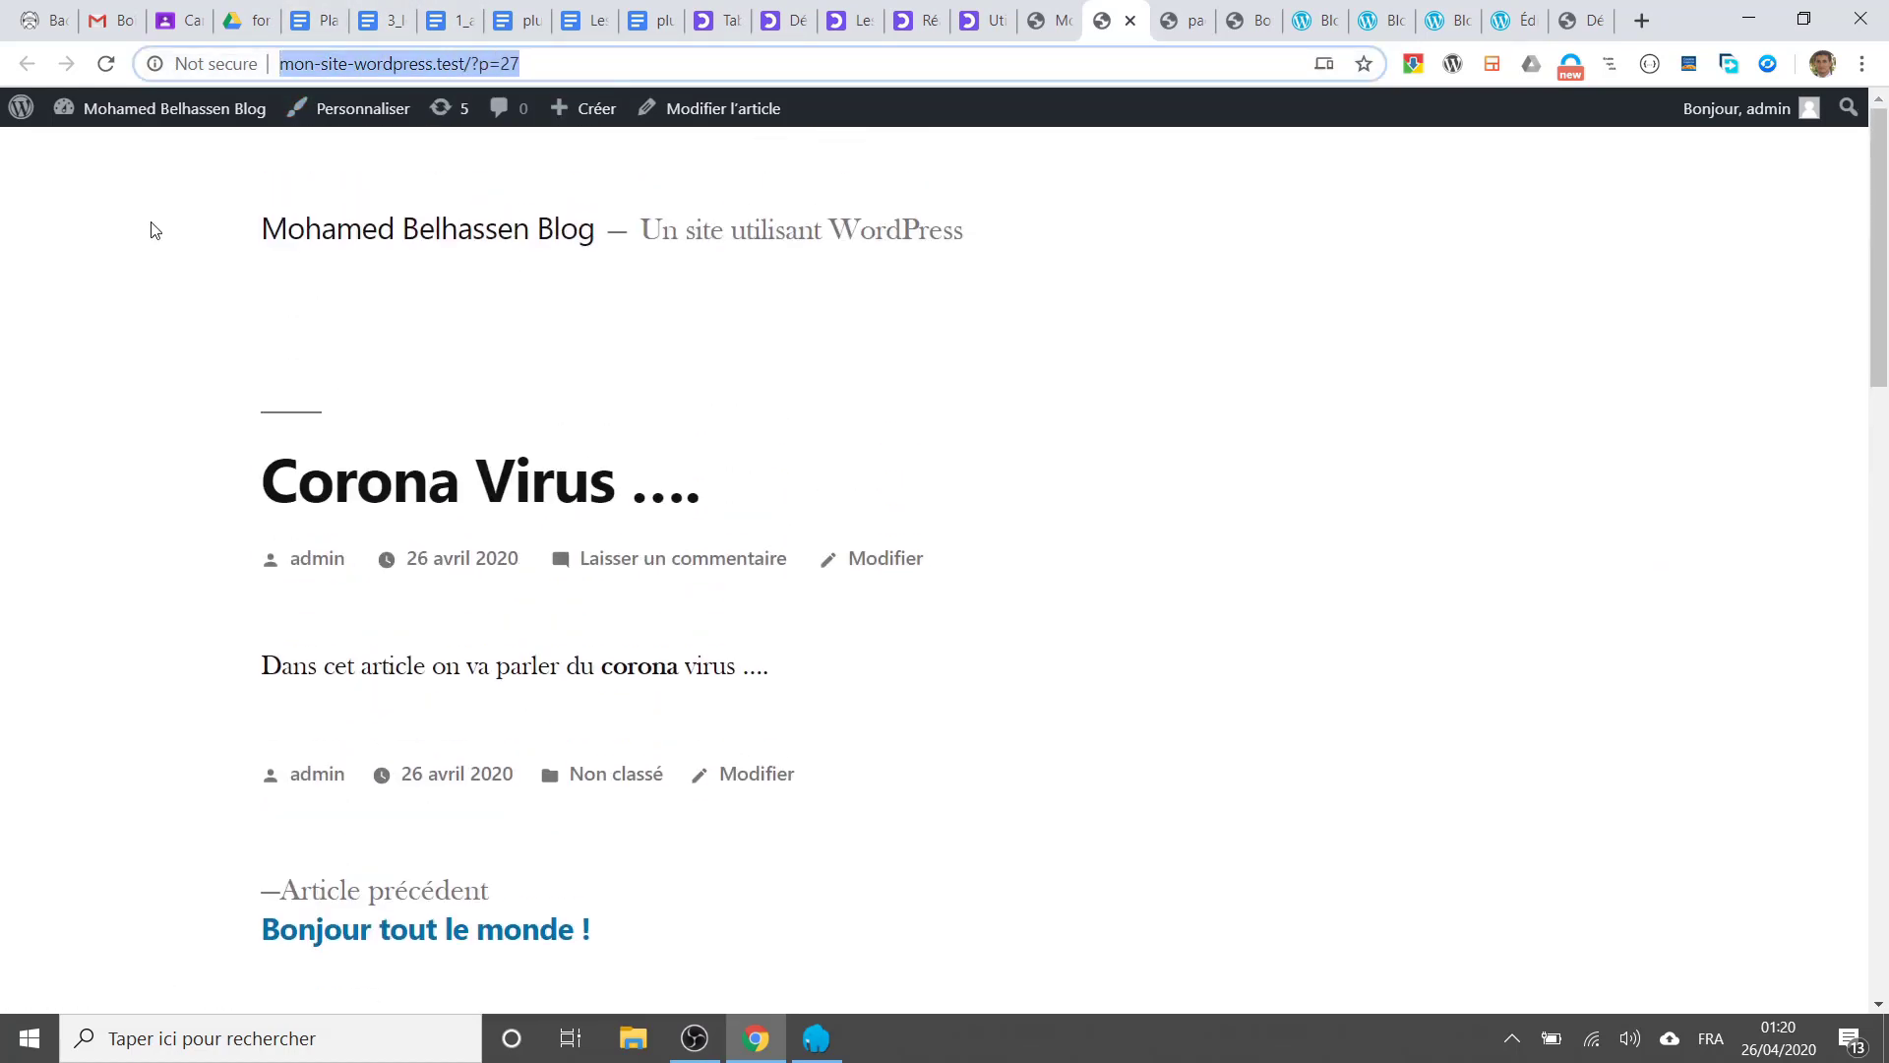
click(1050, 20)
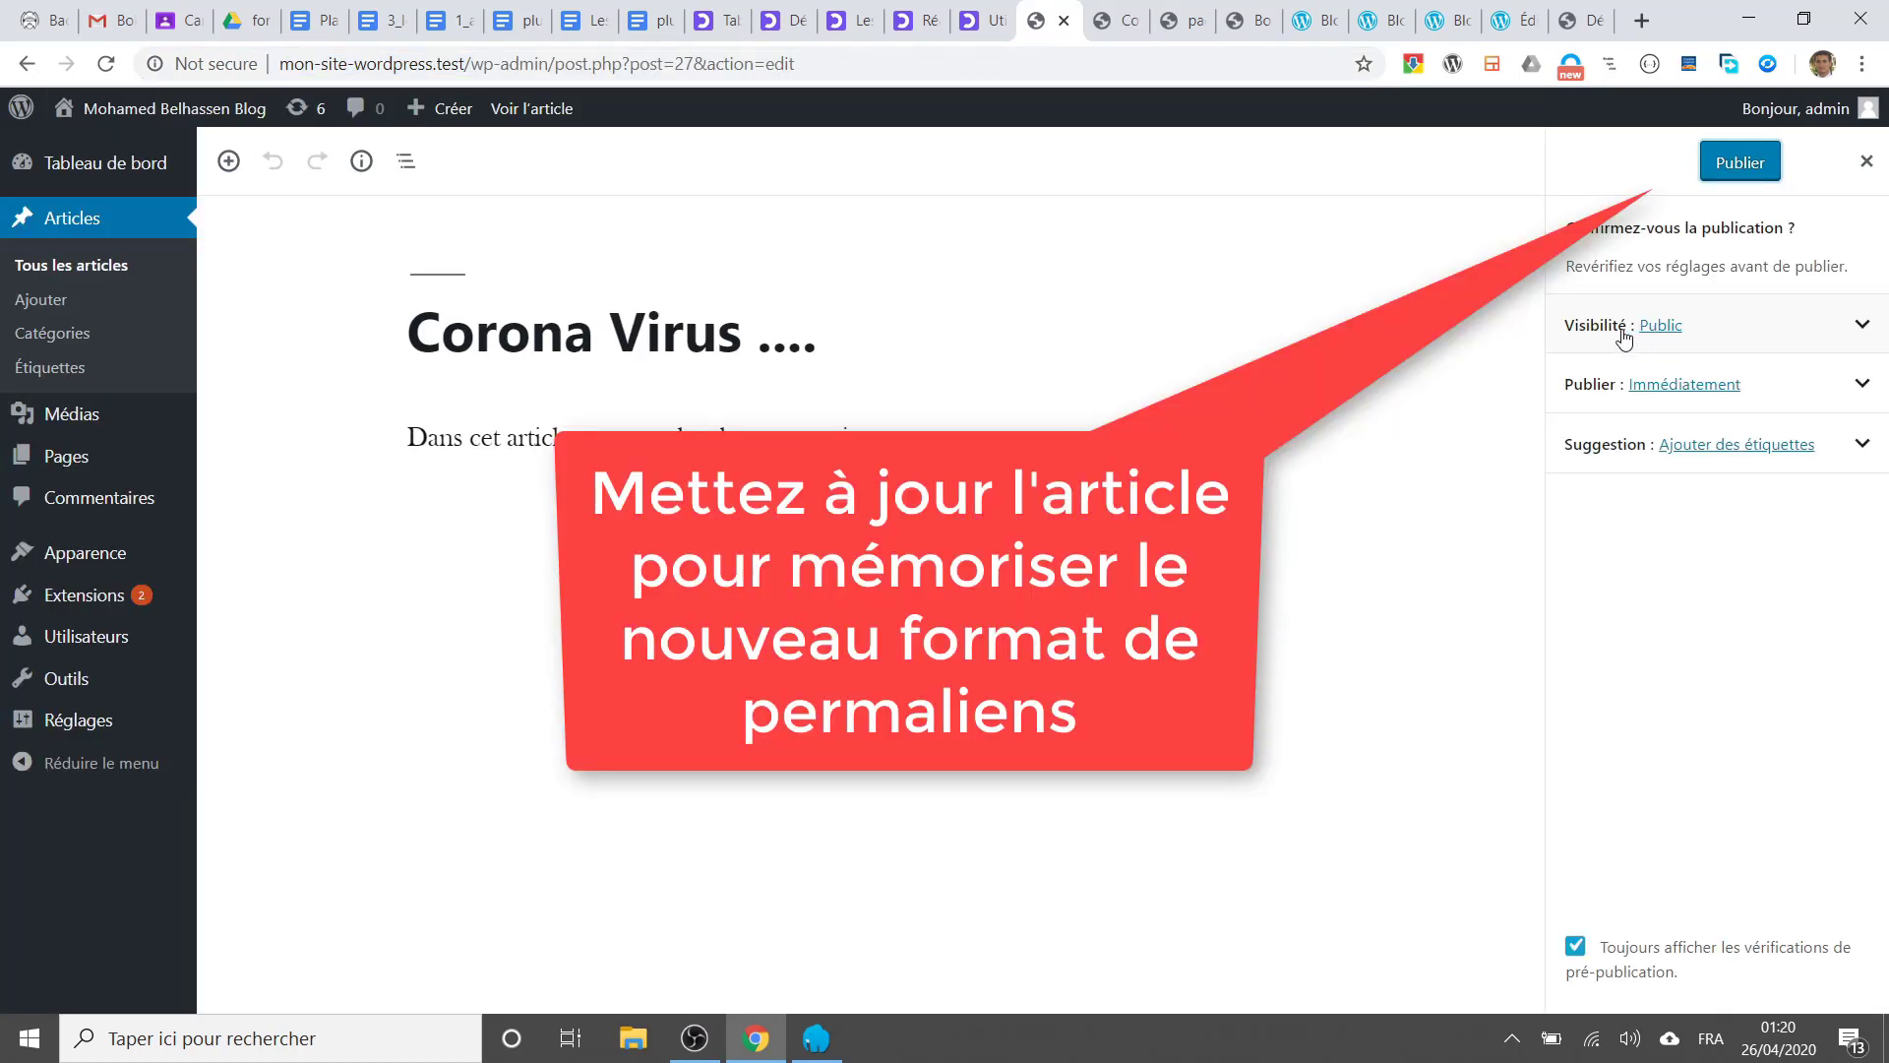
click(1736, 165)
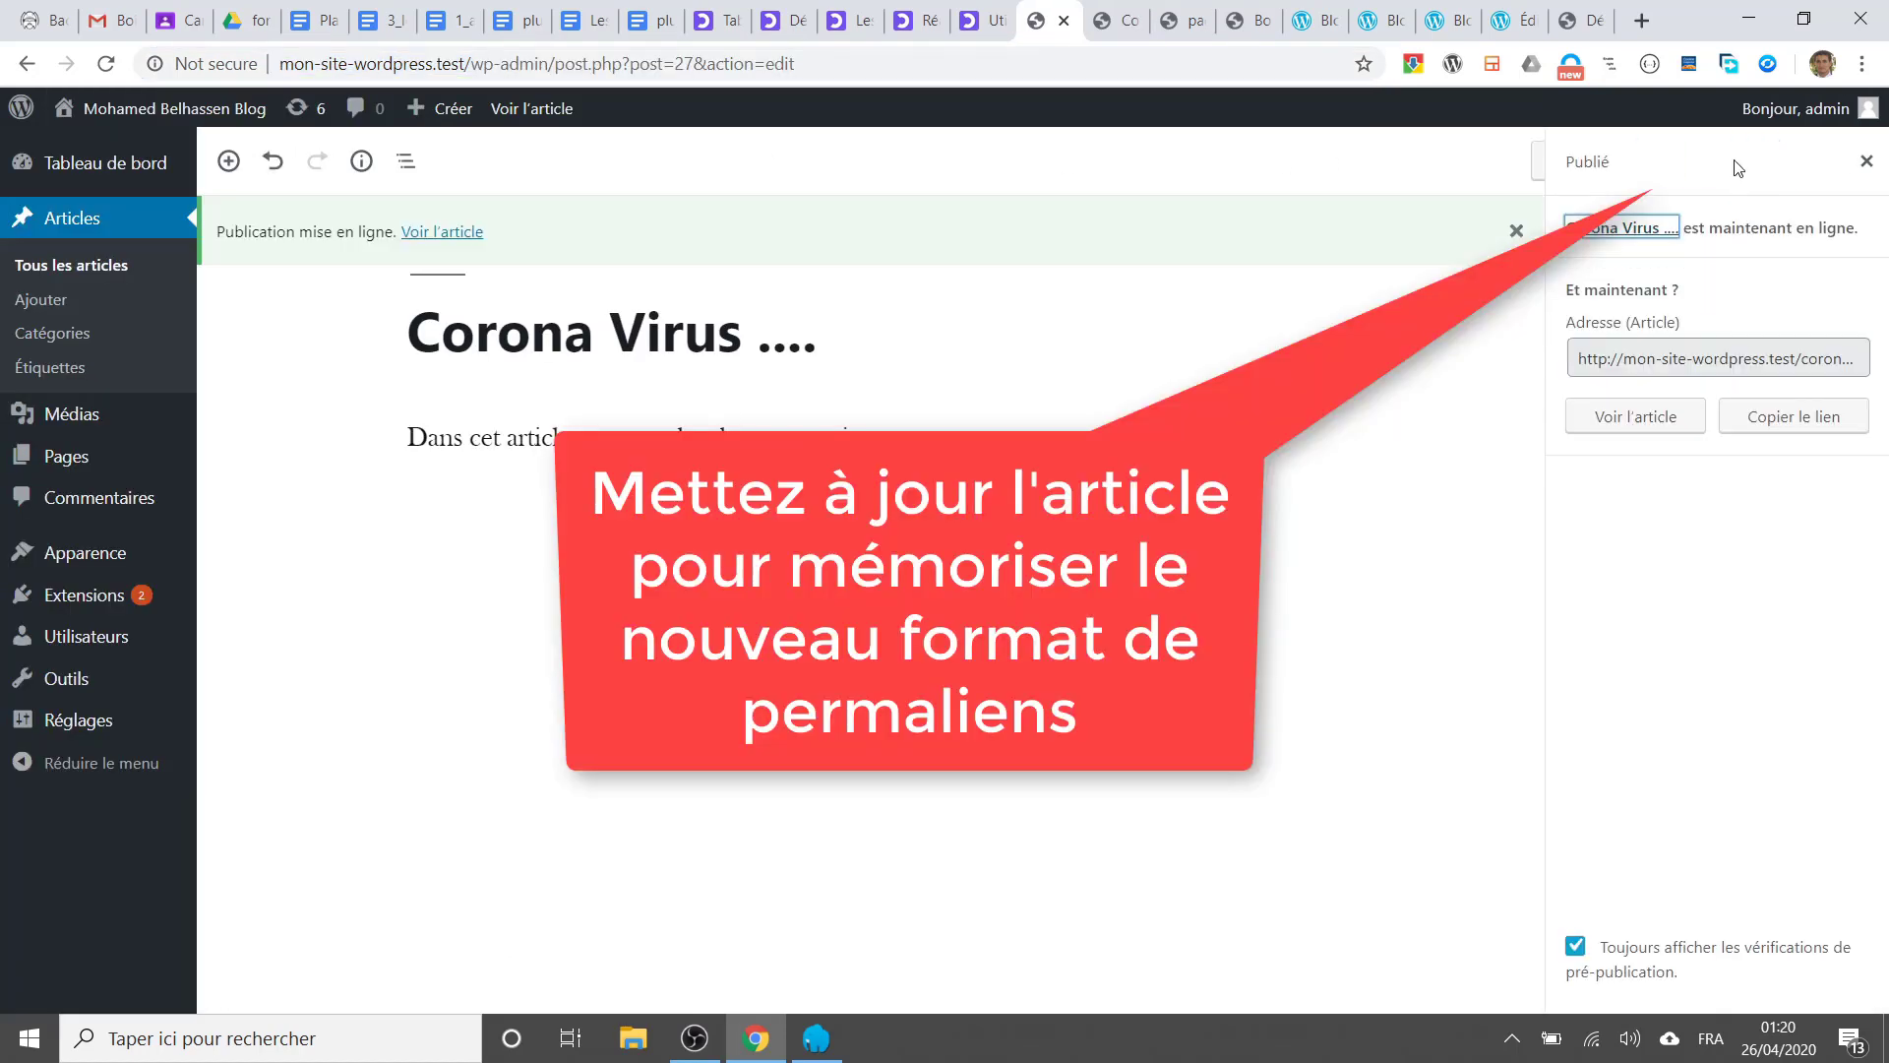
click(1709, 366)
right_click(1709, 365)
click(1555, 392)
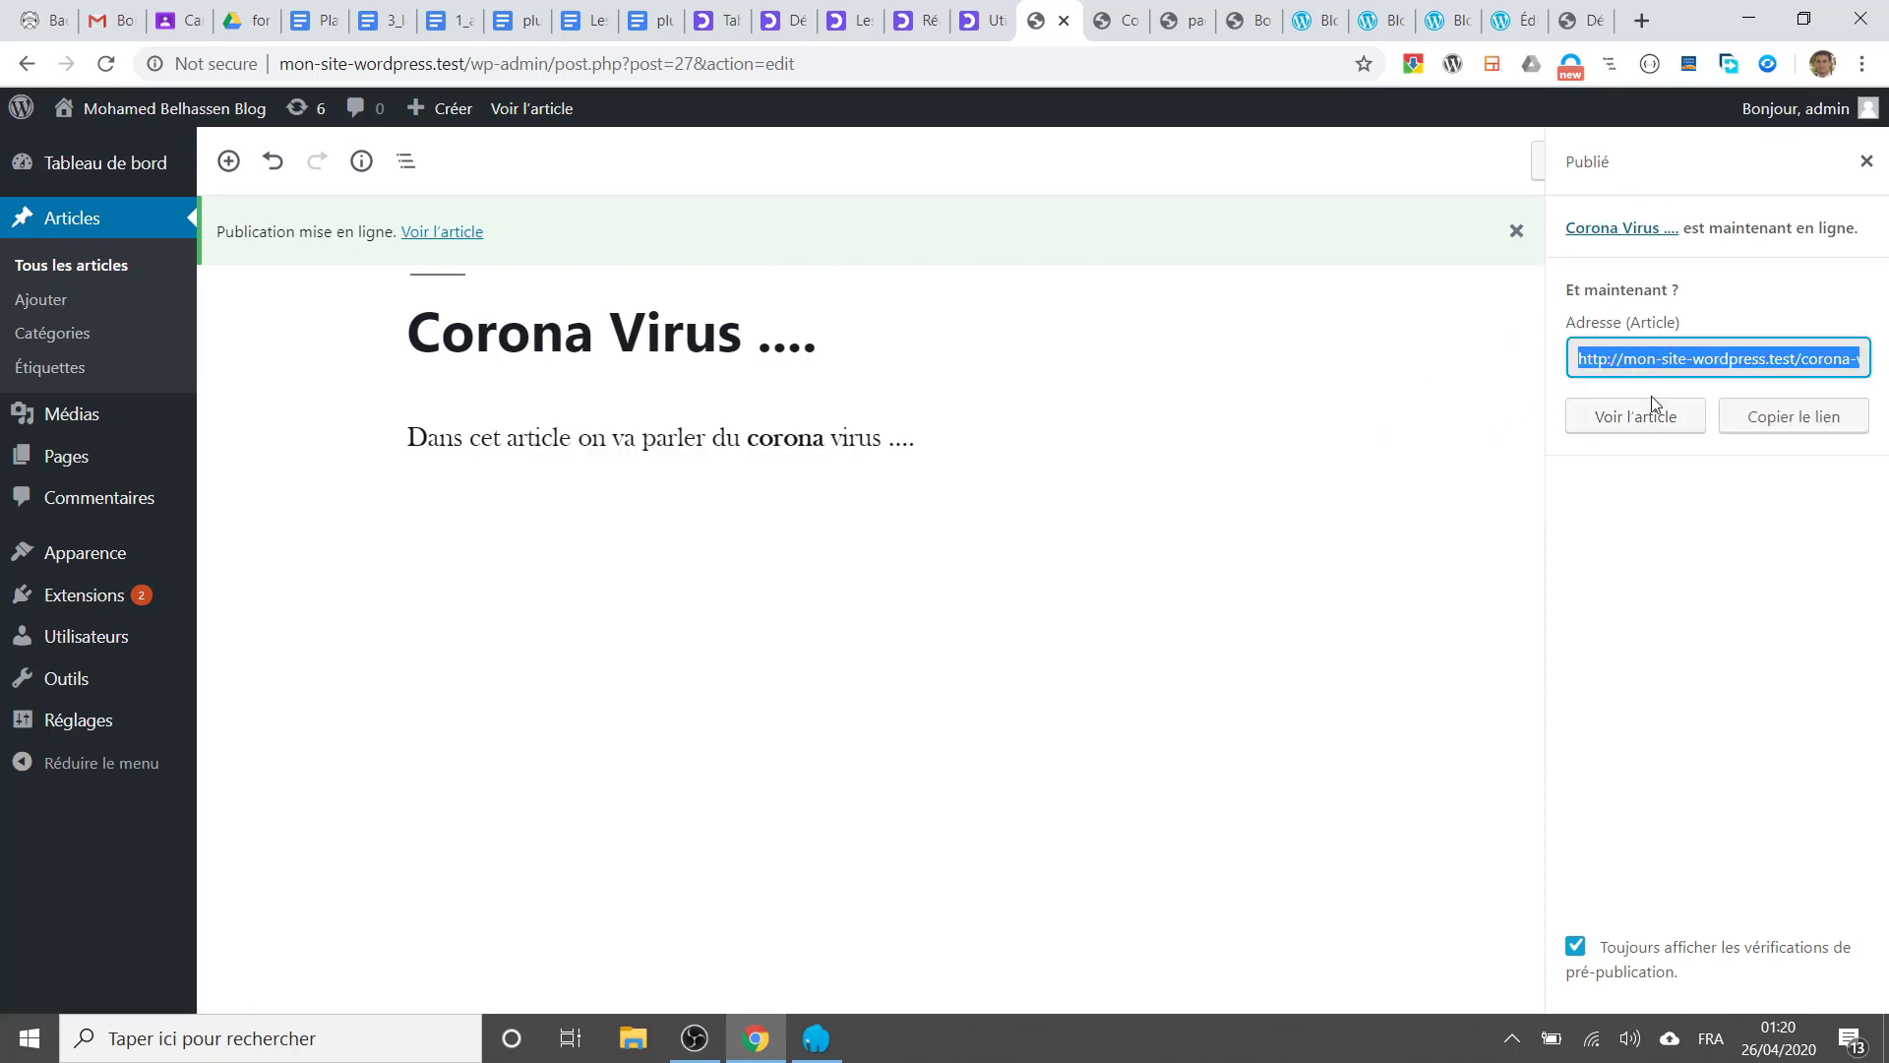
click(1642, 20)
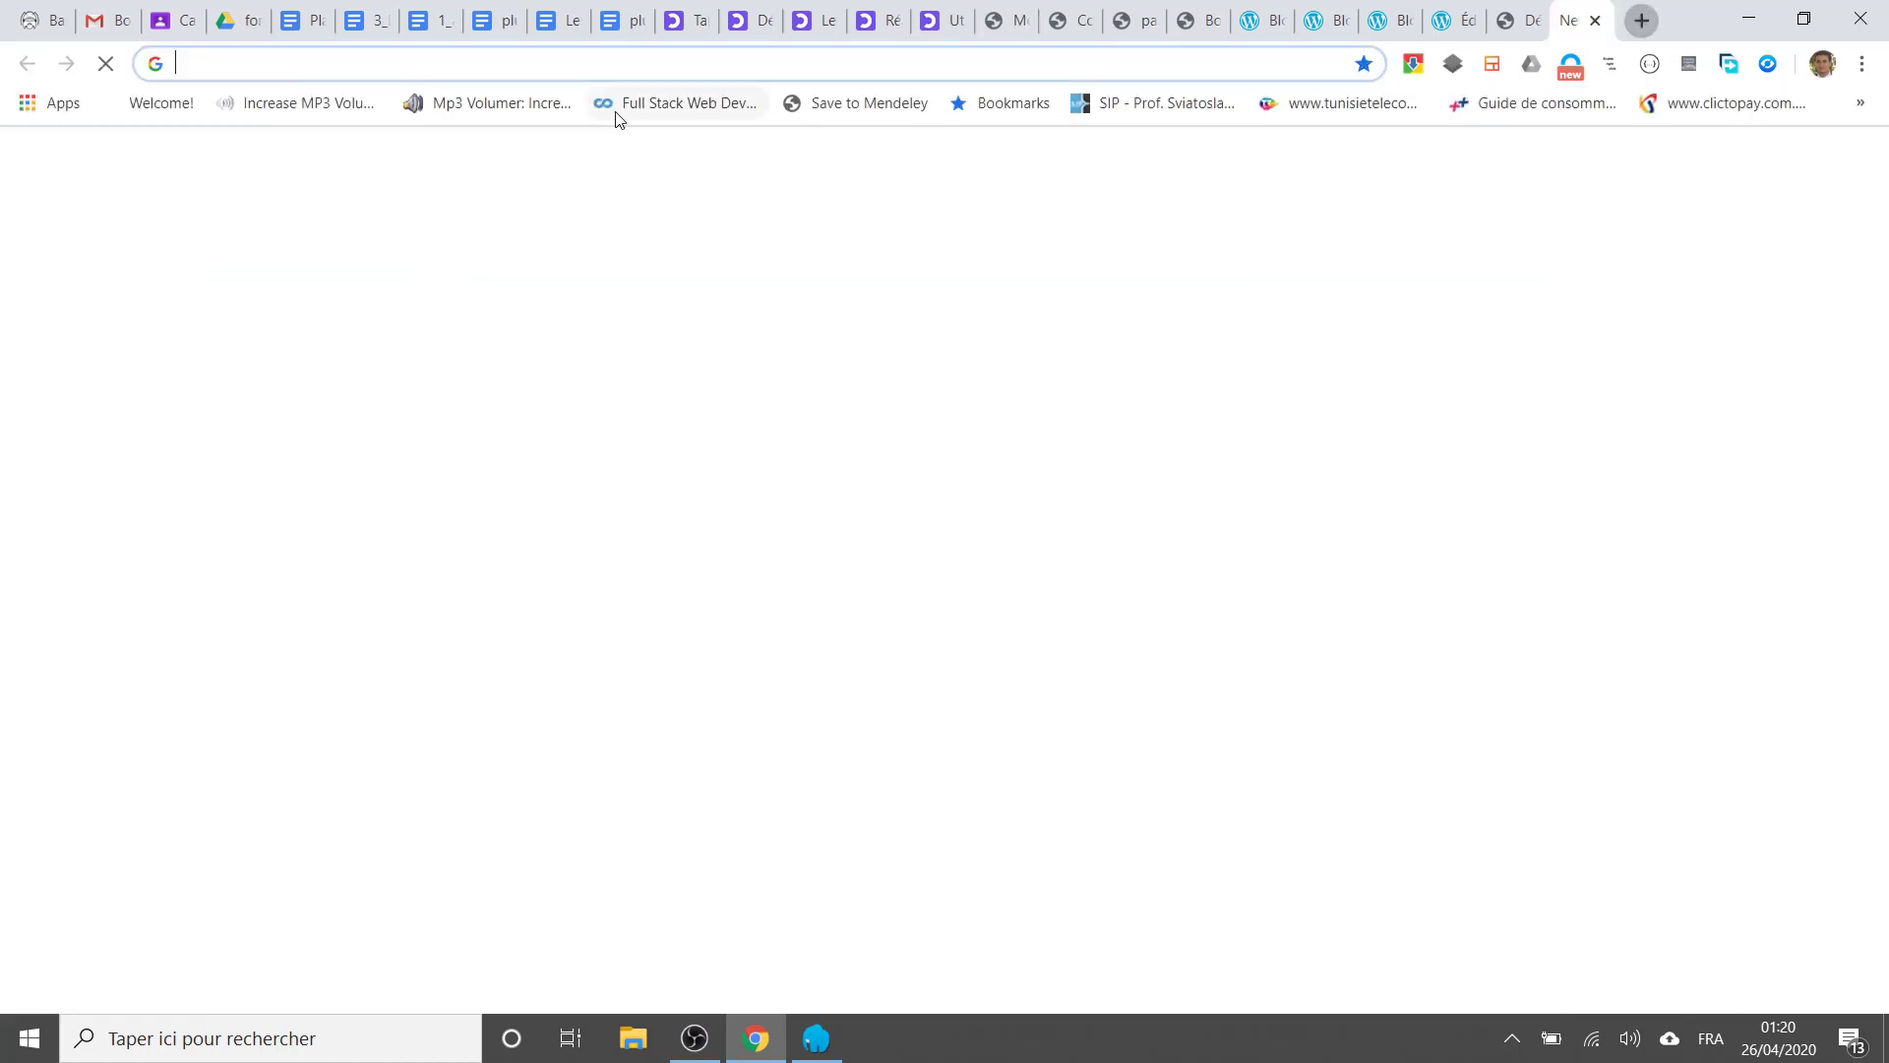
right_click(591, 63)
click(666, 238)
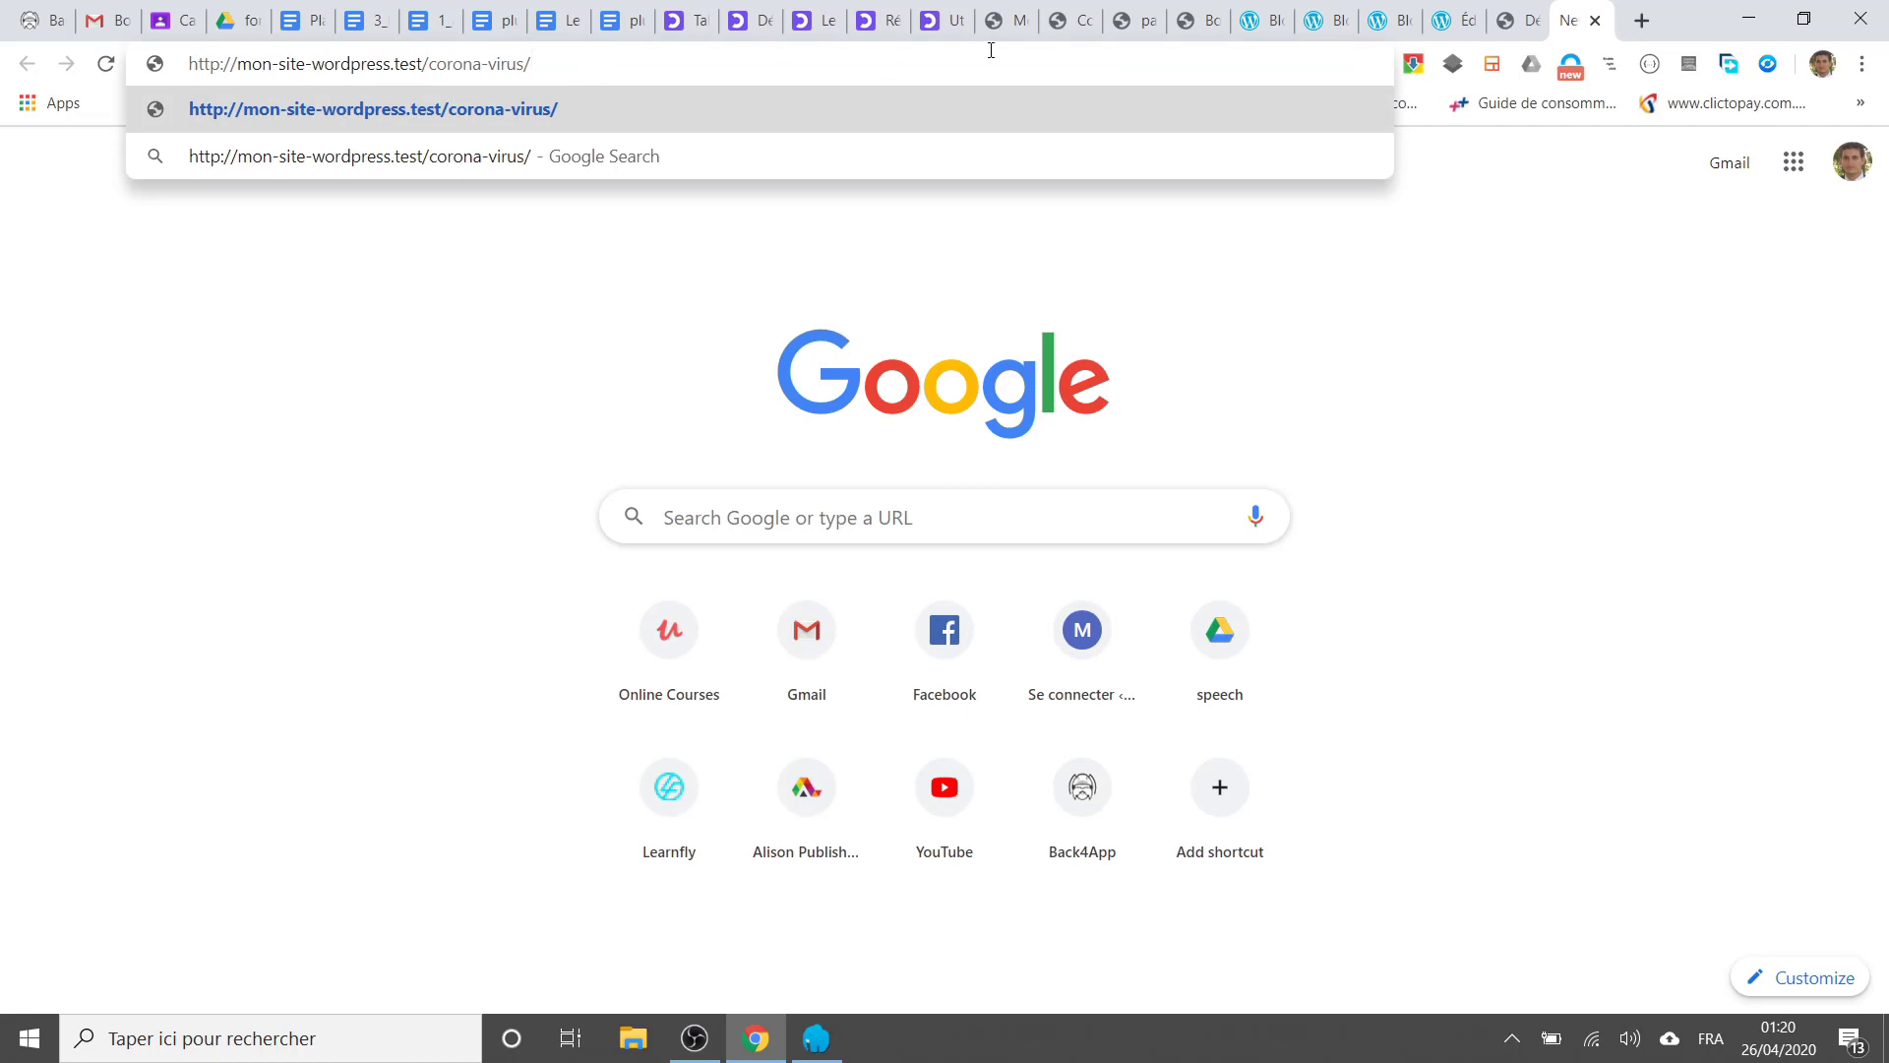
key(Return)
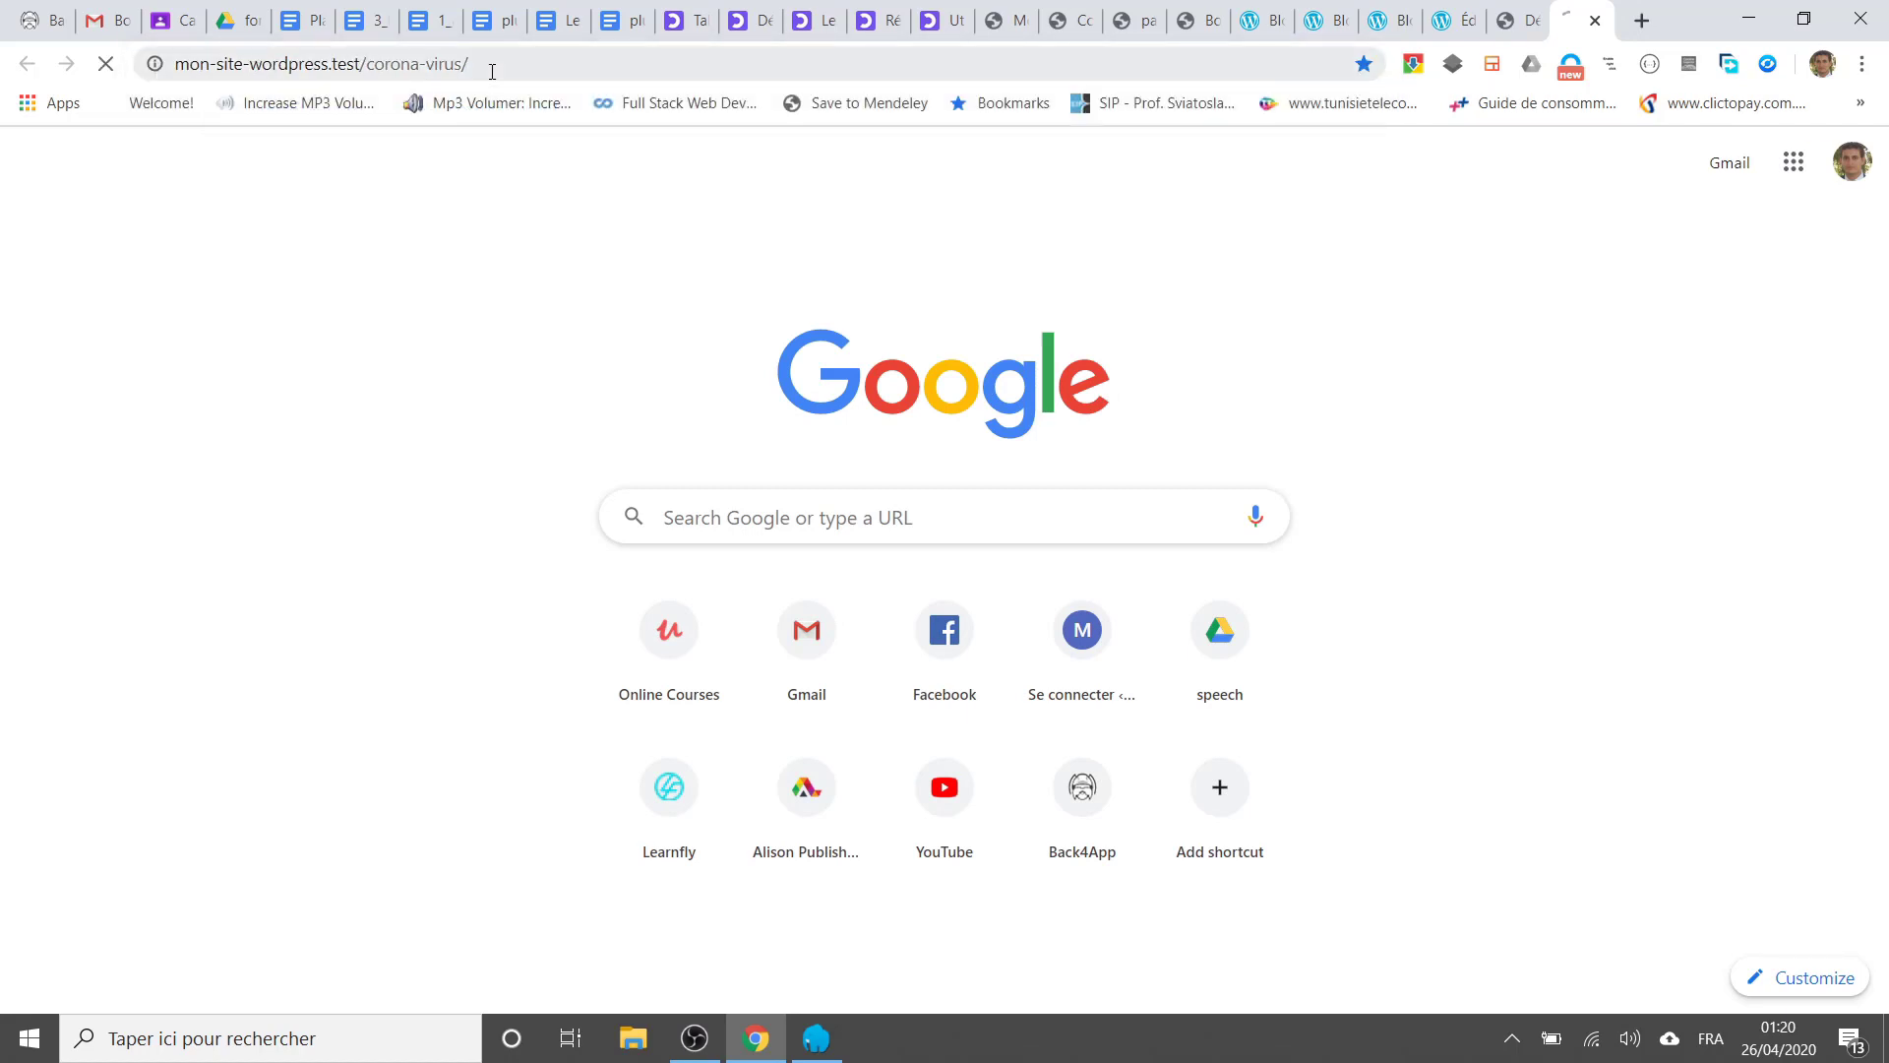
drag(474, 65, 616, 66)
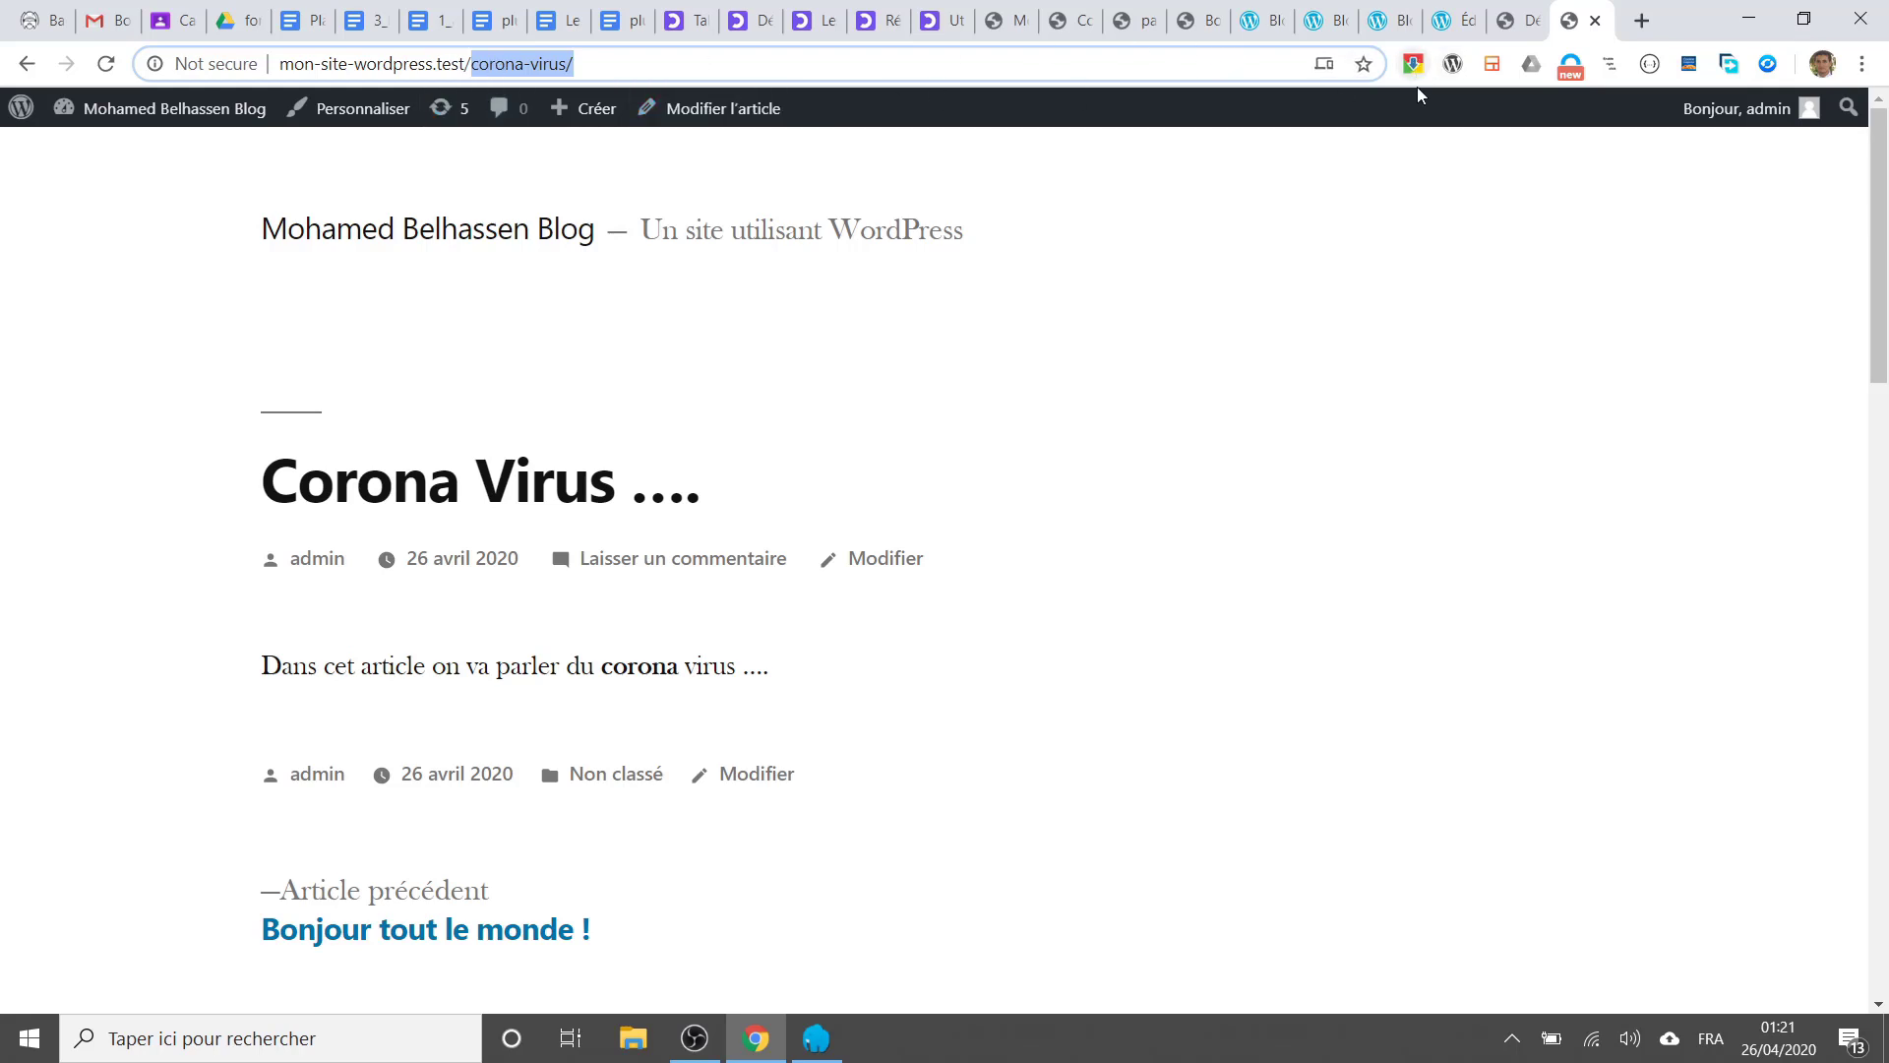
click(1596, 21)
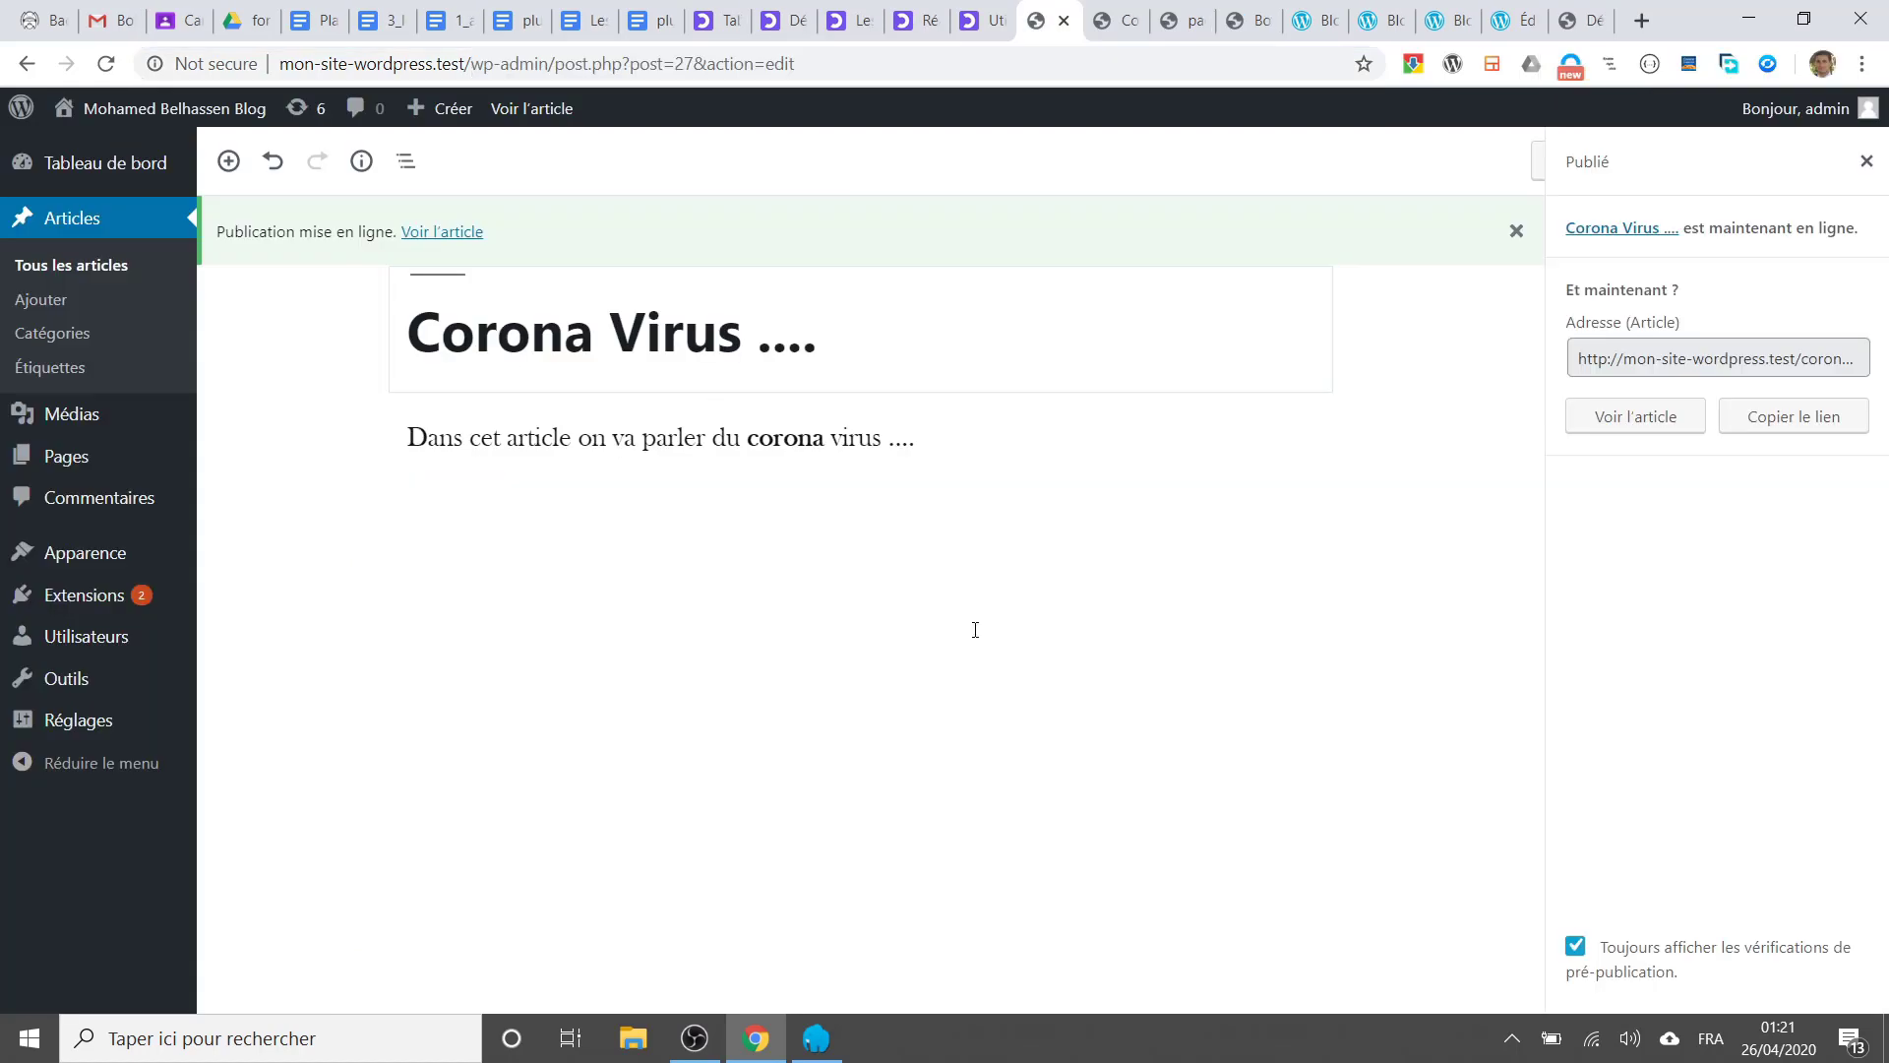
Step: Close the publish confirmation panel to show the post's settings
click(1021, 646)
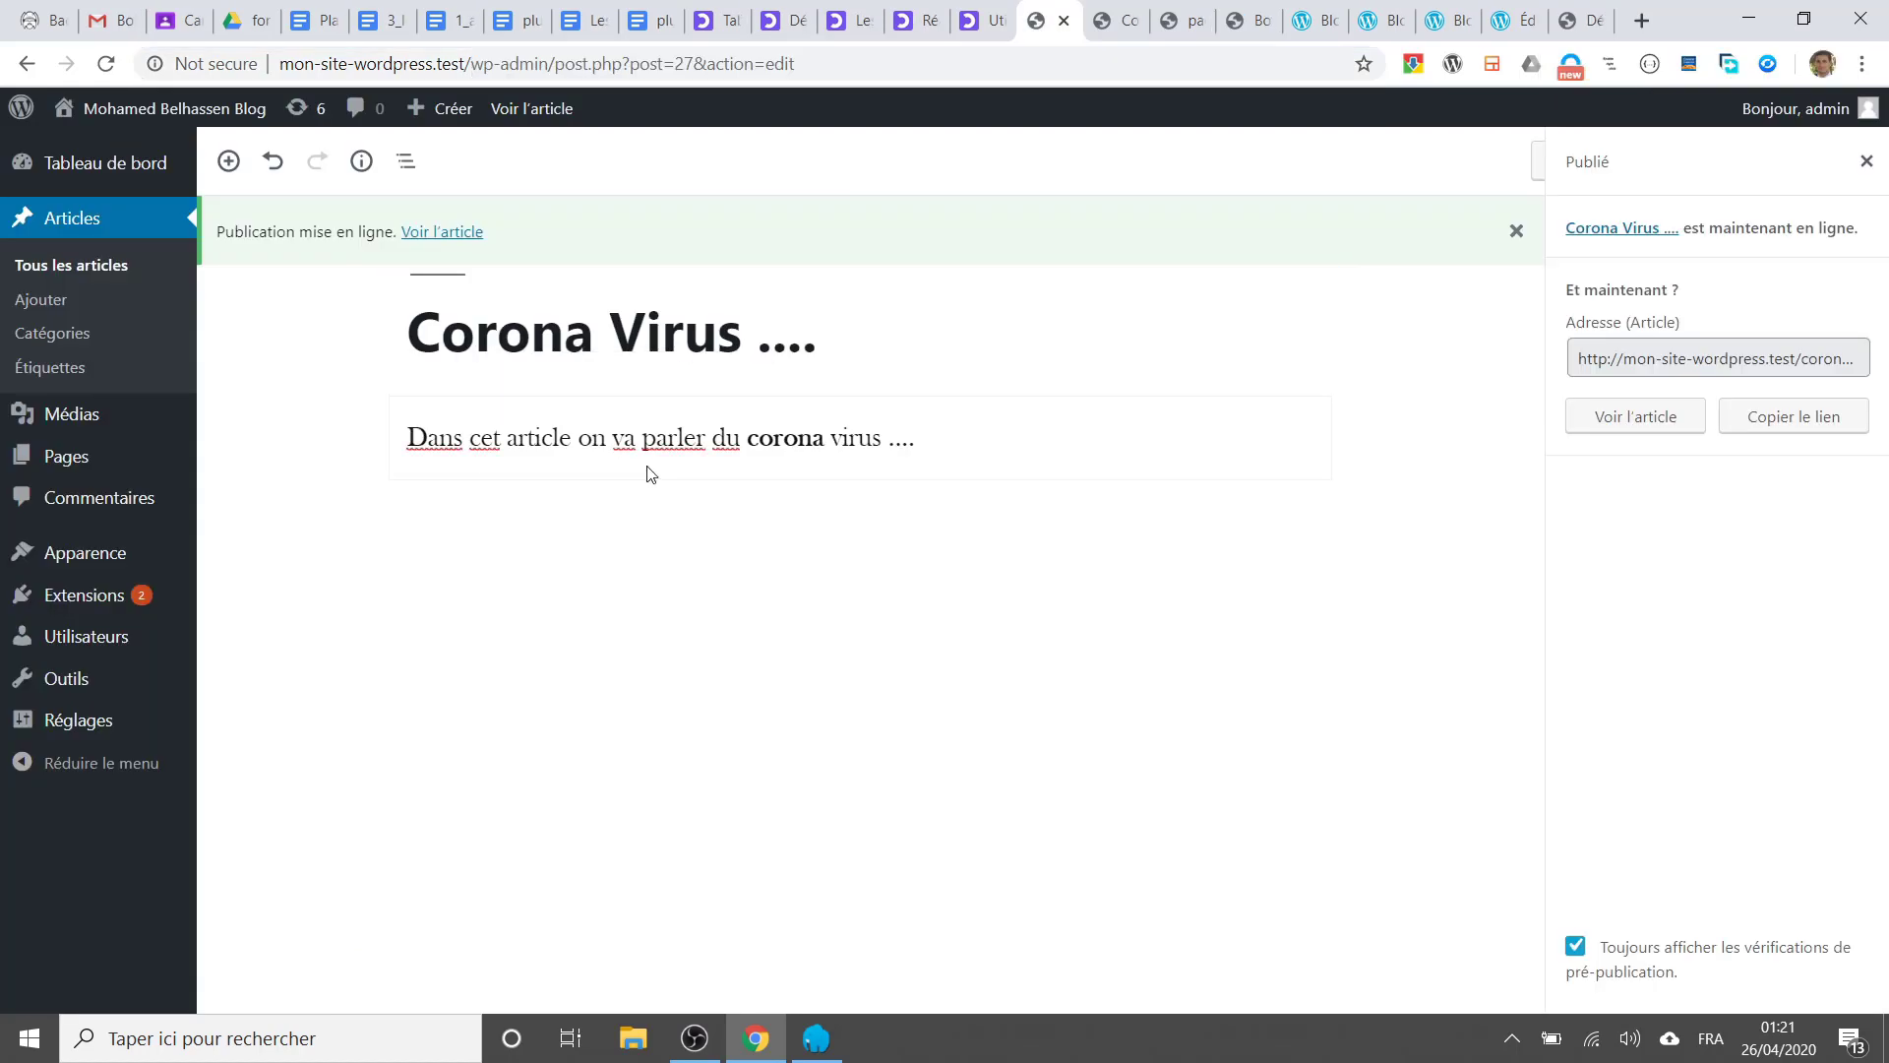
click(1865, 162)
scroll(1682, 514, down, 4)
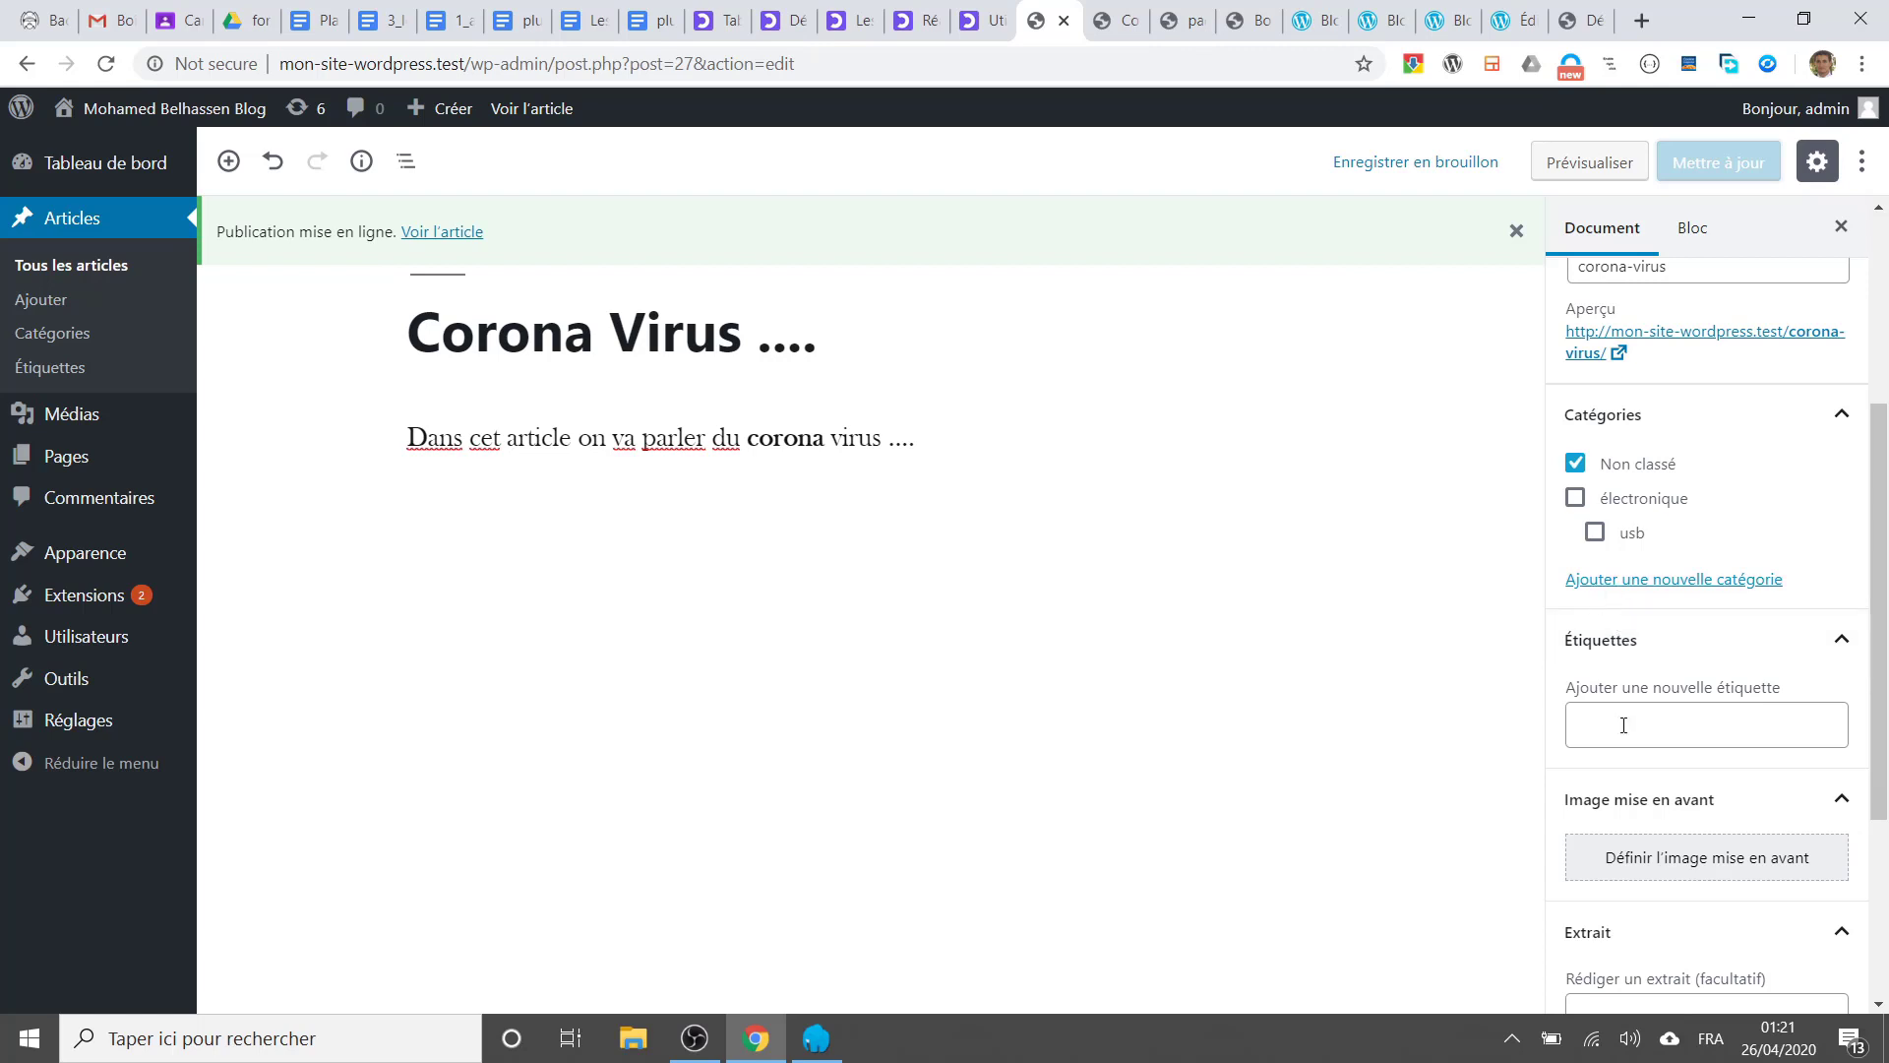
Step: Create the category 'actualité' for the post and untick Non classé
click(1616, 588)
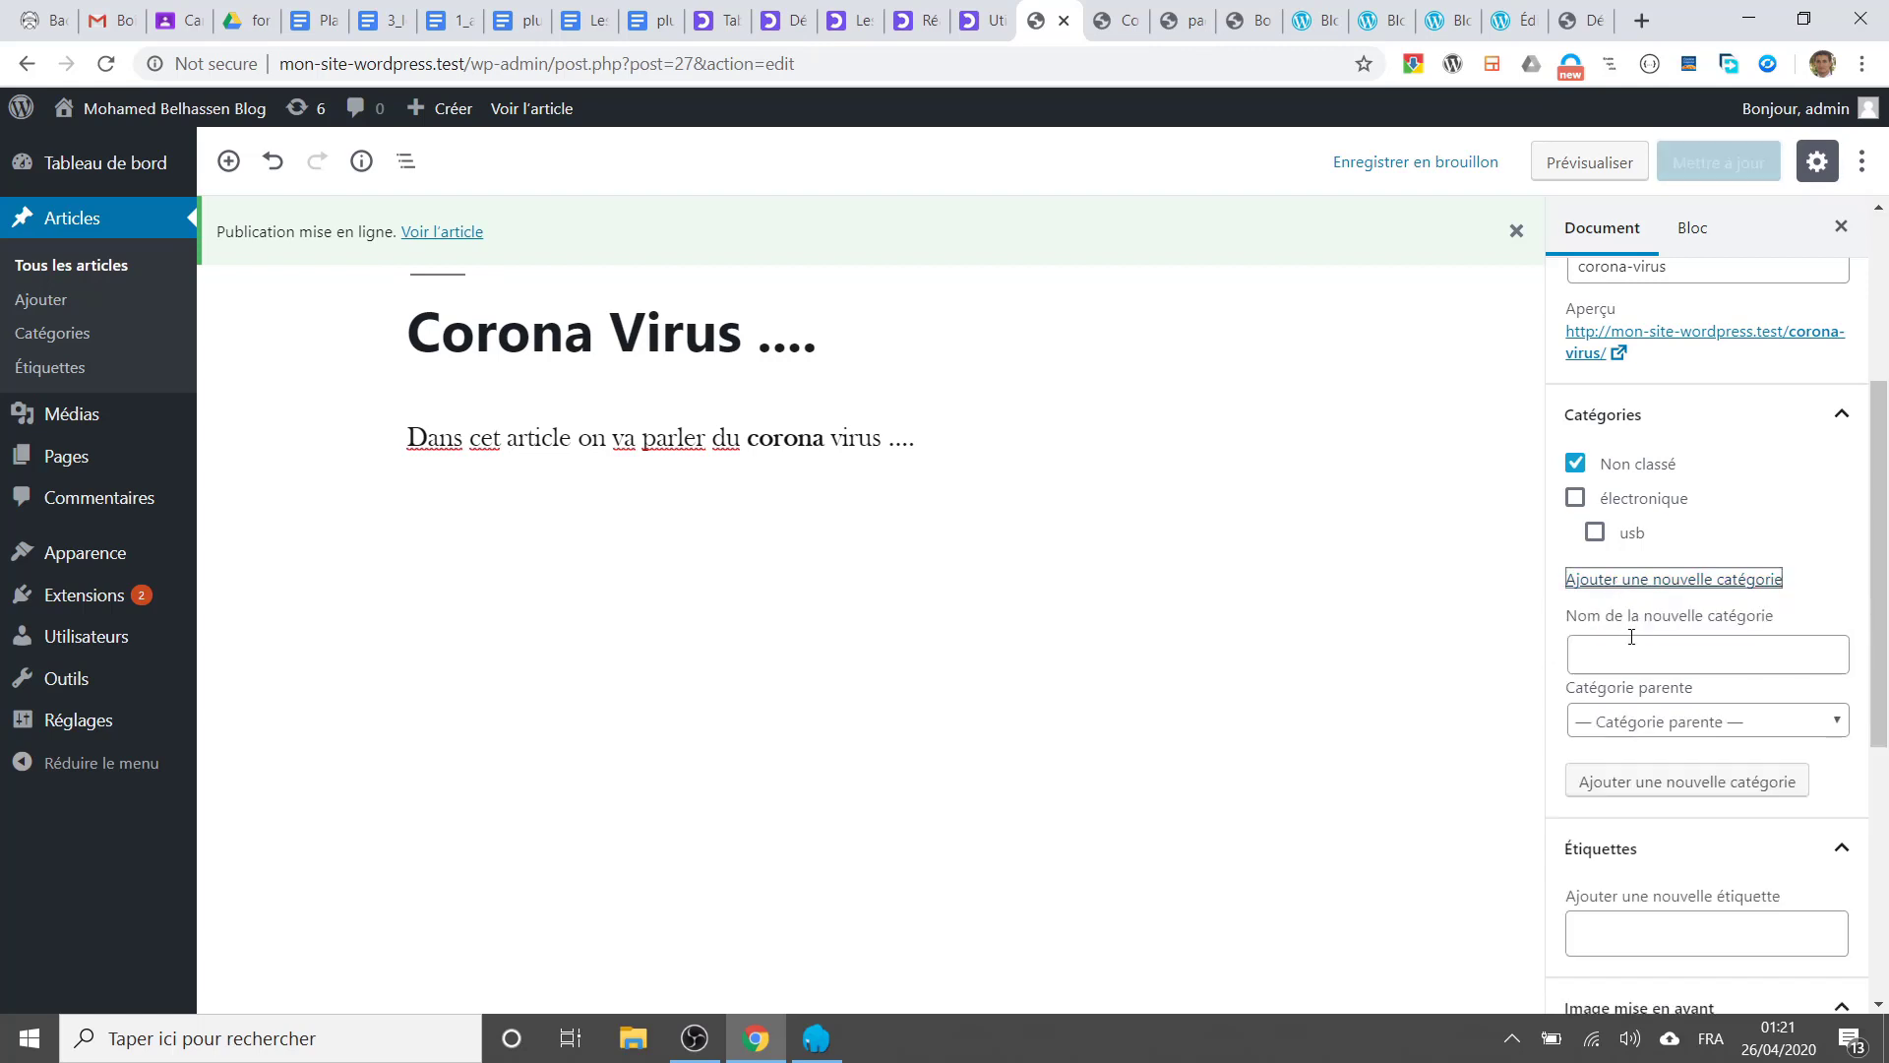
click(1625, 646)
text(actualité)
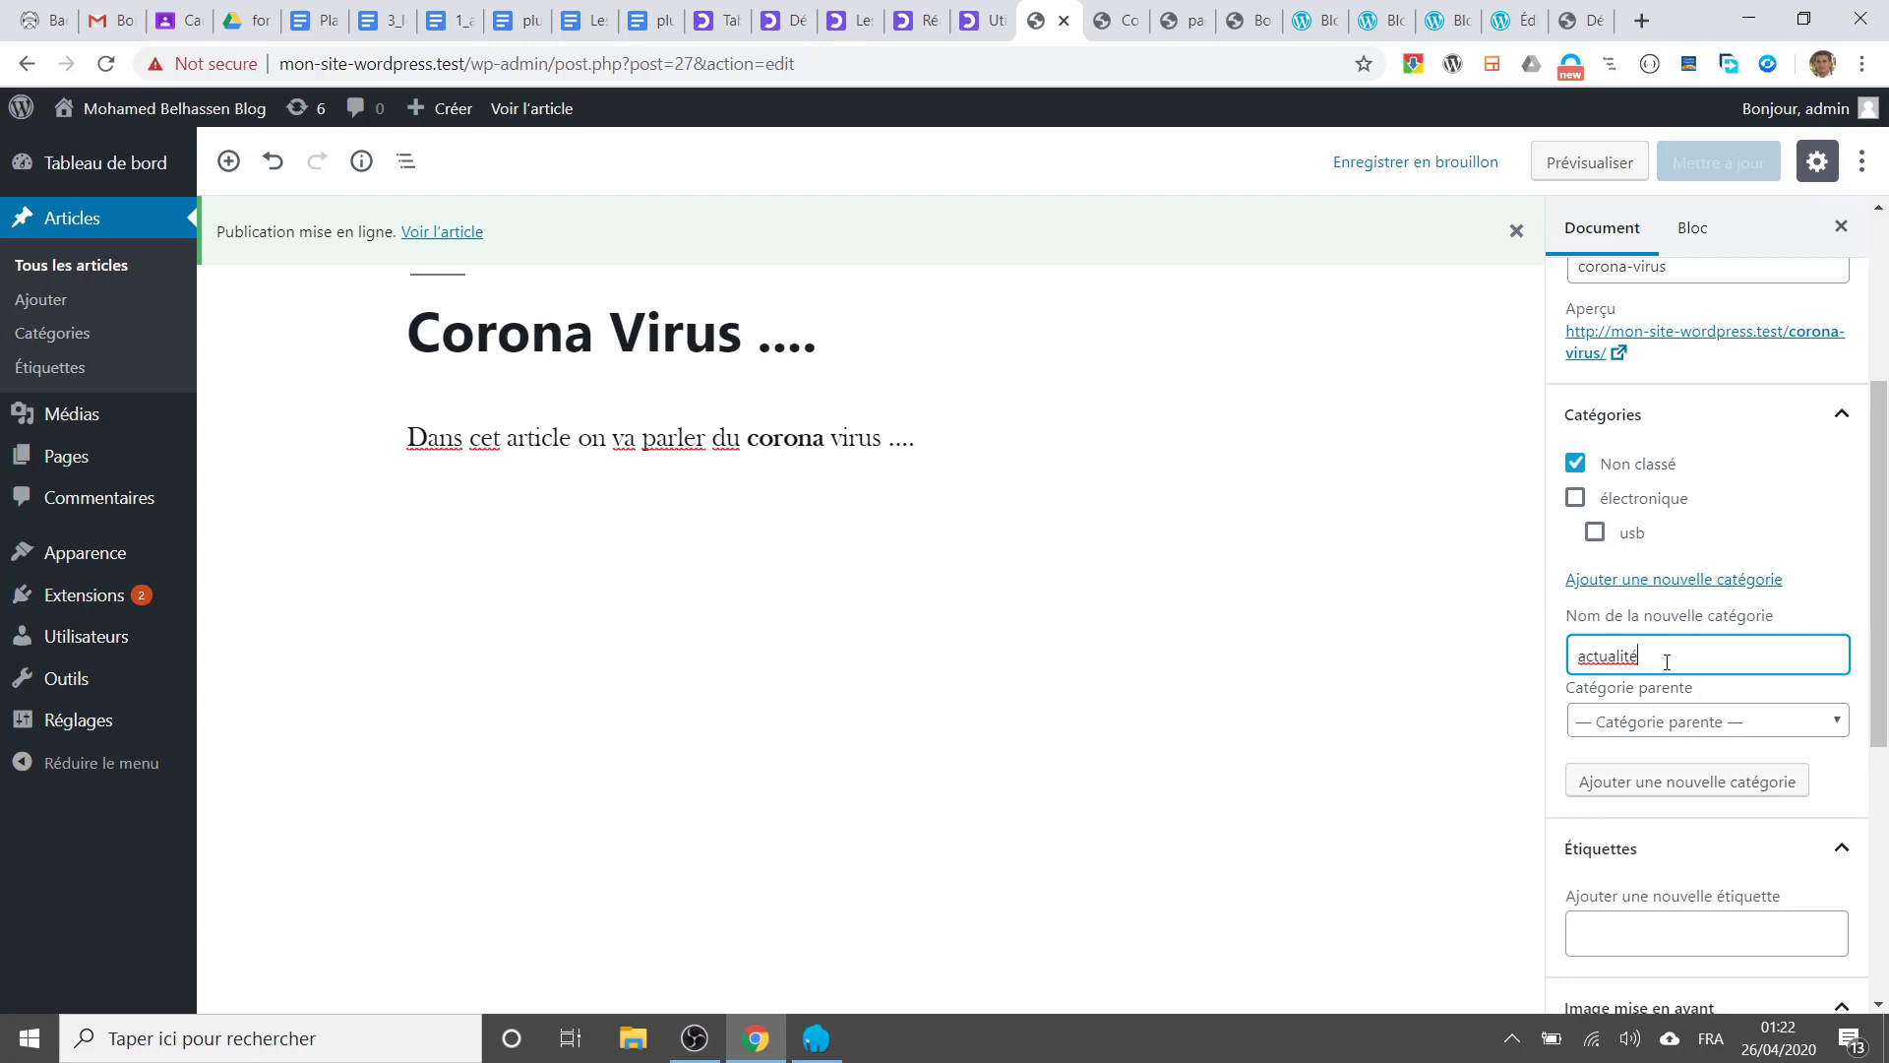
key(Return)
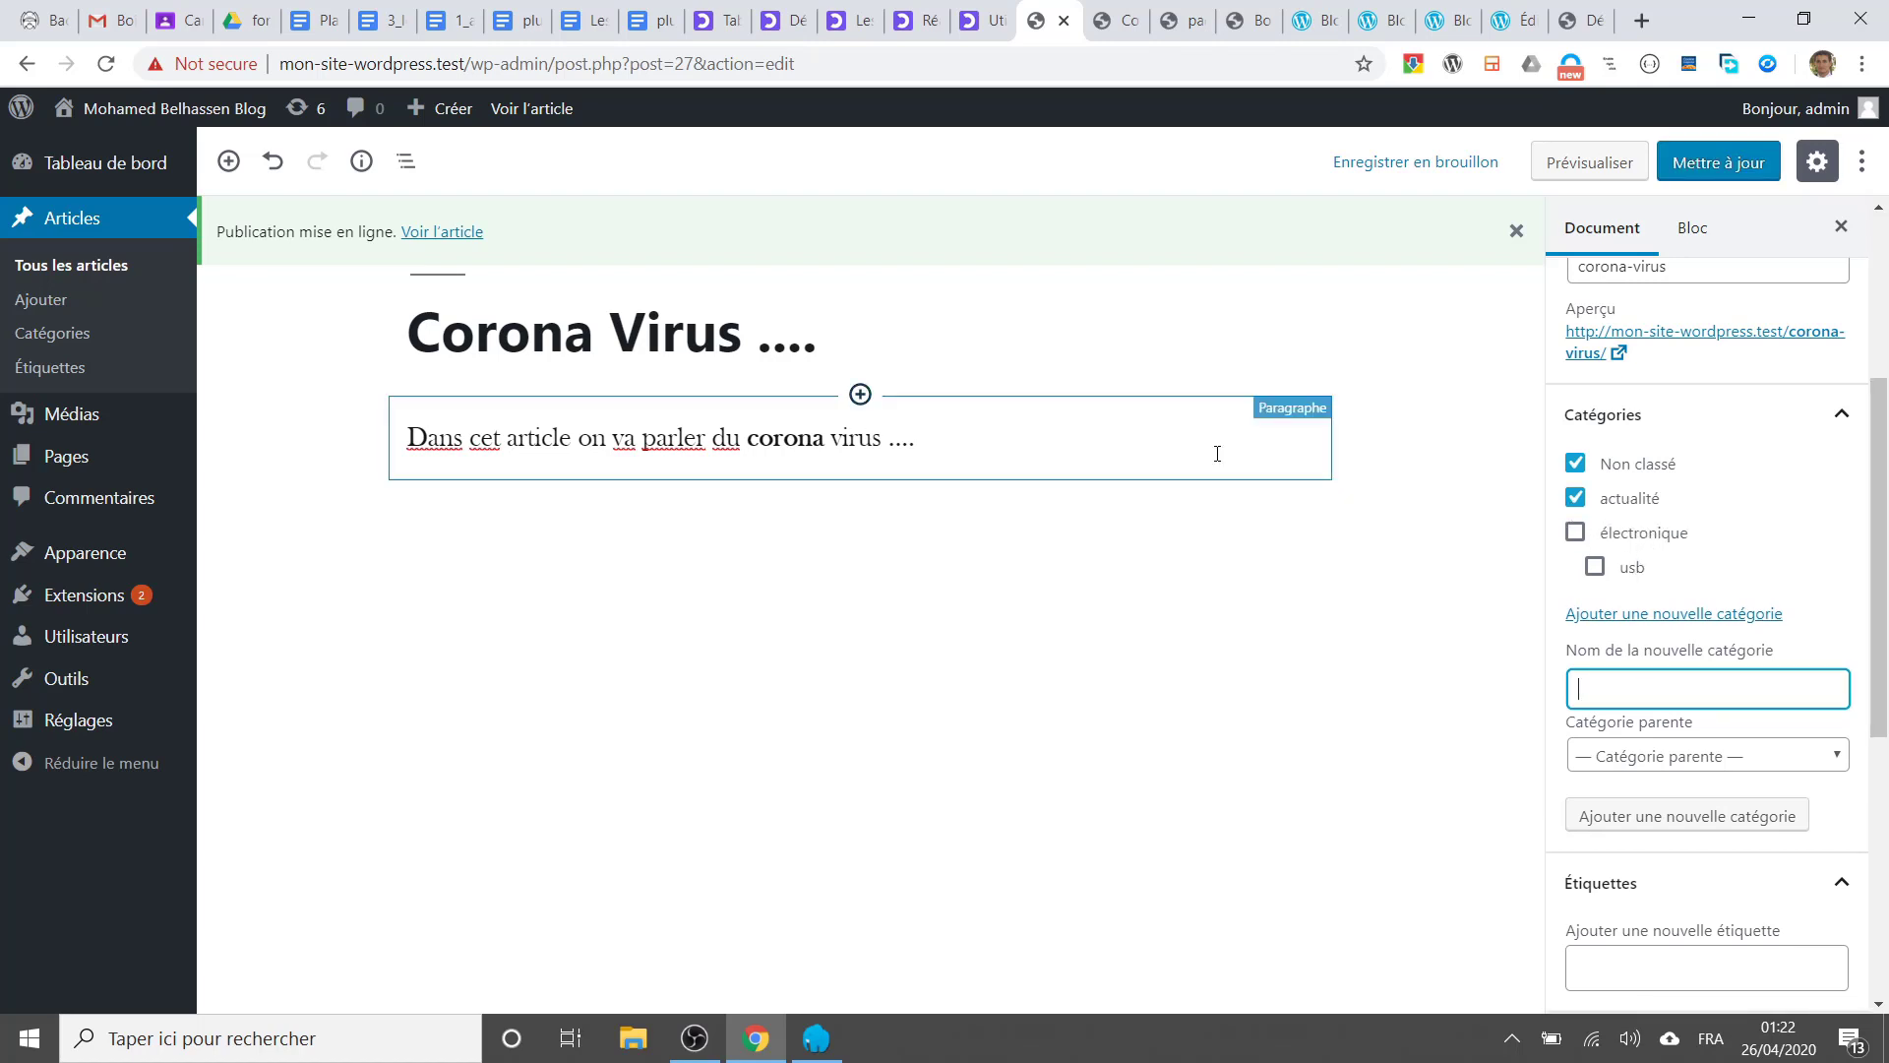
click(1575, 464)
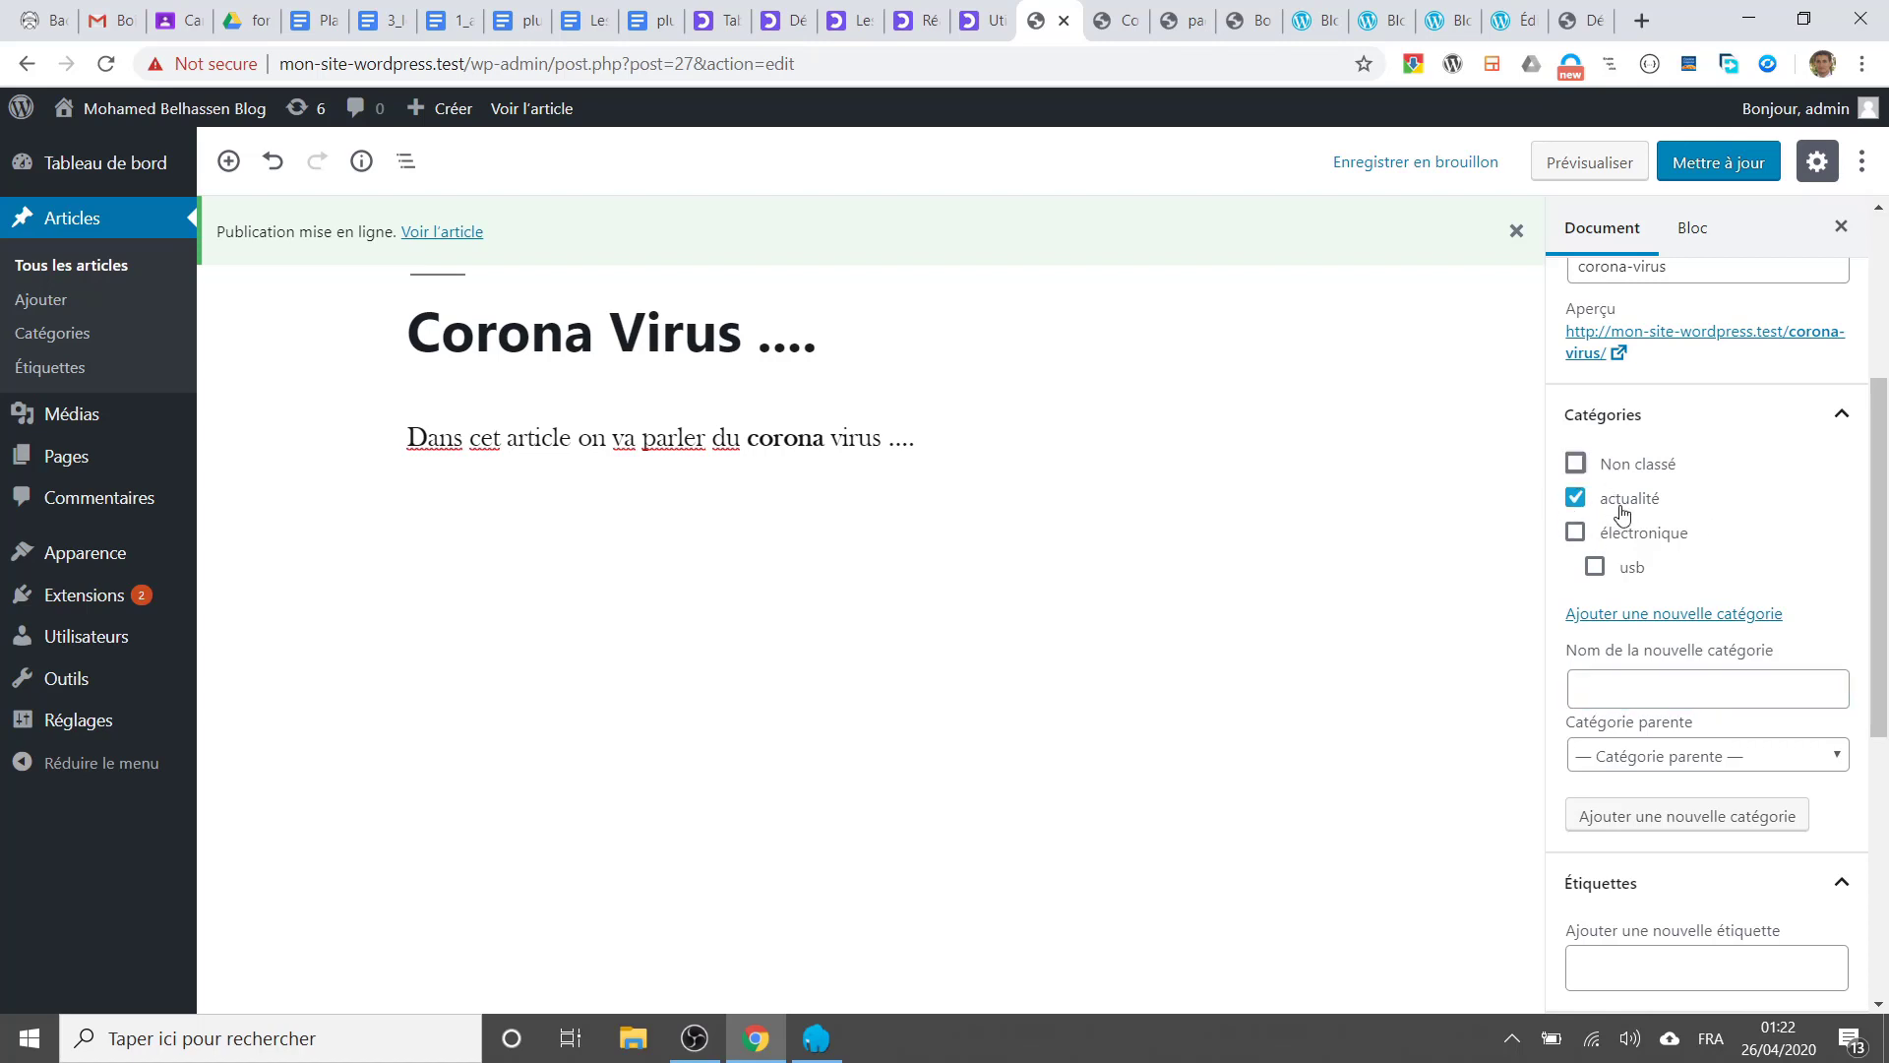
scroll(1686, 588, down, 5)
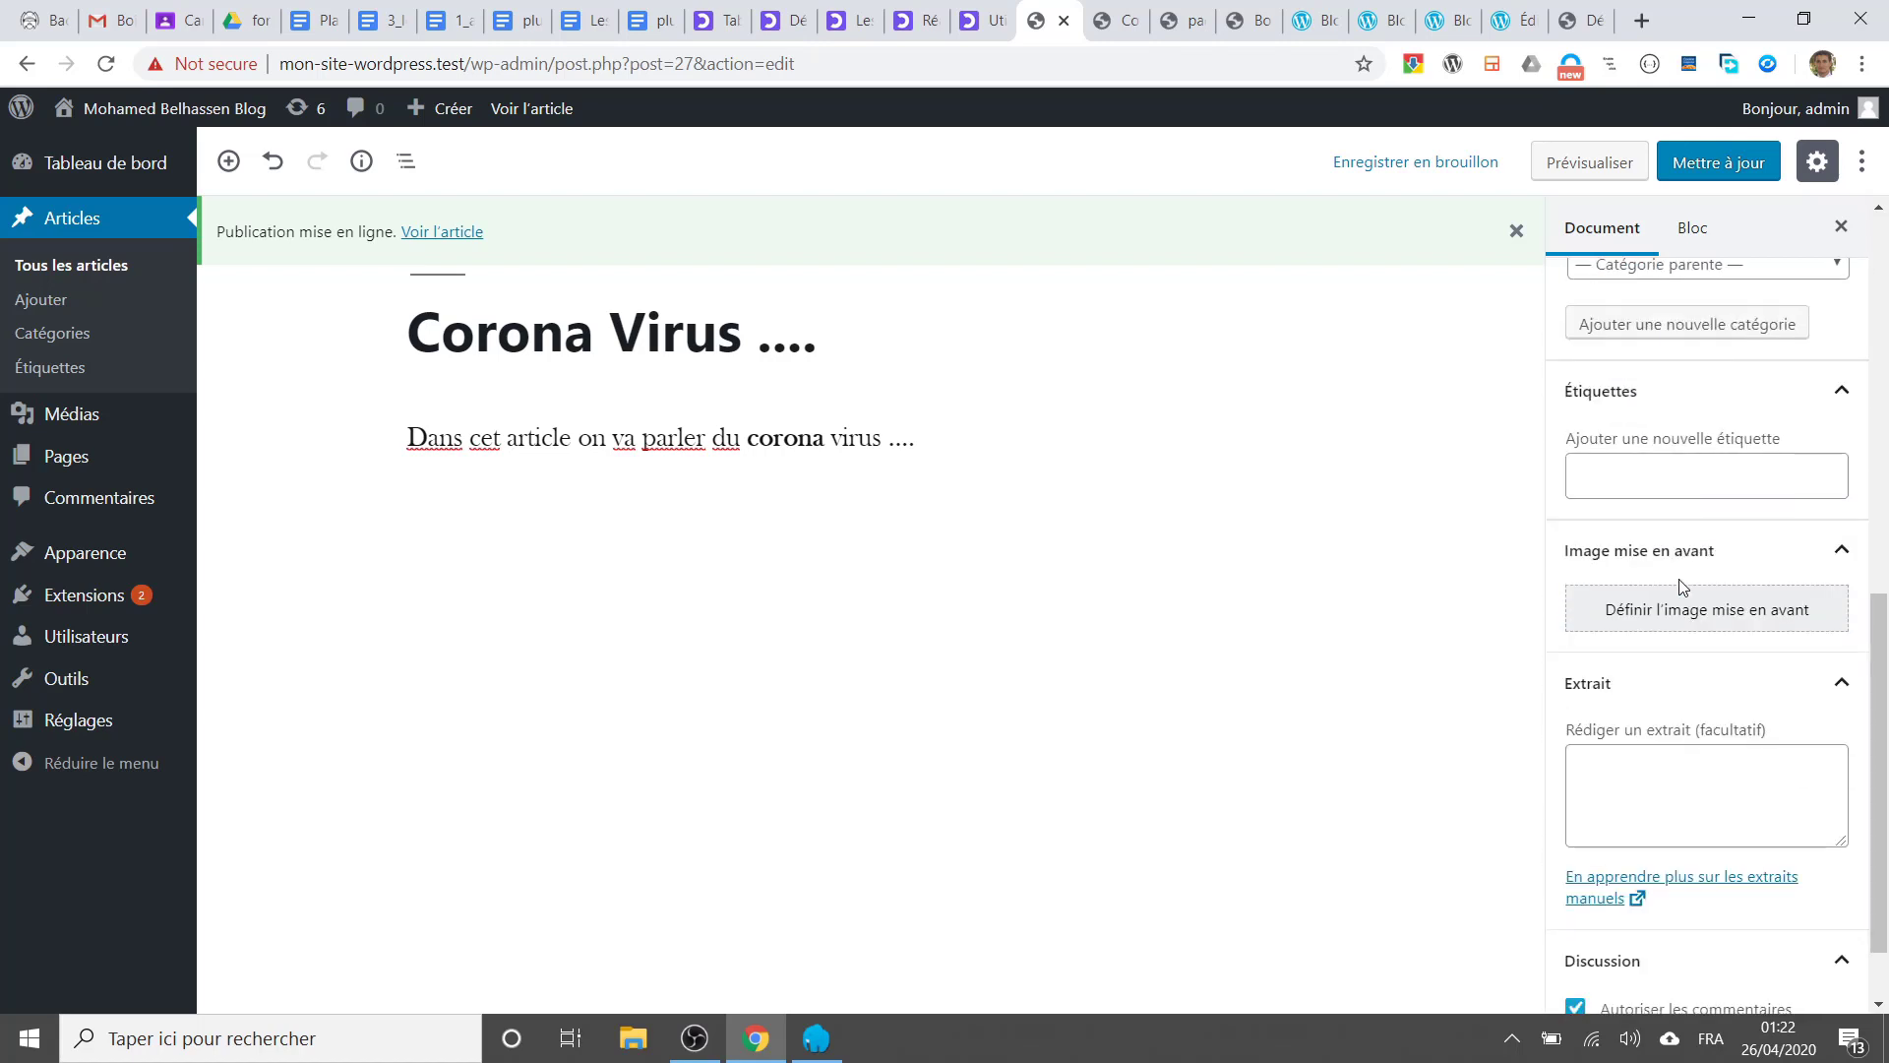
scroll(1681, 587, up, 5)
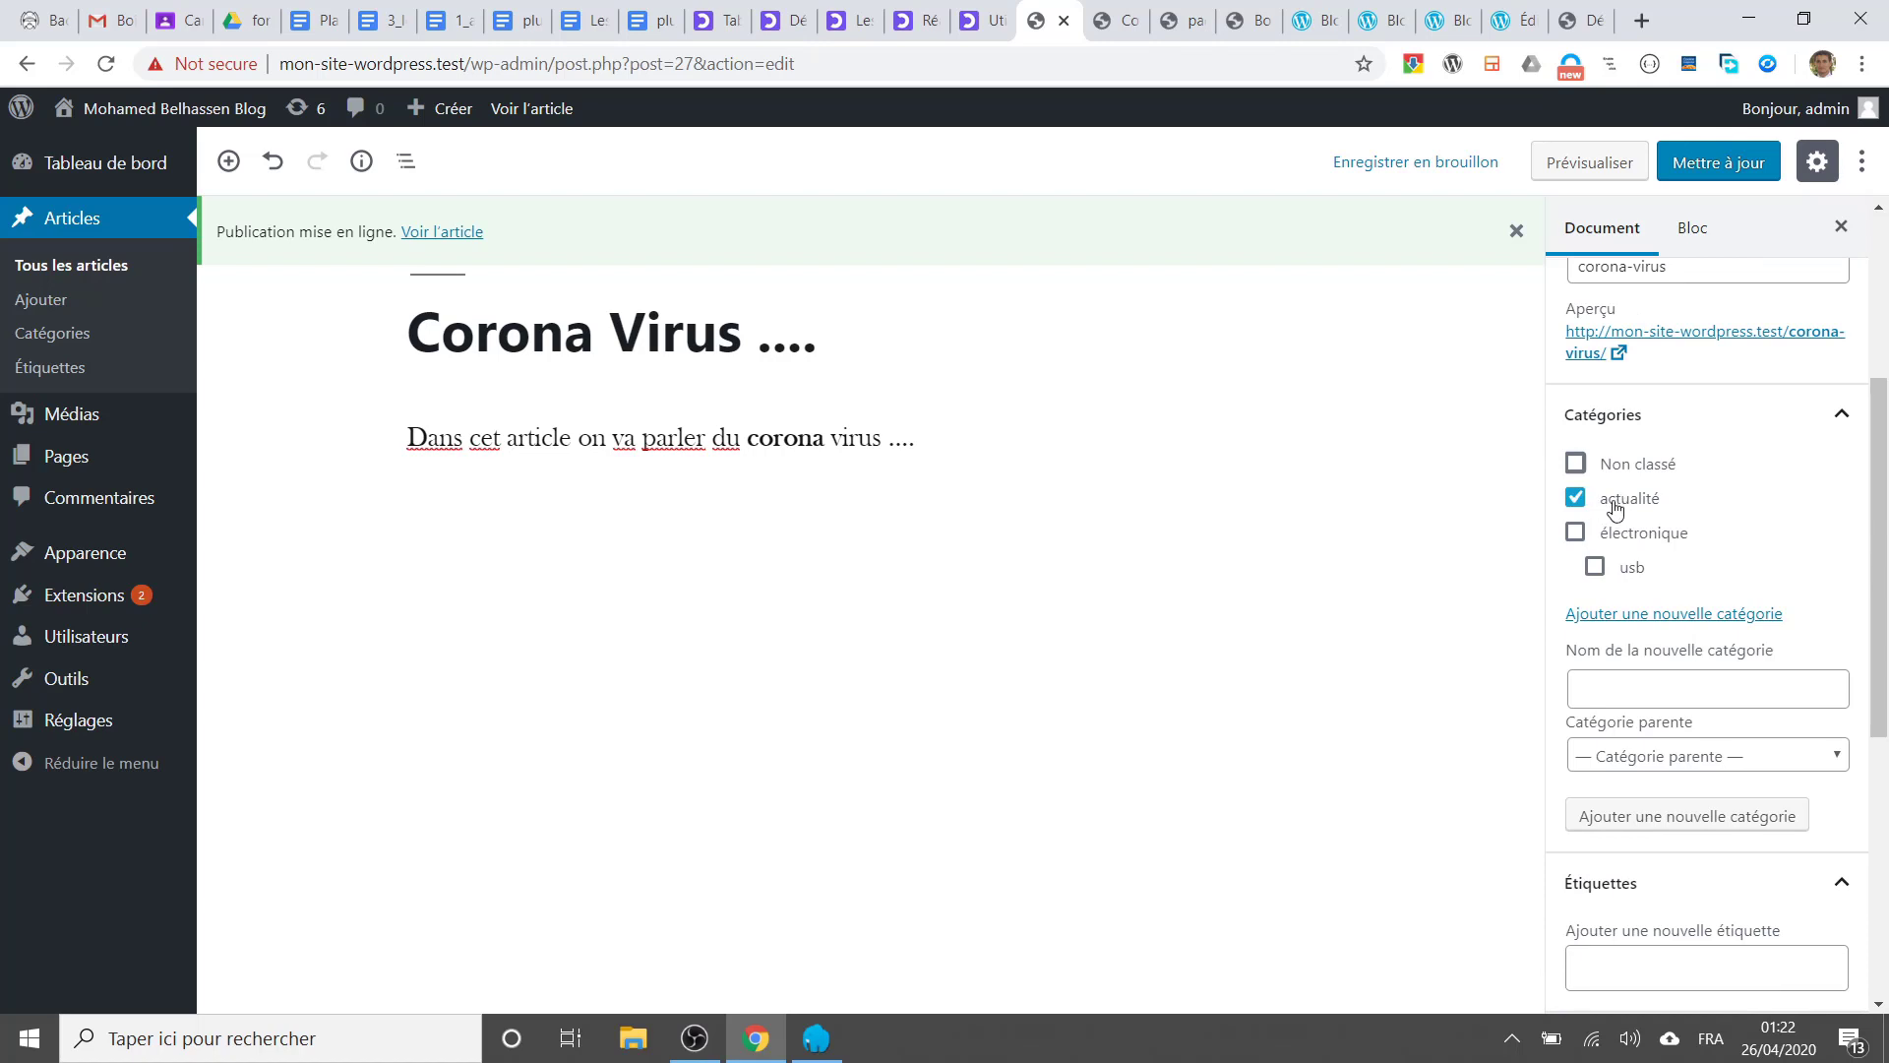
Step: Add a new category 'santé' with actualité as its parent category
click(1639, 688)
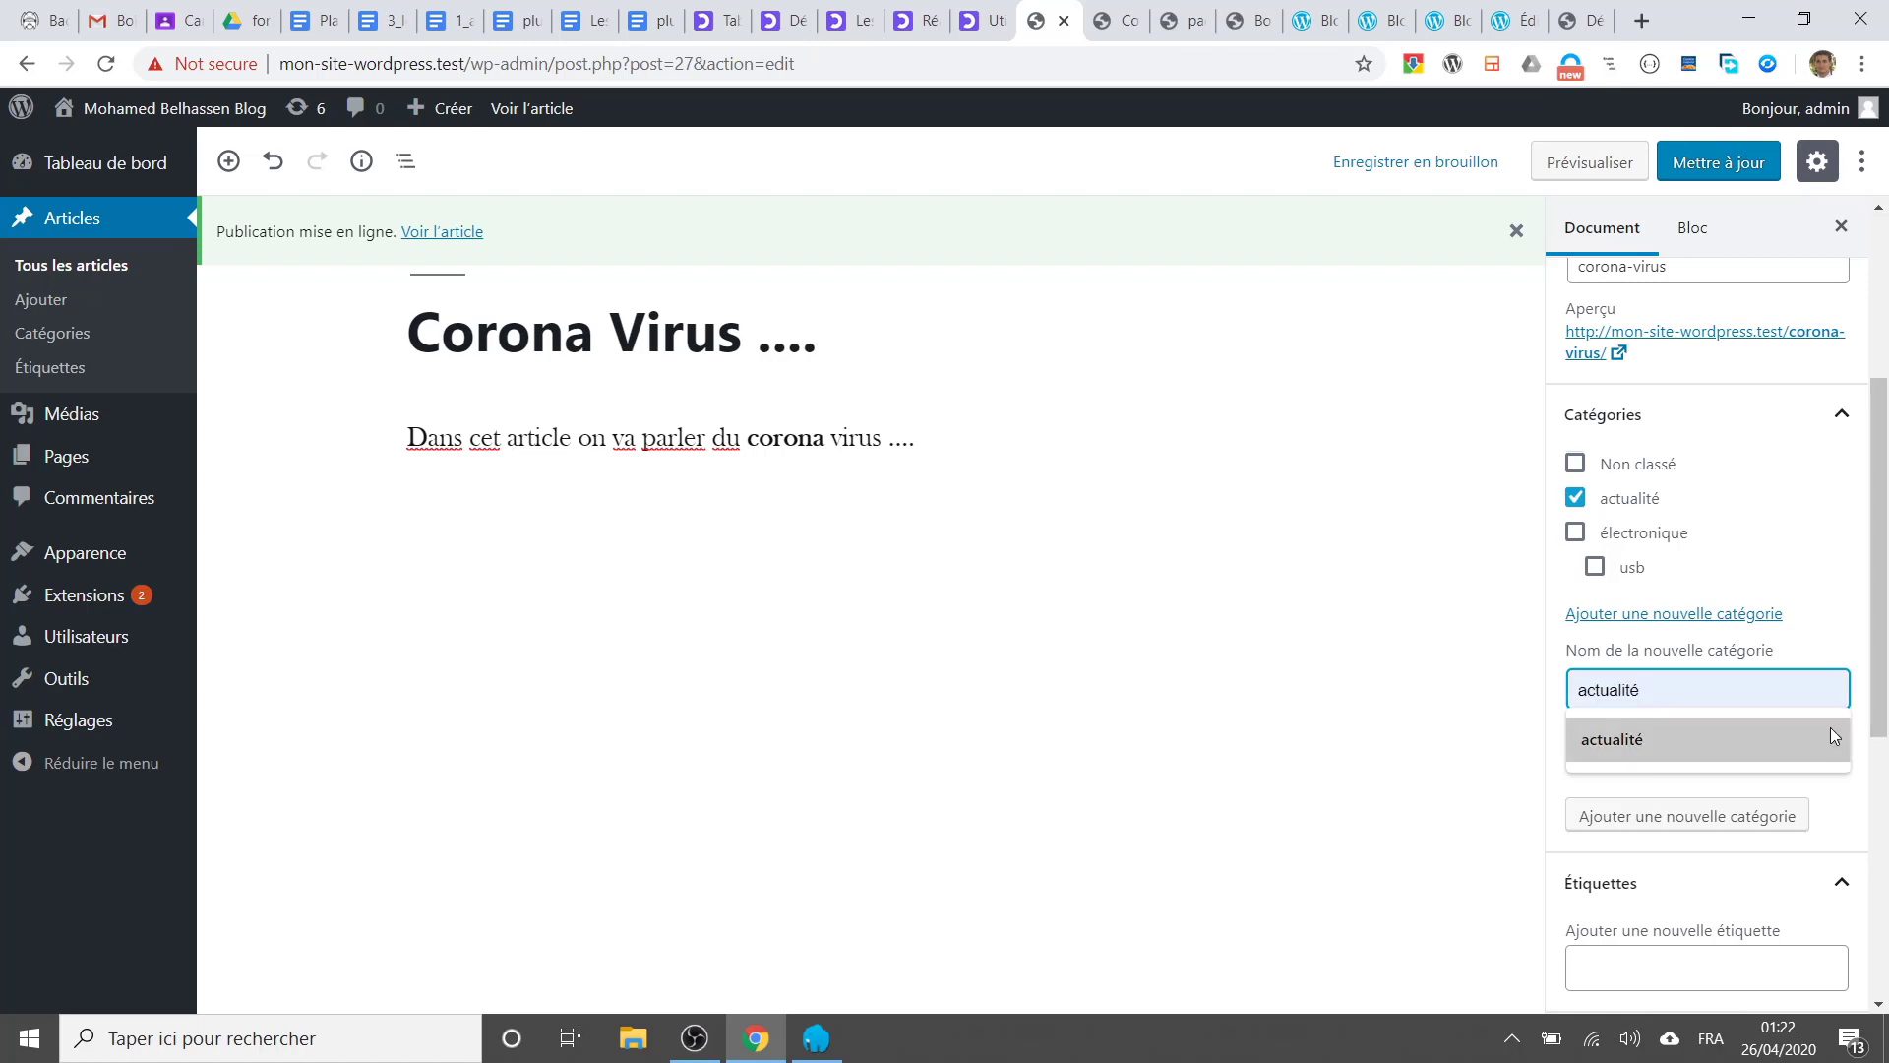
text(san)
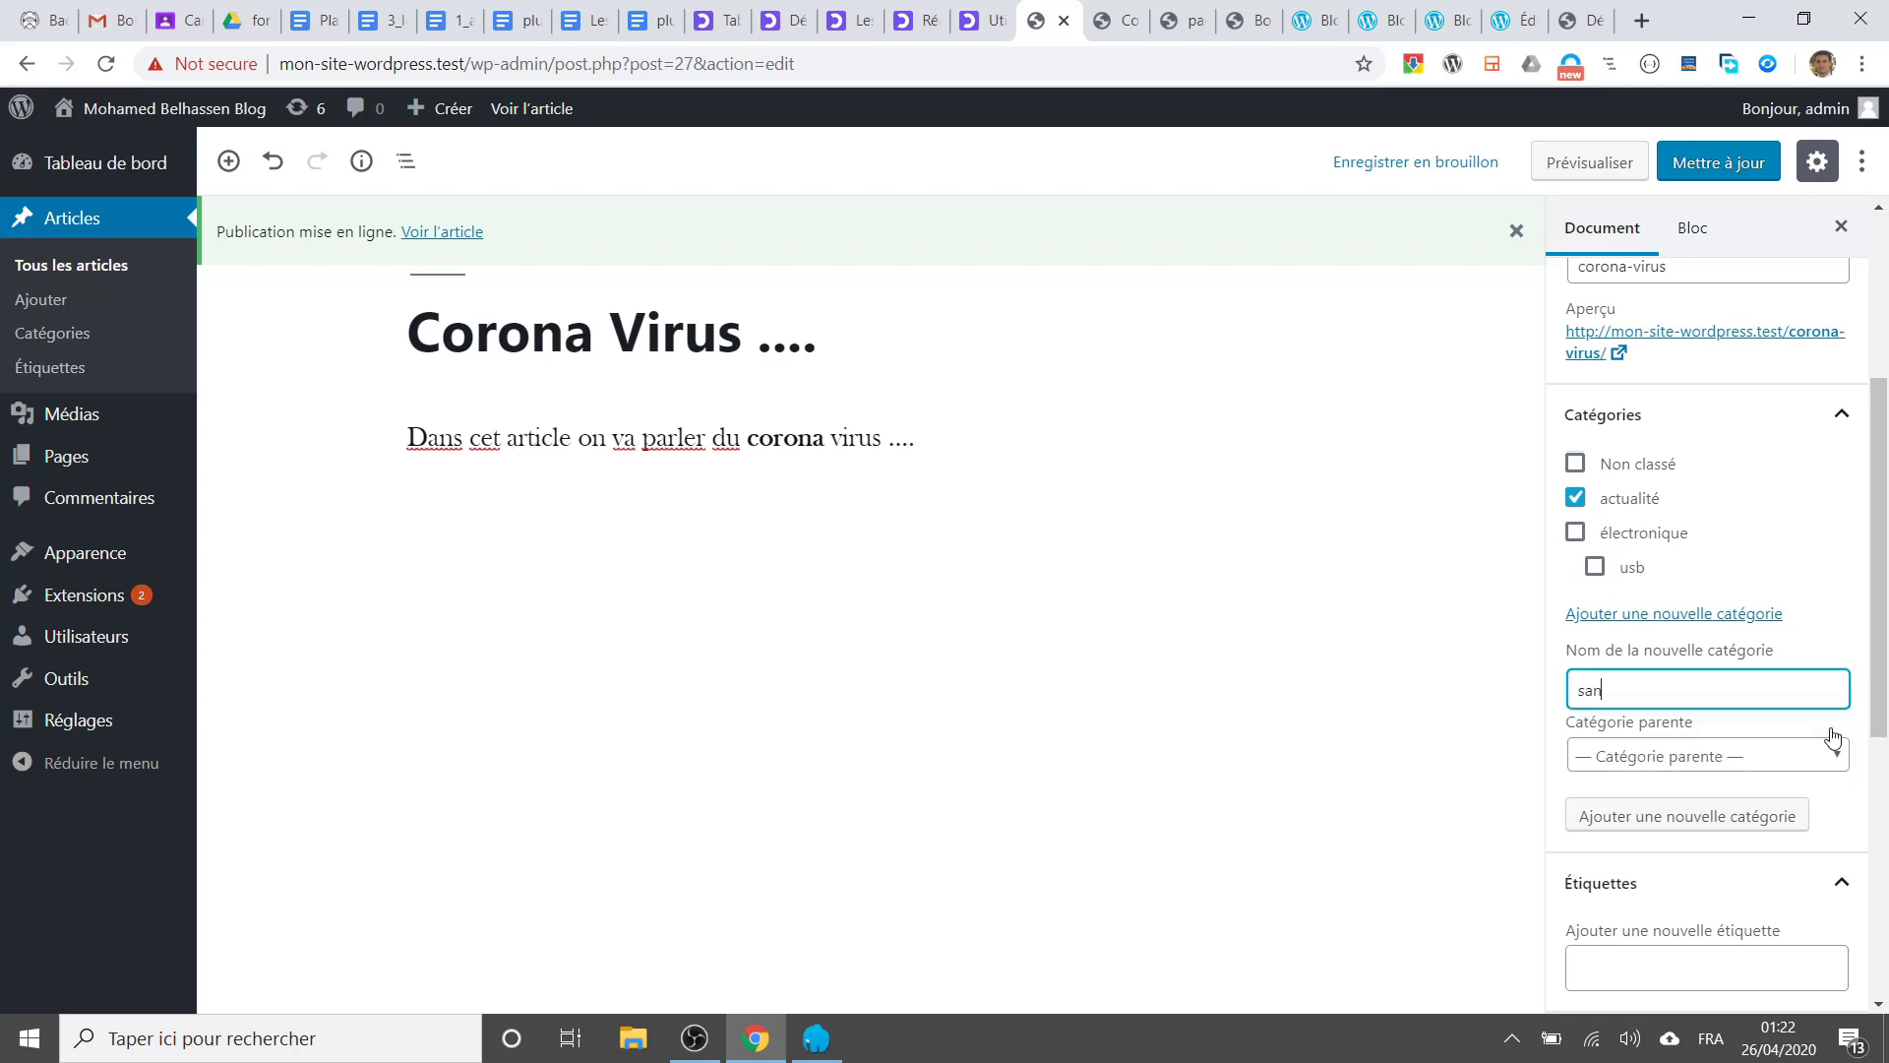
click(1779, 758)
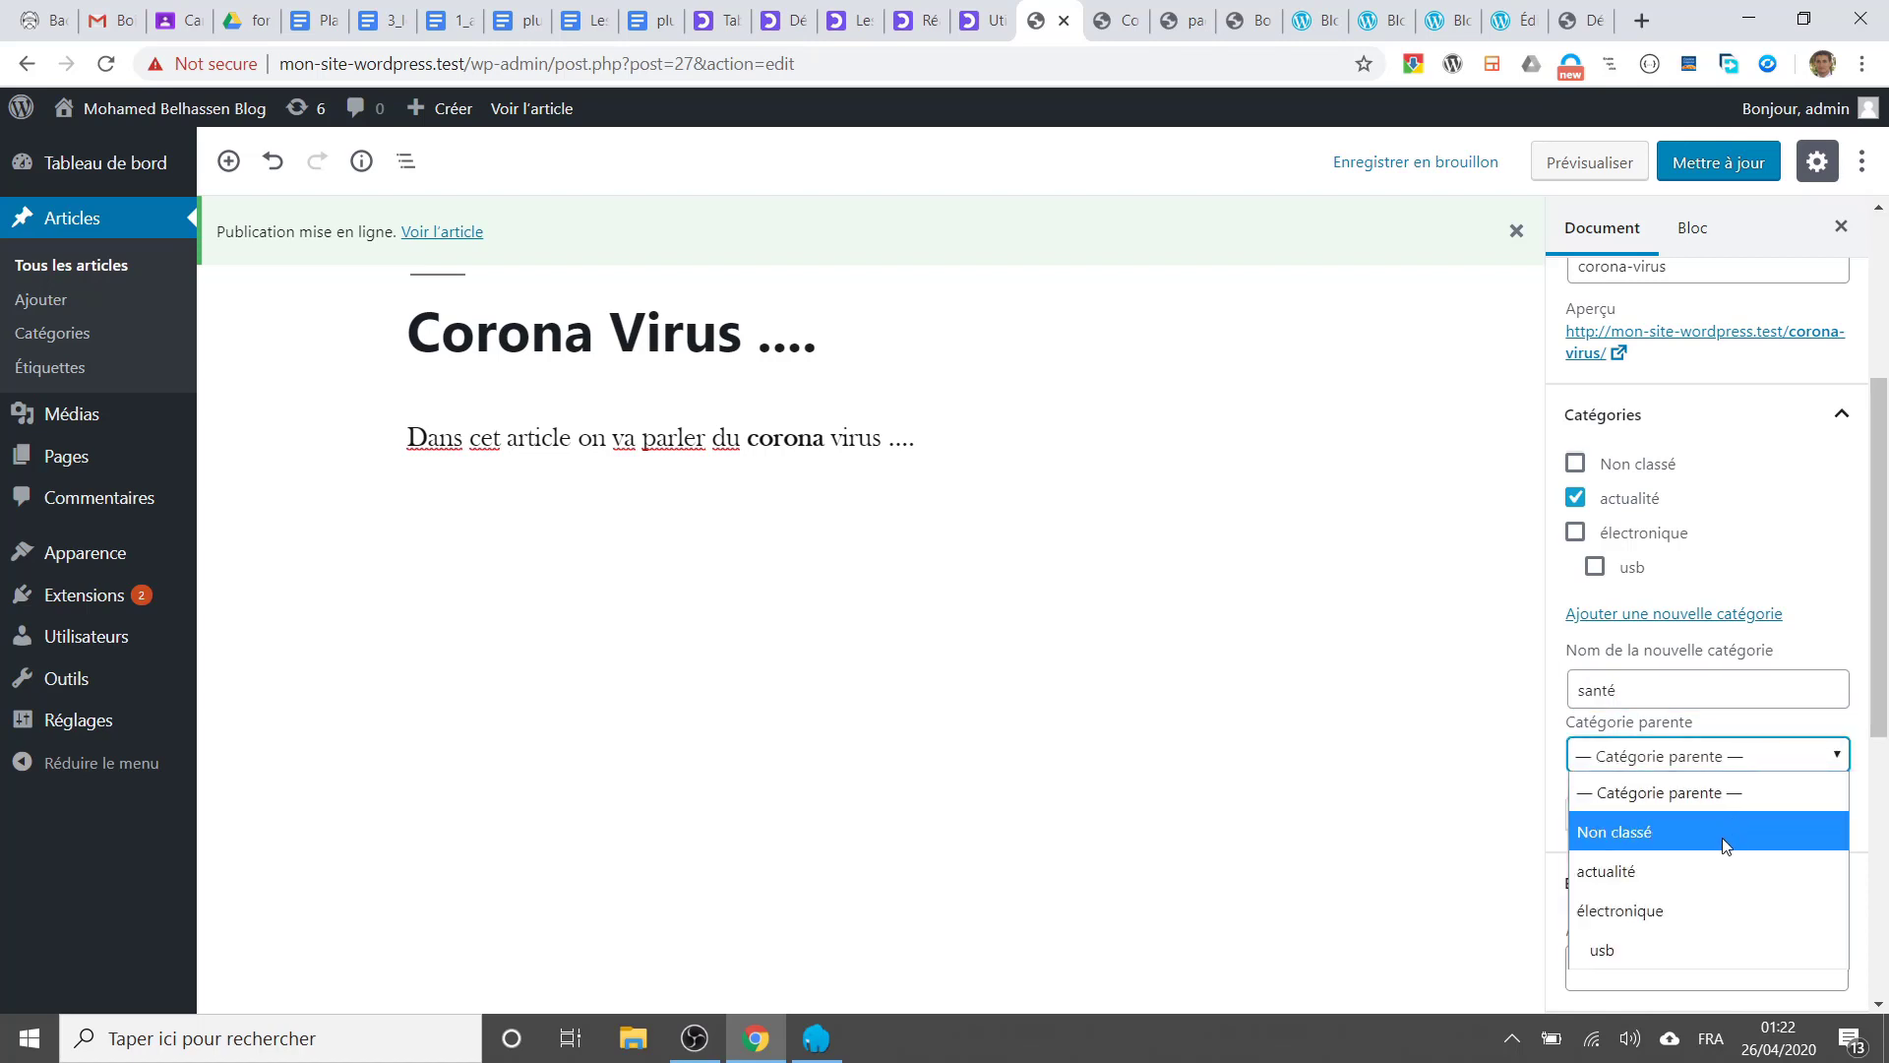
click(1636, 882)
click(1670, 830)
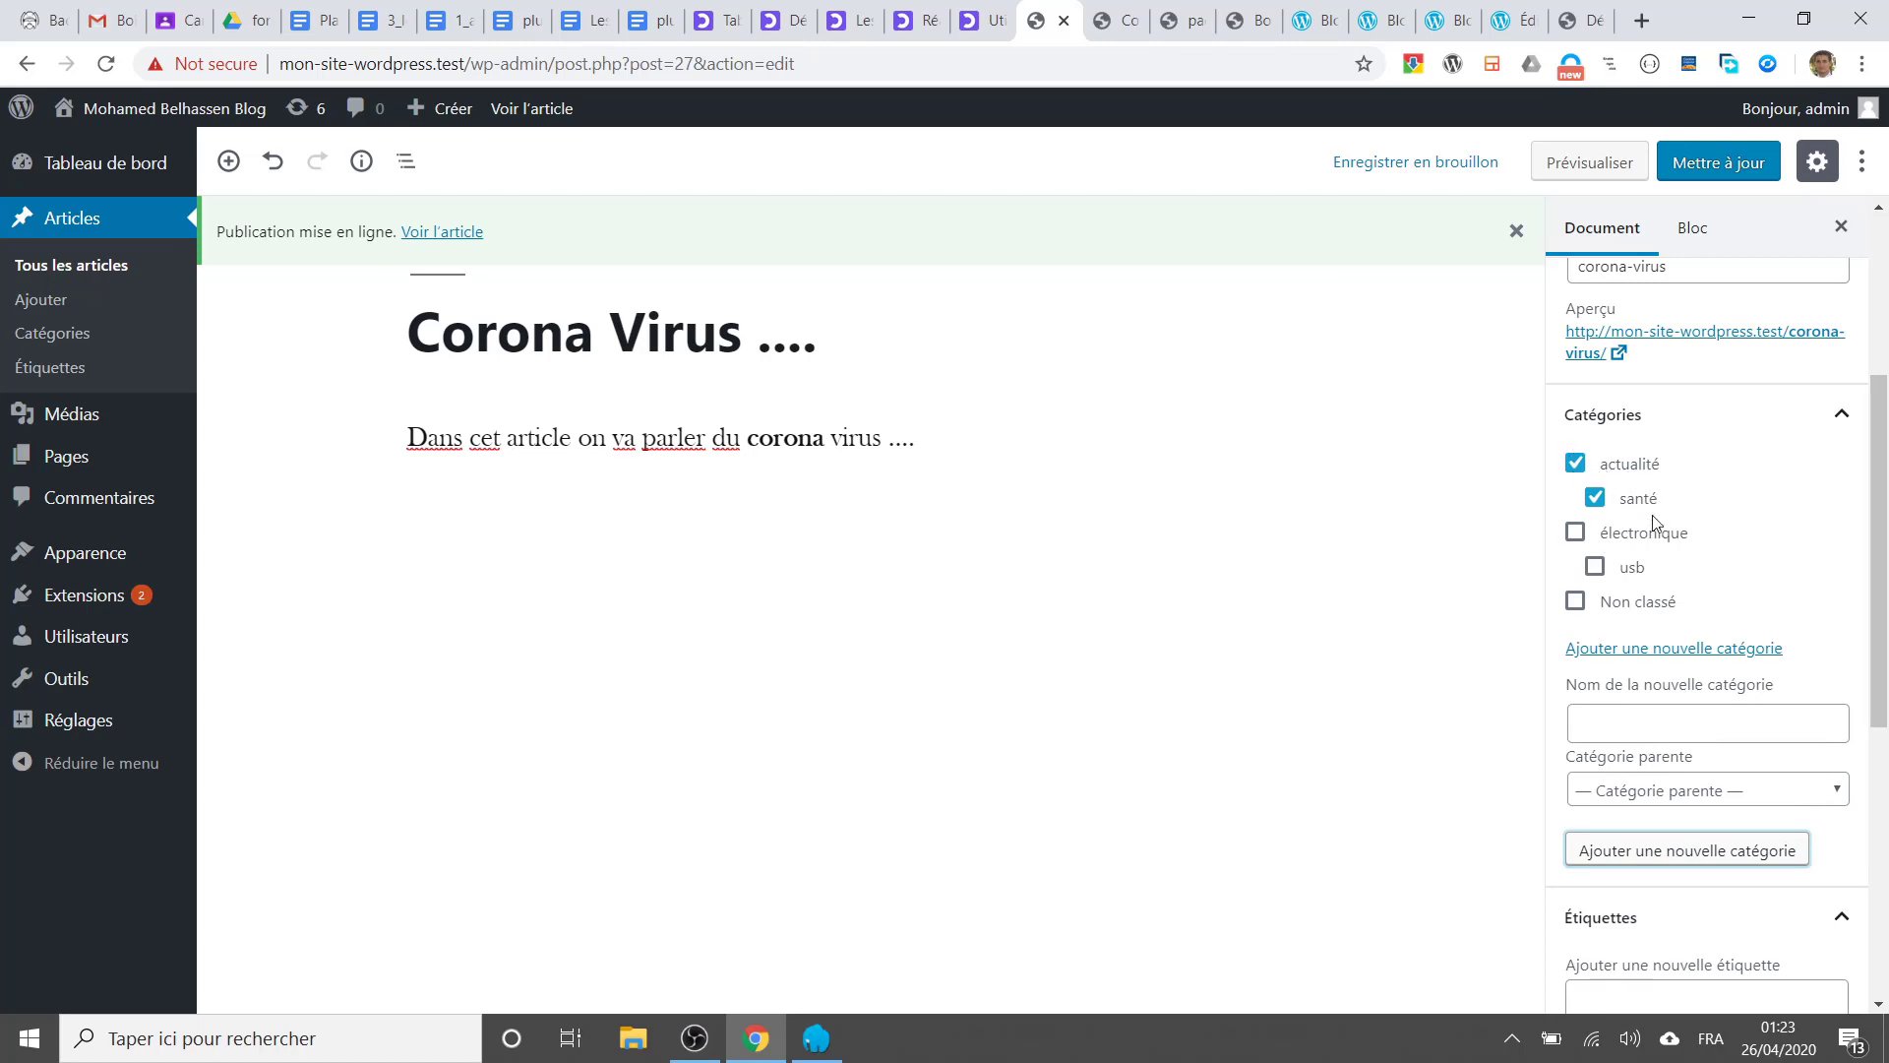
scroll(1653, 551, down, 4)
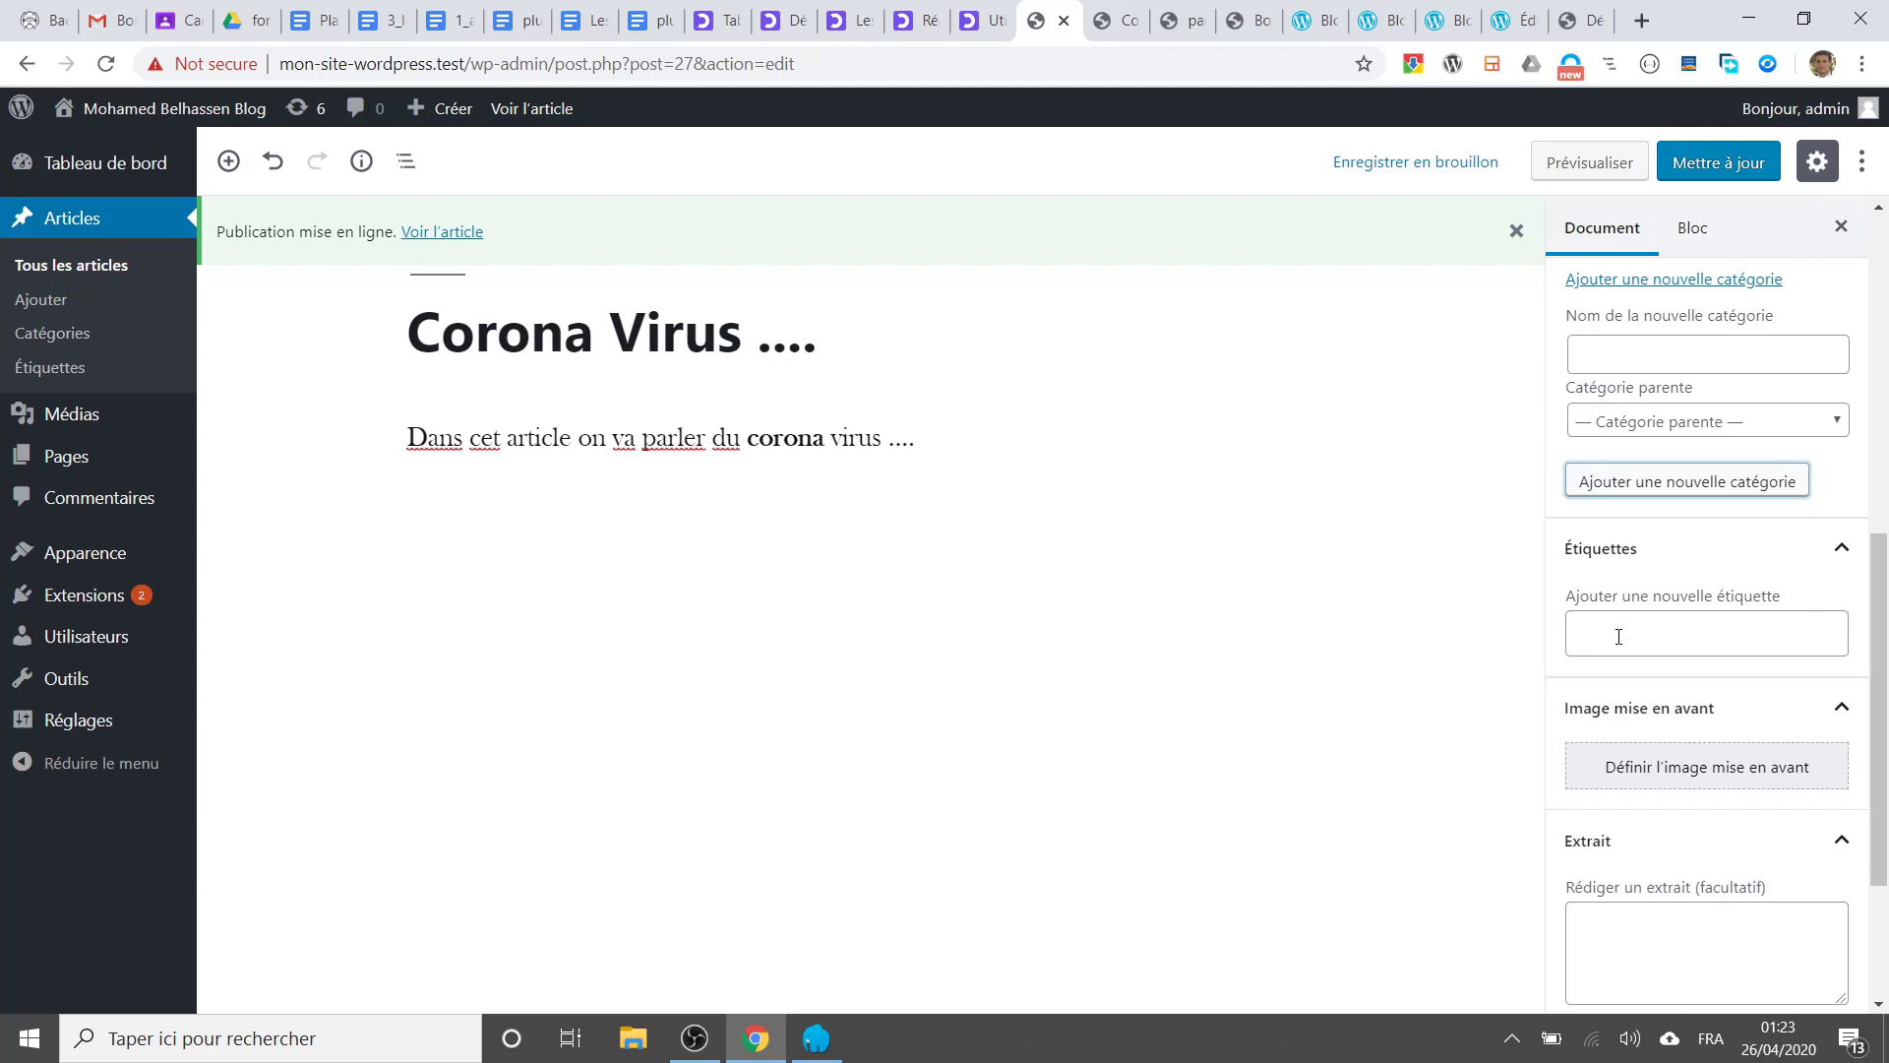
Step: Add the tags corona and covid2019 to the post, then open a blank browser tab
click(1619, 637)
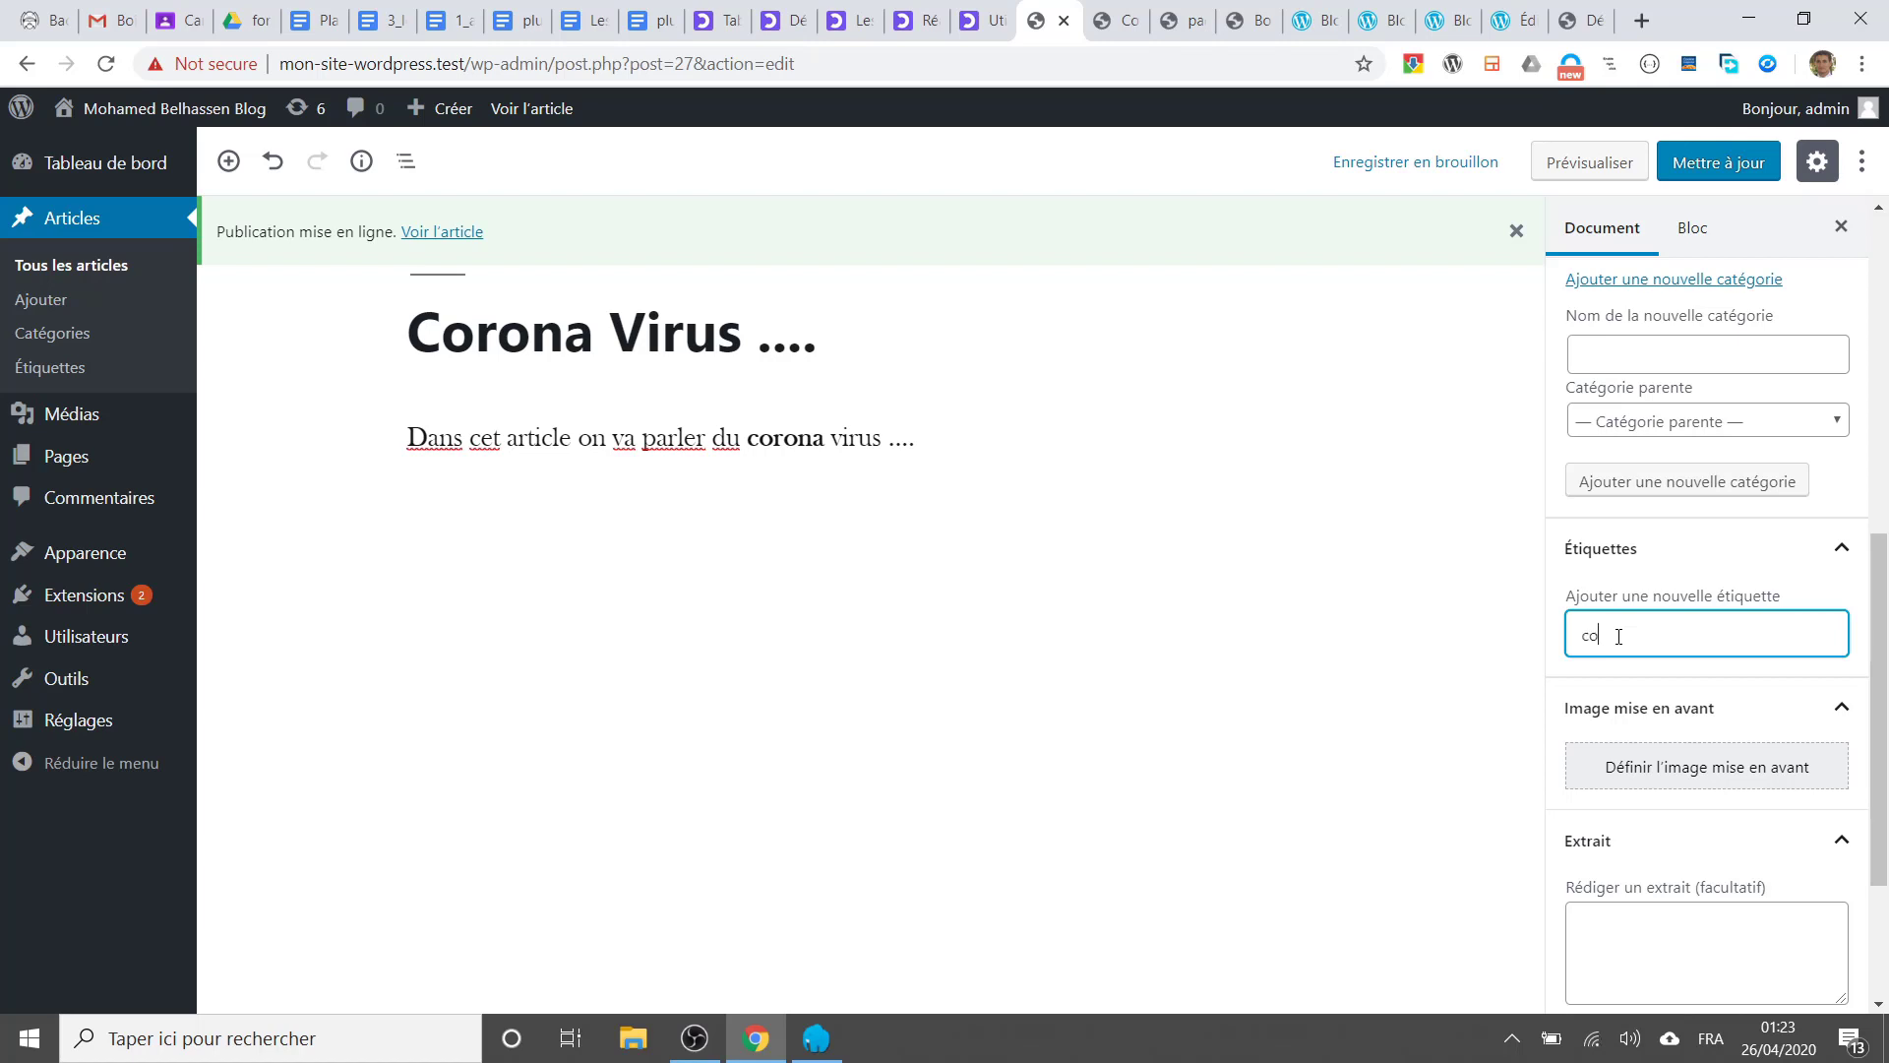
key(Return)
text(covid2019)
key(Return)
scroll(1673, 763, down, 3)
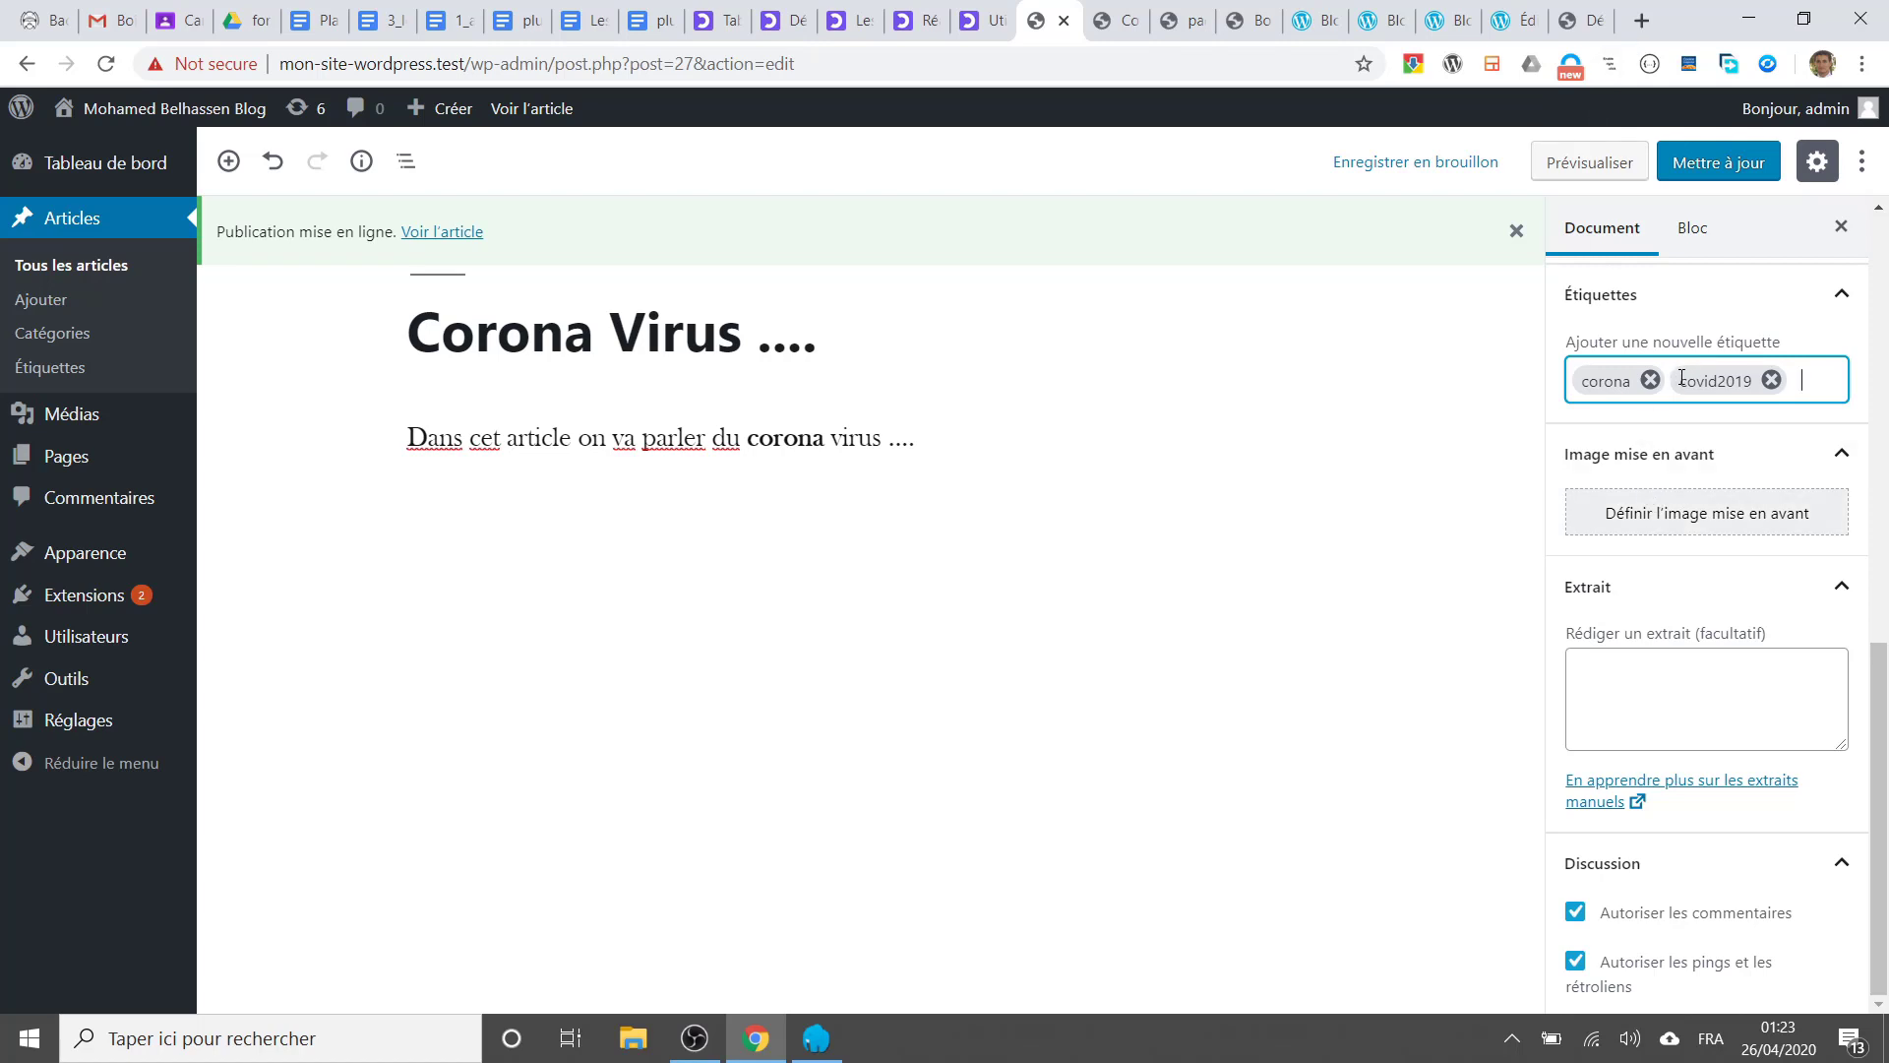
click(1642, 22)
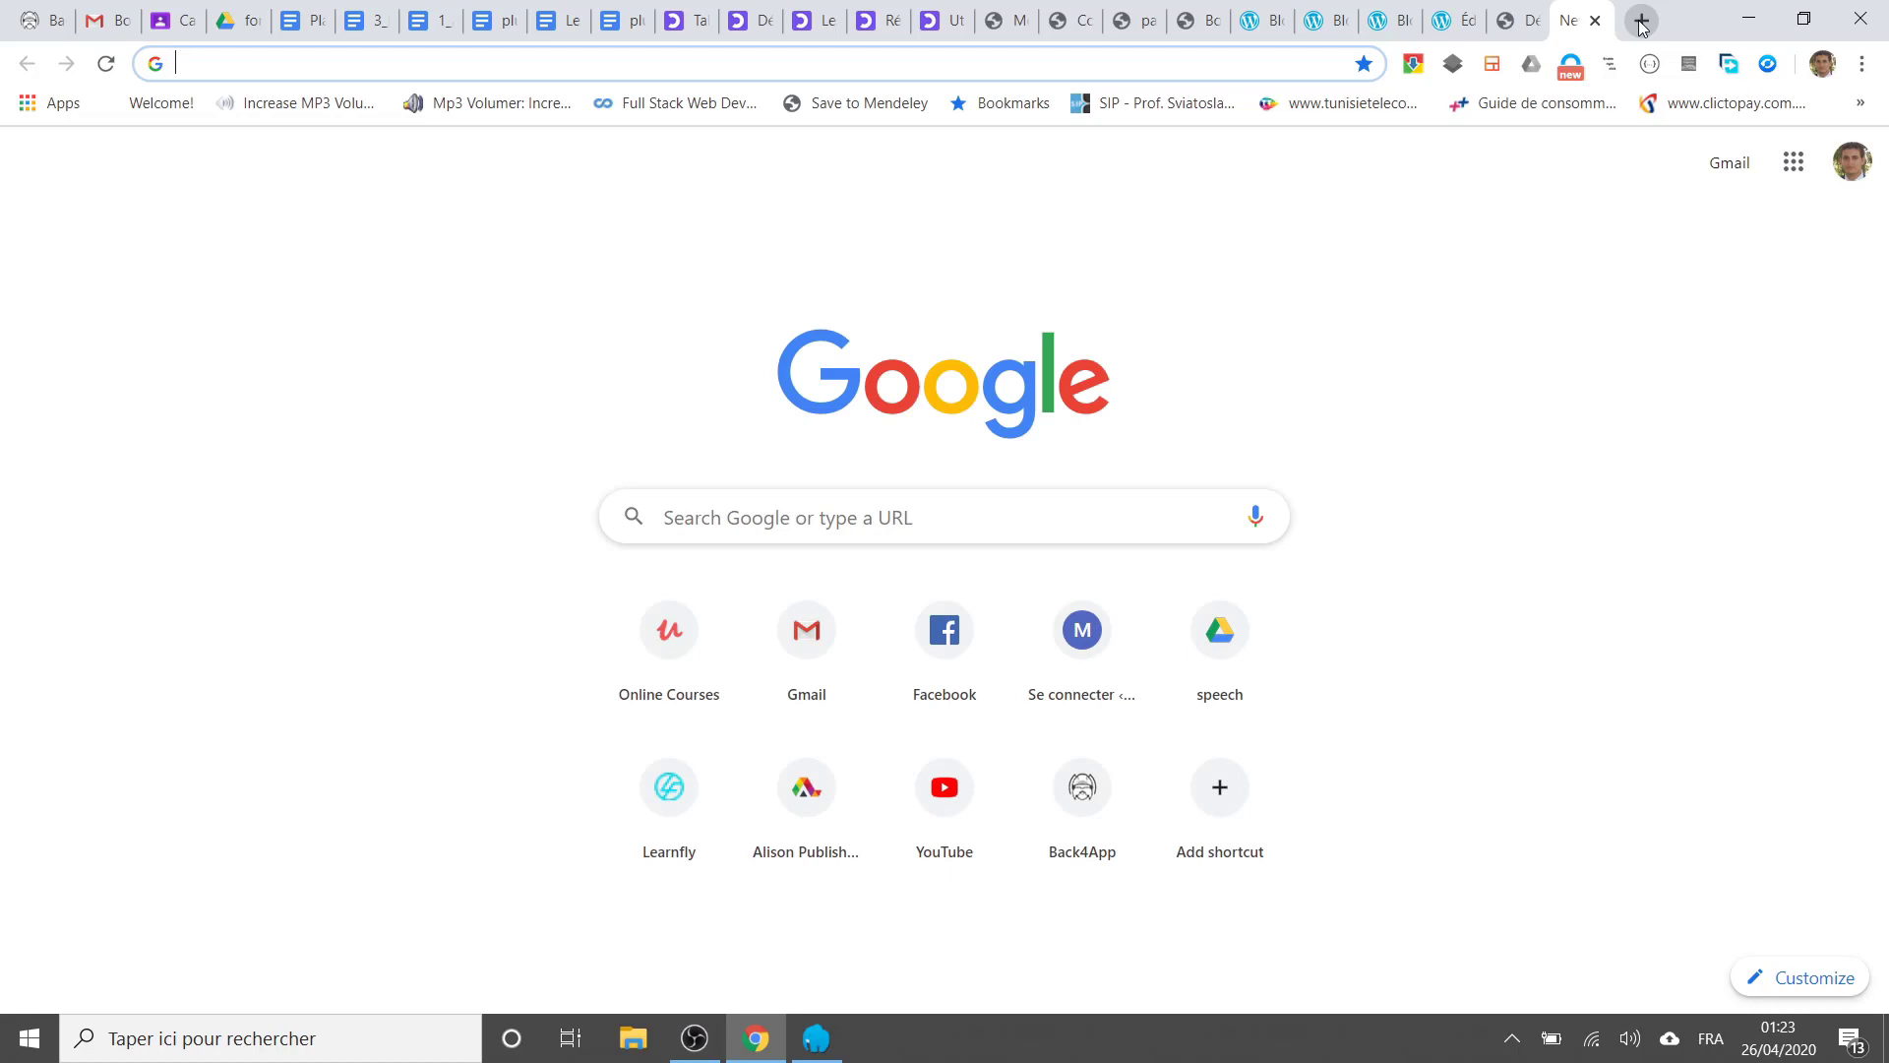
Step: Search Google Images for corona and preview the red coronavirus image
text(coroa)
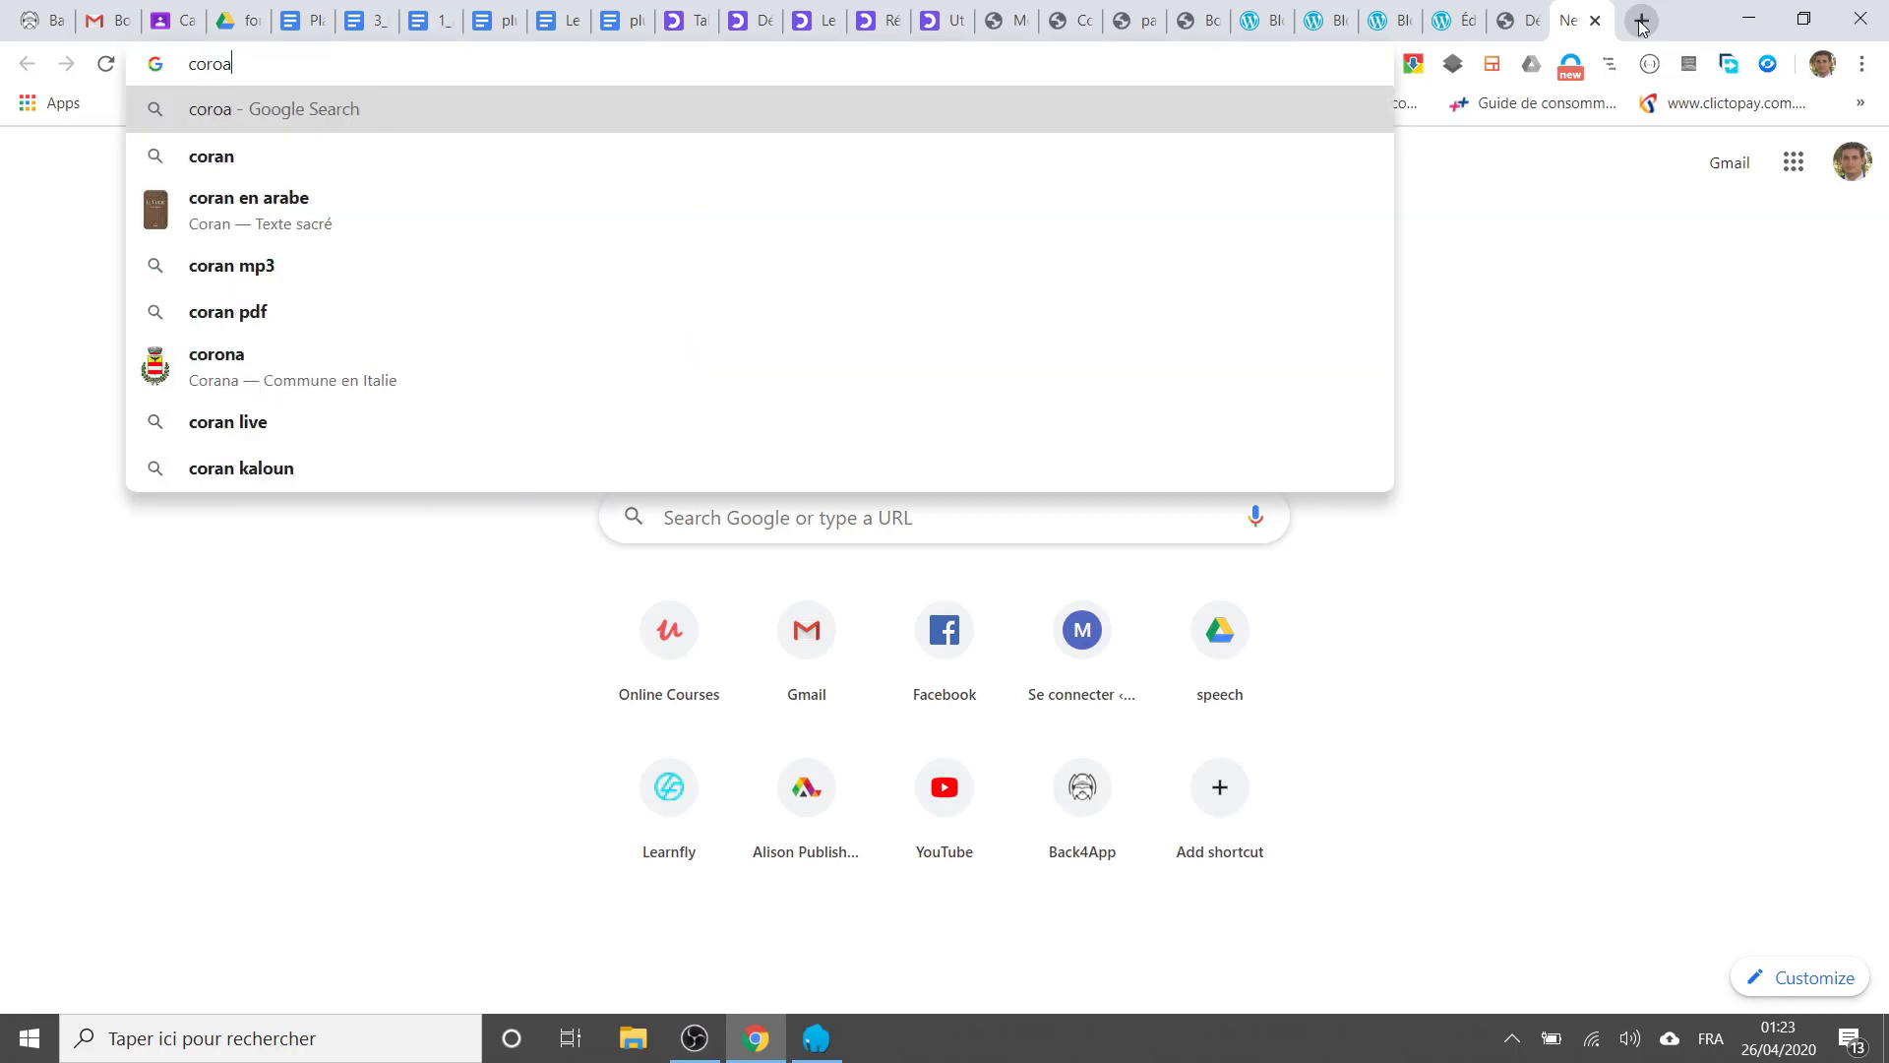
key(BackSpace)
text(na)
key(Return)
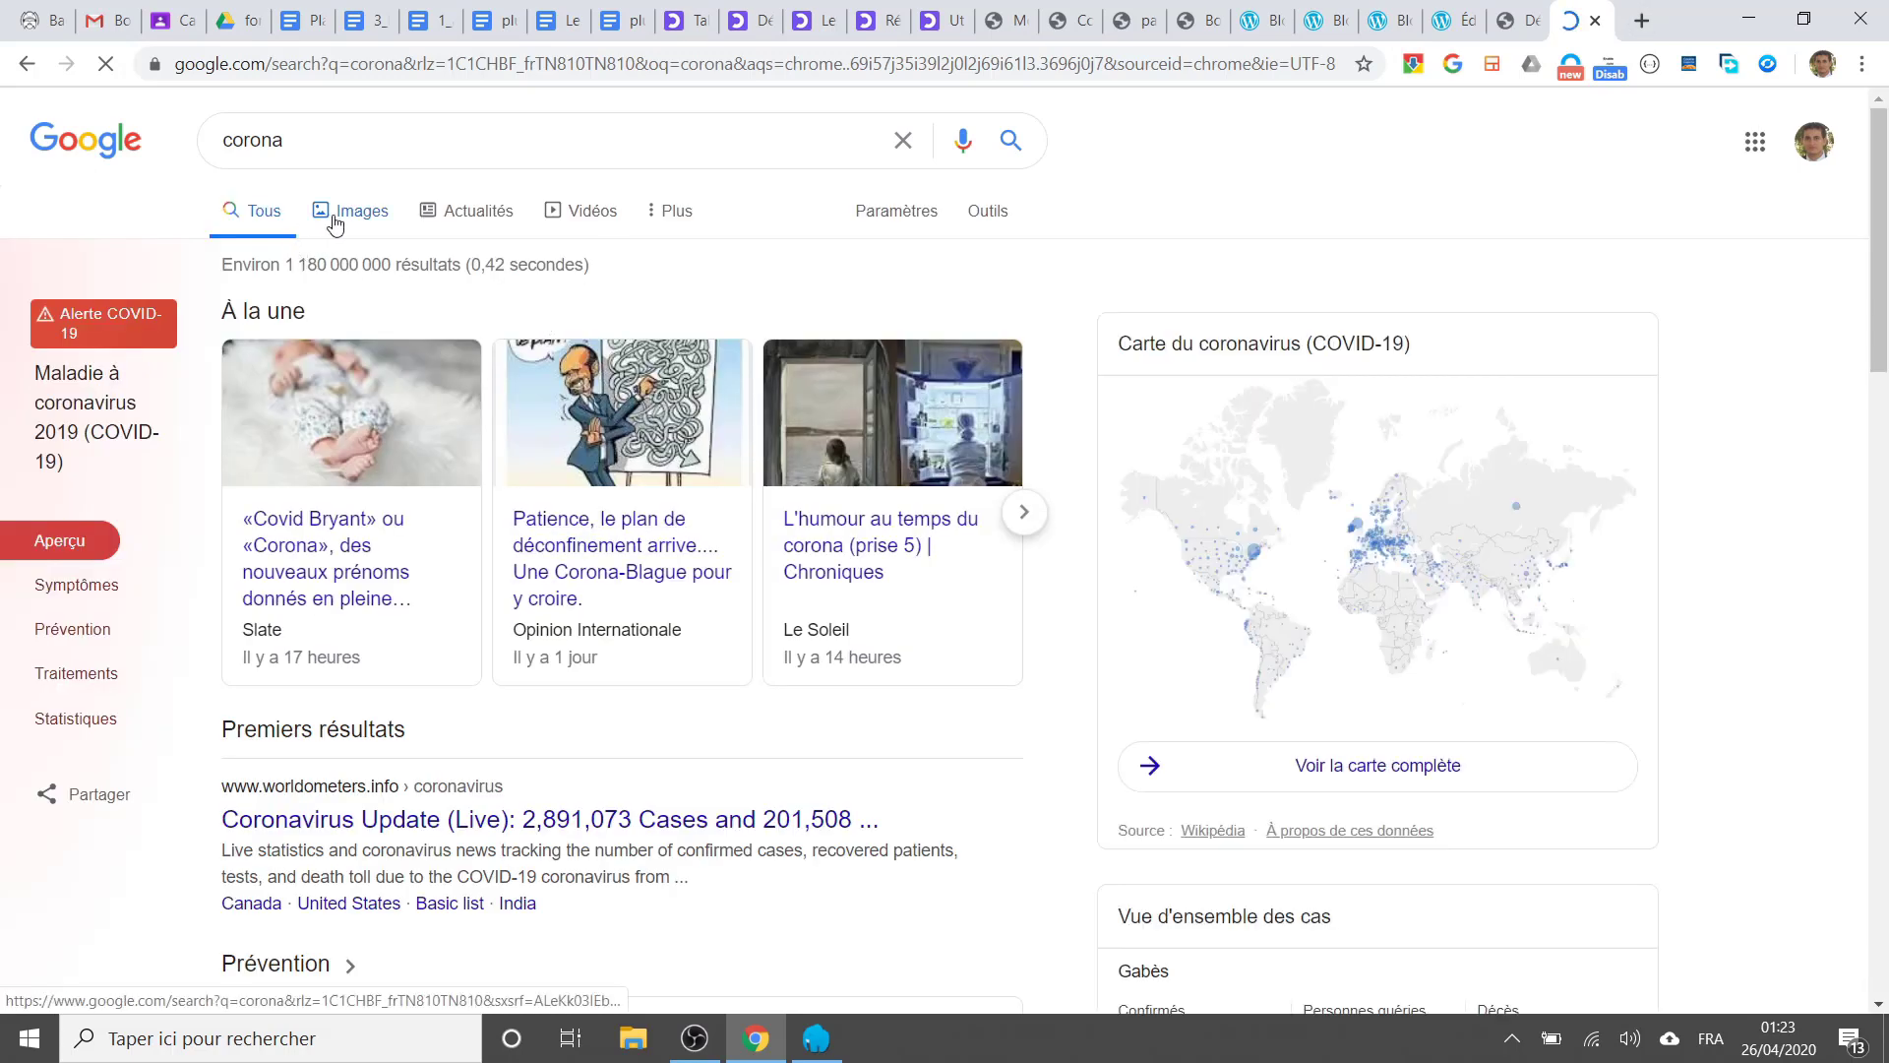
click(334, 222)
scroll(686, 522, down, 8)
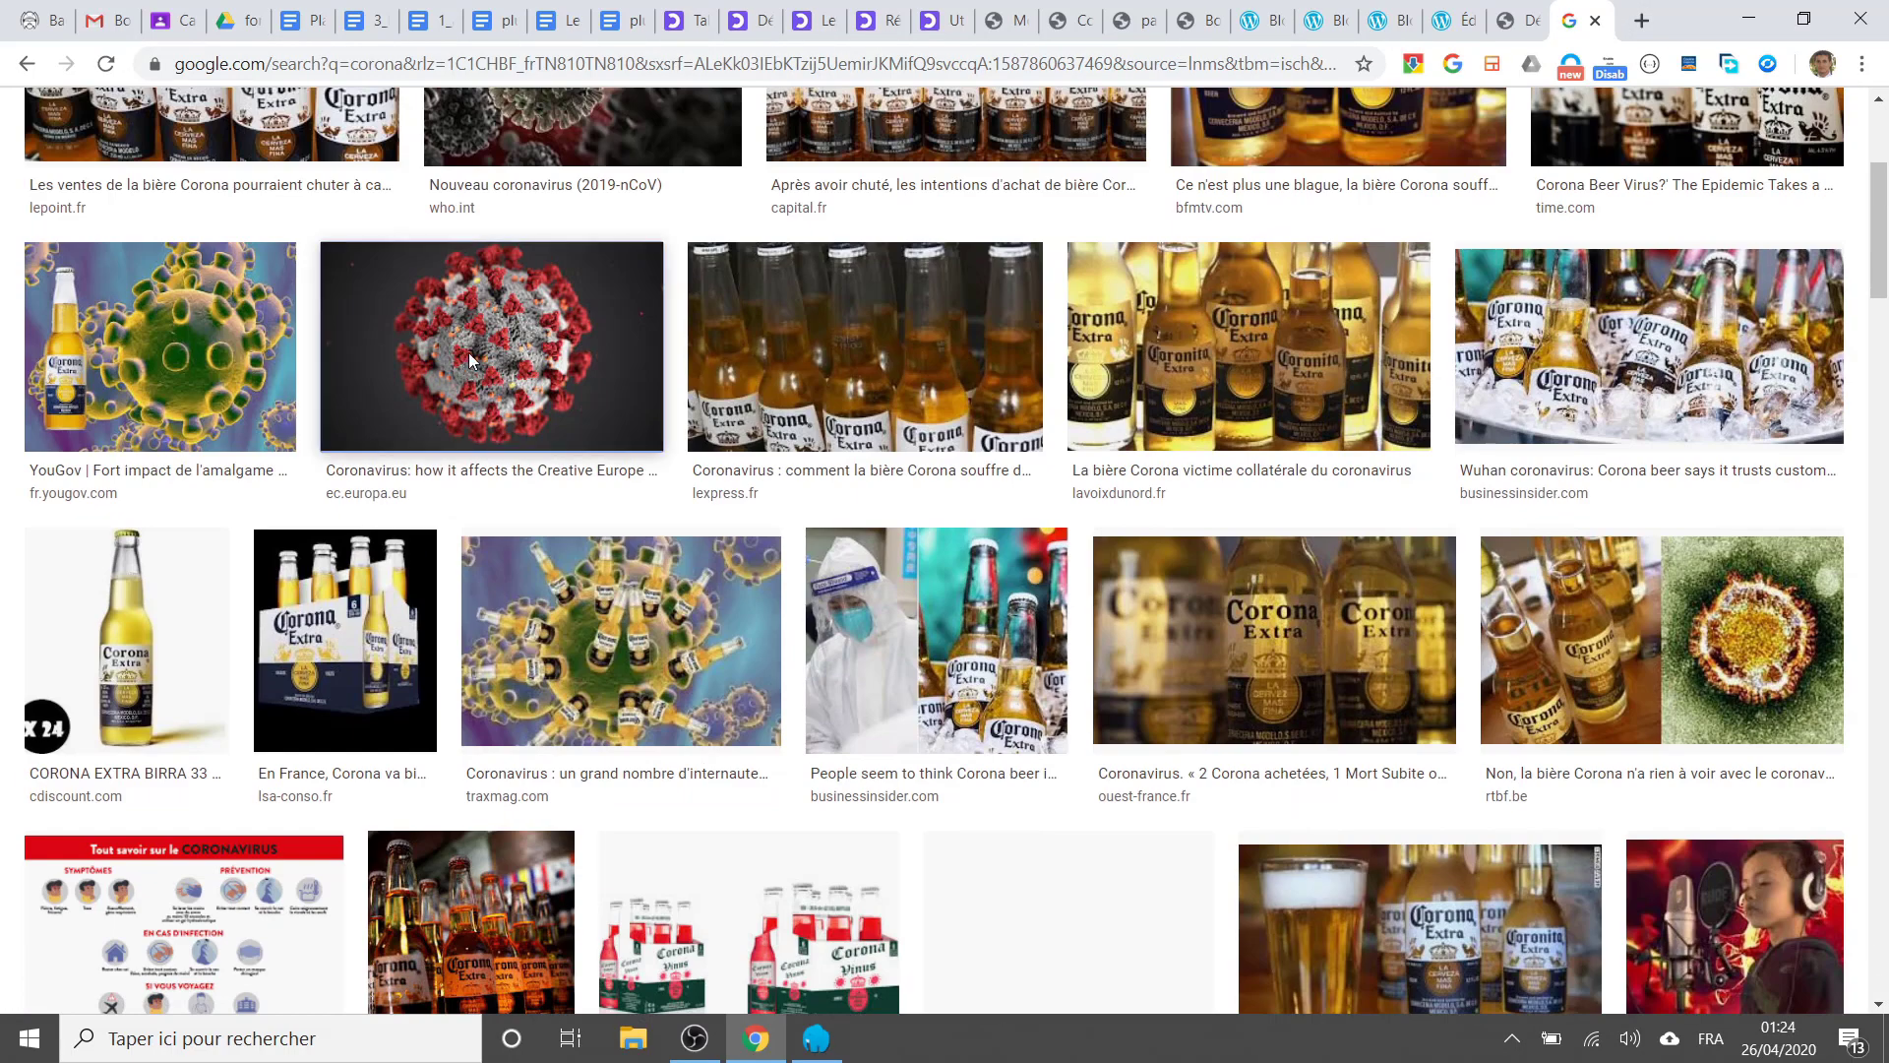
click(468, 352)
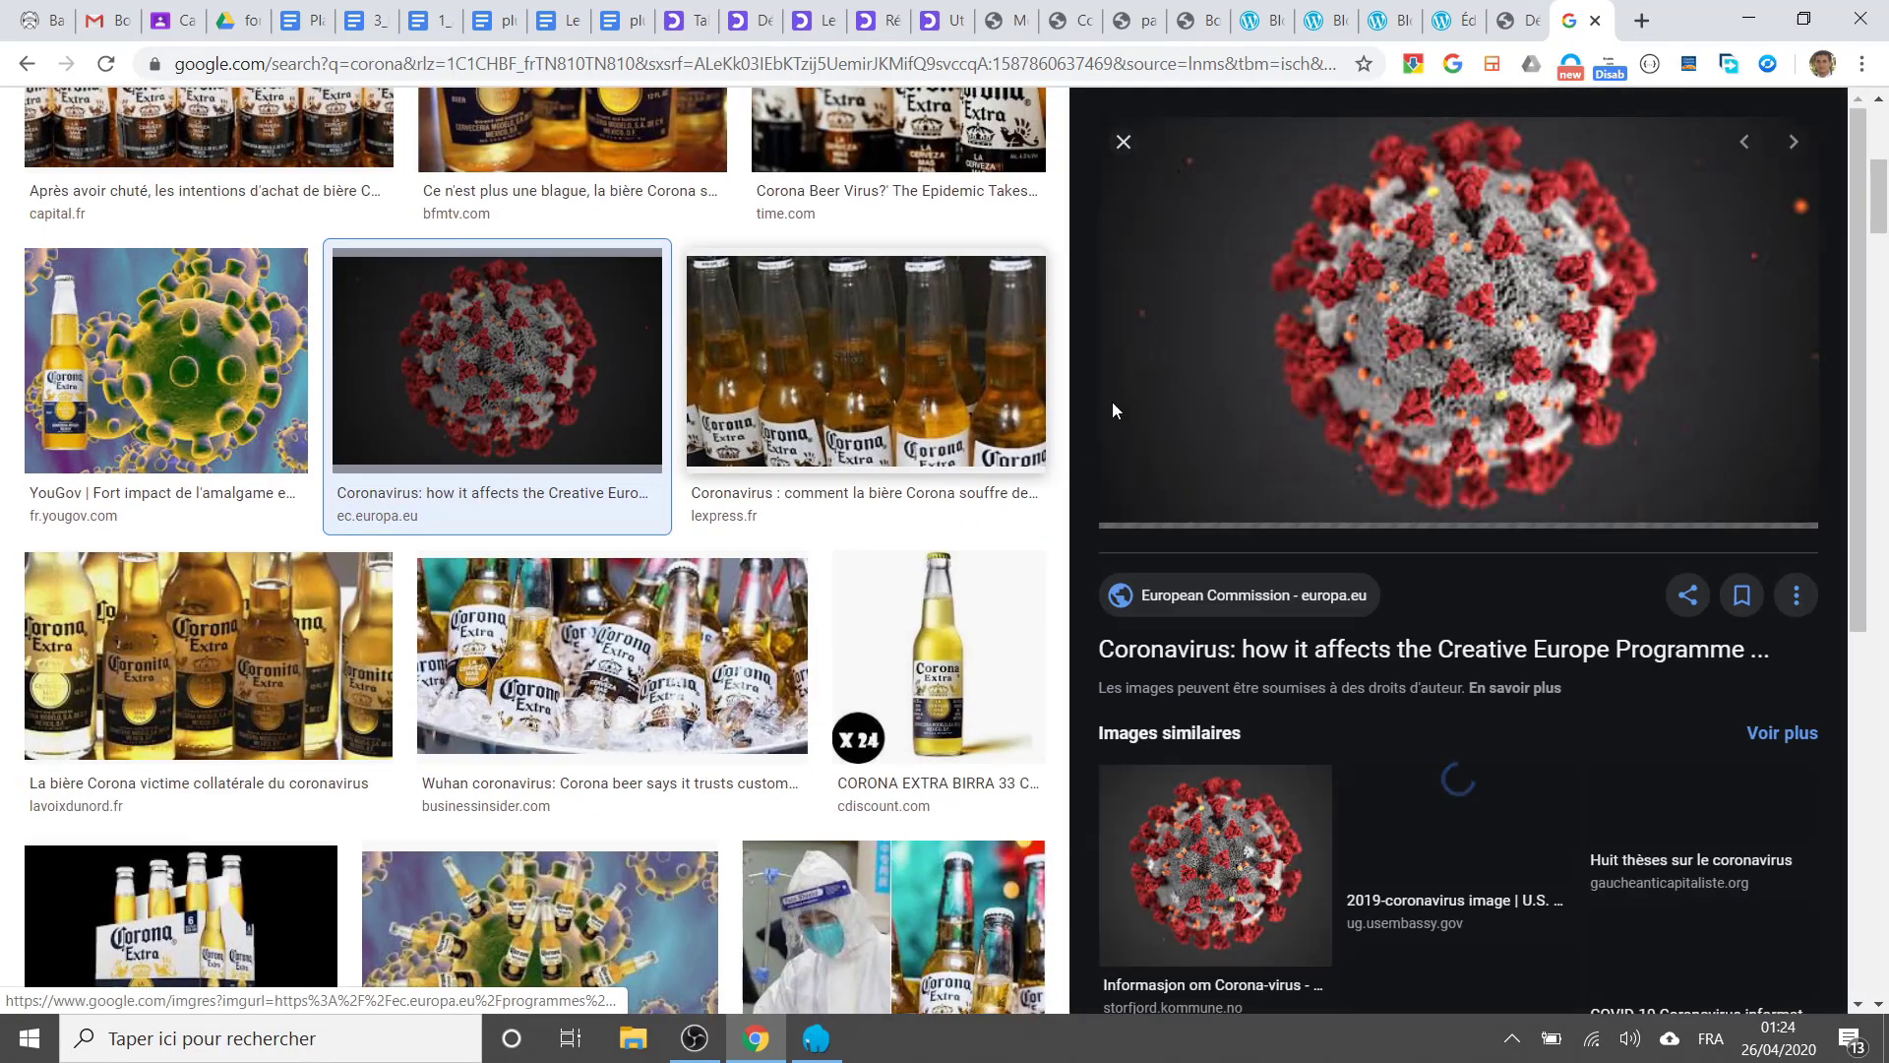
Step: Save the coronavirus image into the Images folder as corona.jpg
right_click(1343, 276)
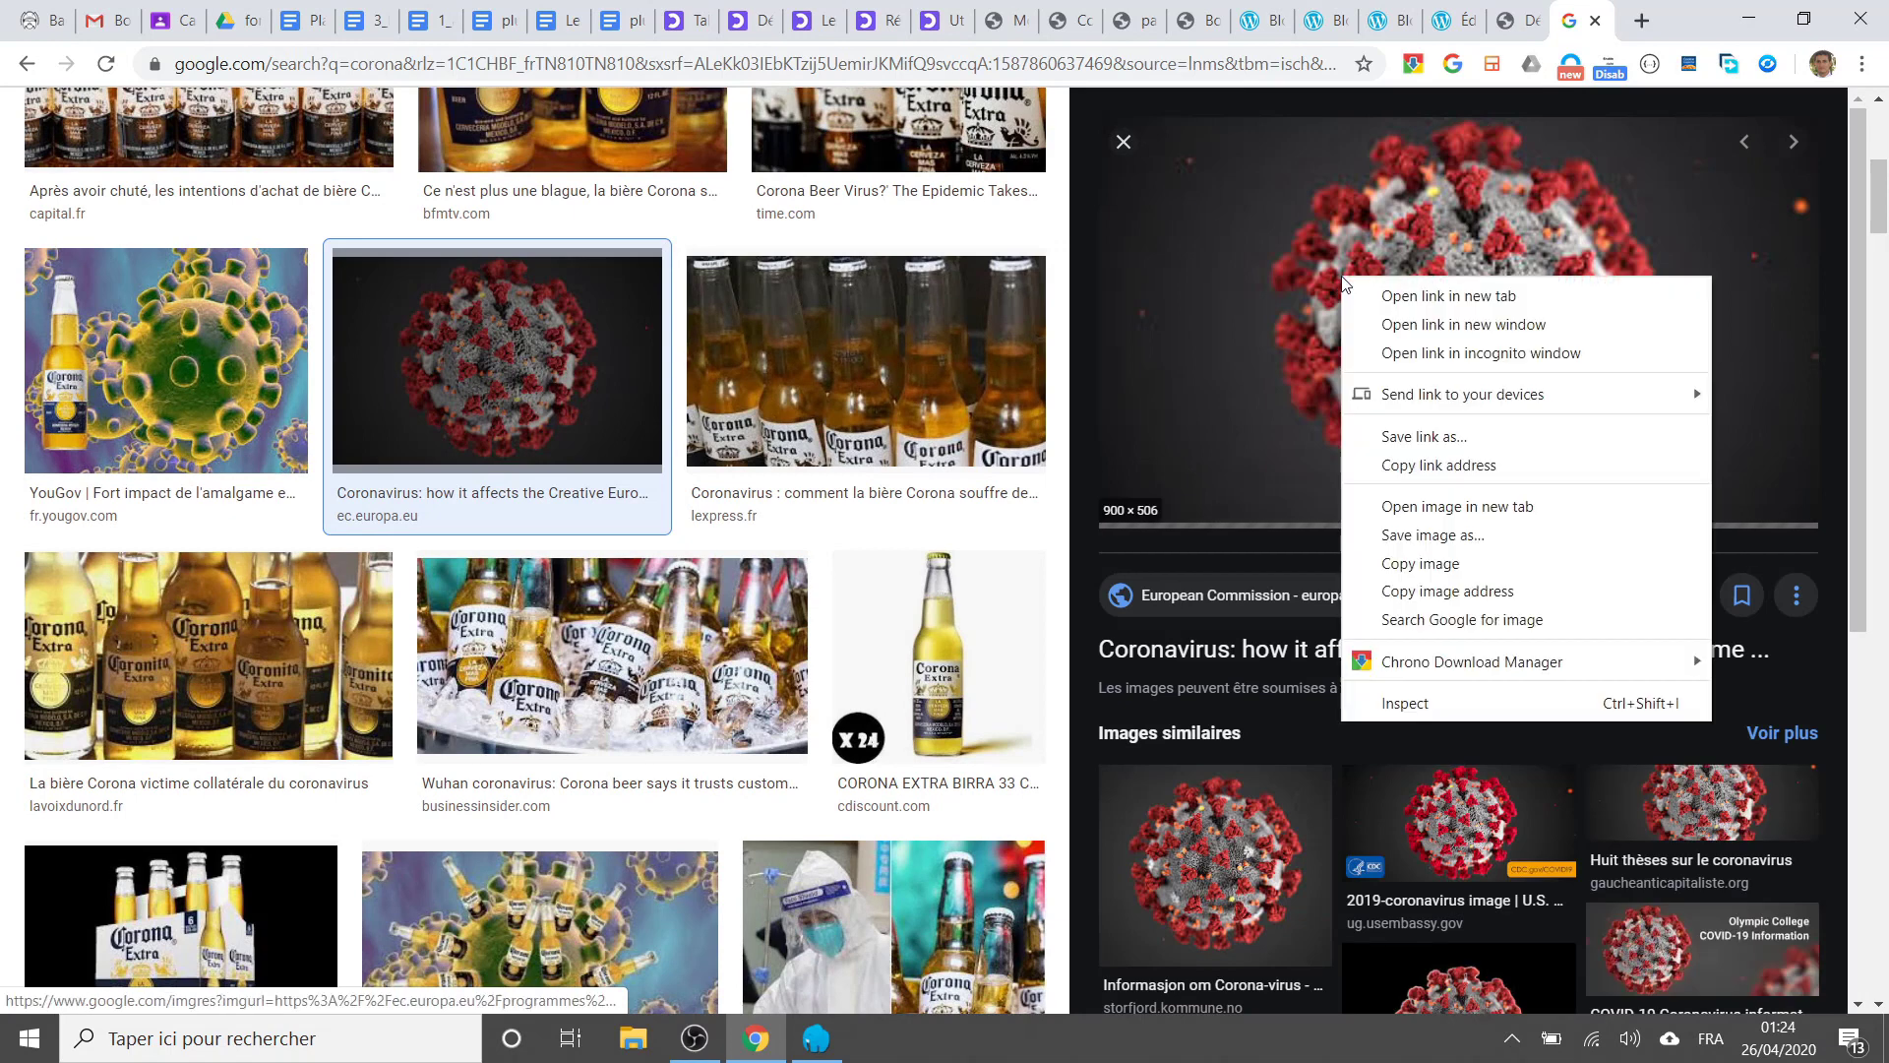
click(1500, 535)
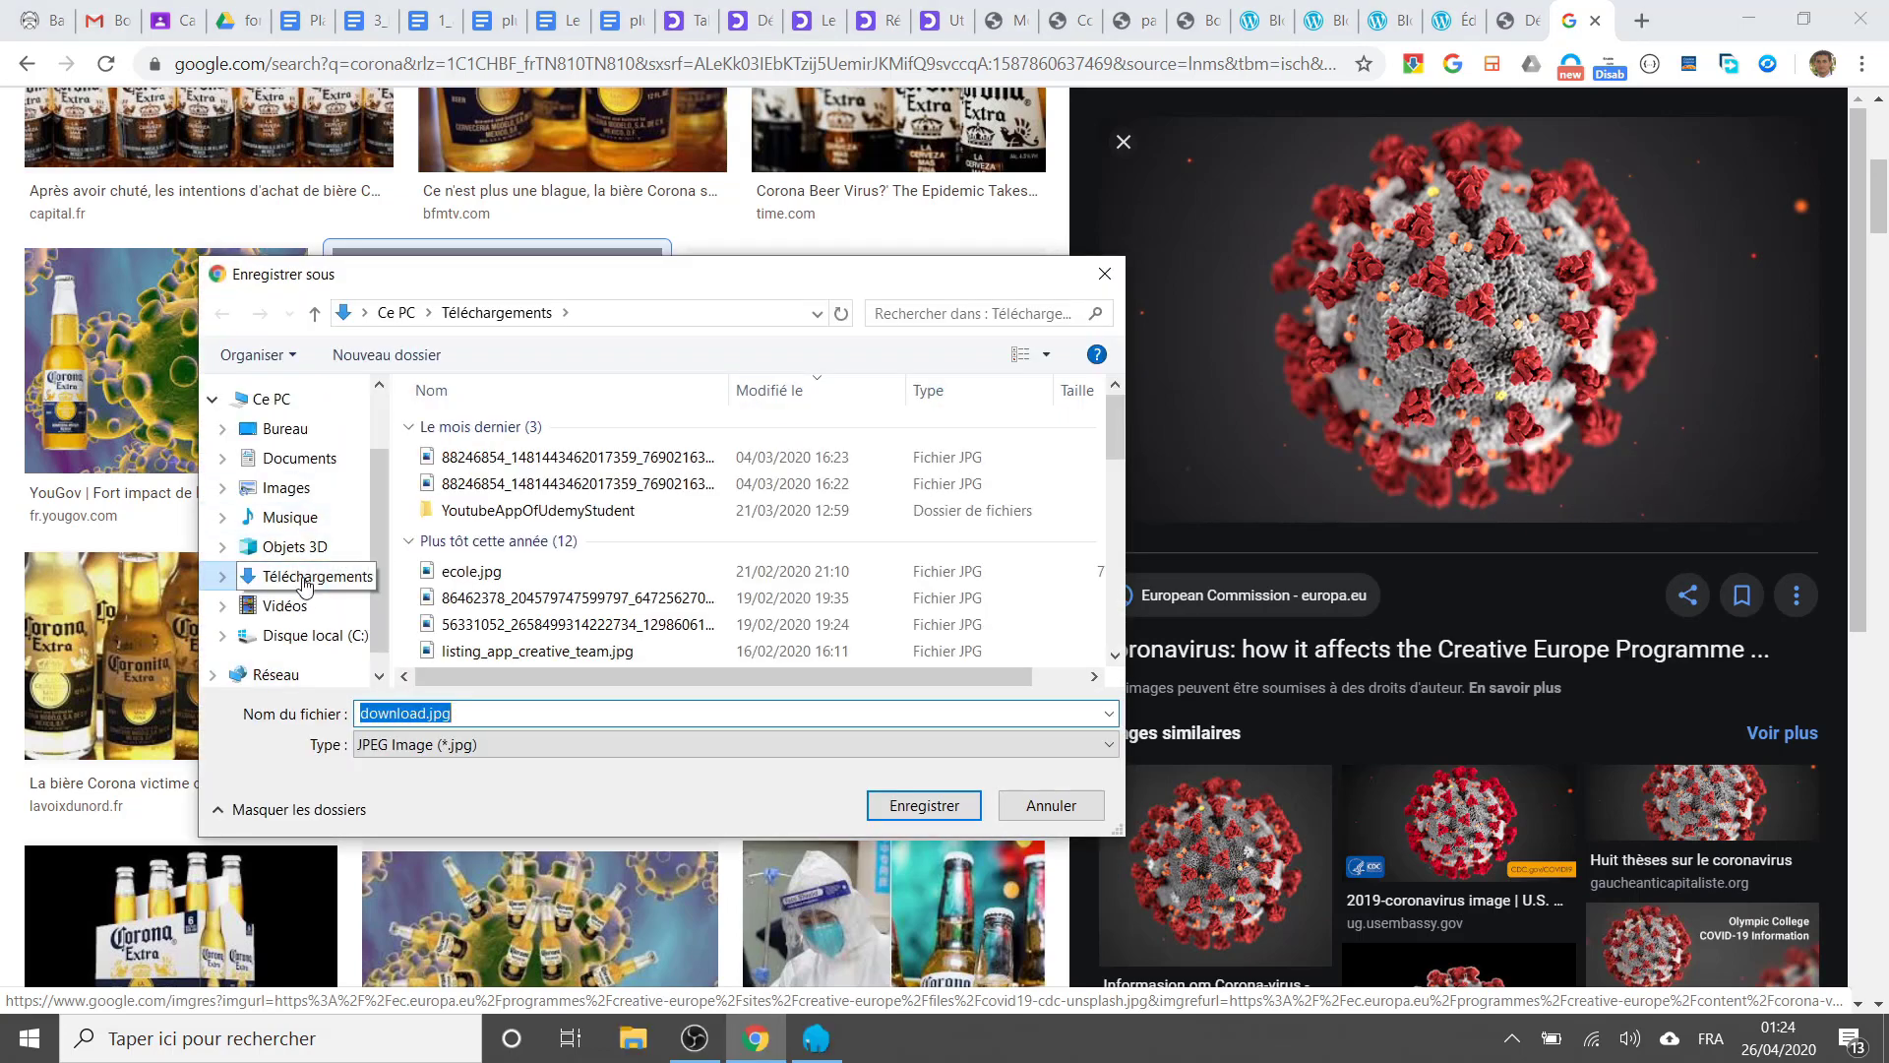
click(286, 489)
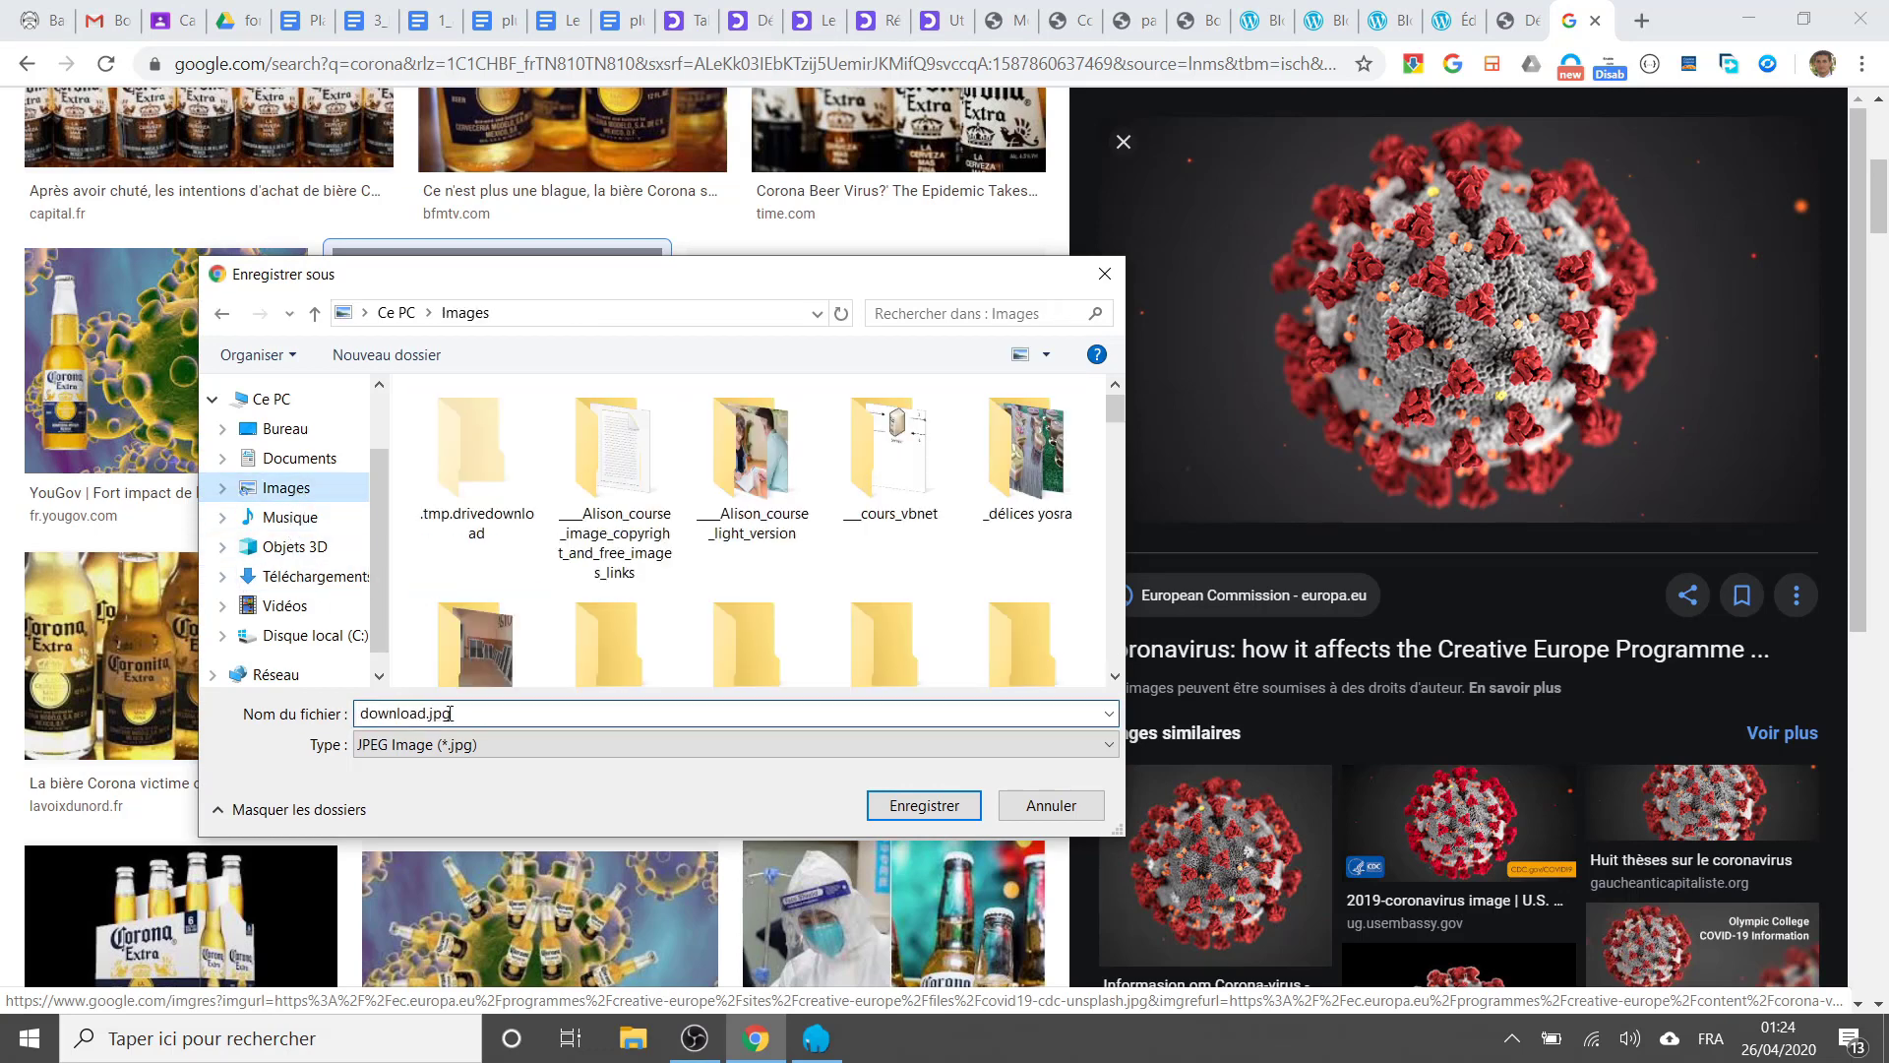
click(518, 717)
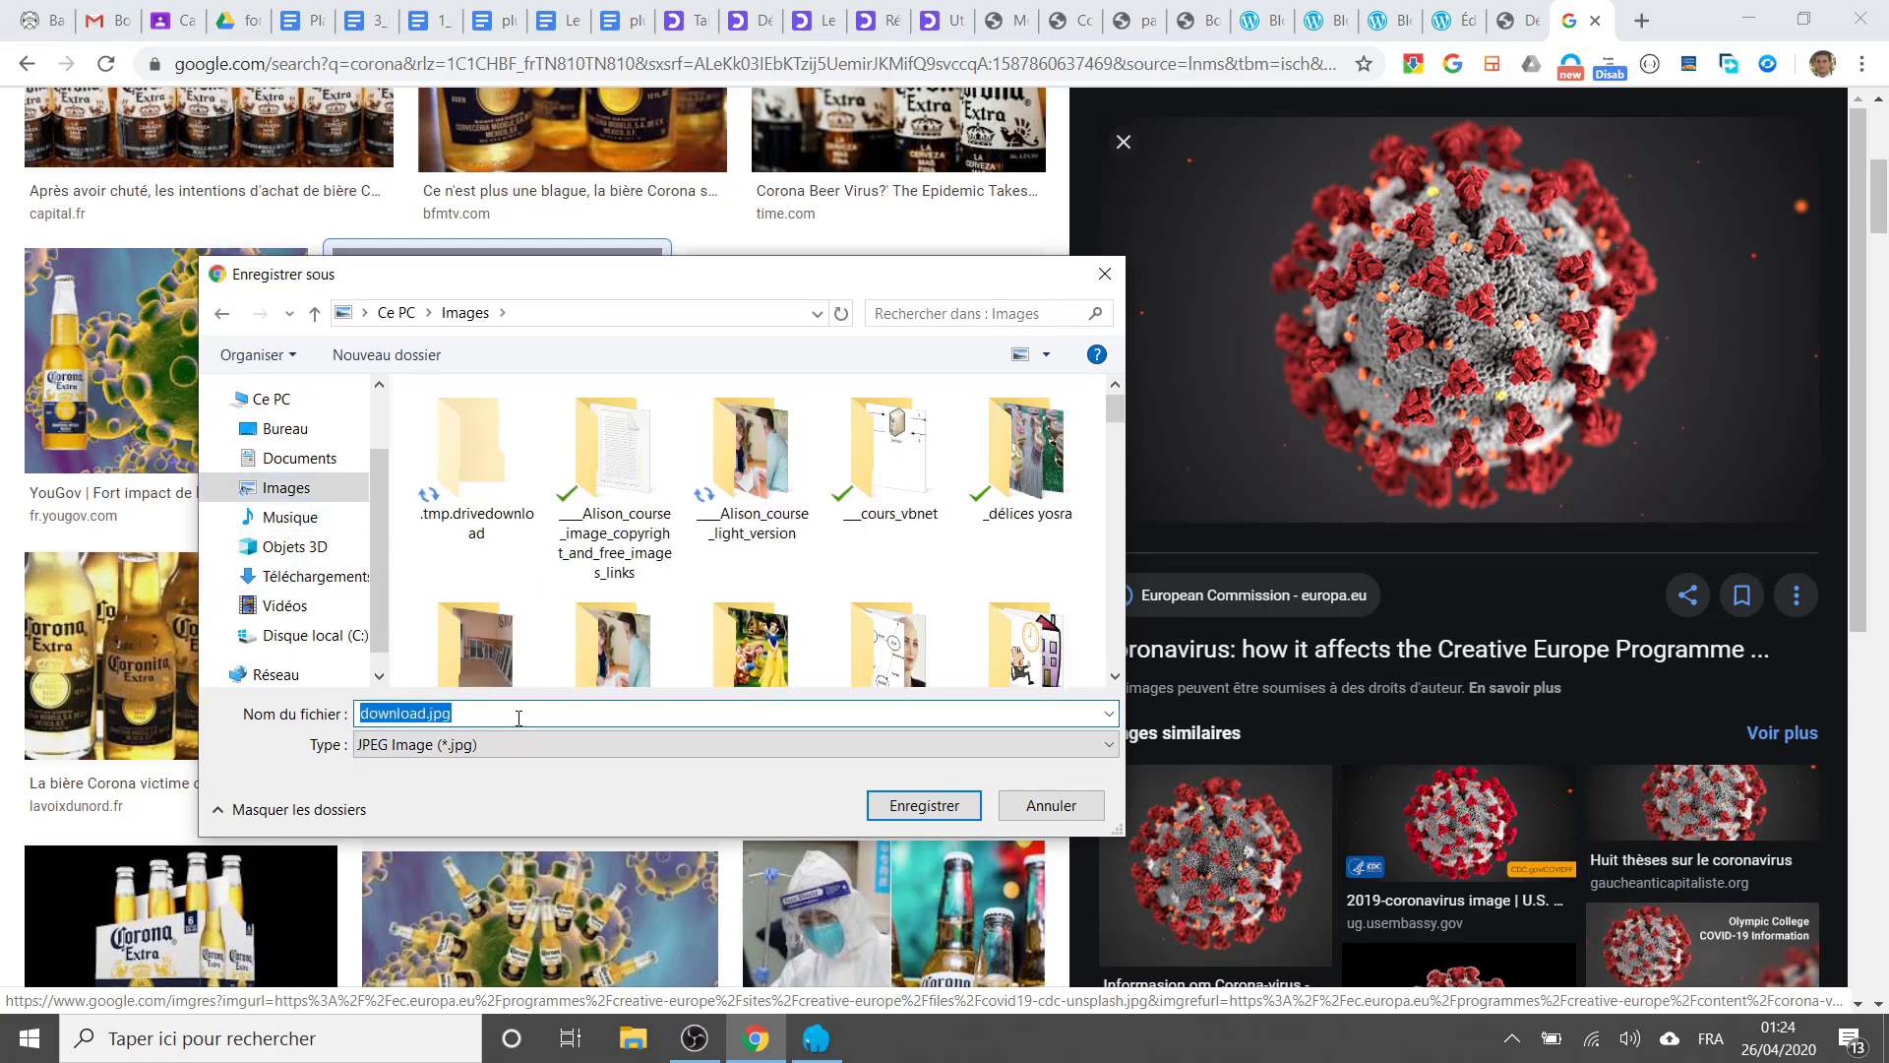
text(corona)
key(Return)
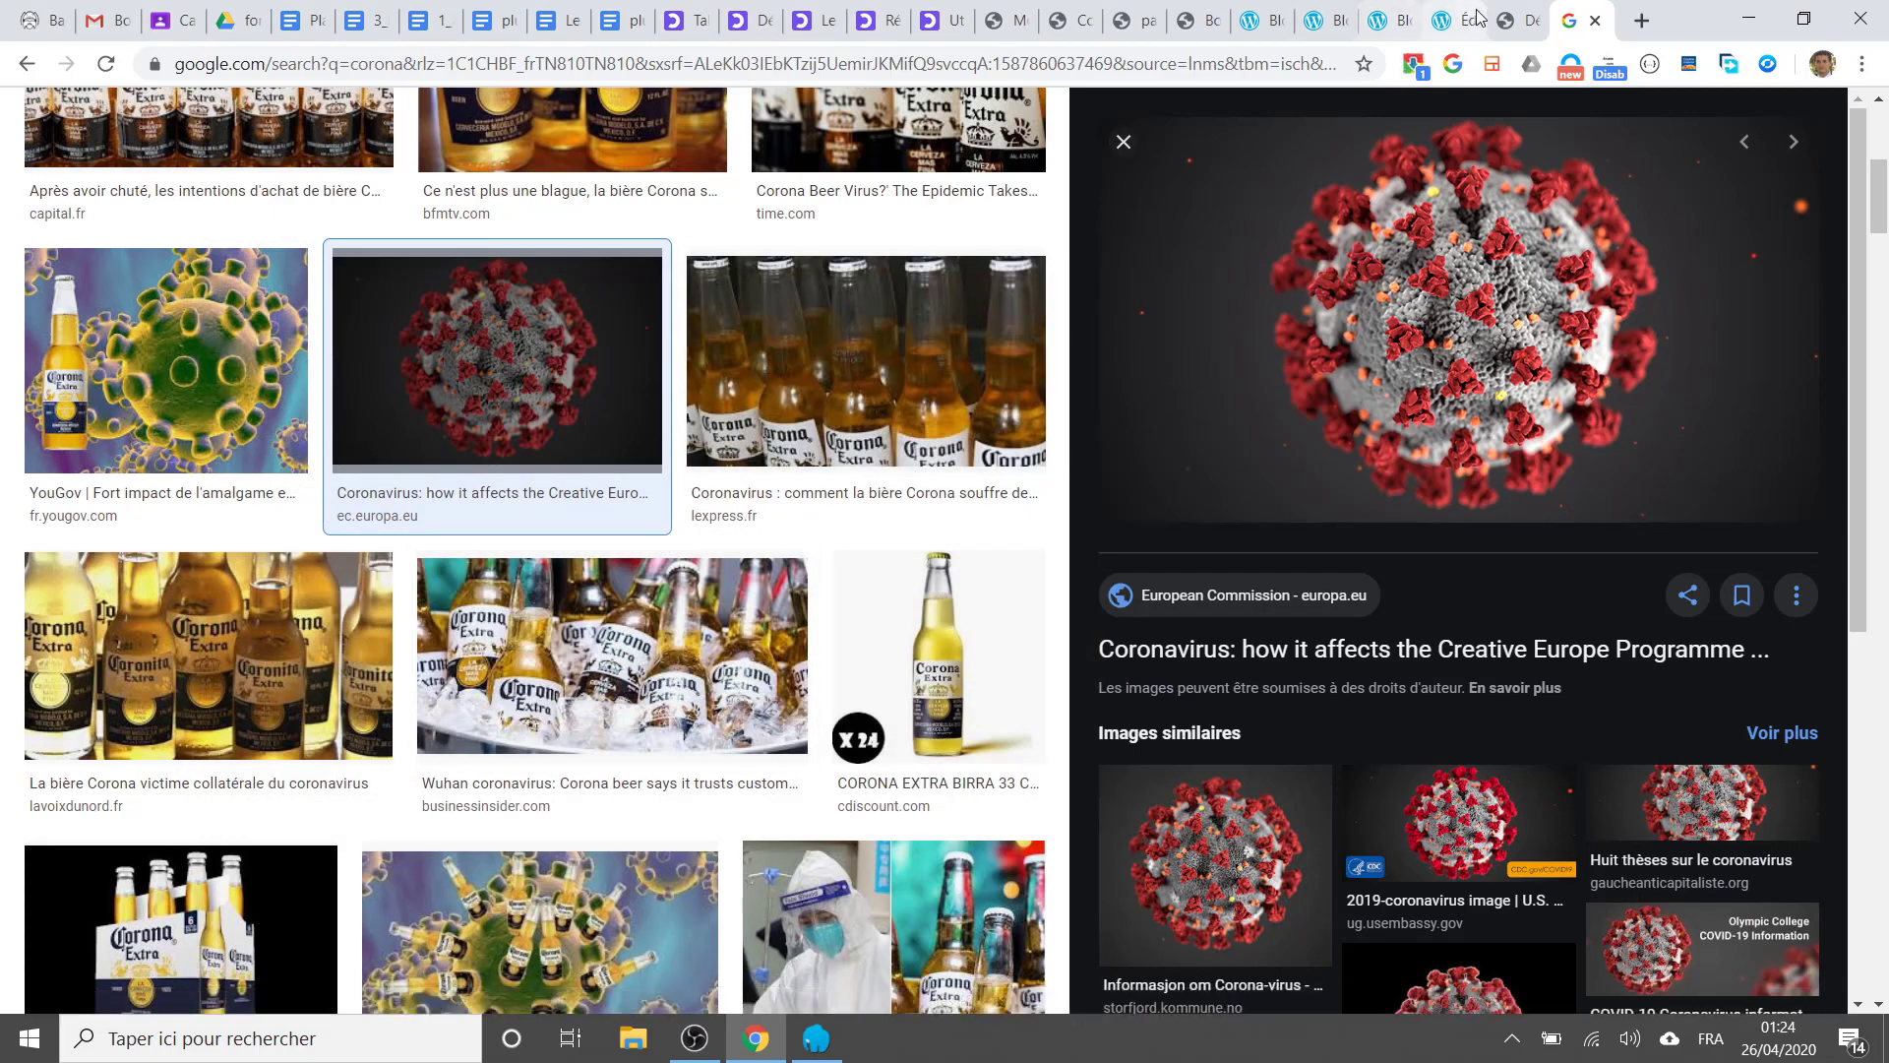
Step: Switch back to the WordPress tab showing the Corona Virus post editor
click(1517, 20)
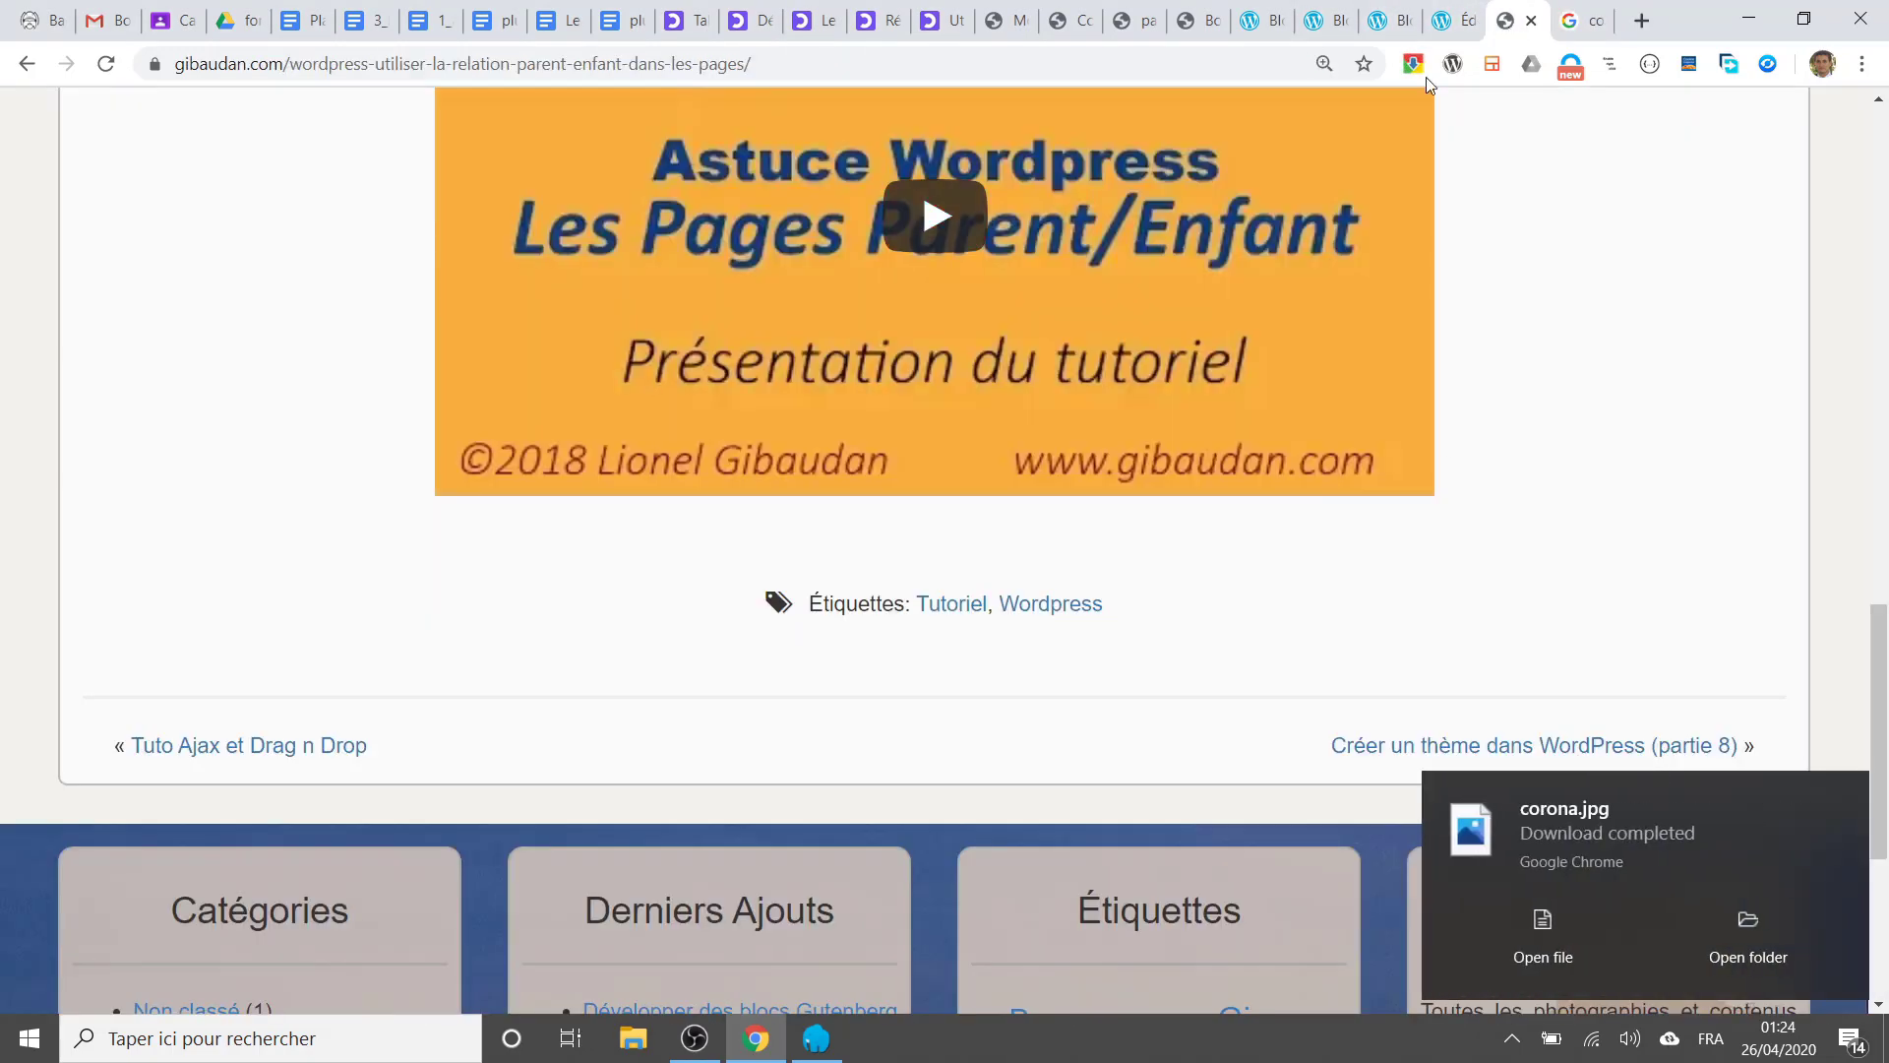
click(1195, 20)
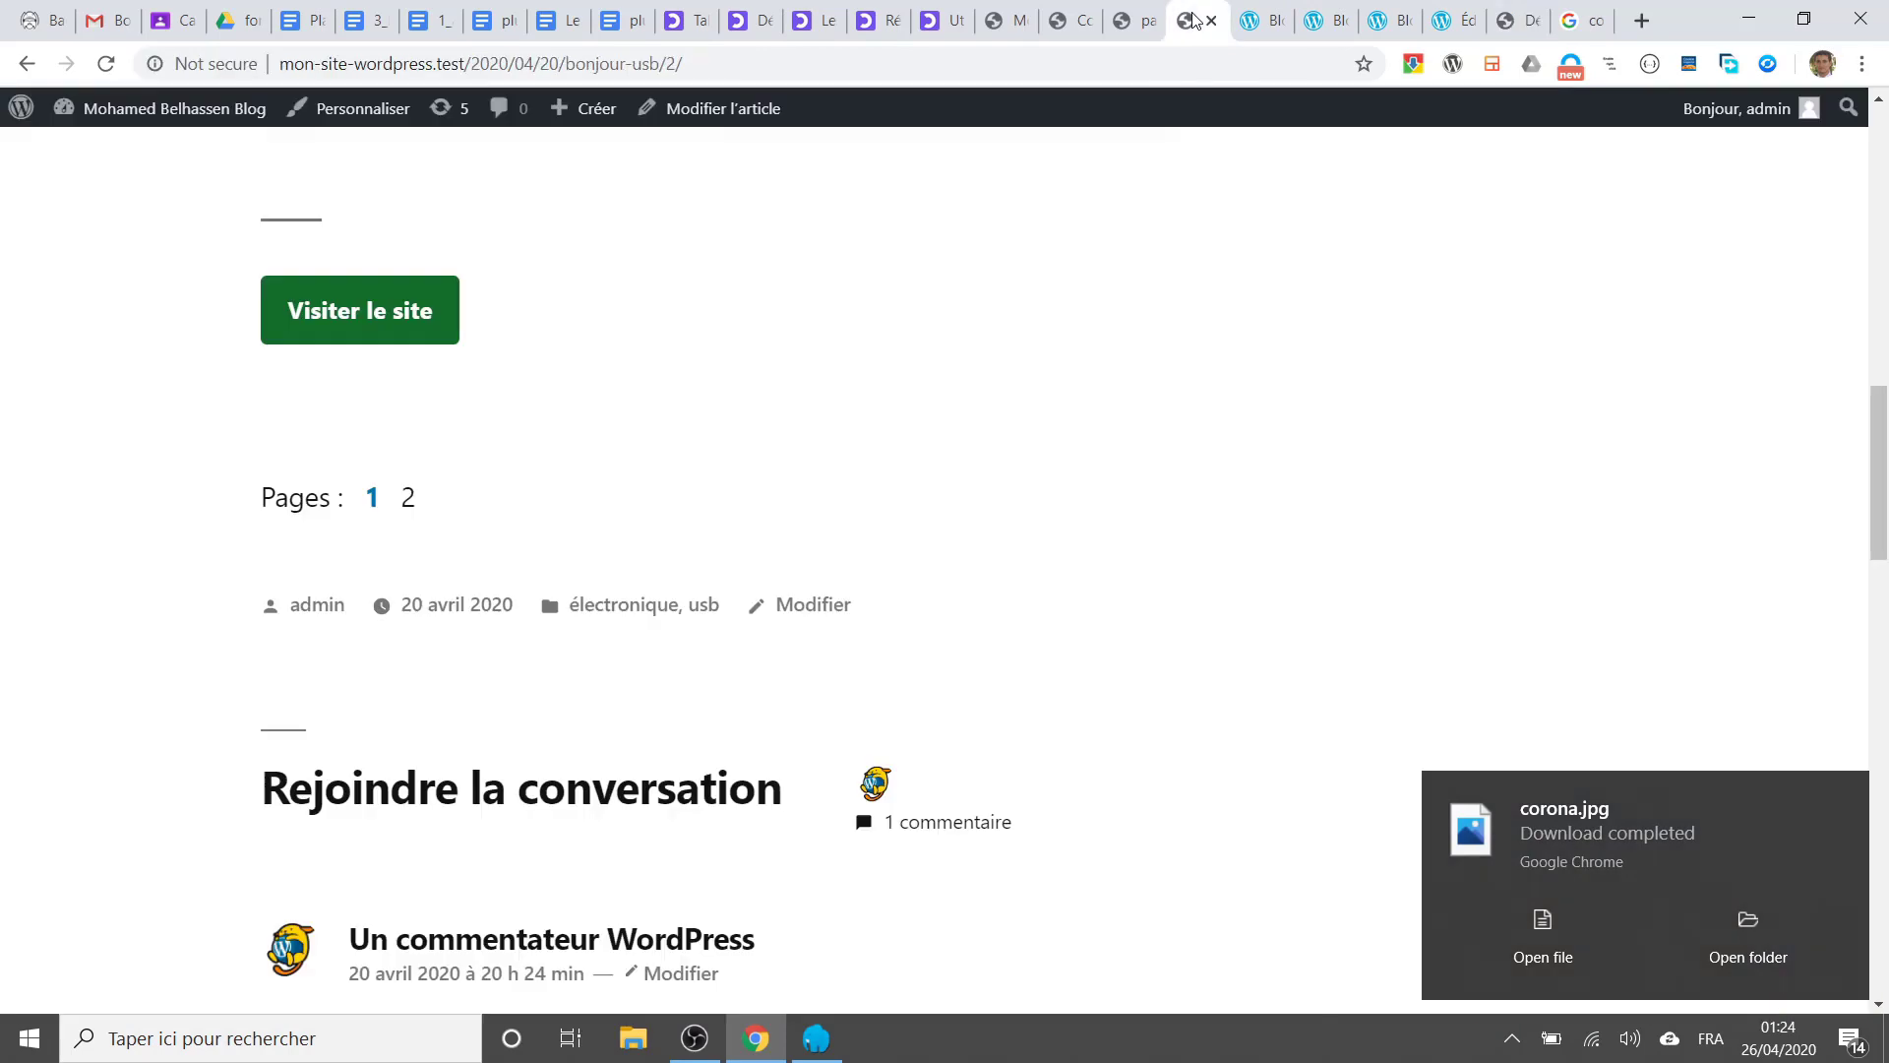
click(1119, 18)
click(1071, 19)
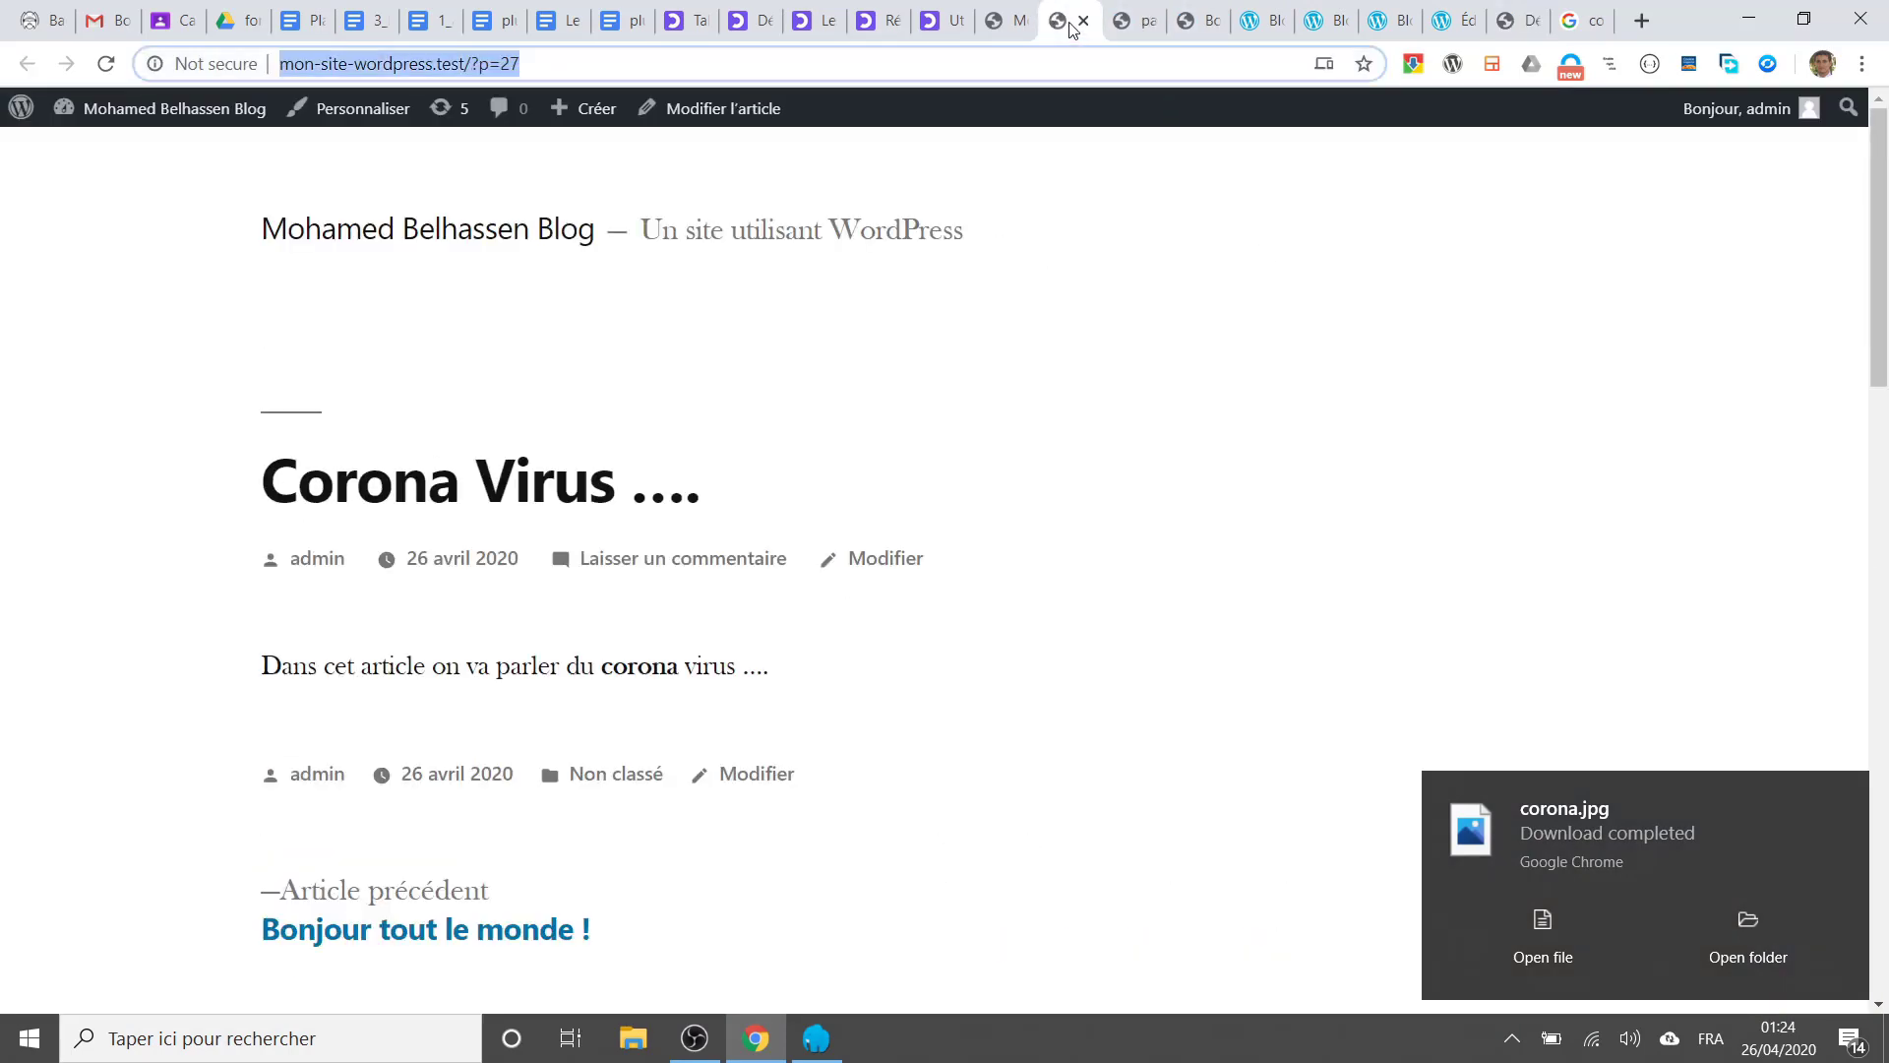
click(1006, 20)
Step: Upload corona.jpg from the Images folder to the media library for the featured image
click(1750, 522)
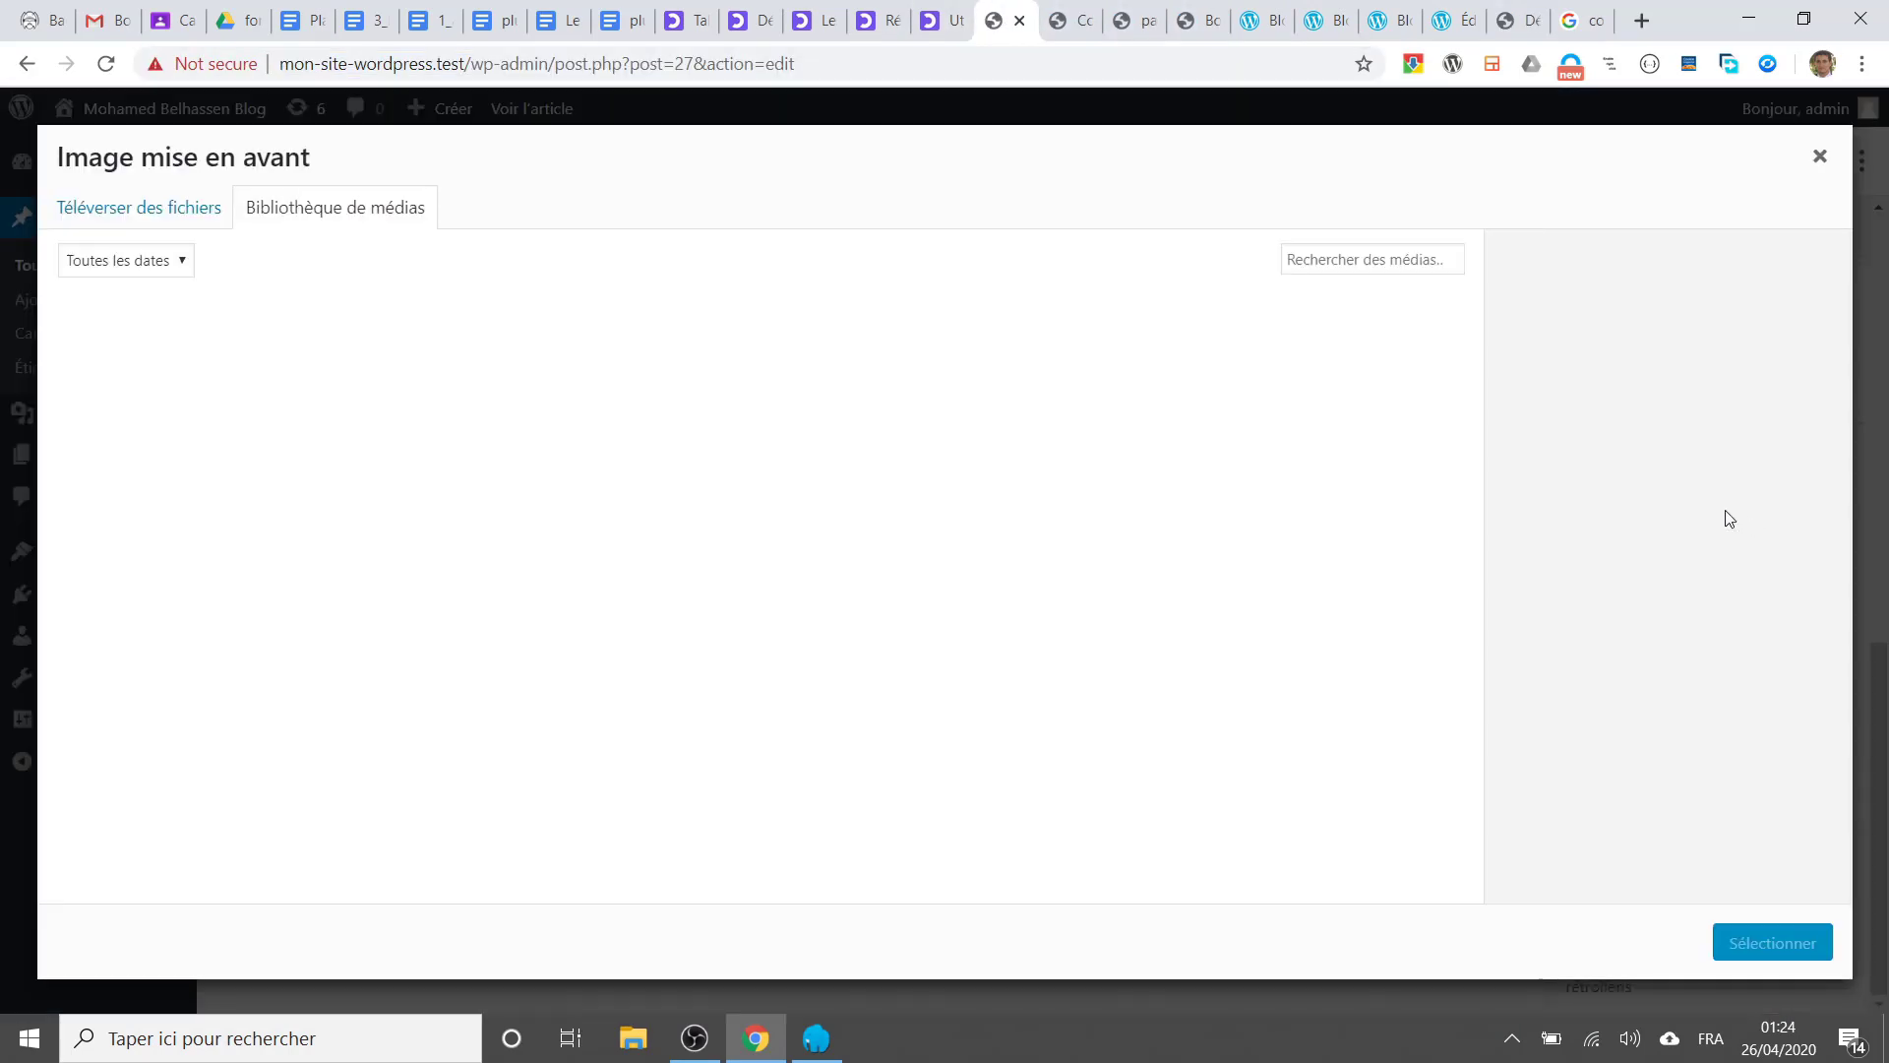
click(103, 207)
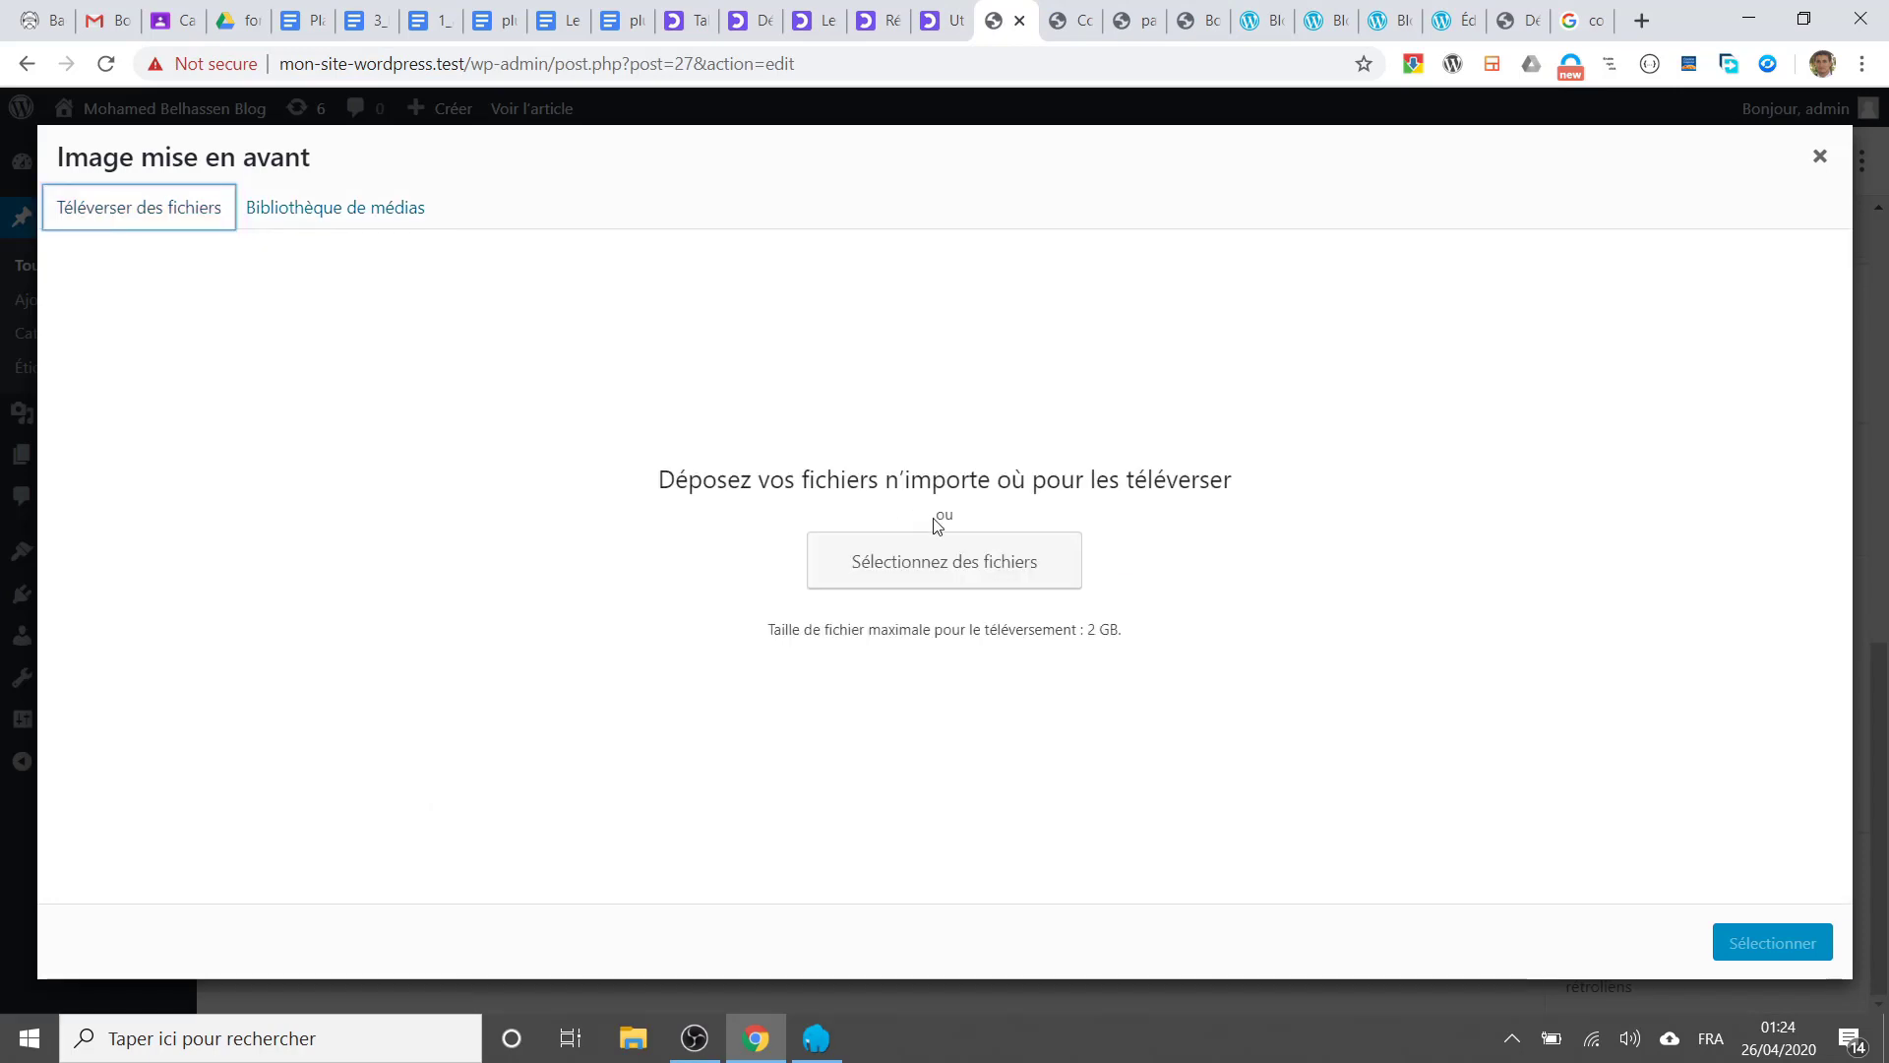
click(989, 563)
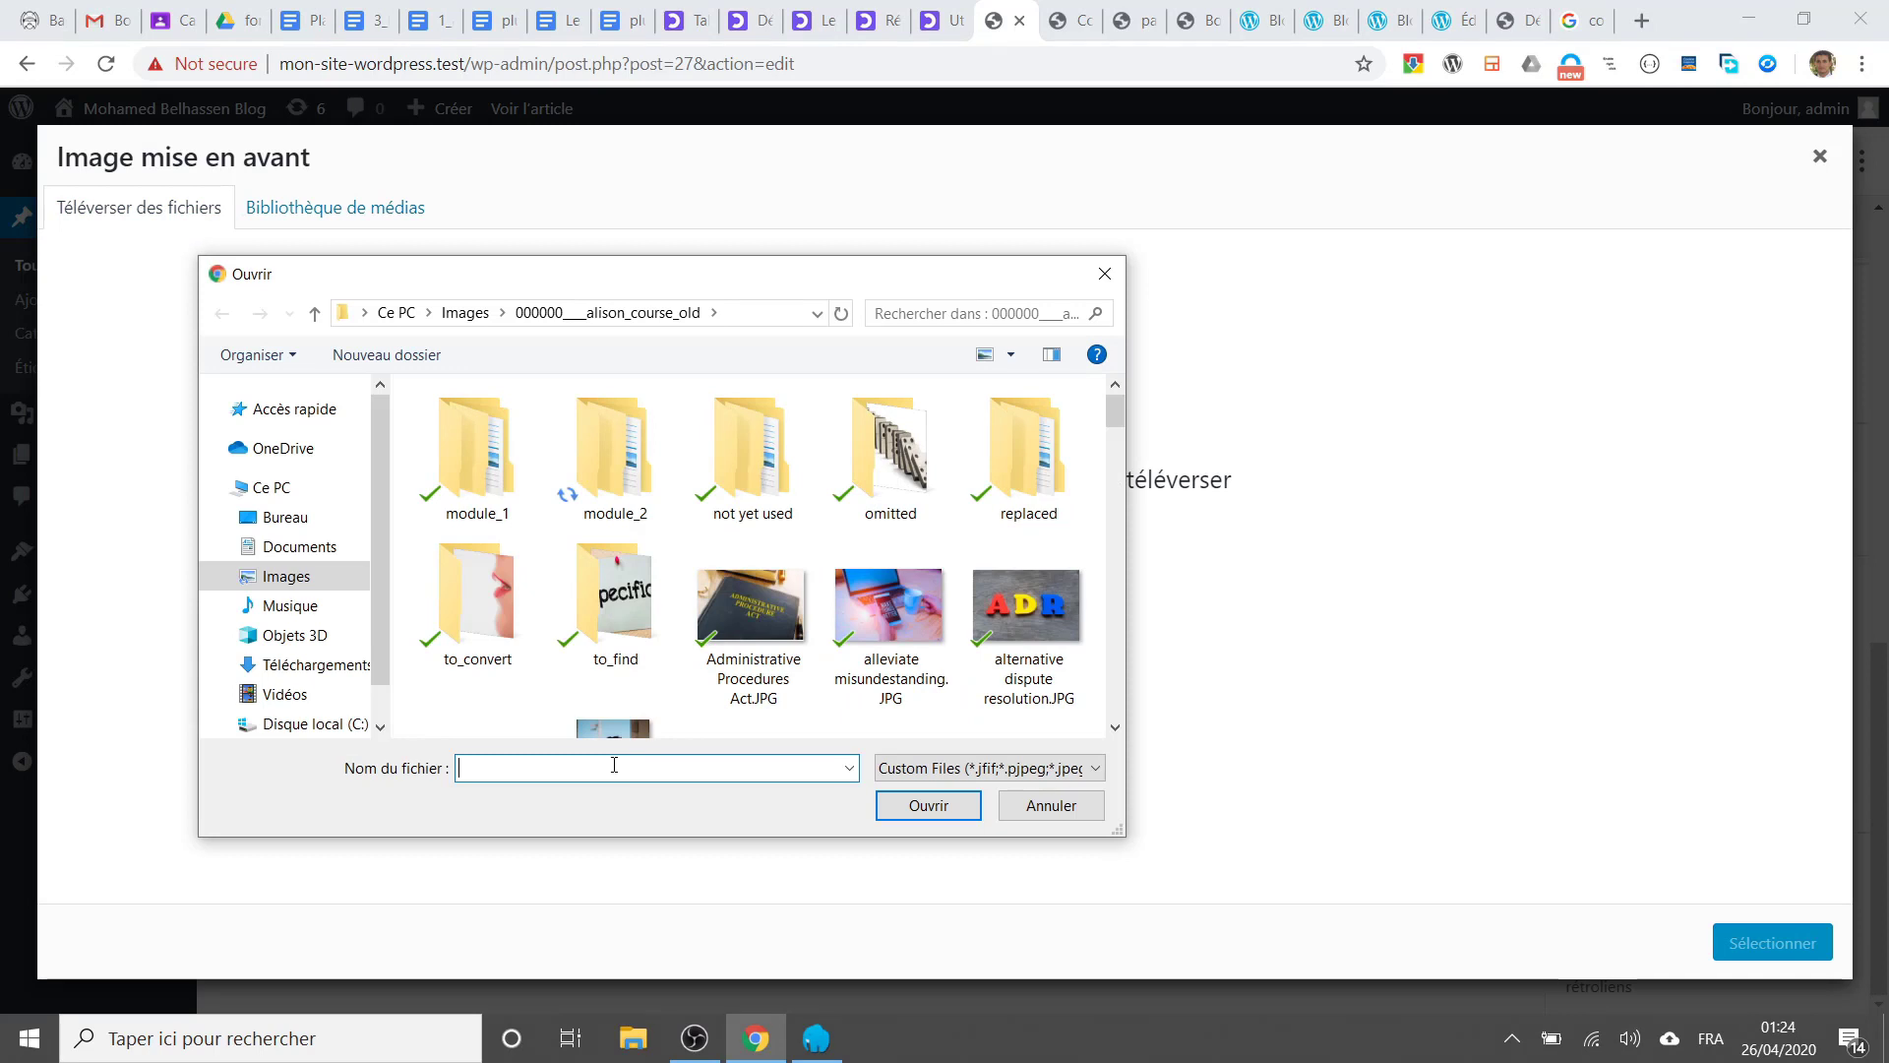
click(300, 578)
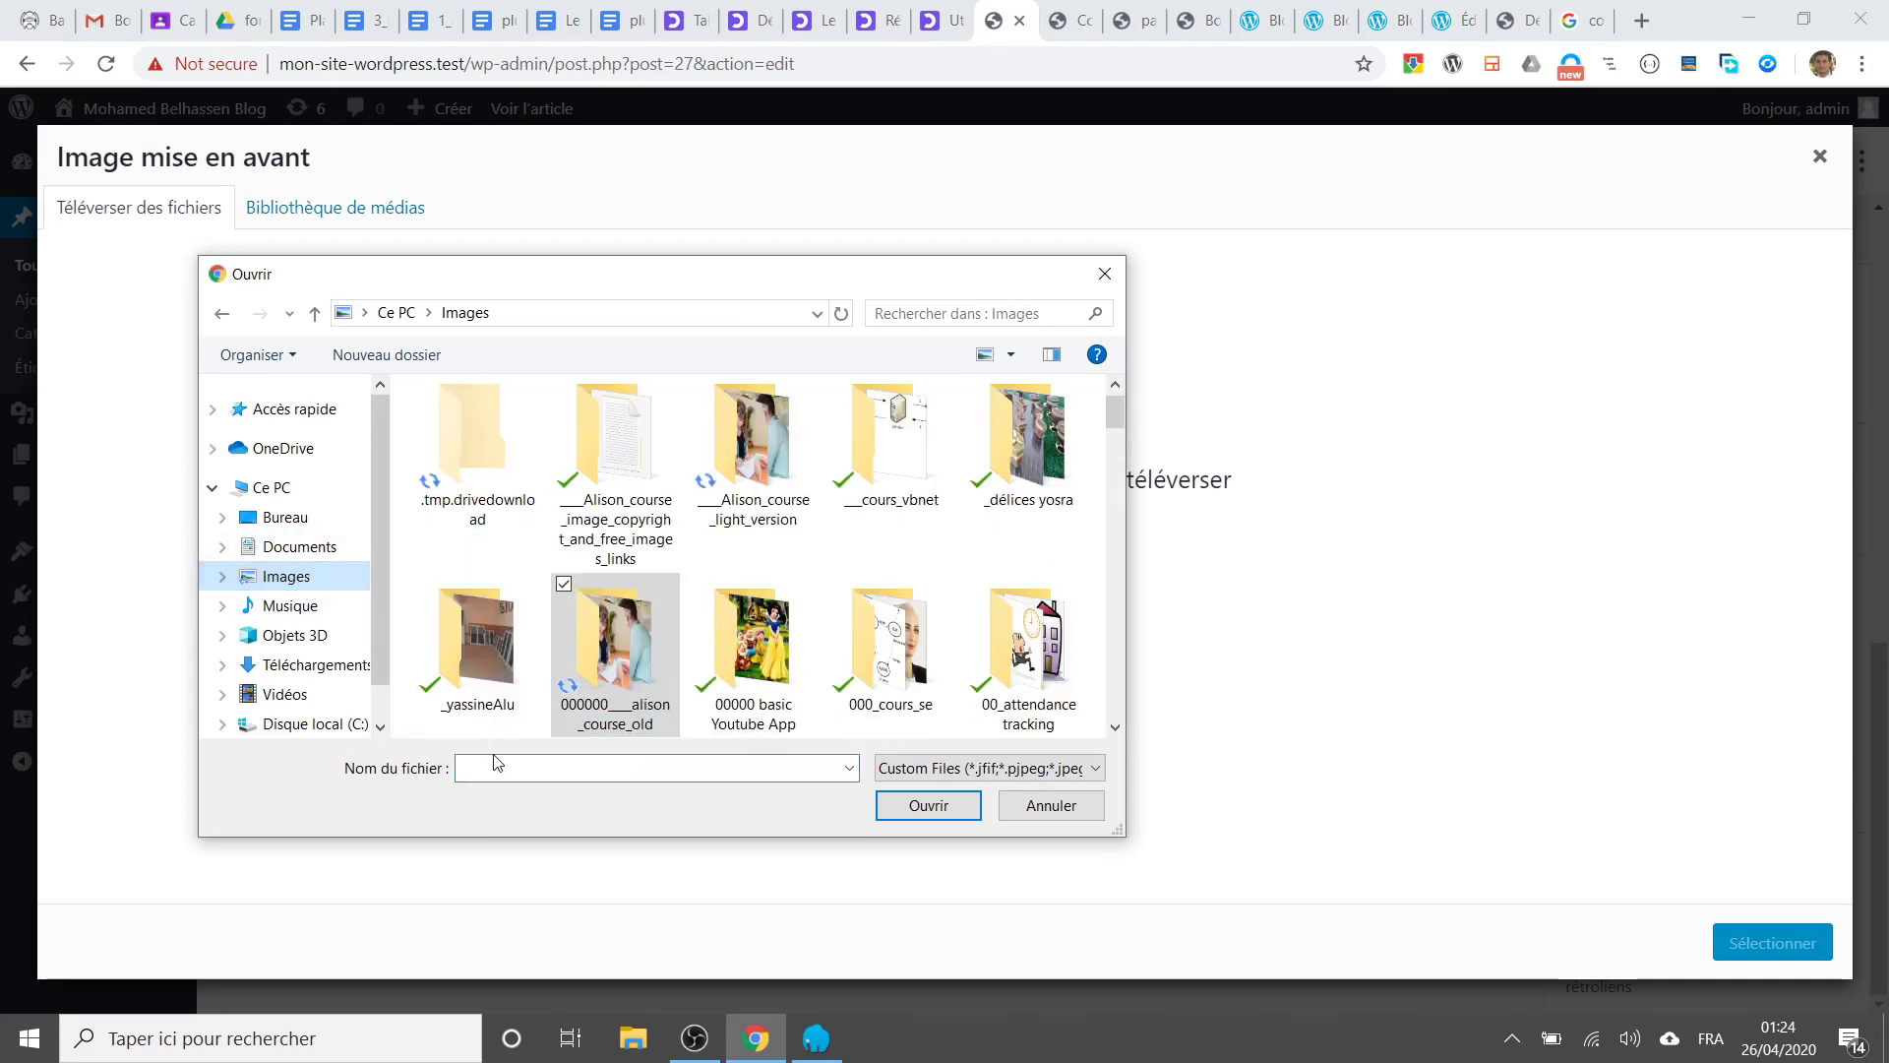
click(504, 770)
text(cor)
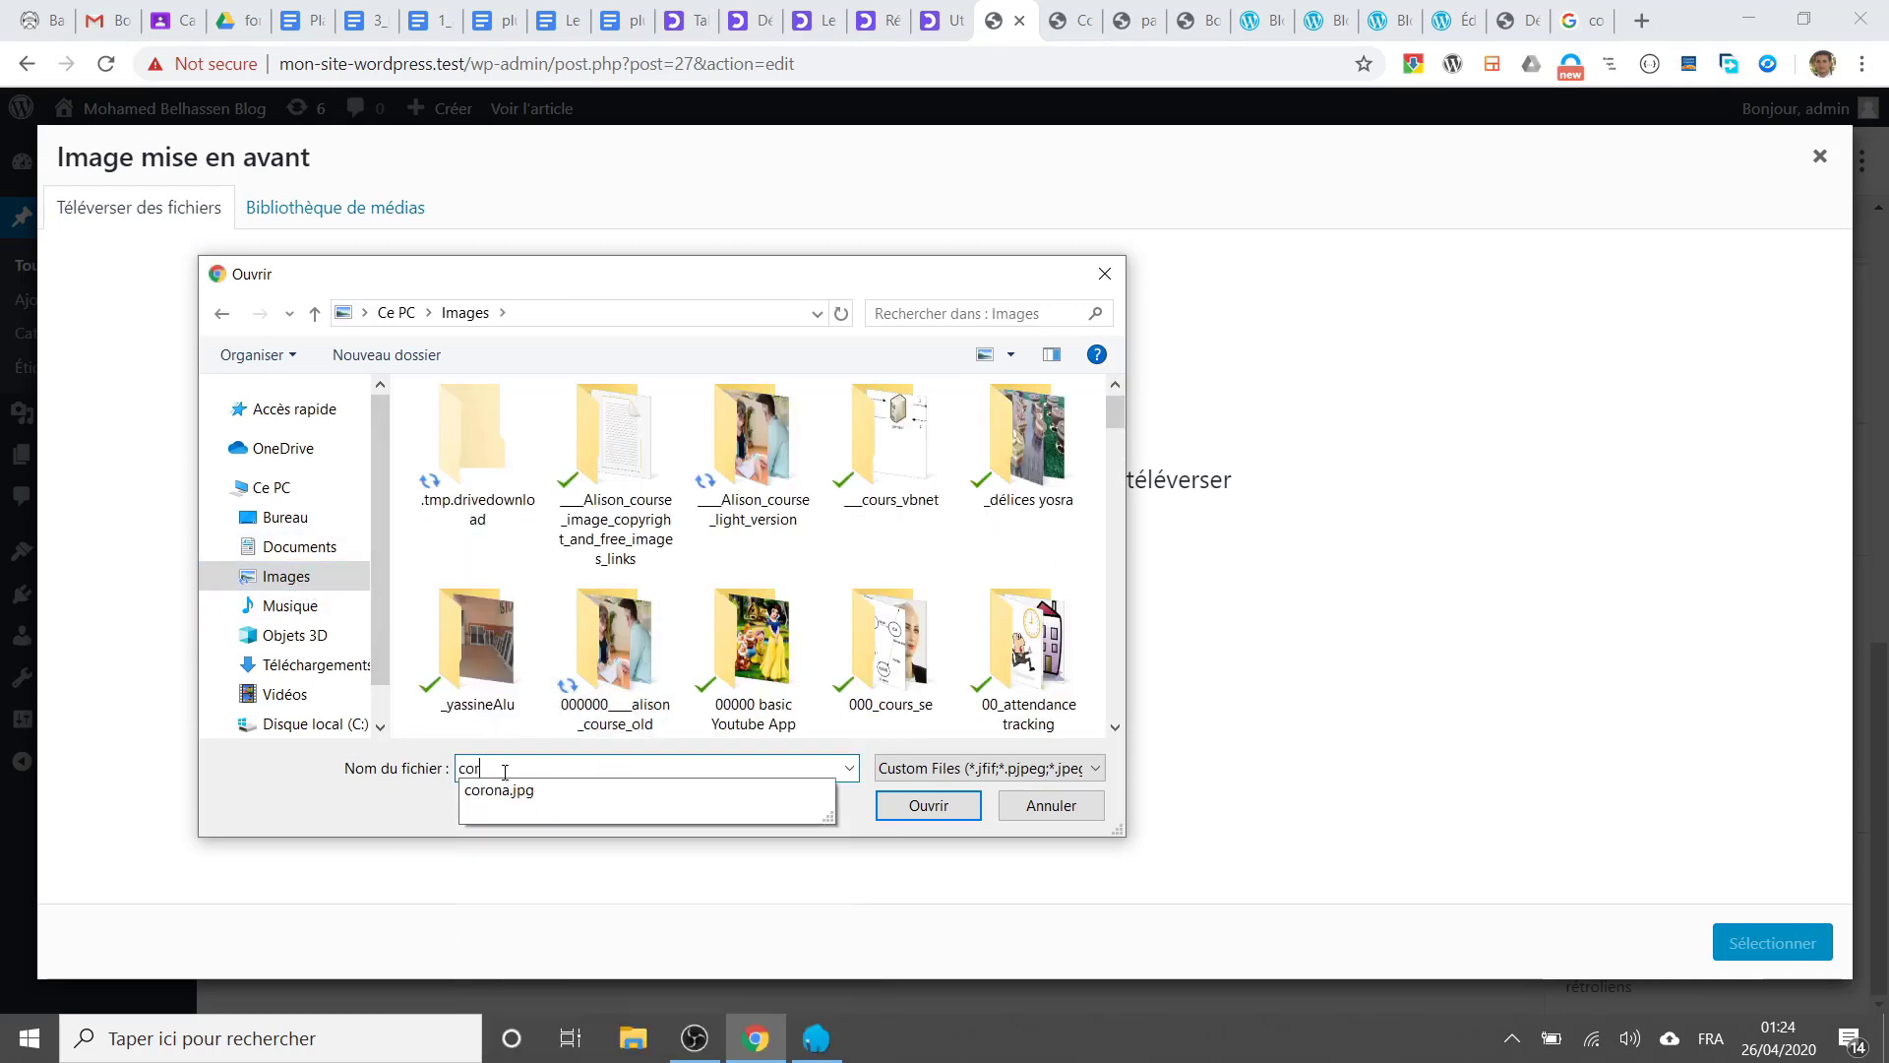
click(576, 799)
click(941, 811)
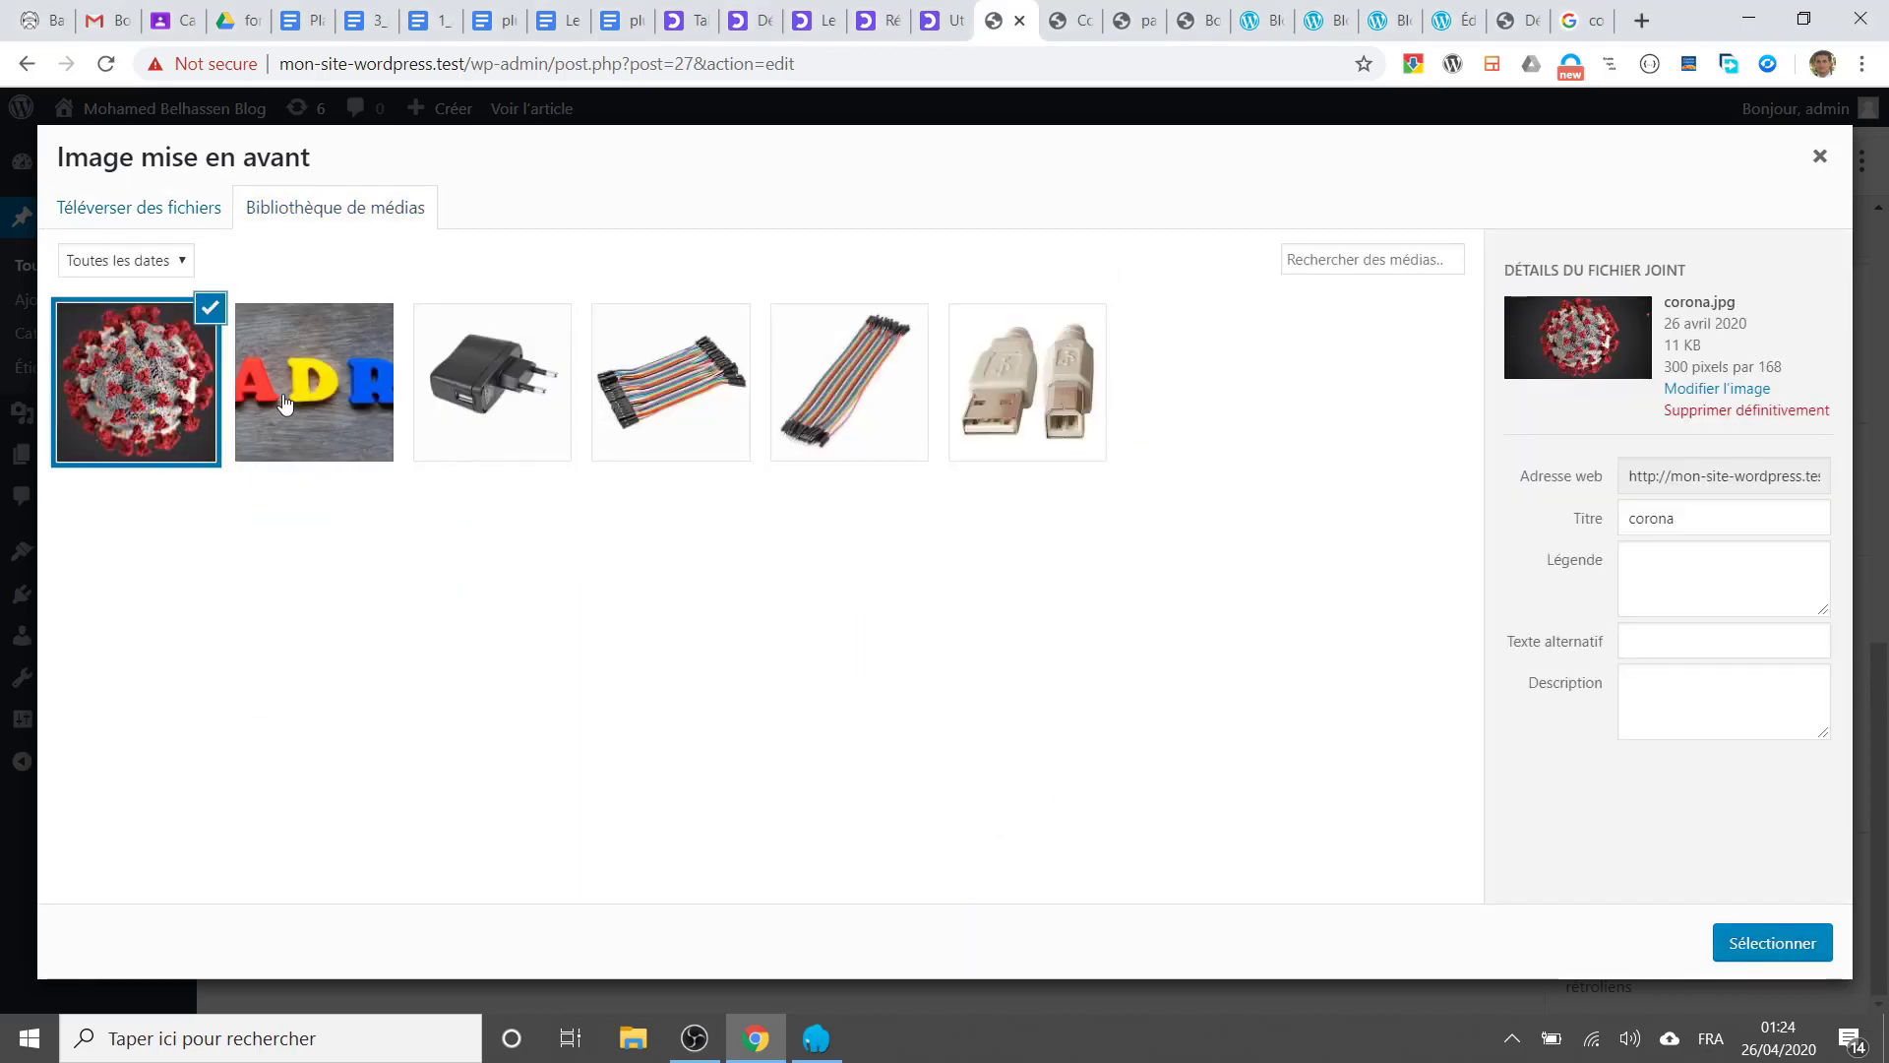
Step: Set corona.jpg as the featured image, update the post, and view the live site
click(1776, 947)
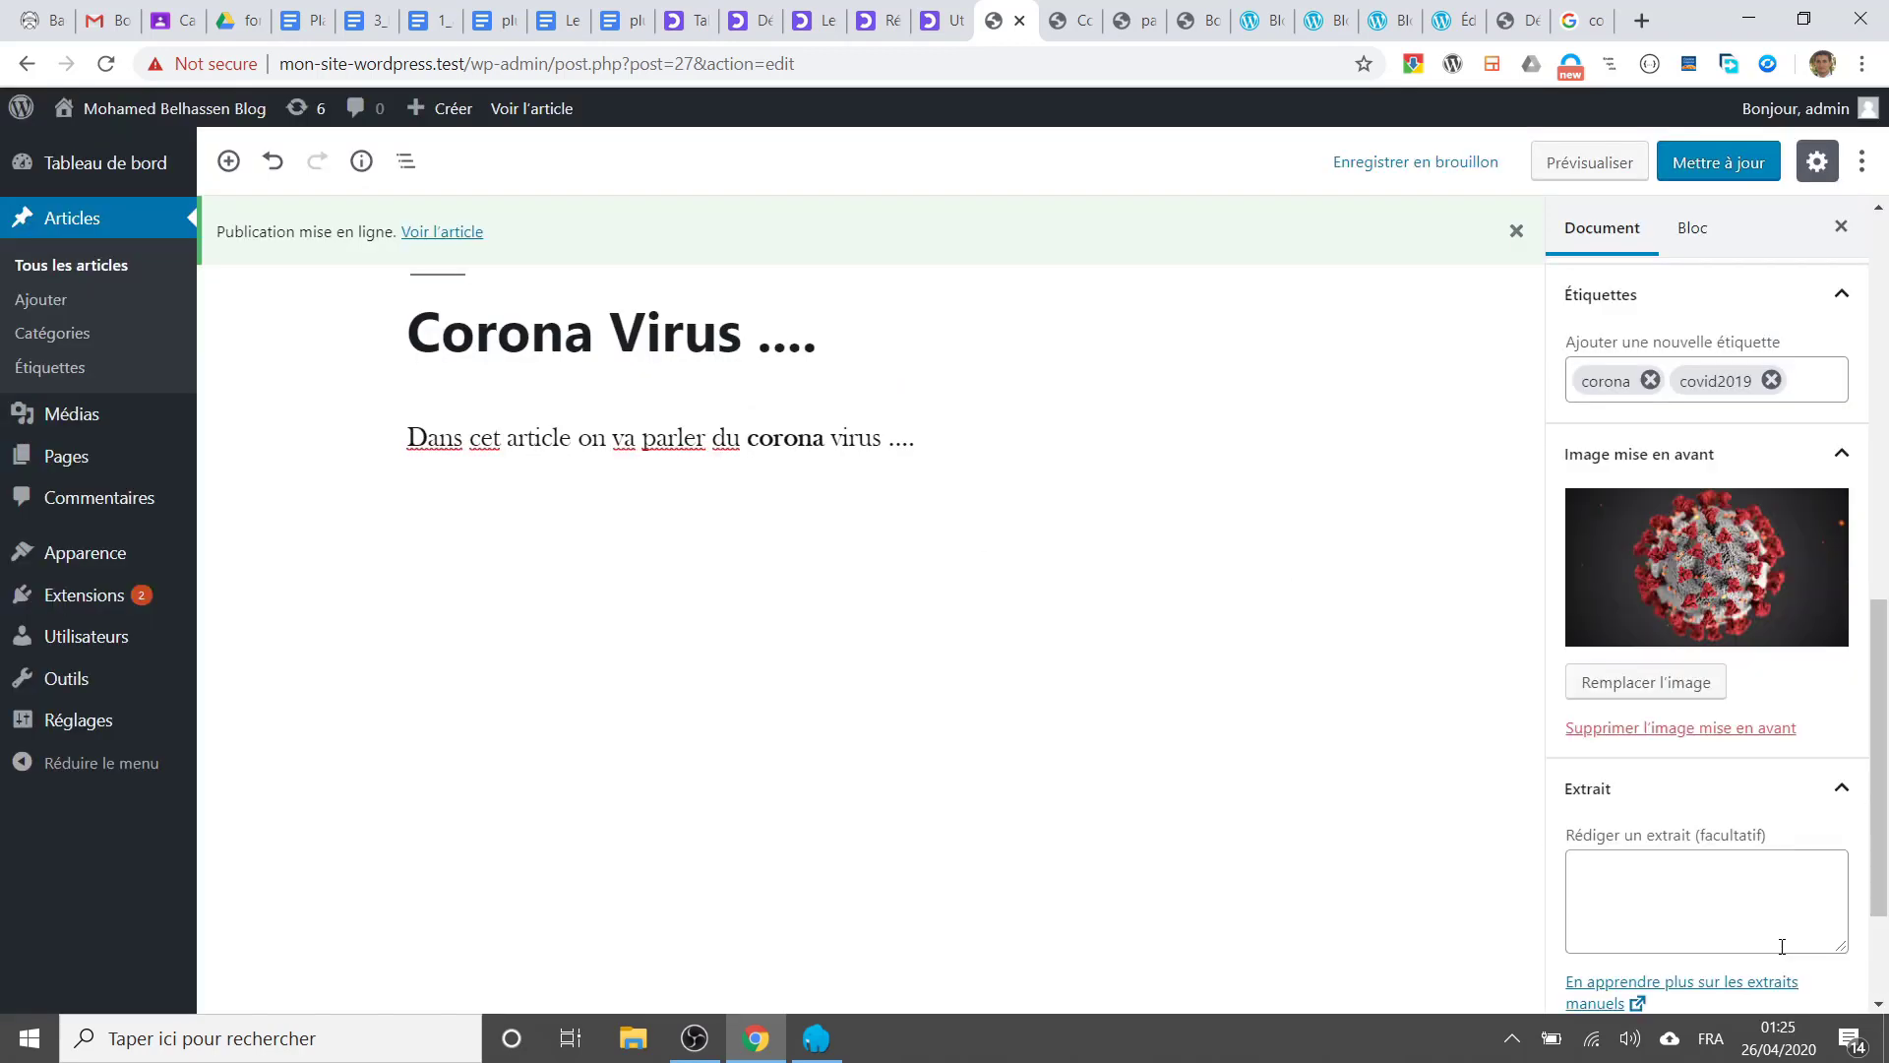
click(1713, 165)
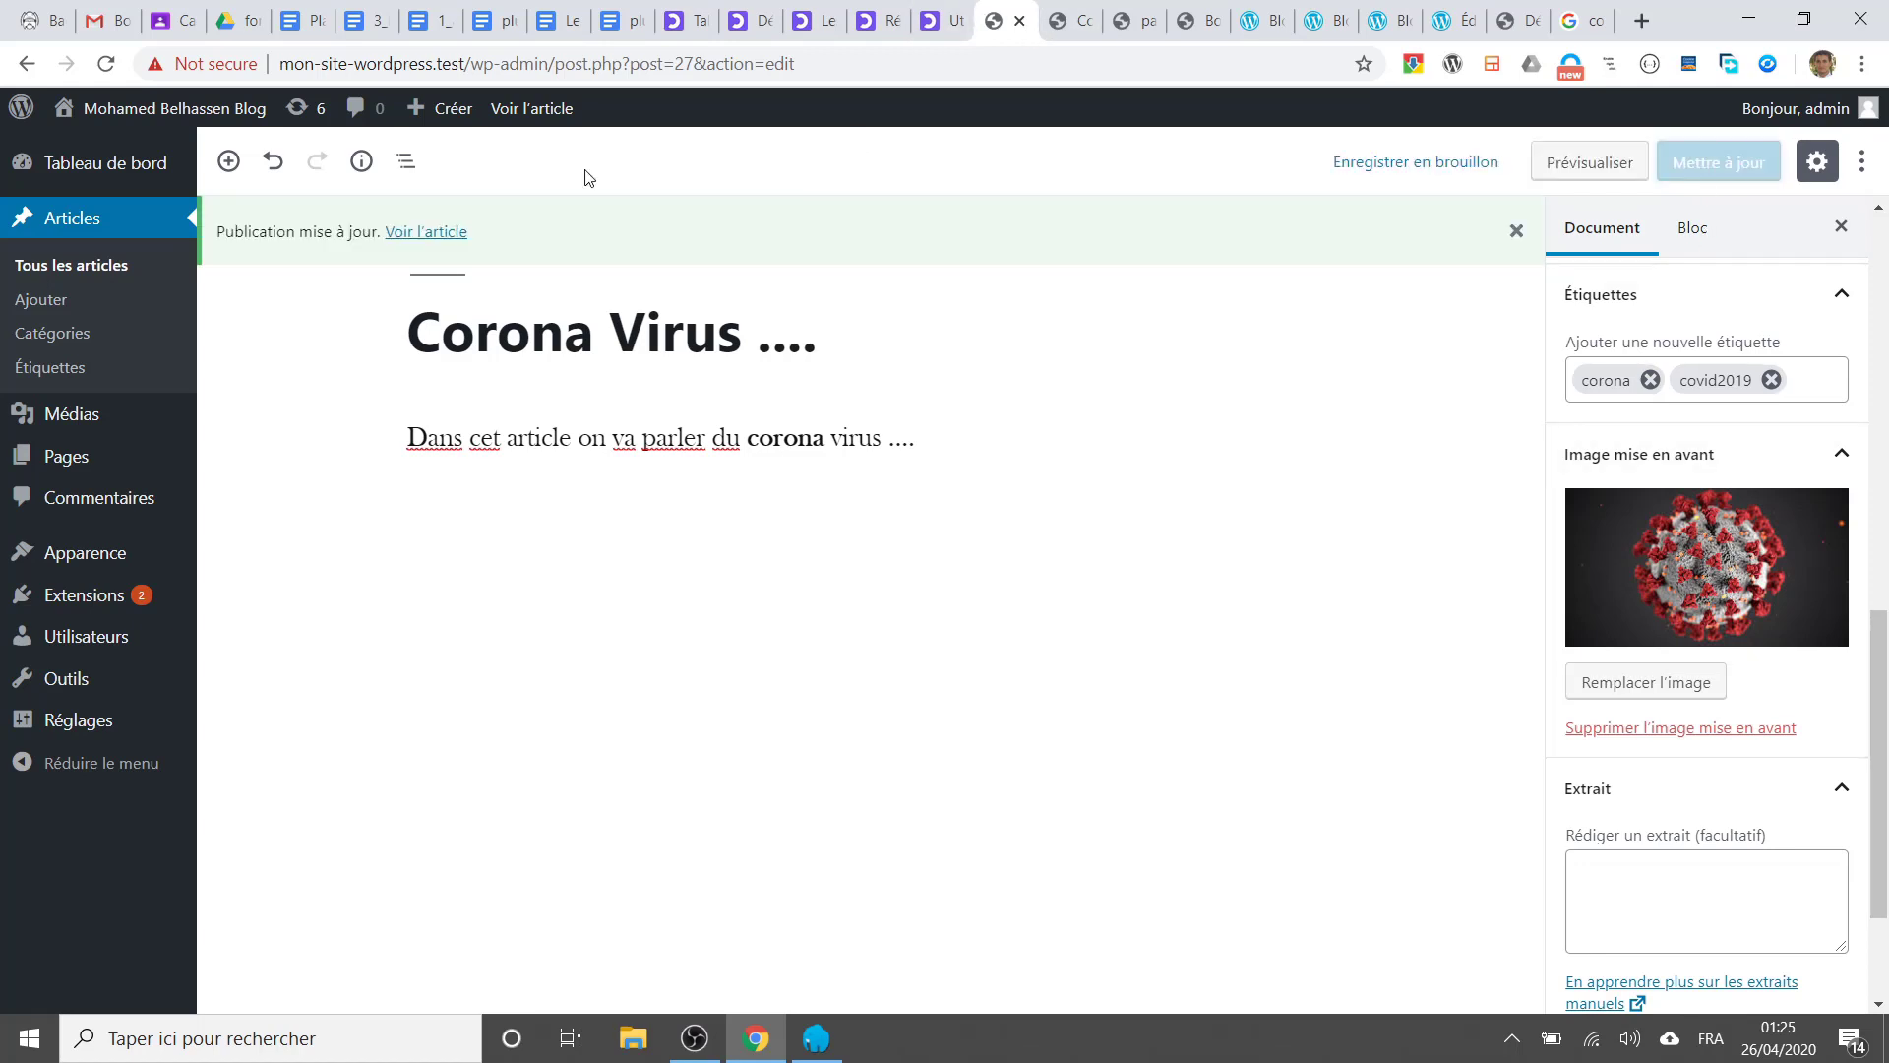
click(185, 114)
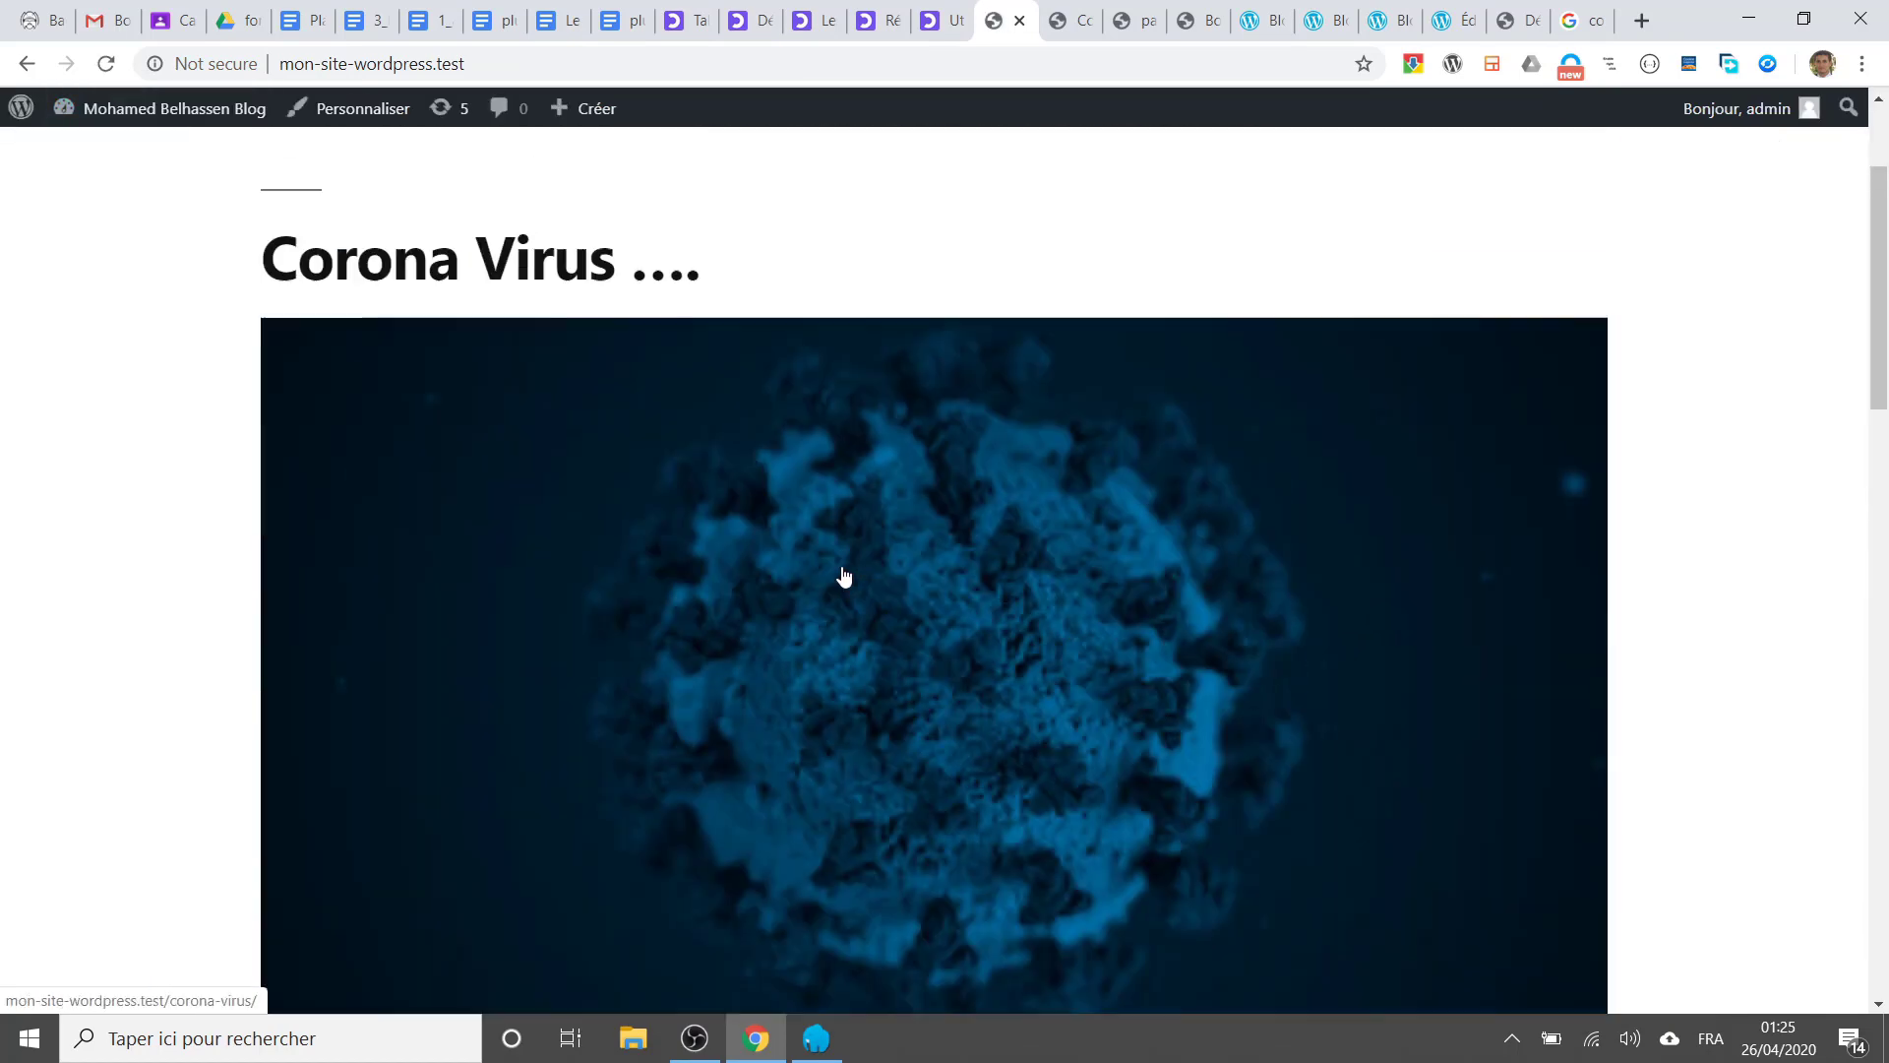
Step: Check the Corona Virus post and its featured image on the front page, then return to the editor
scroll(844, 575, up, 2)
scroll(841, 574, down, 3)
scroll(858, 556, down, 1)
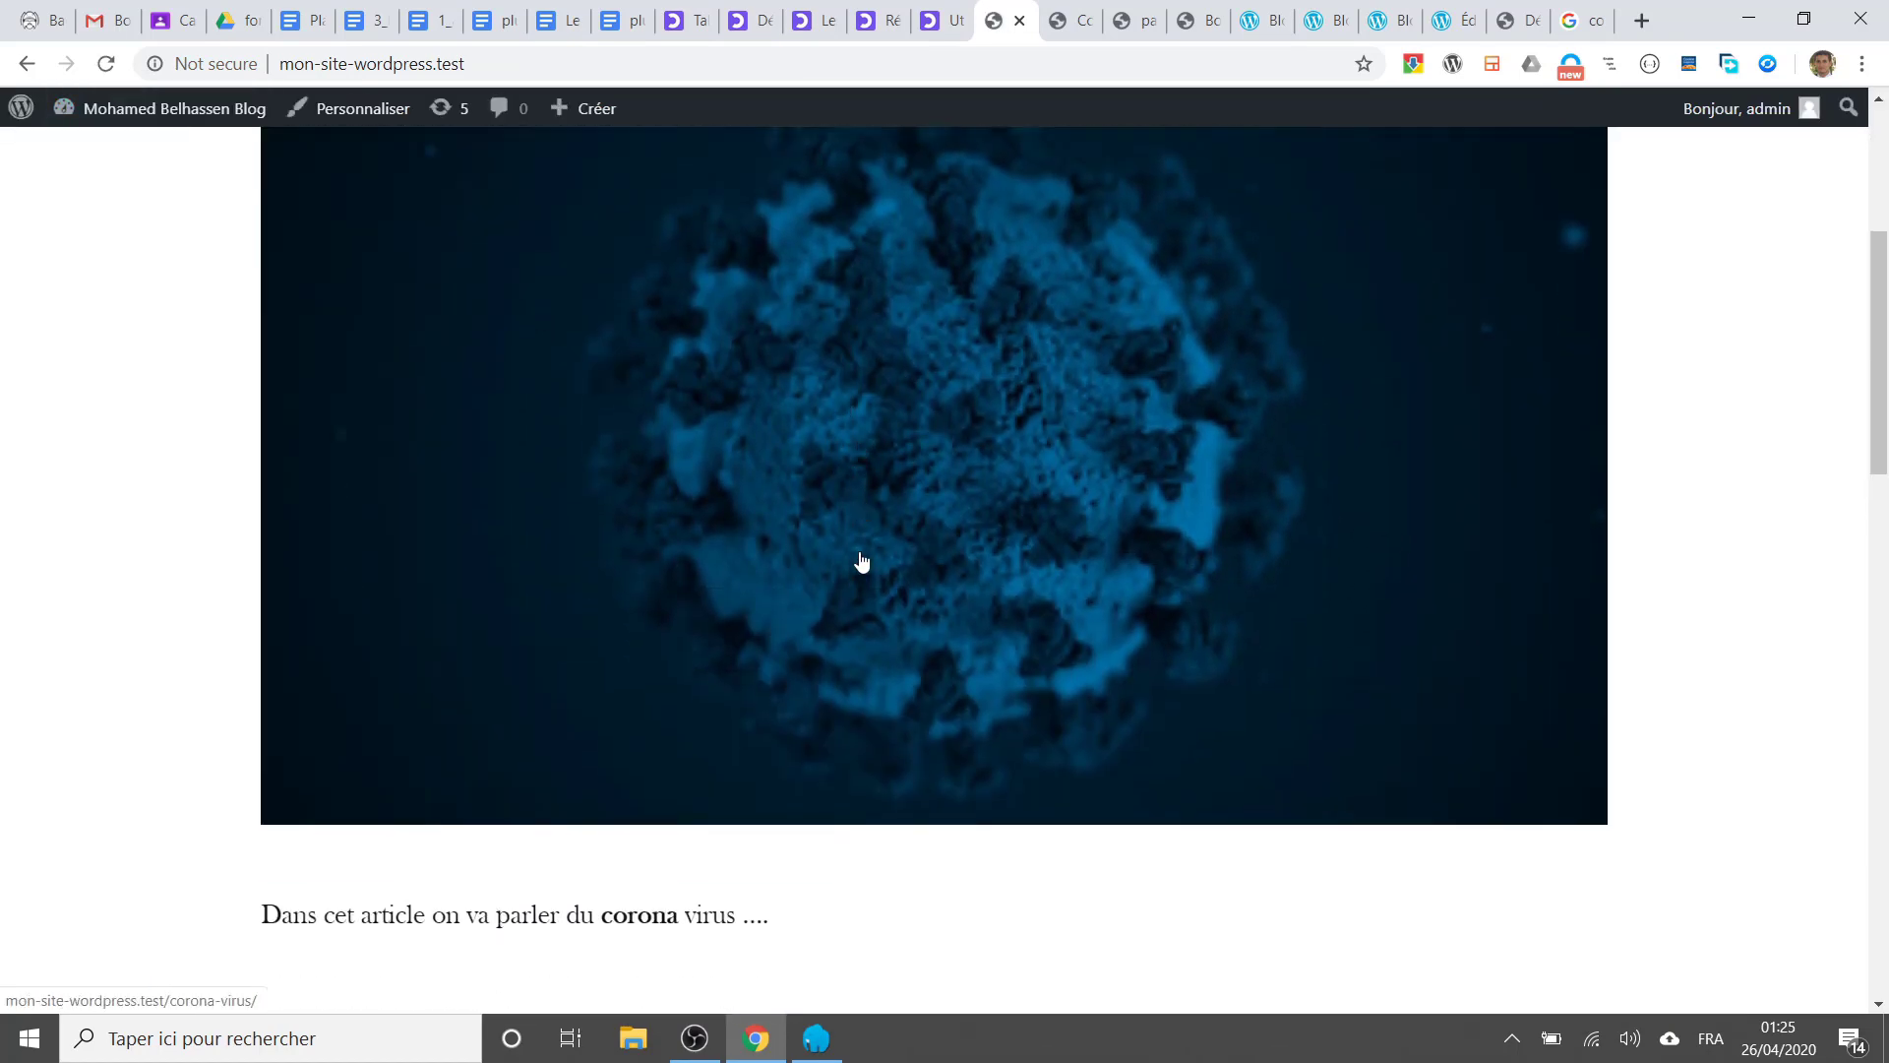
scroll(861, 561, down, 5)
scroll(862, 556, up, 10)
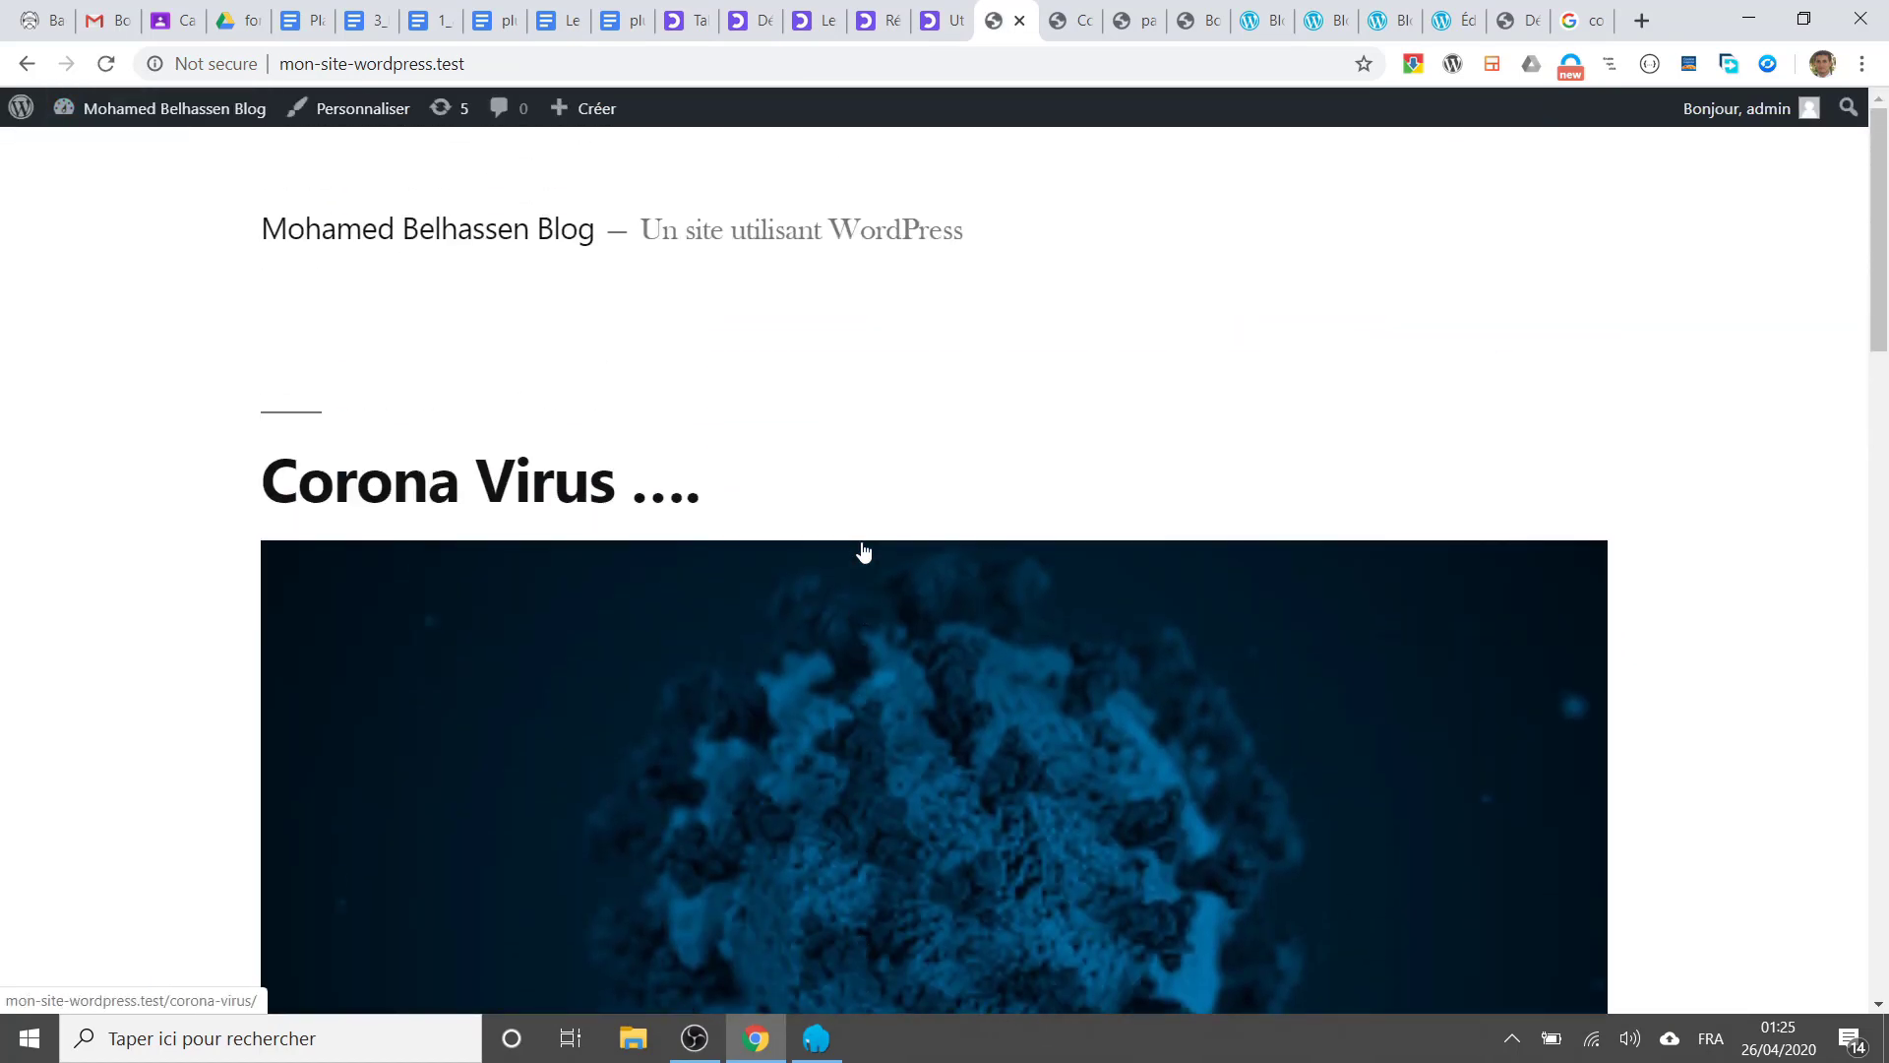
scroll(862, 552, down, 7)
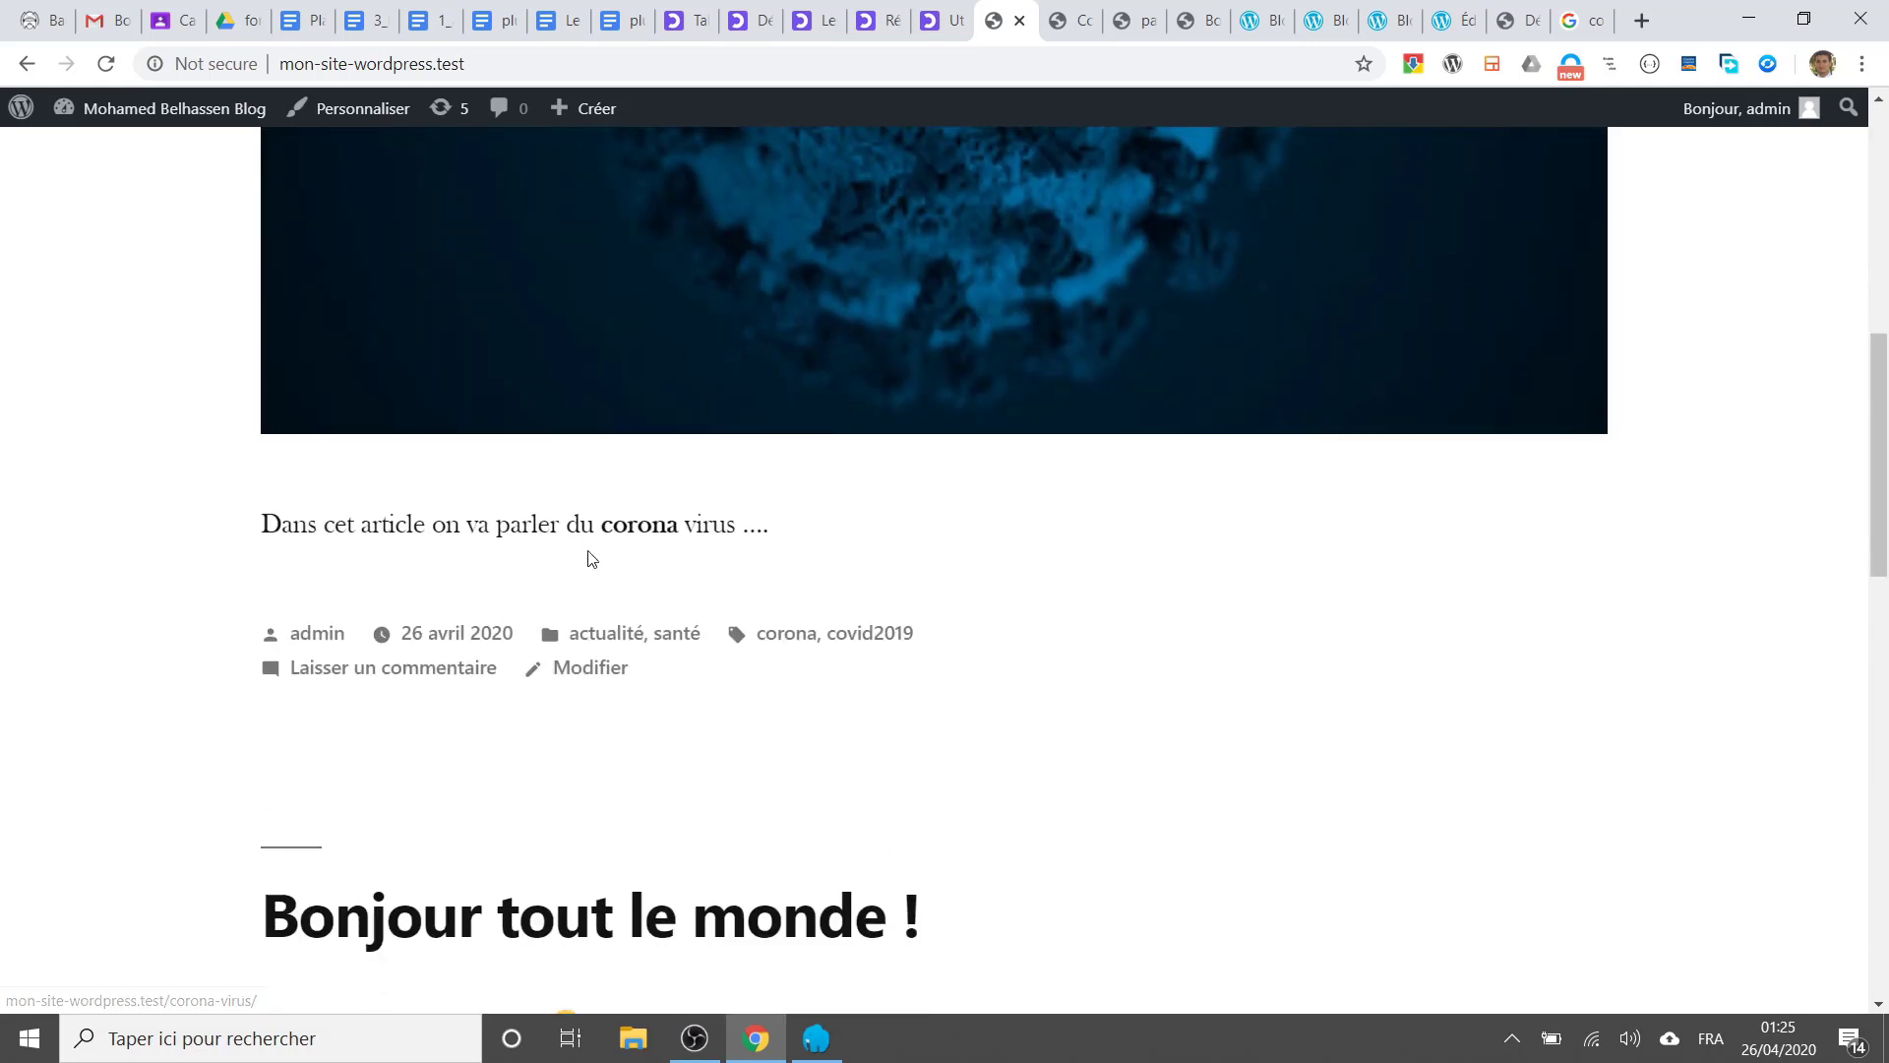
drag(381, 521, 794, 534)
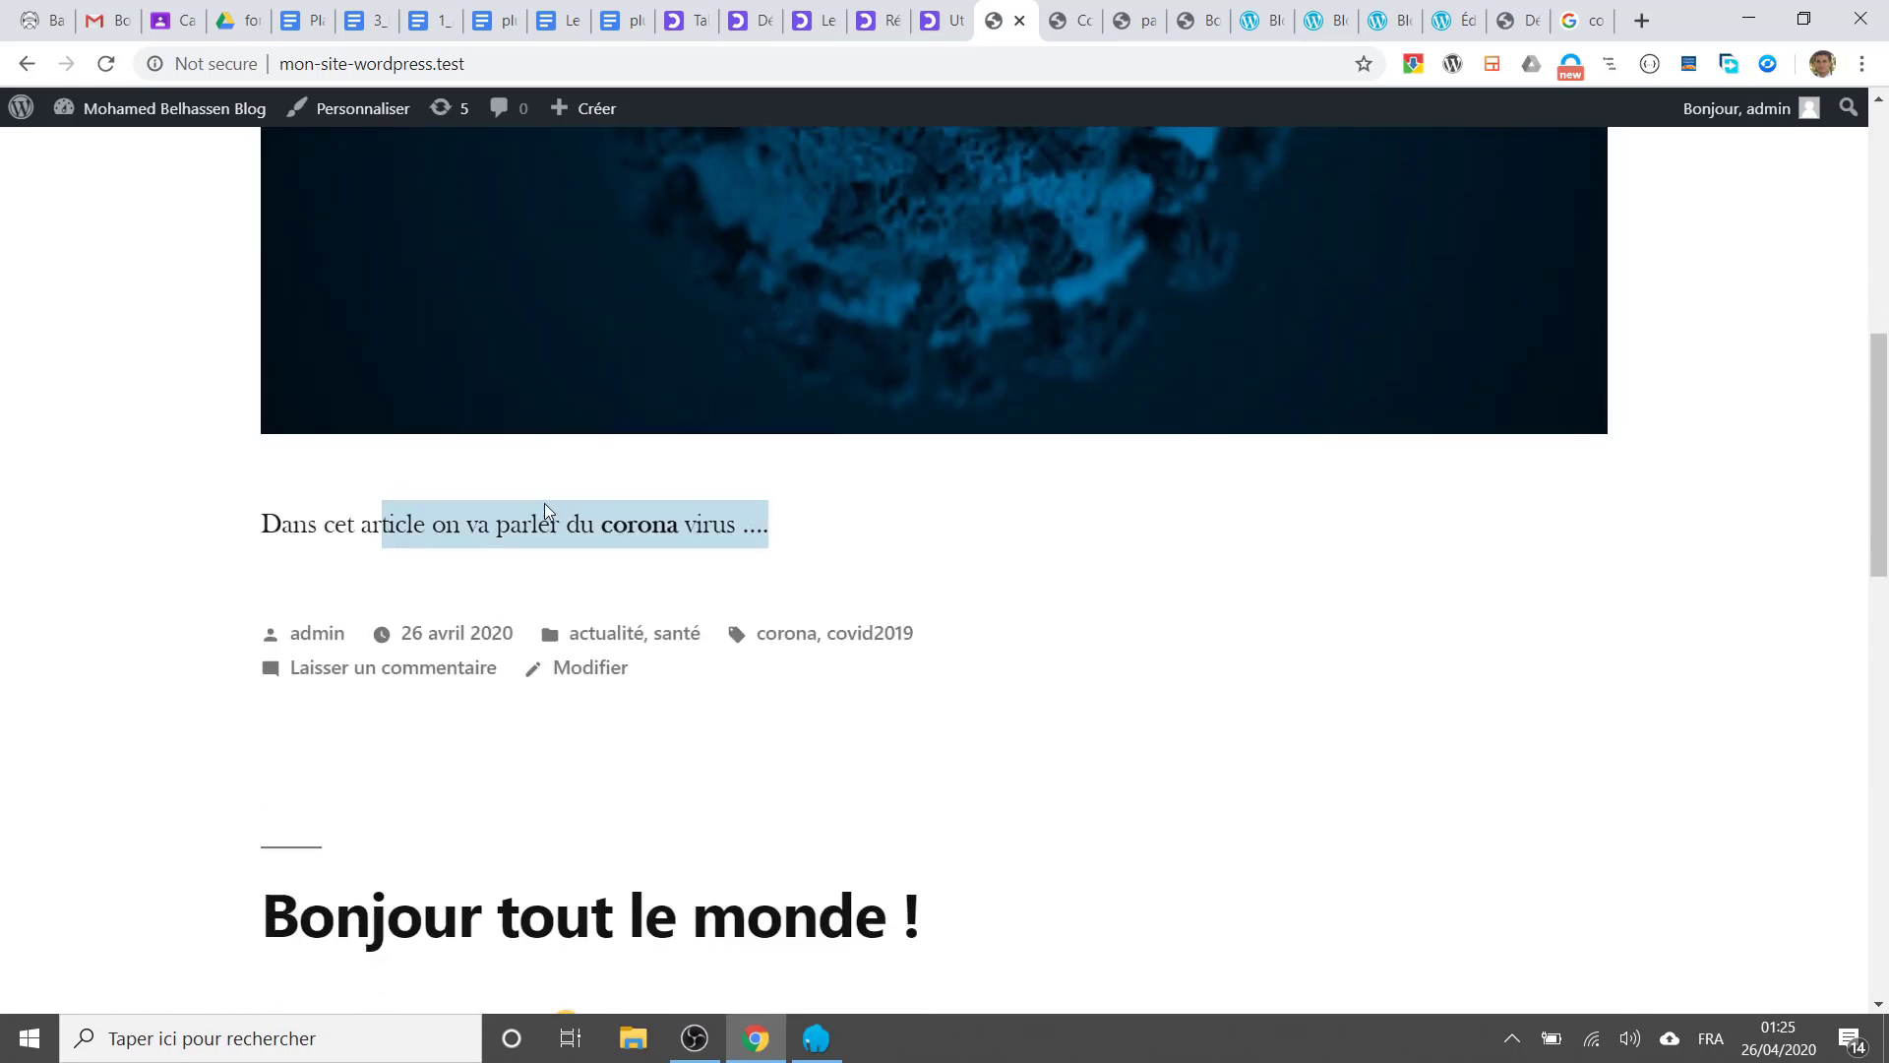
click(1062, 22)
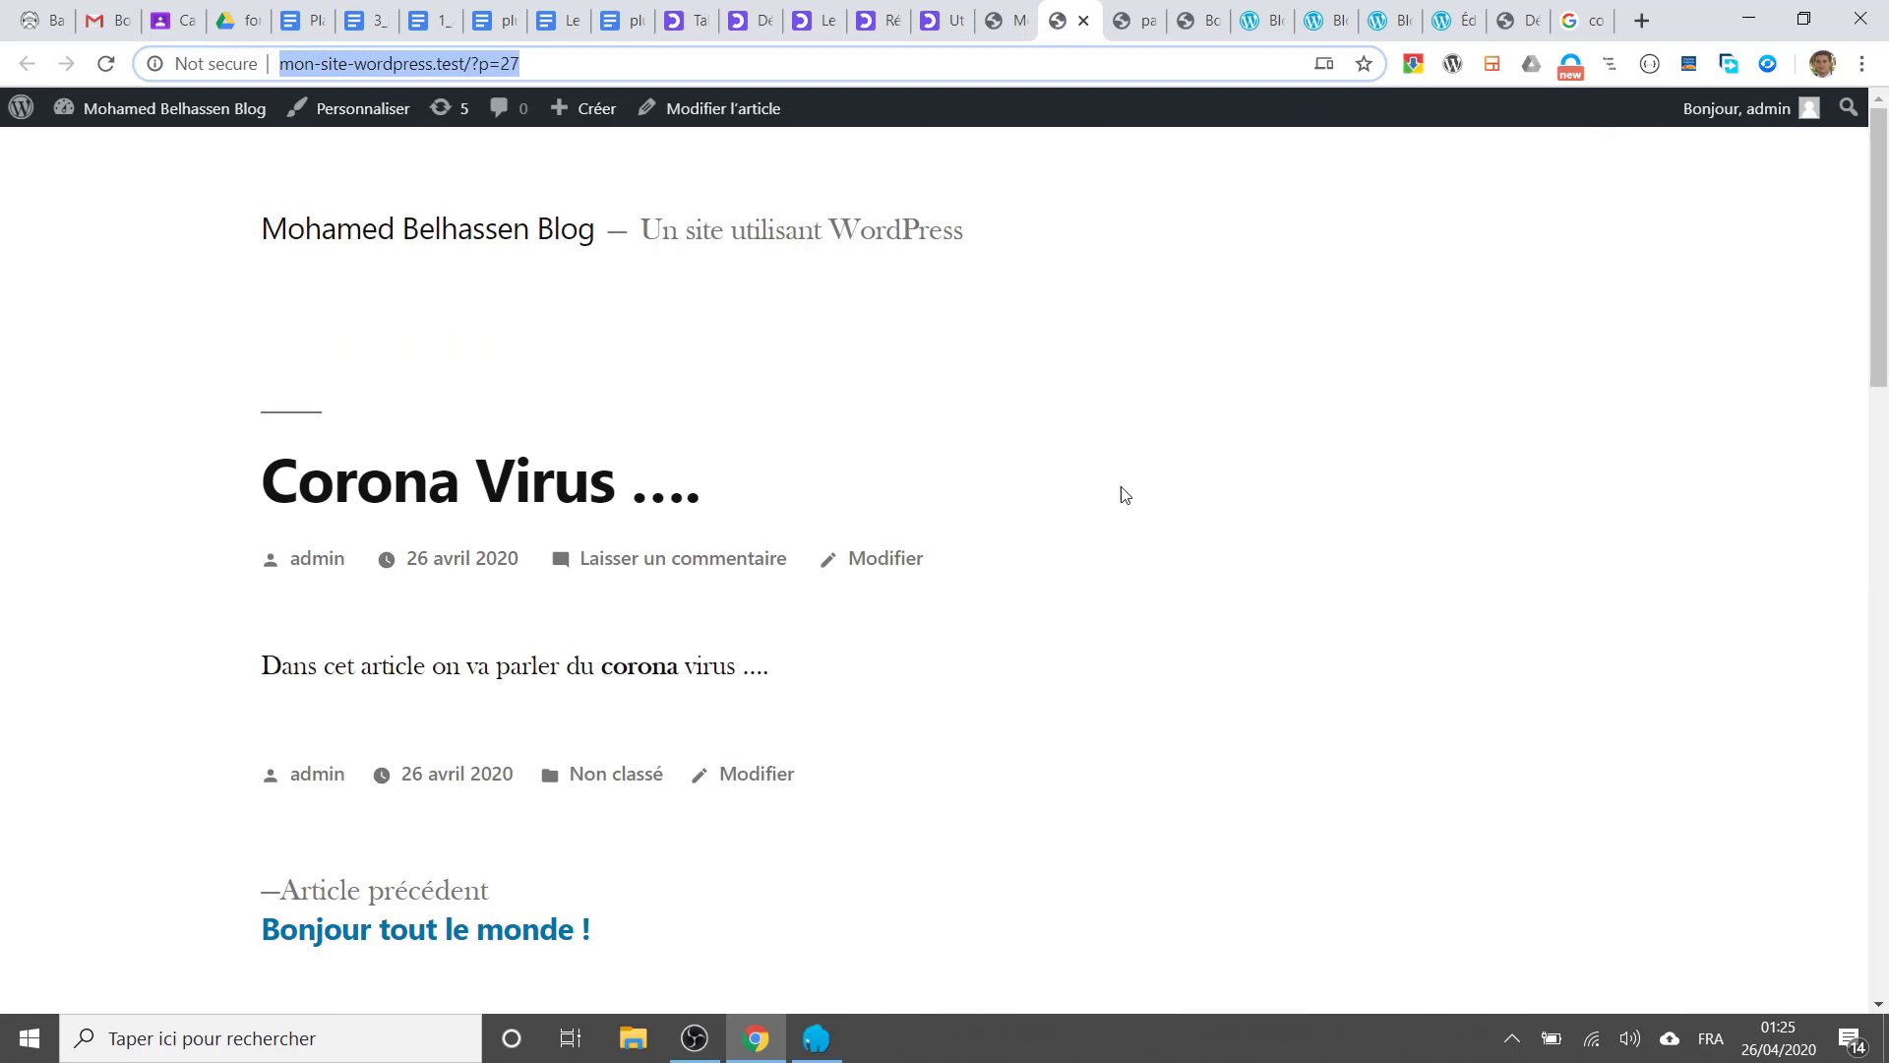
click(1000, 22)
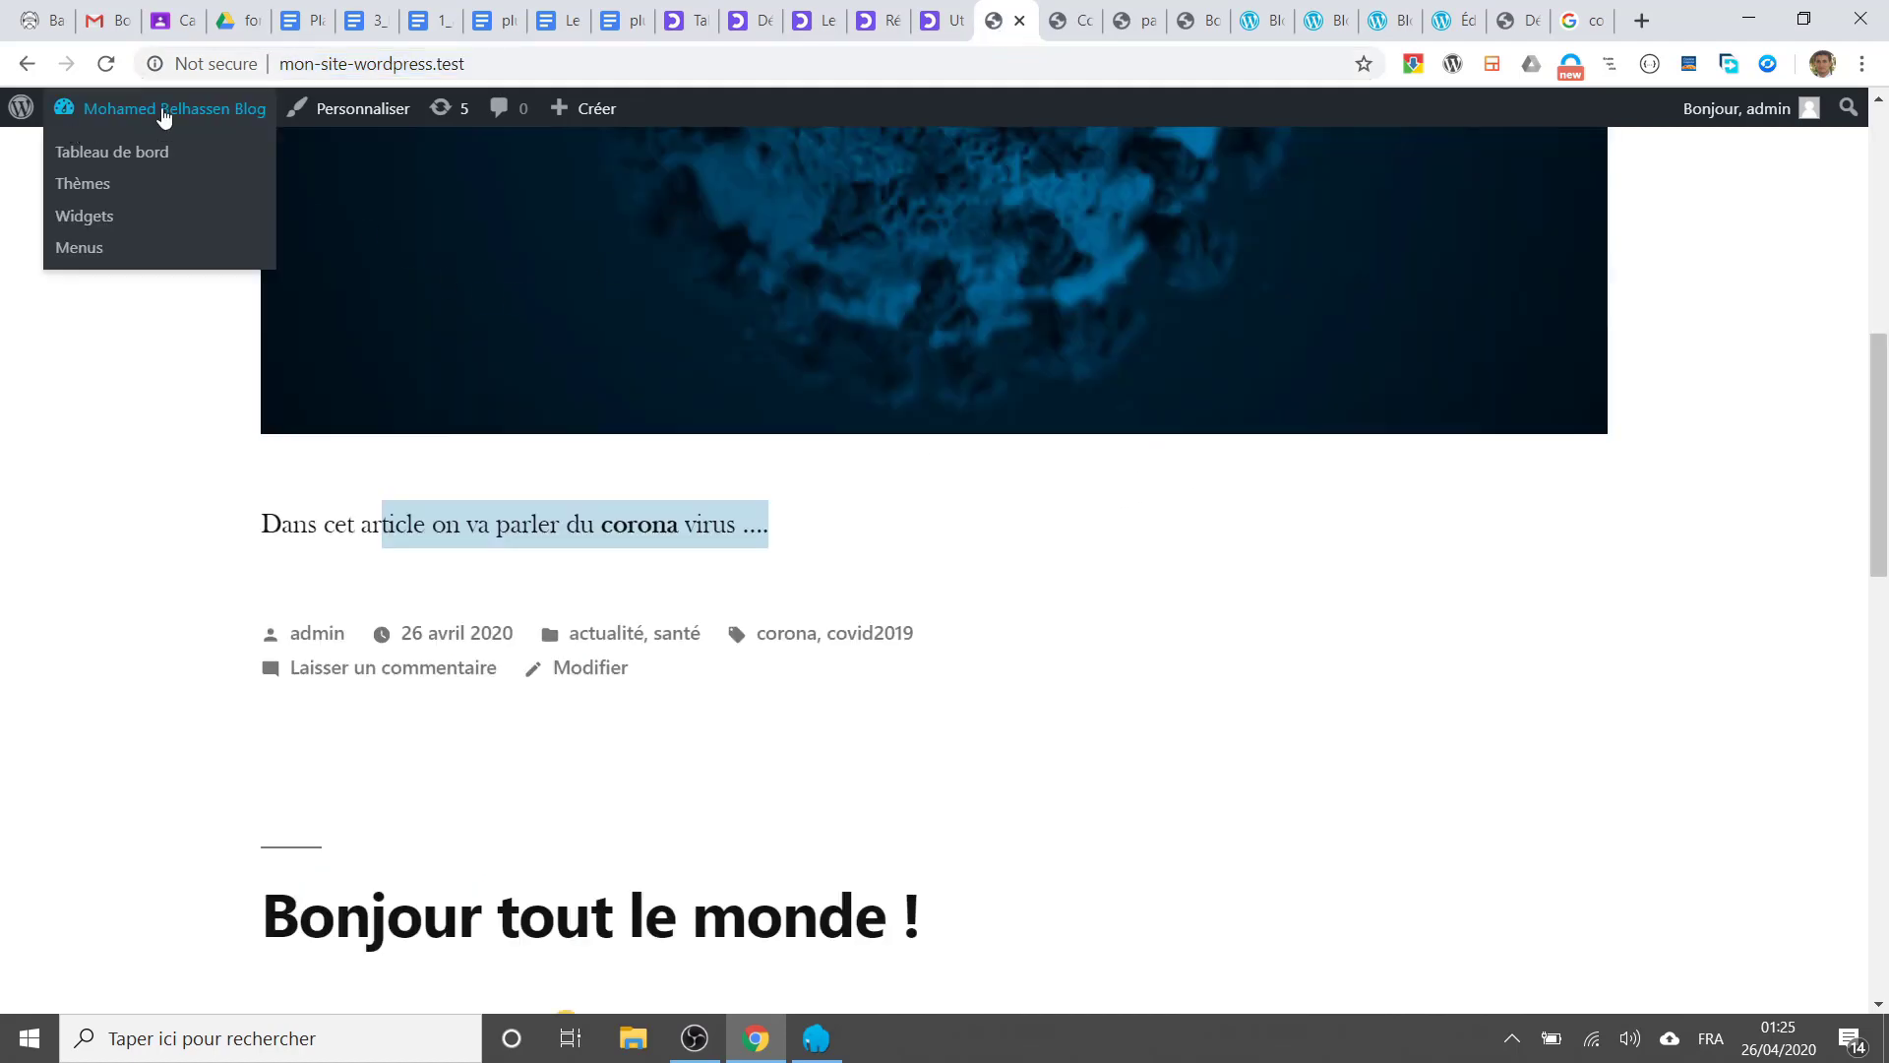
click(27, 63)
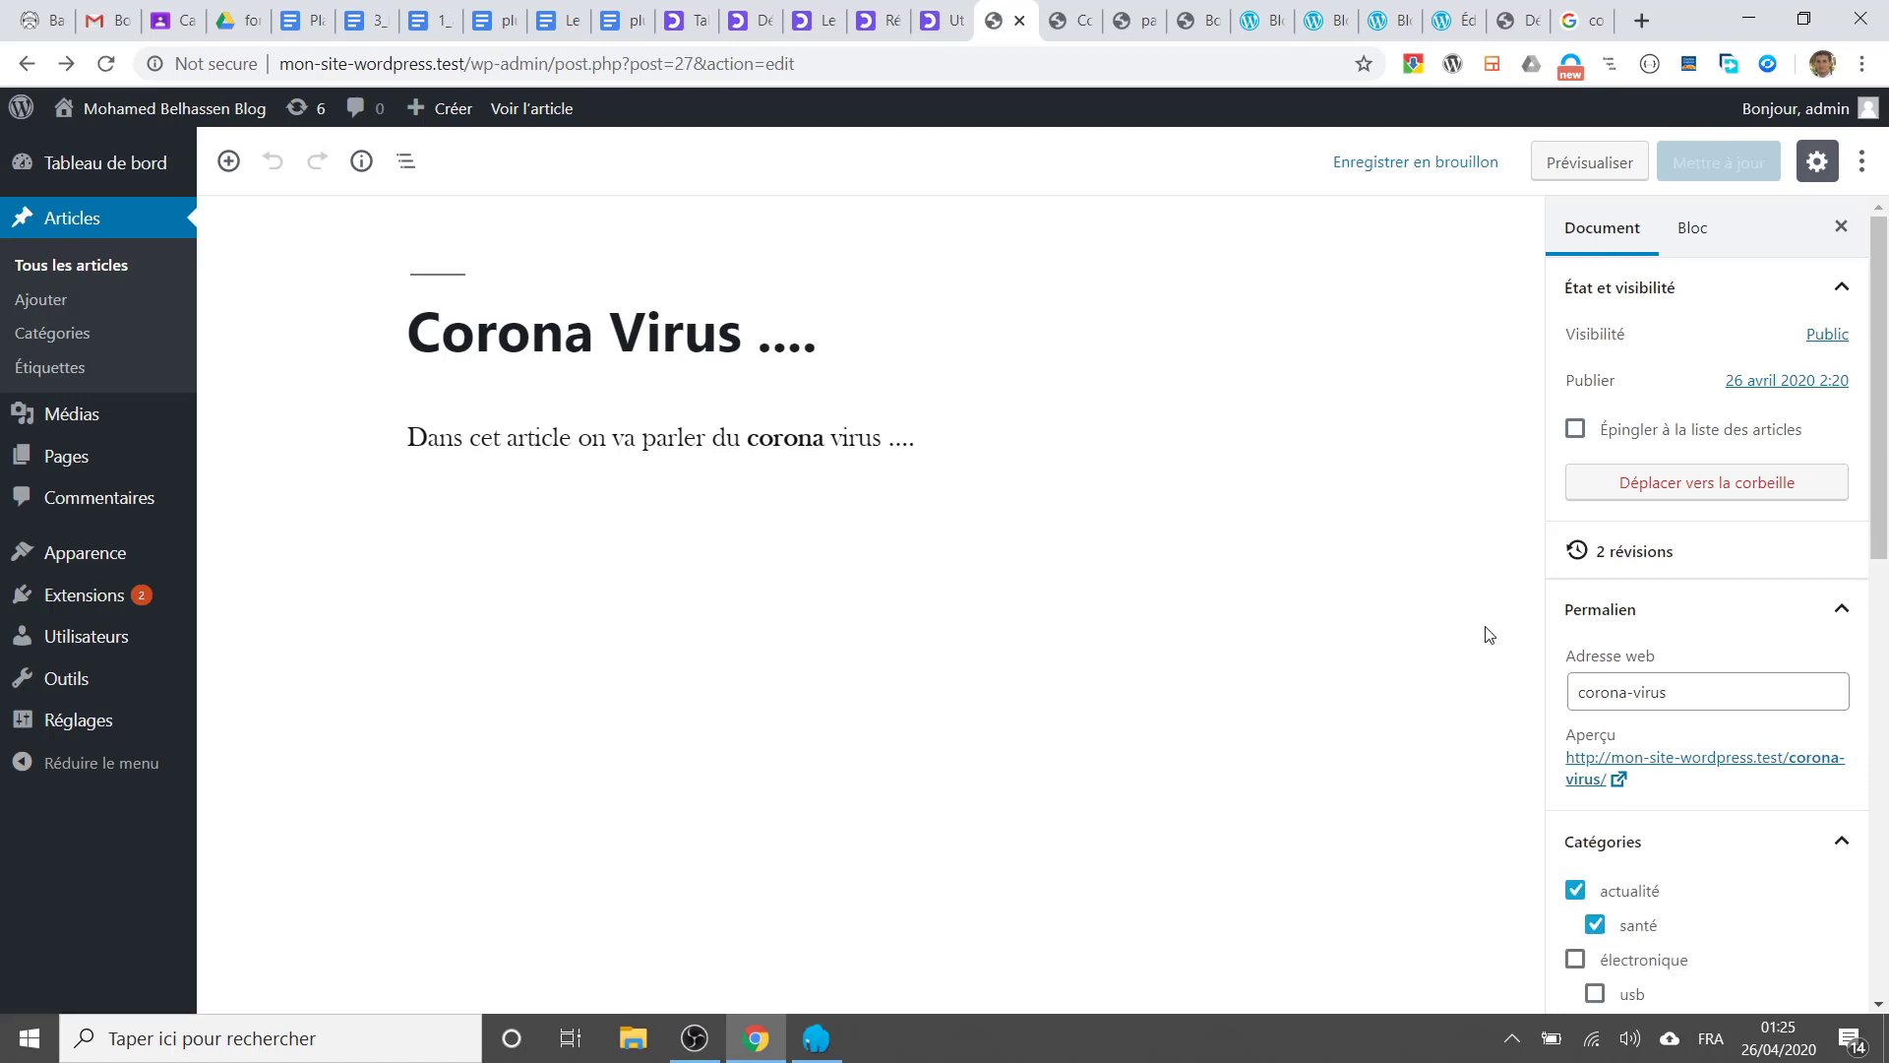
Step: Enter the excerpt 'cet article parle des nouveautés à propos covid19' in the Extrait box
scroll(1788, 725, down, 10)
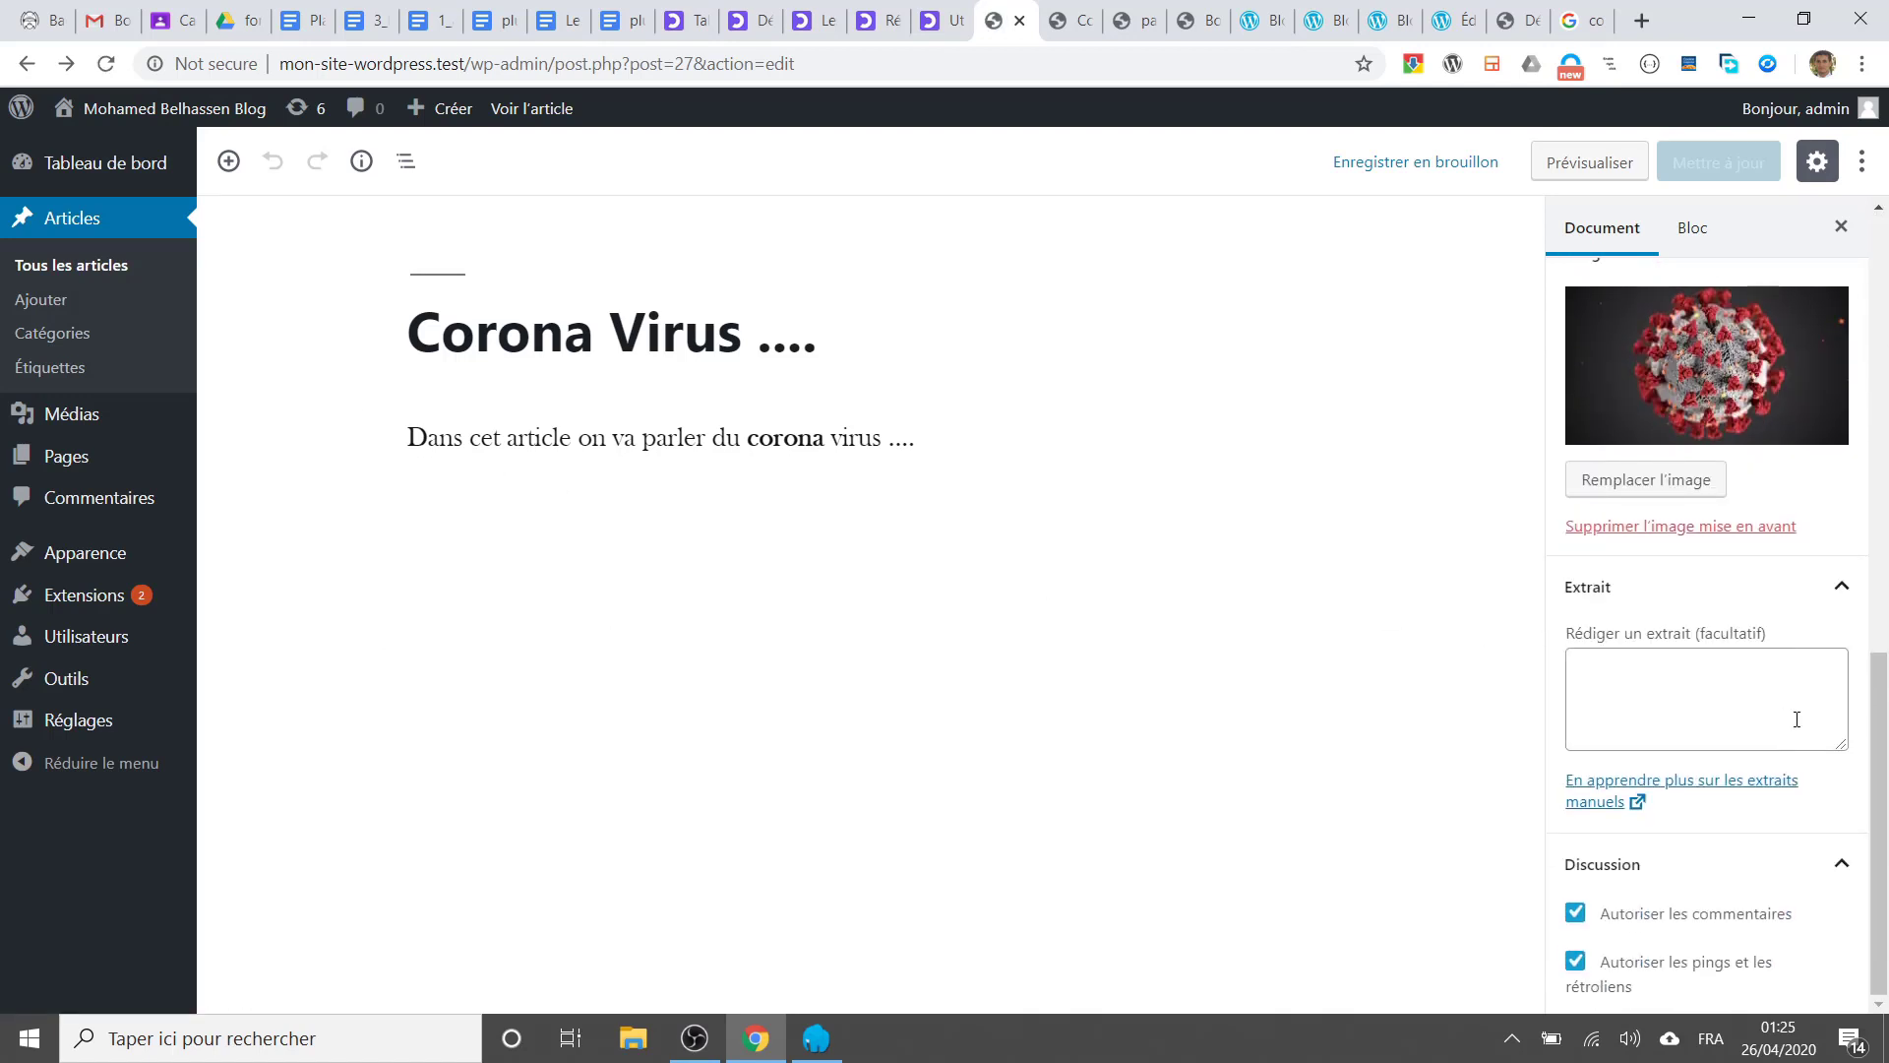
click(1740, 695)
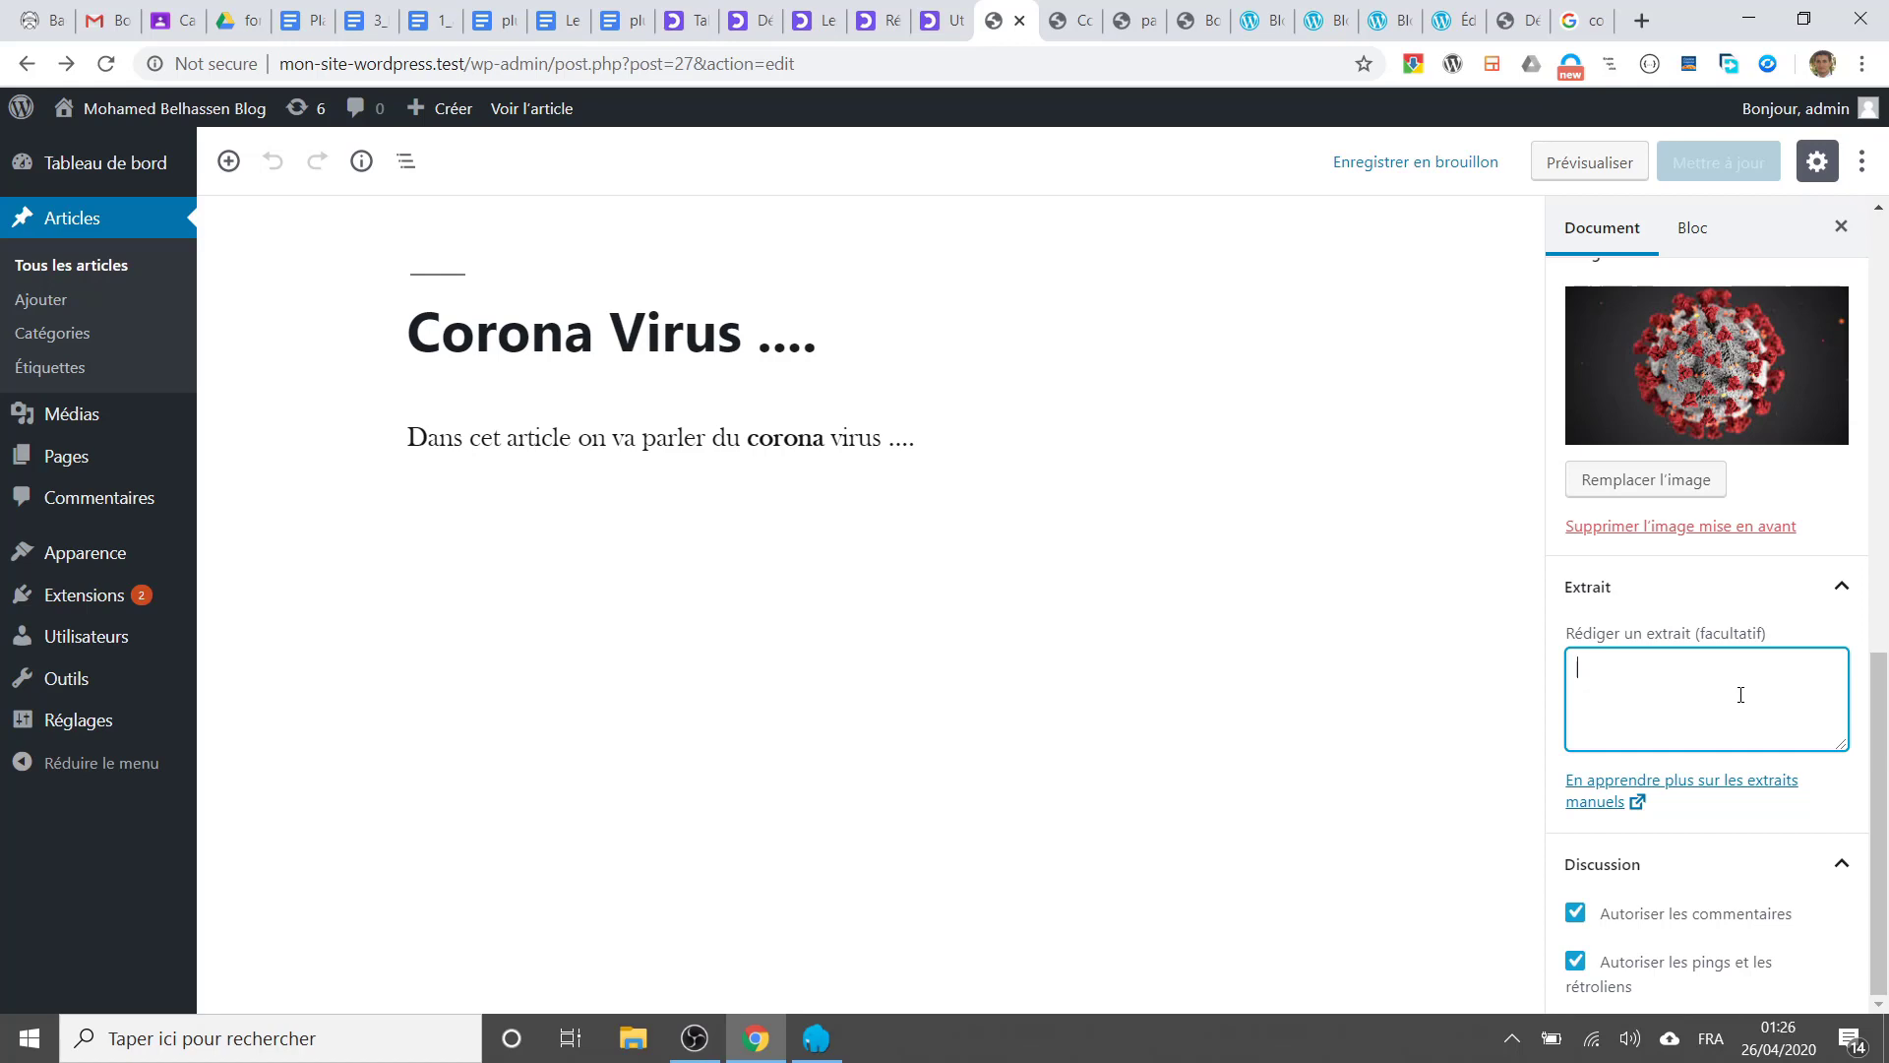
text(cet article par)
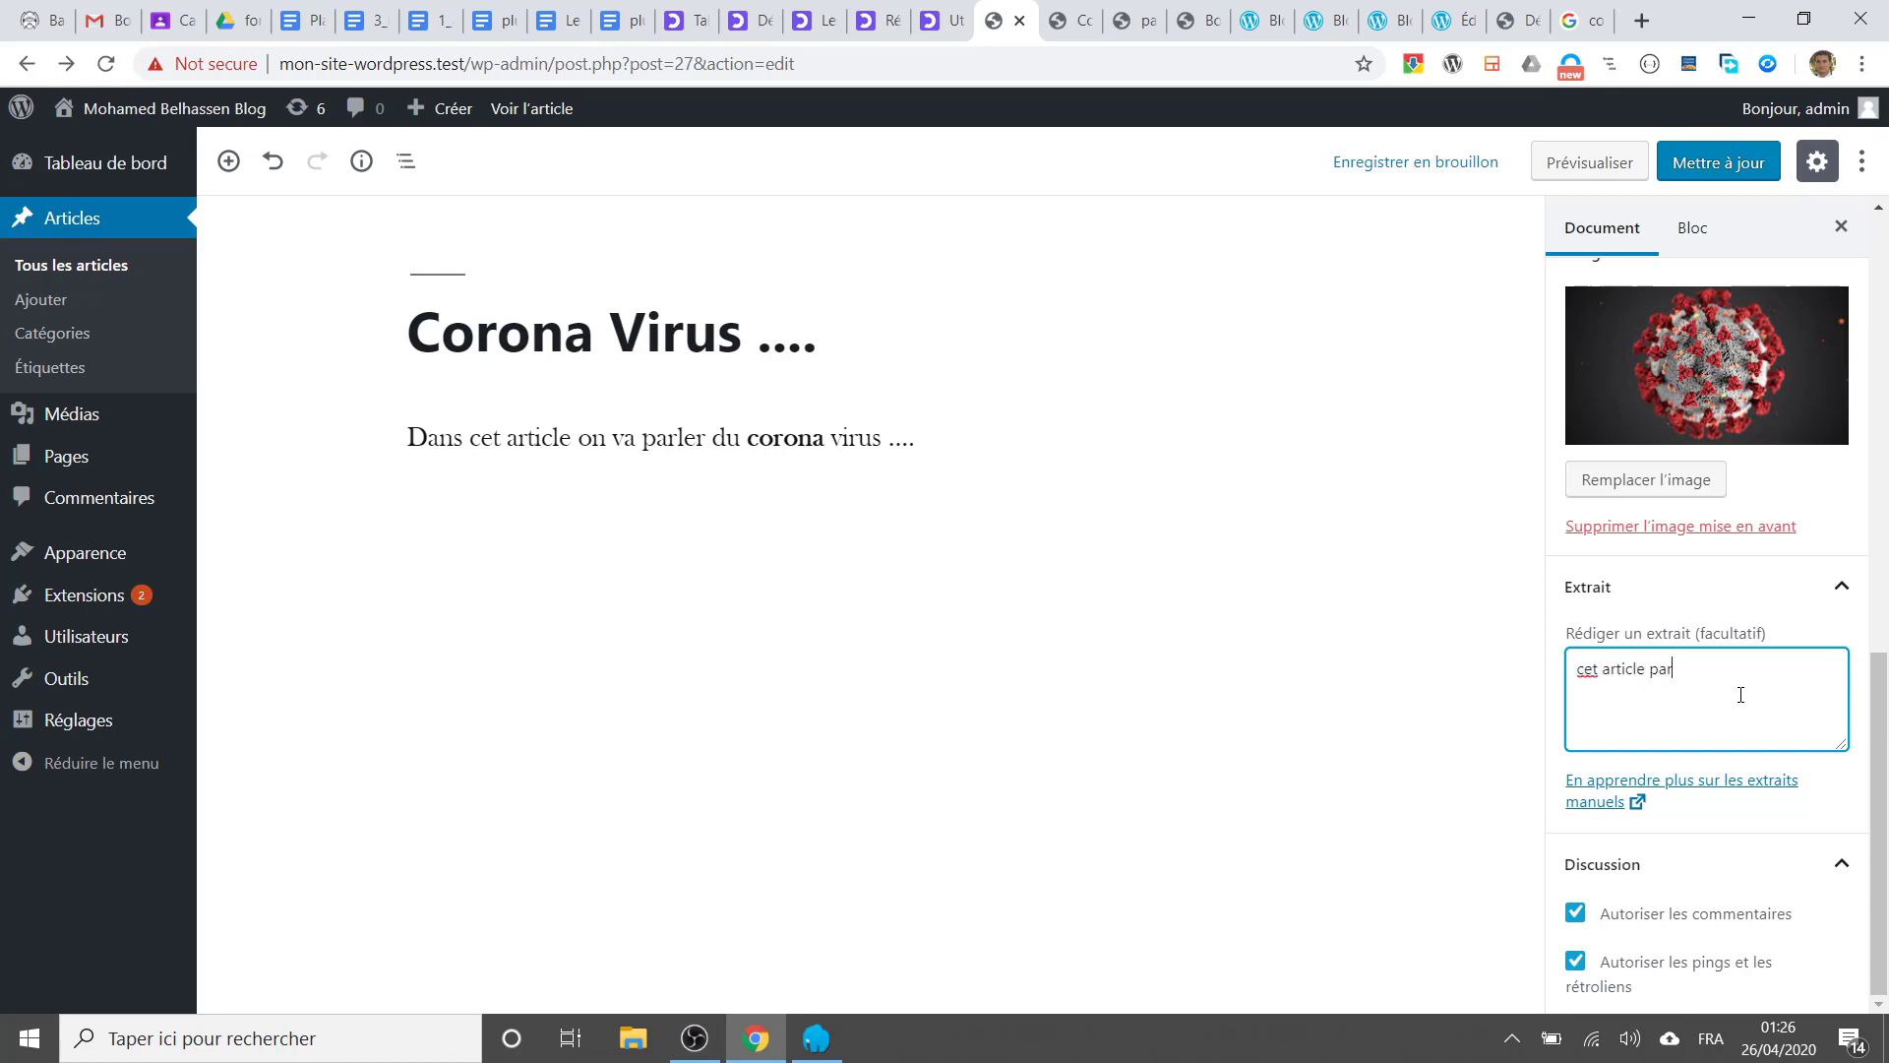
text(le des nouveautés à pro)
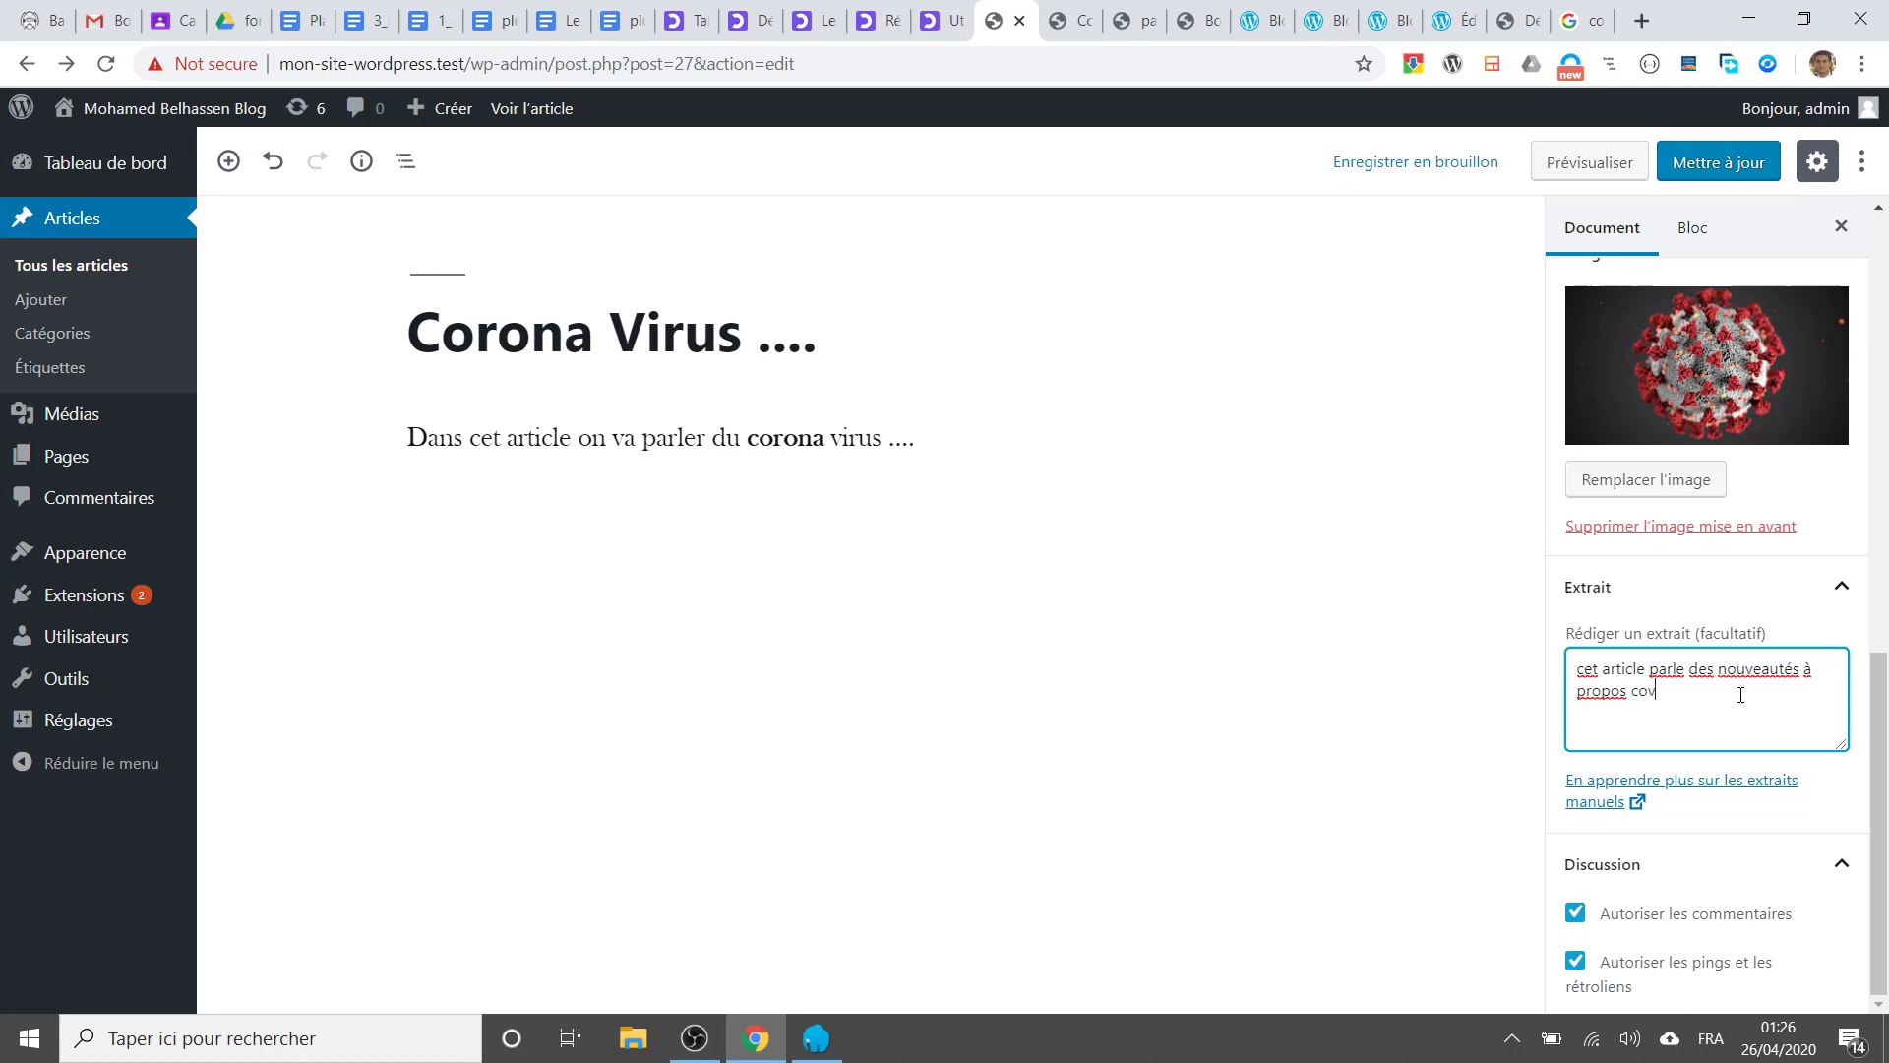
text(pos covid19)
Step: Post the comment 'qdqssq' on the live Corona Virus article, then return to the editor tab
click(1067, 21)
click(717, 578)
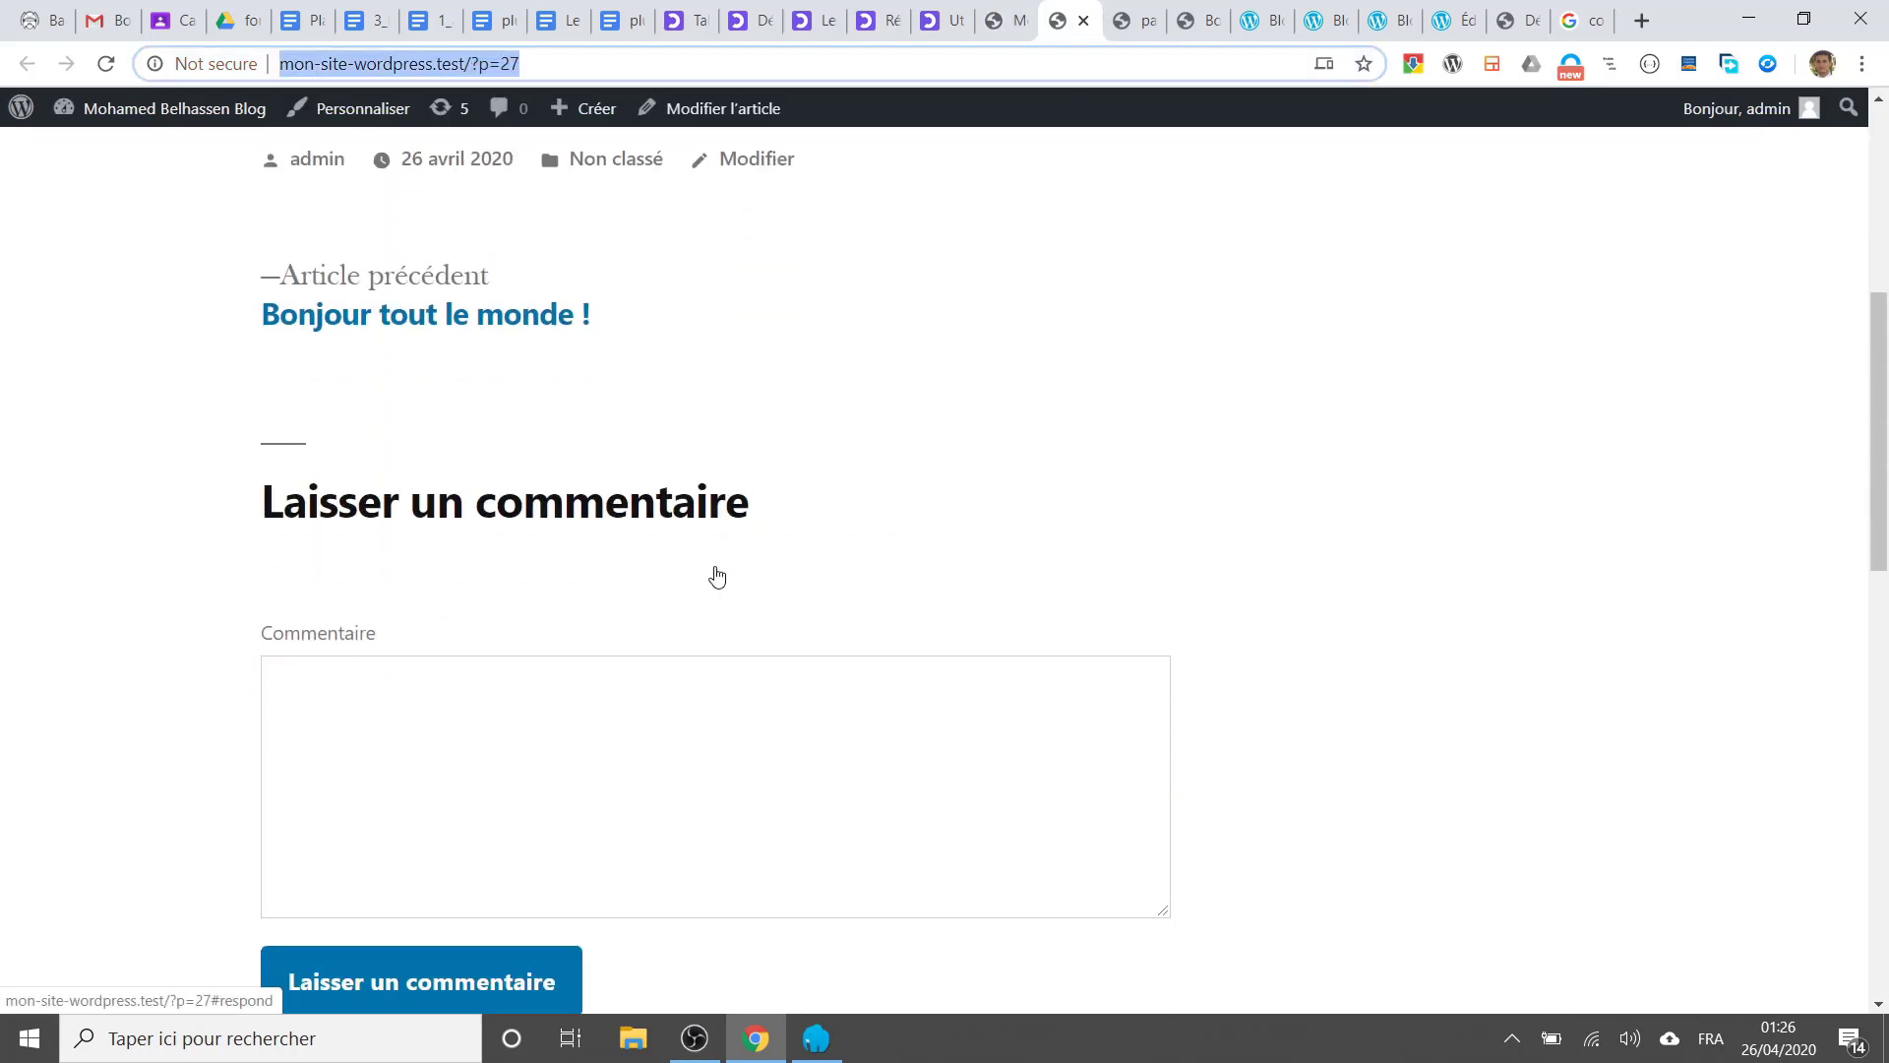
scroll(717, 578, down, 3)
scroll(523, 527, up, 2)
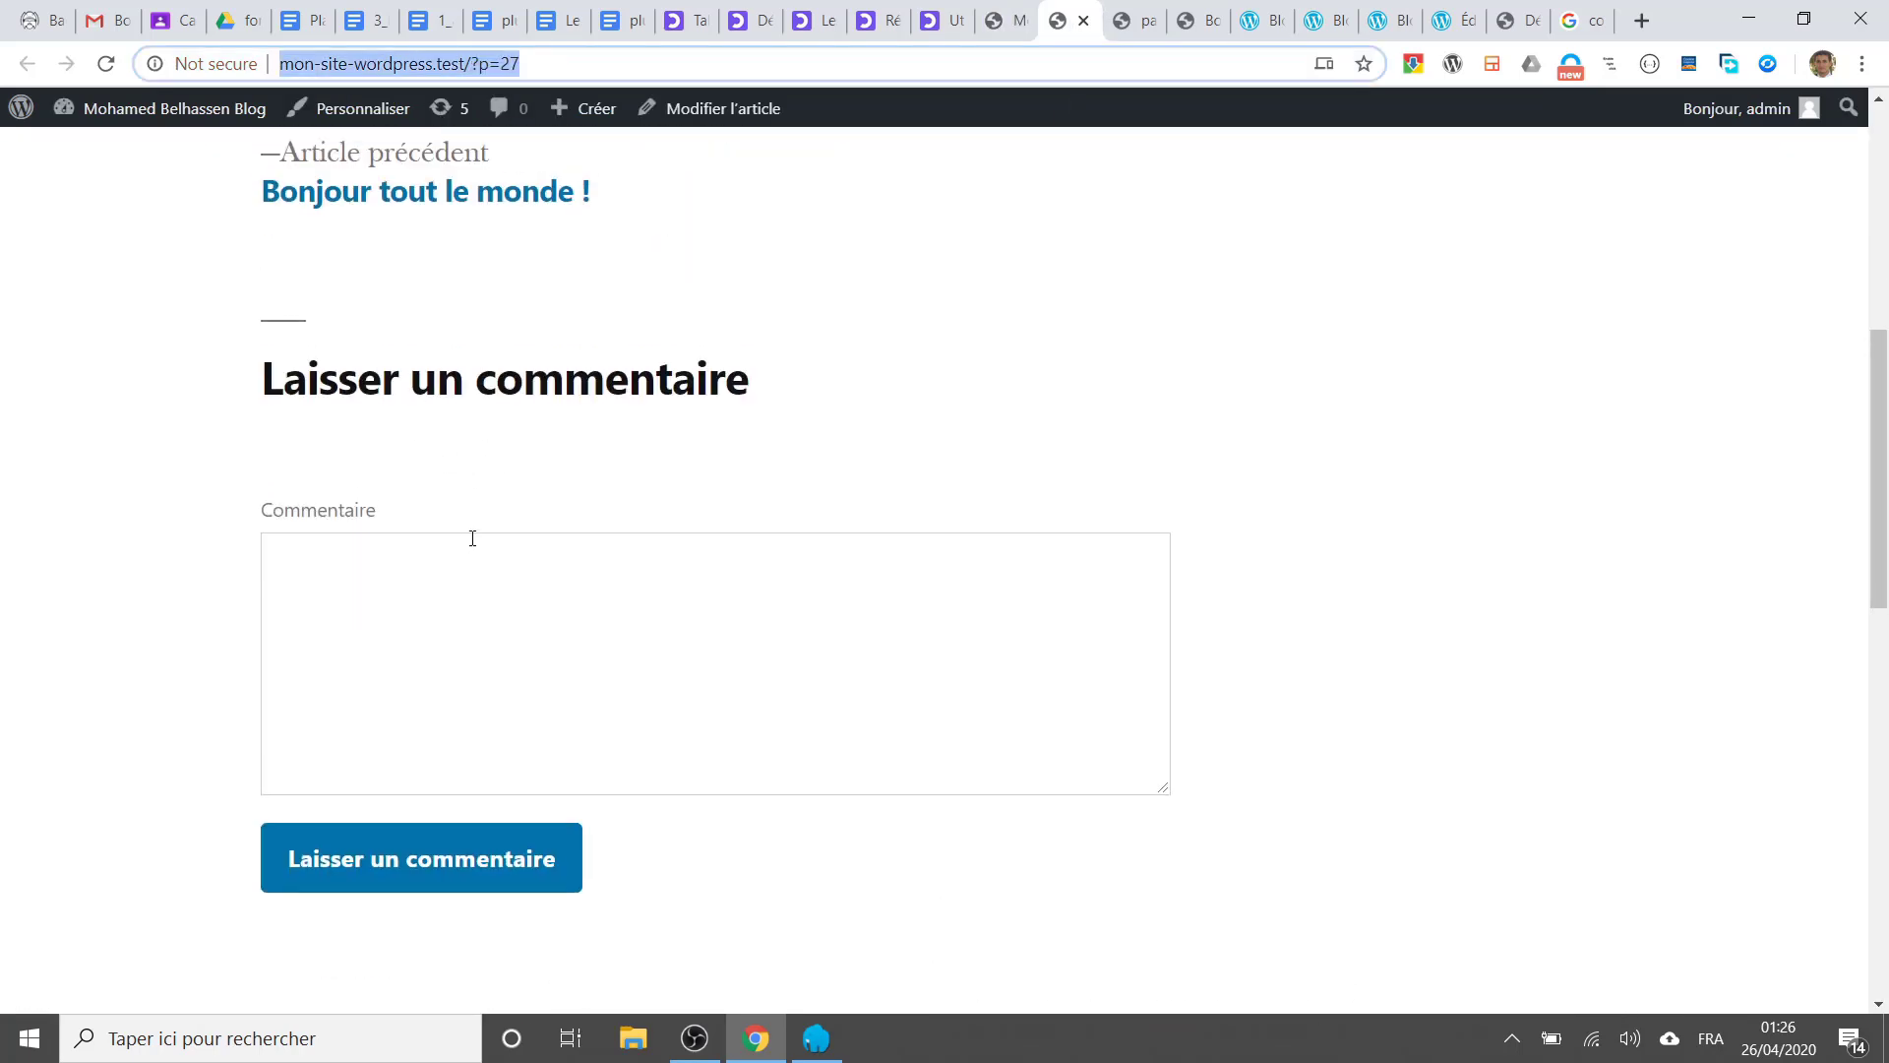
click(423, 581)
text(qdqssq)
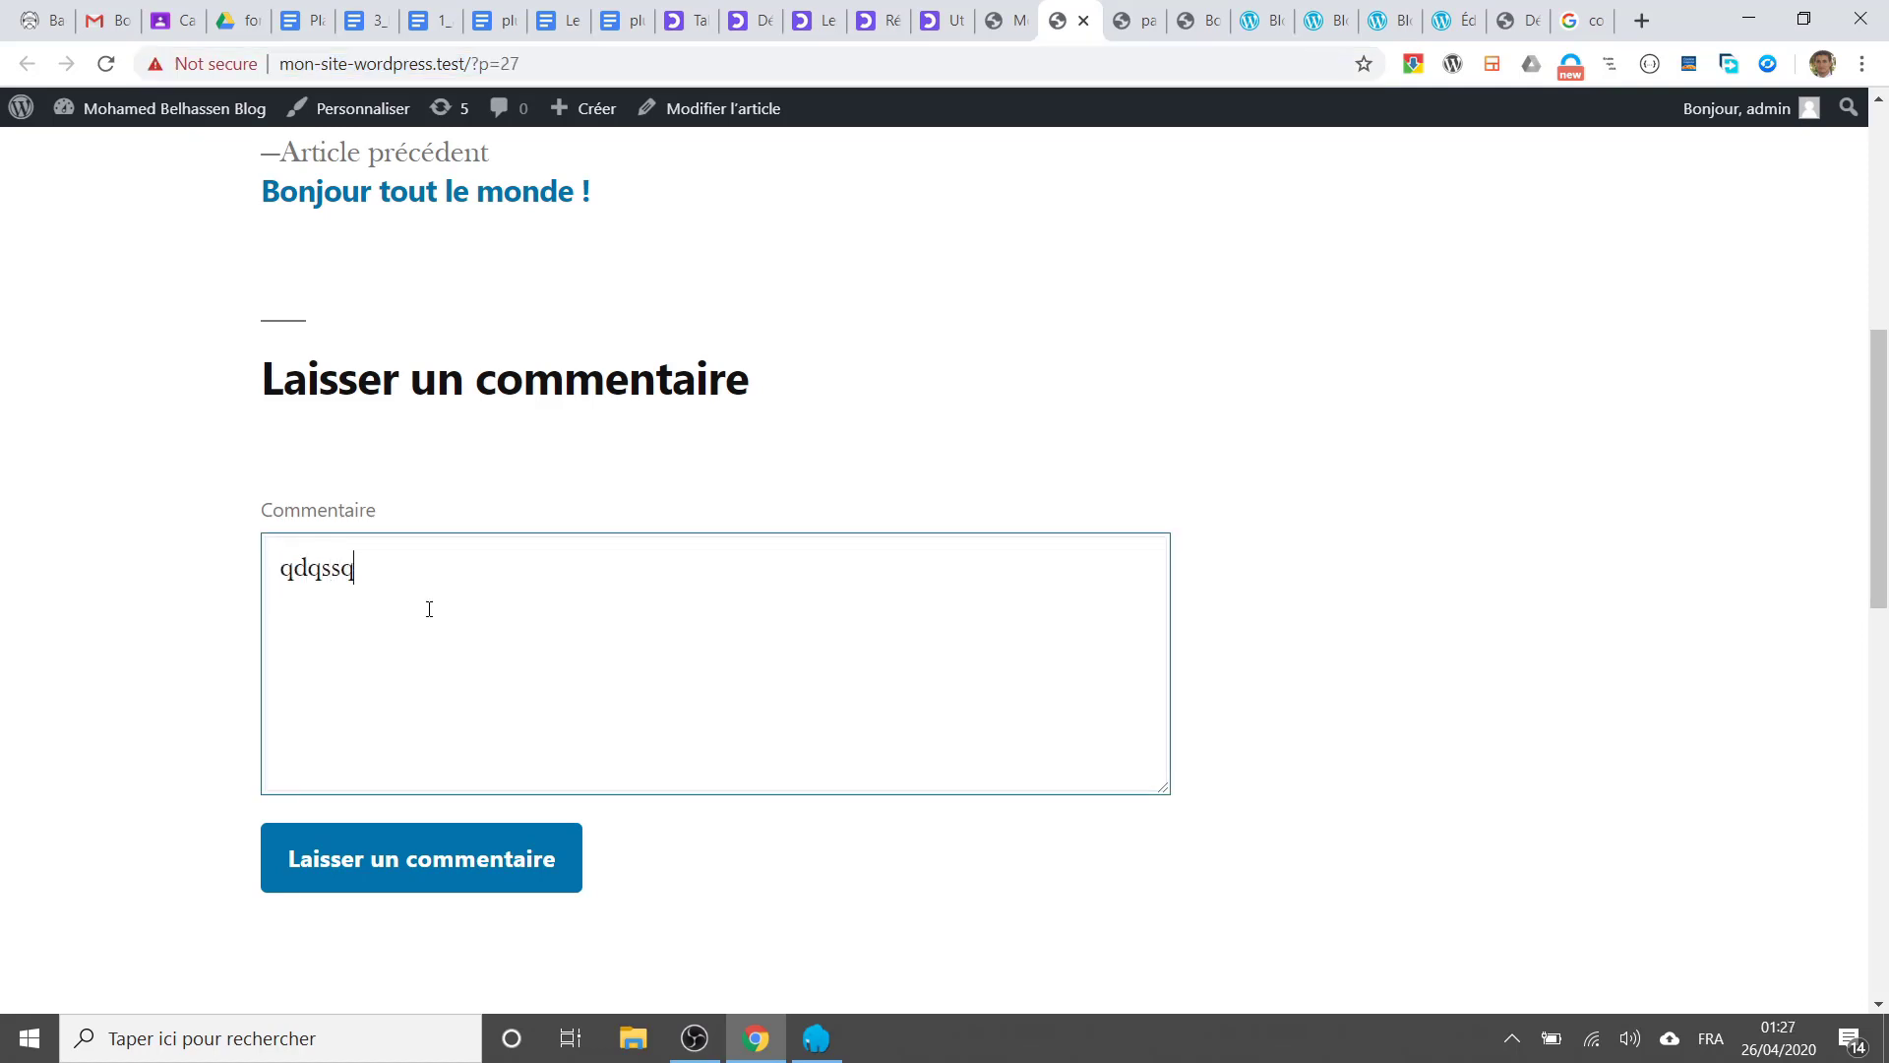
click(514, 868)
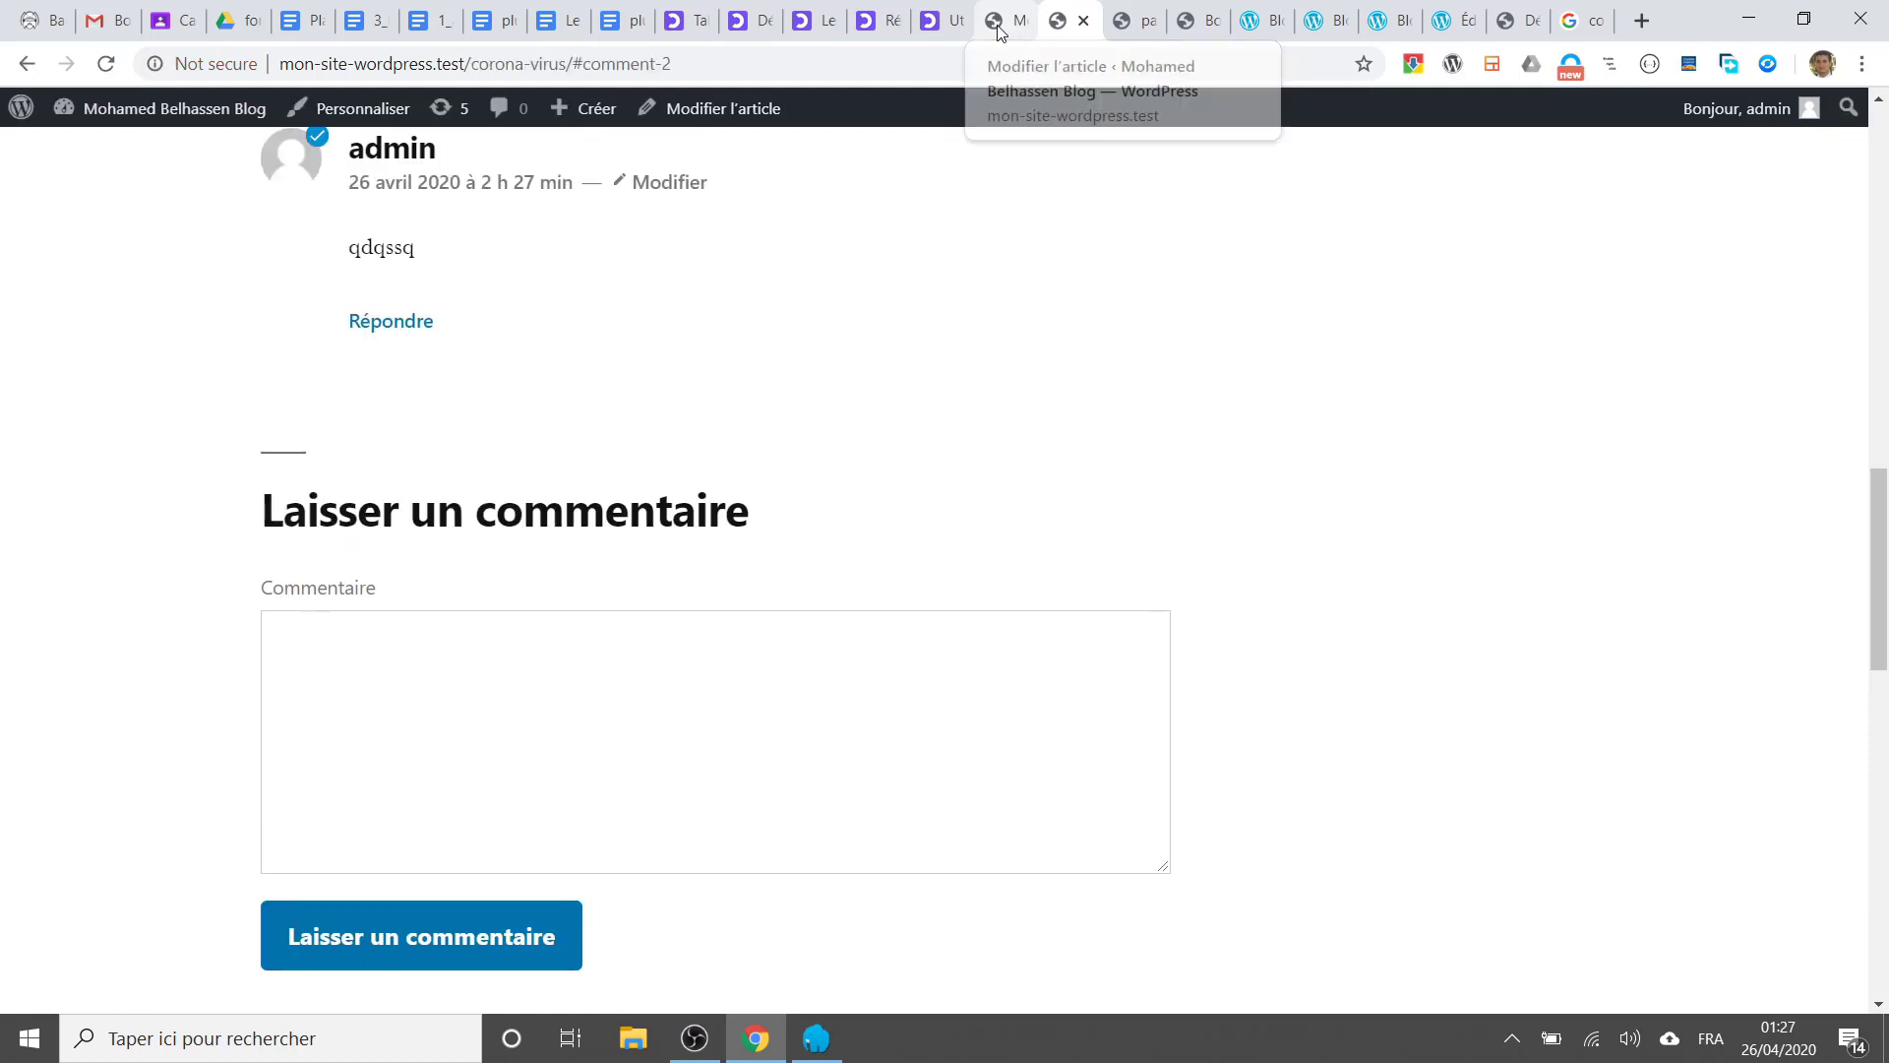
click(998, 31)
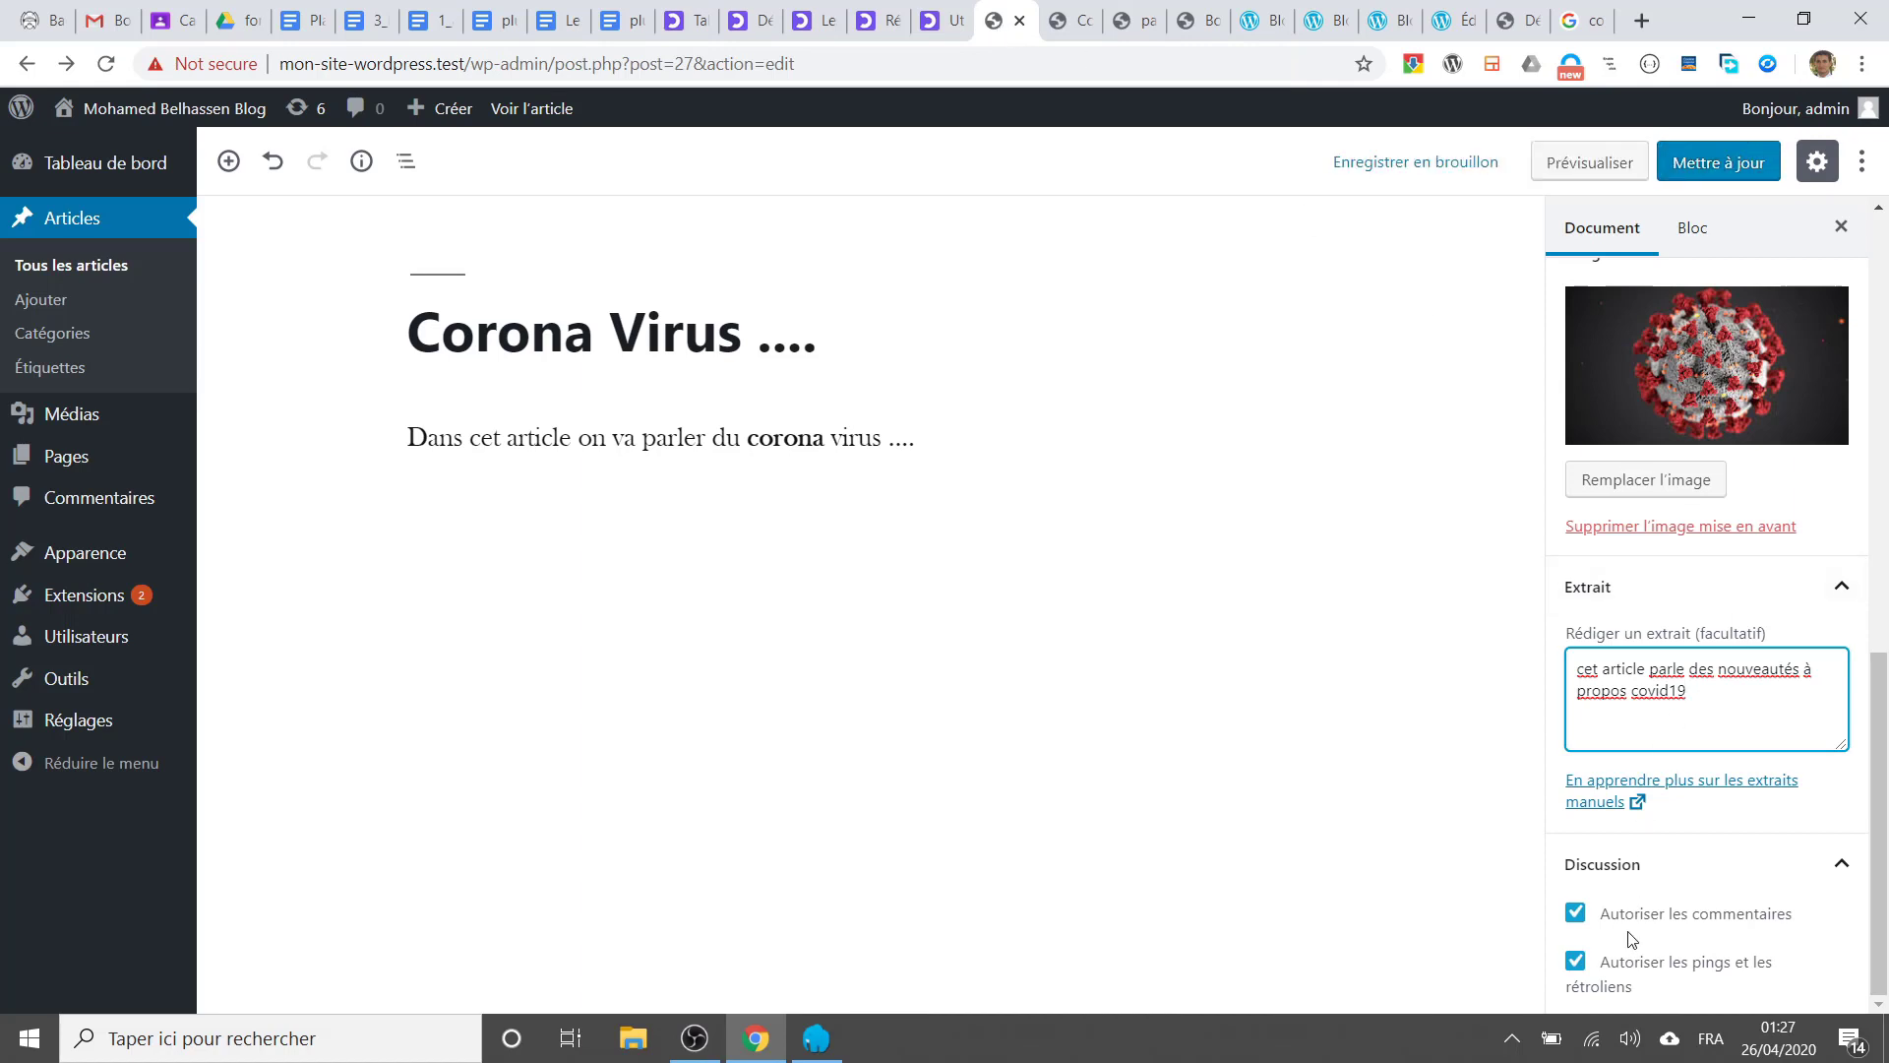
Step: Uncheck Autoriser les commentaires, update the post, and reload the live article
click(1578, 918)
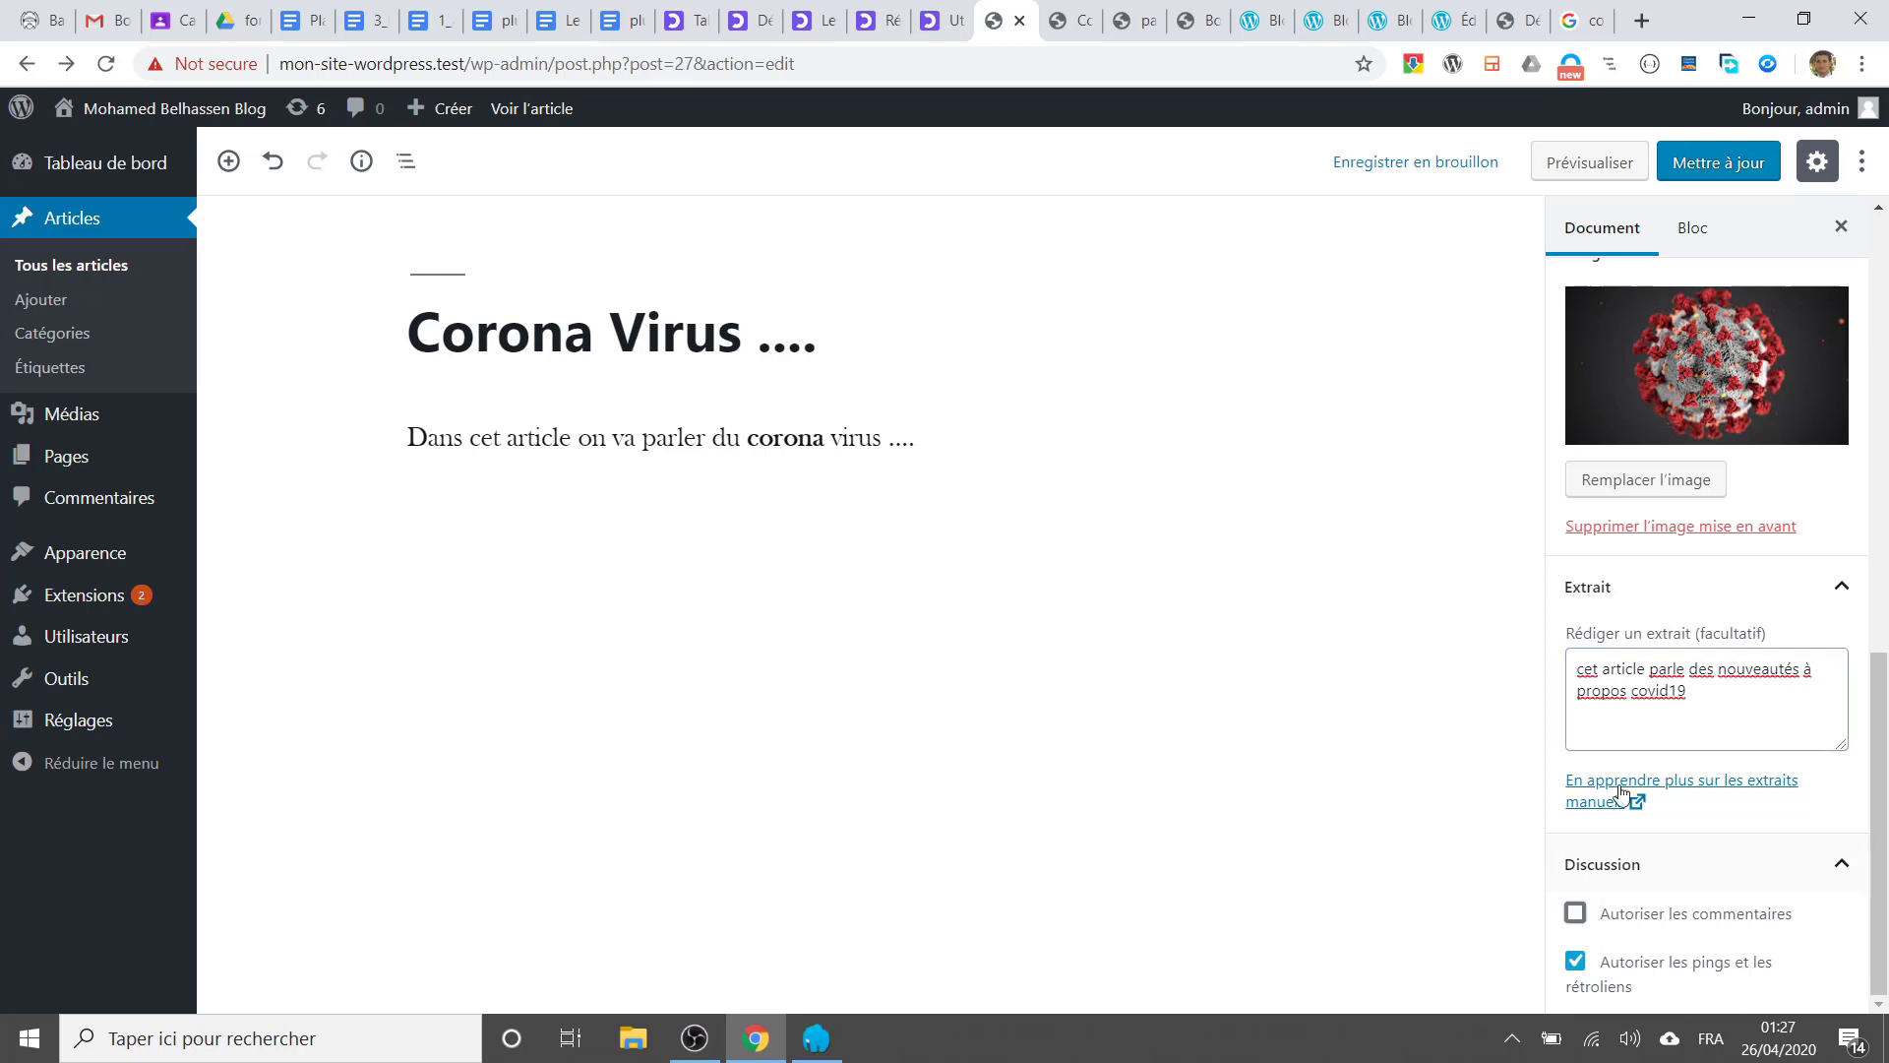
click(1704, 174)
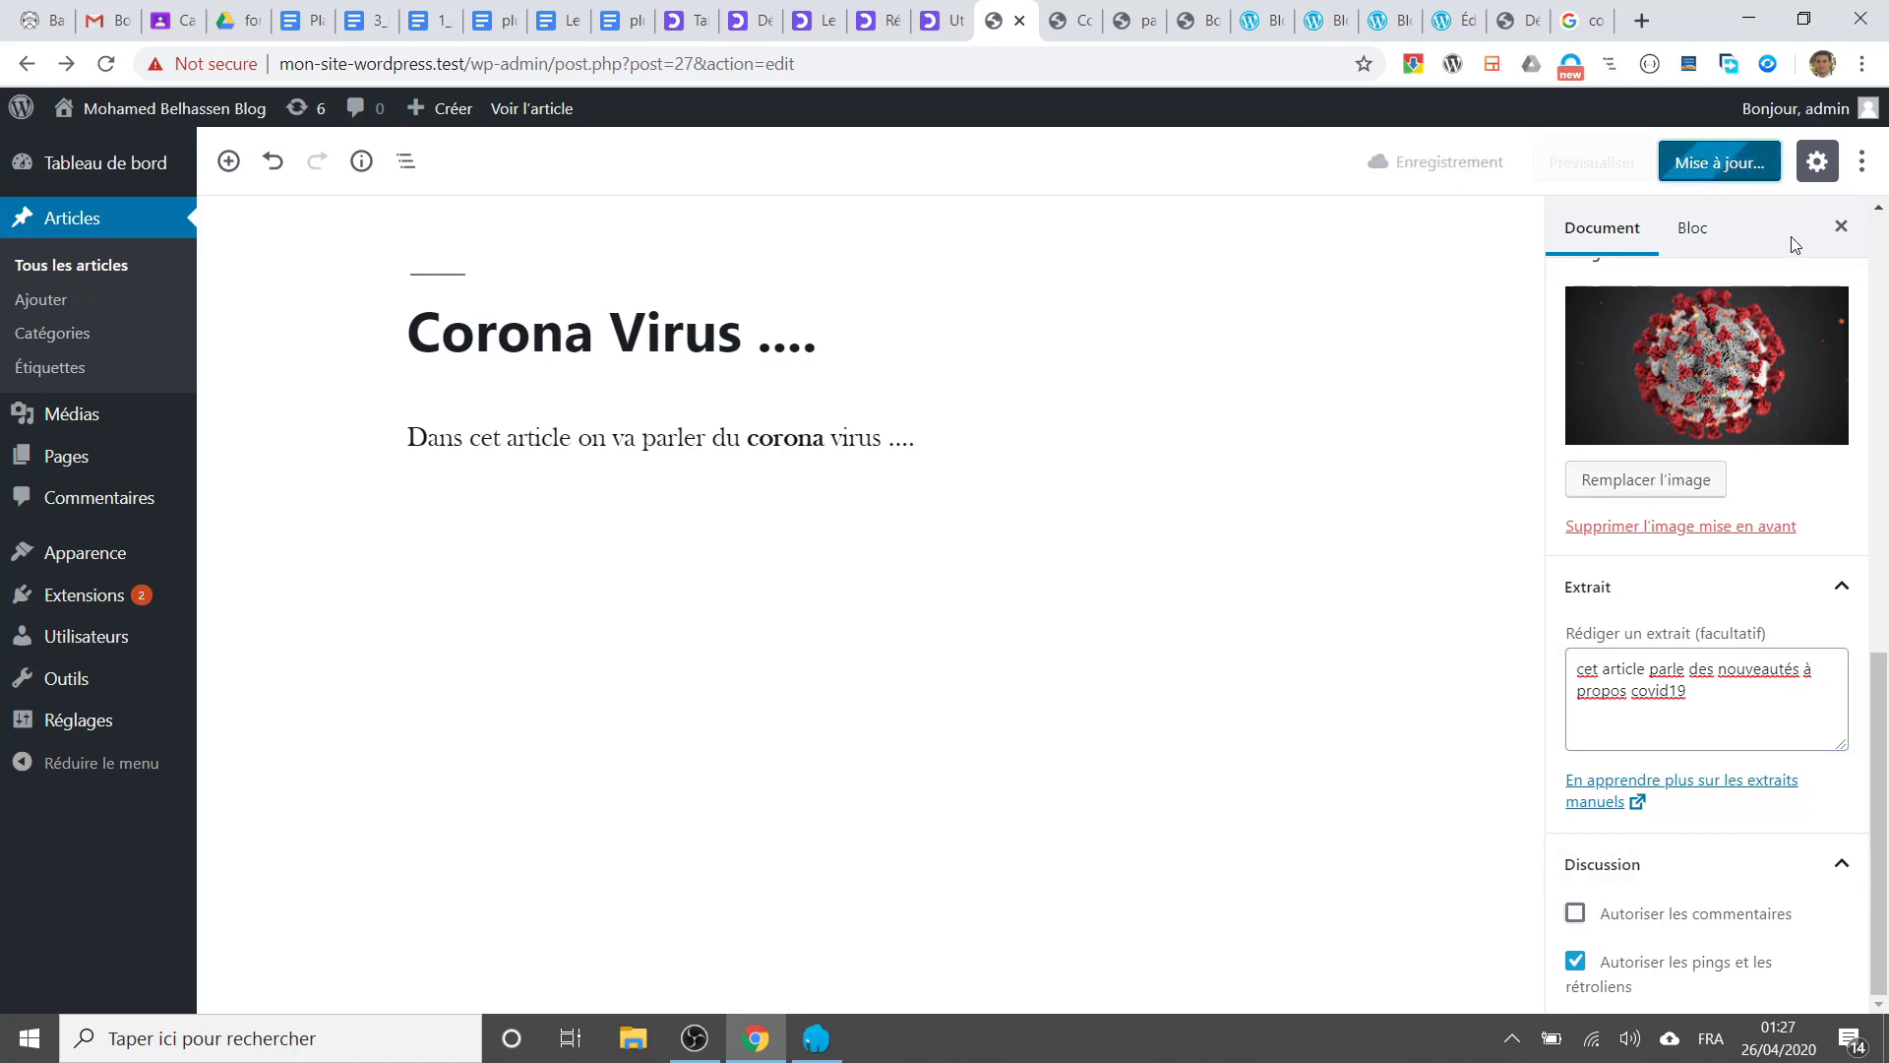
click(1061, 23)
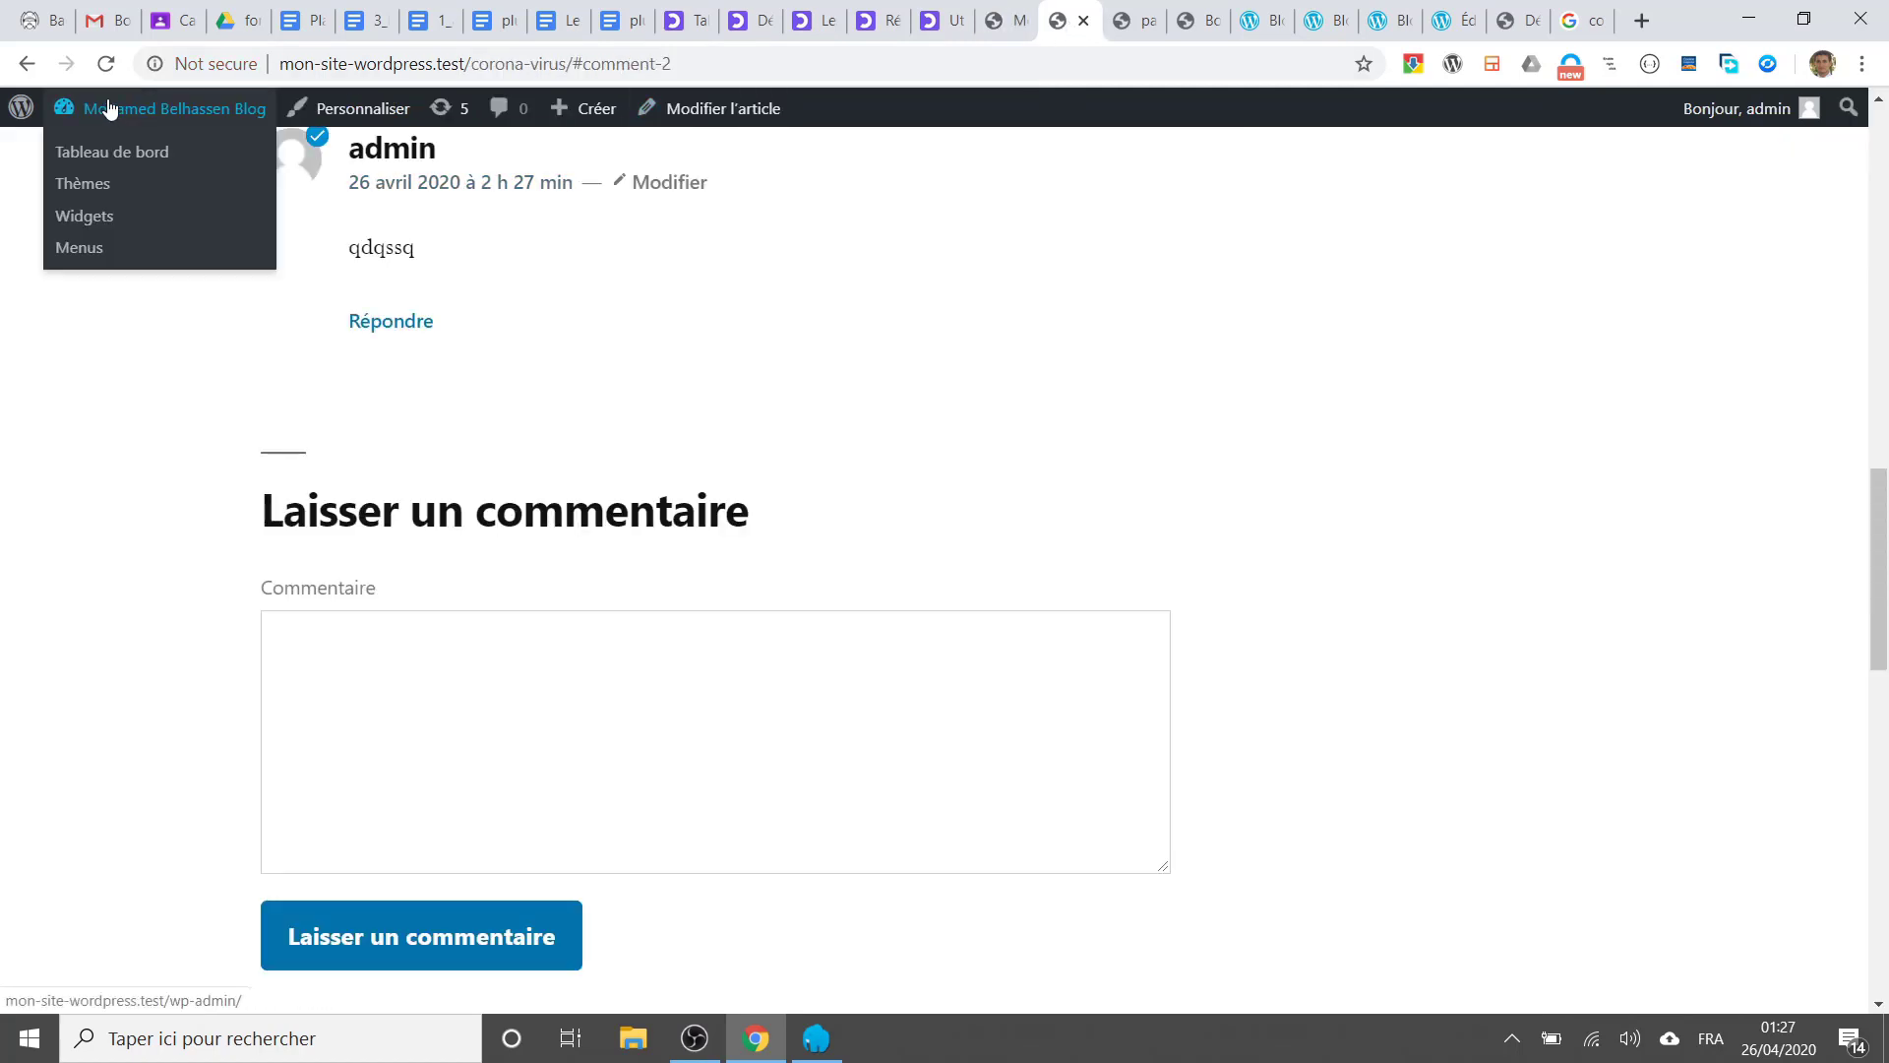
click(107, 67)
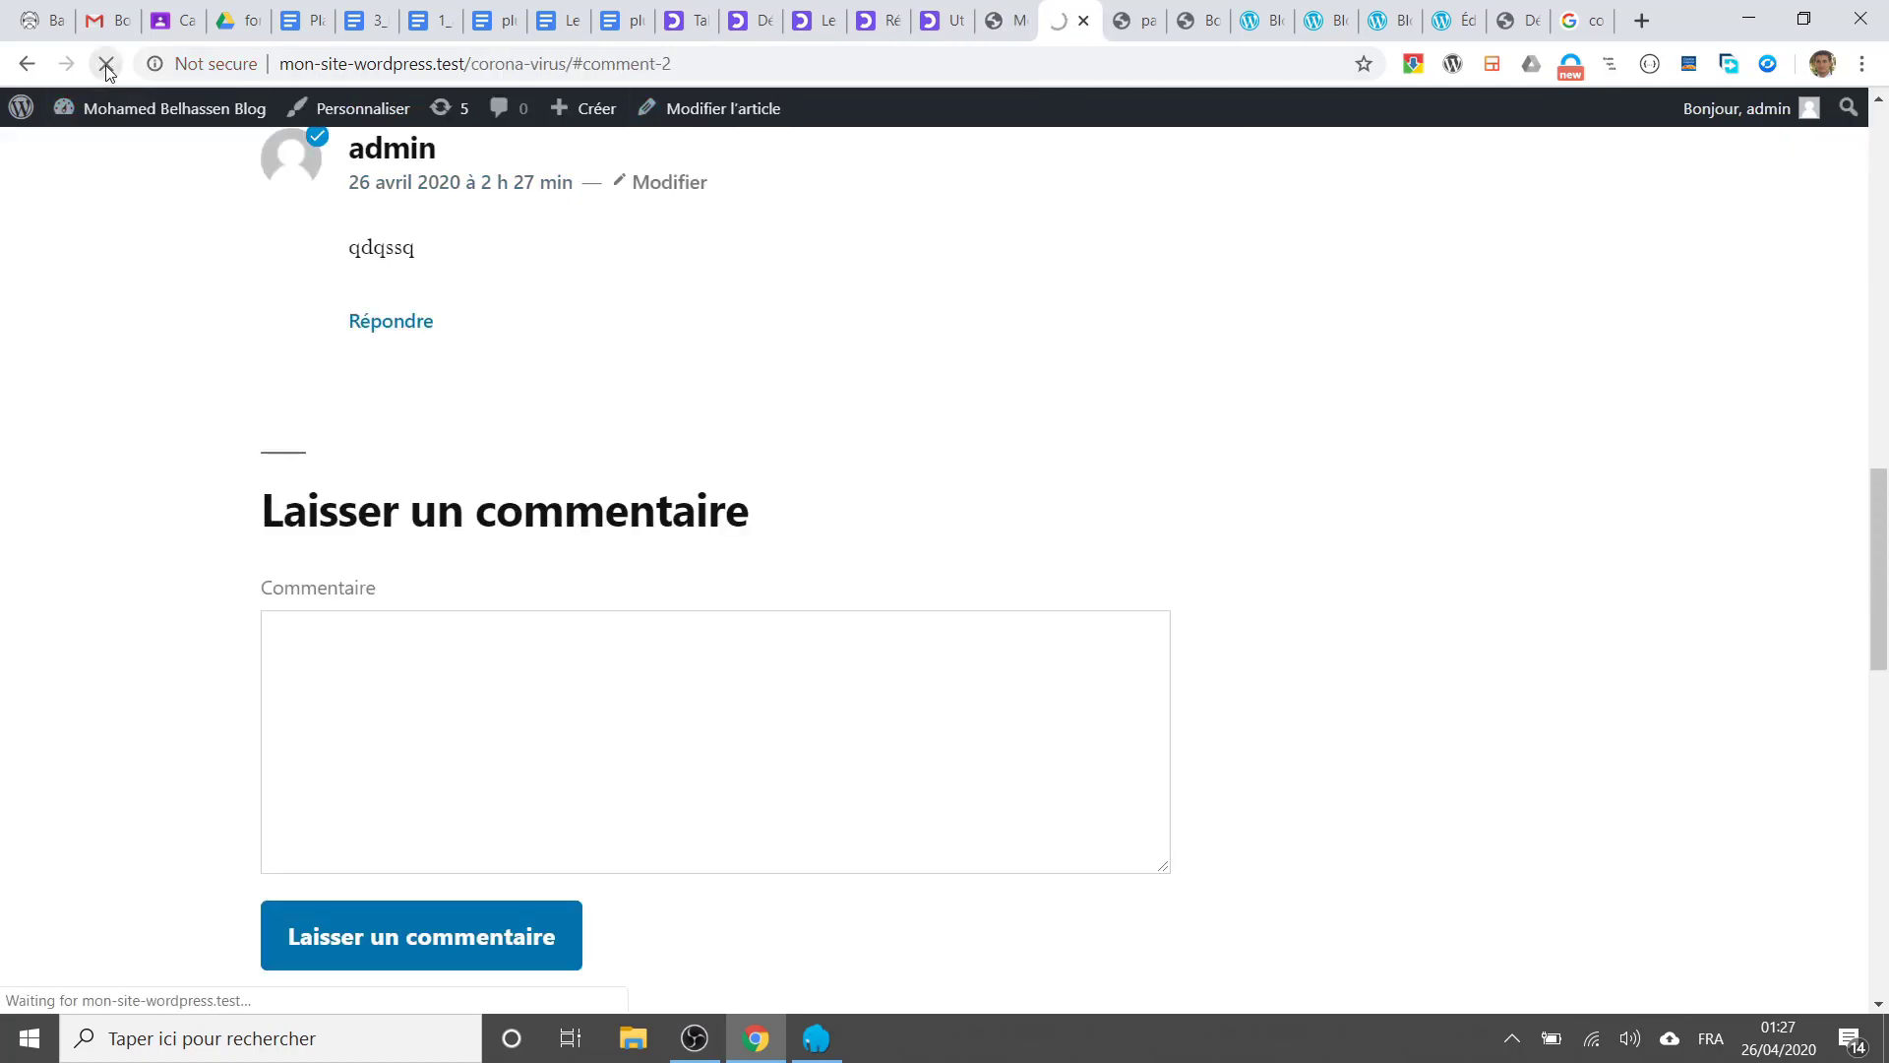
Step: Confirm on the live article that comments are closed, then return to the editor
scroll(475, 458, down, 5)
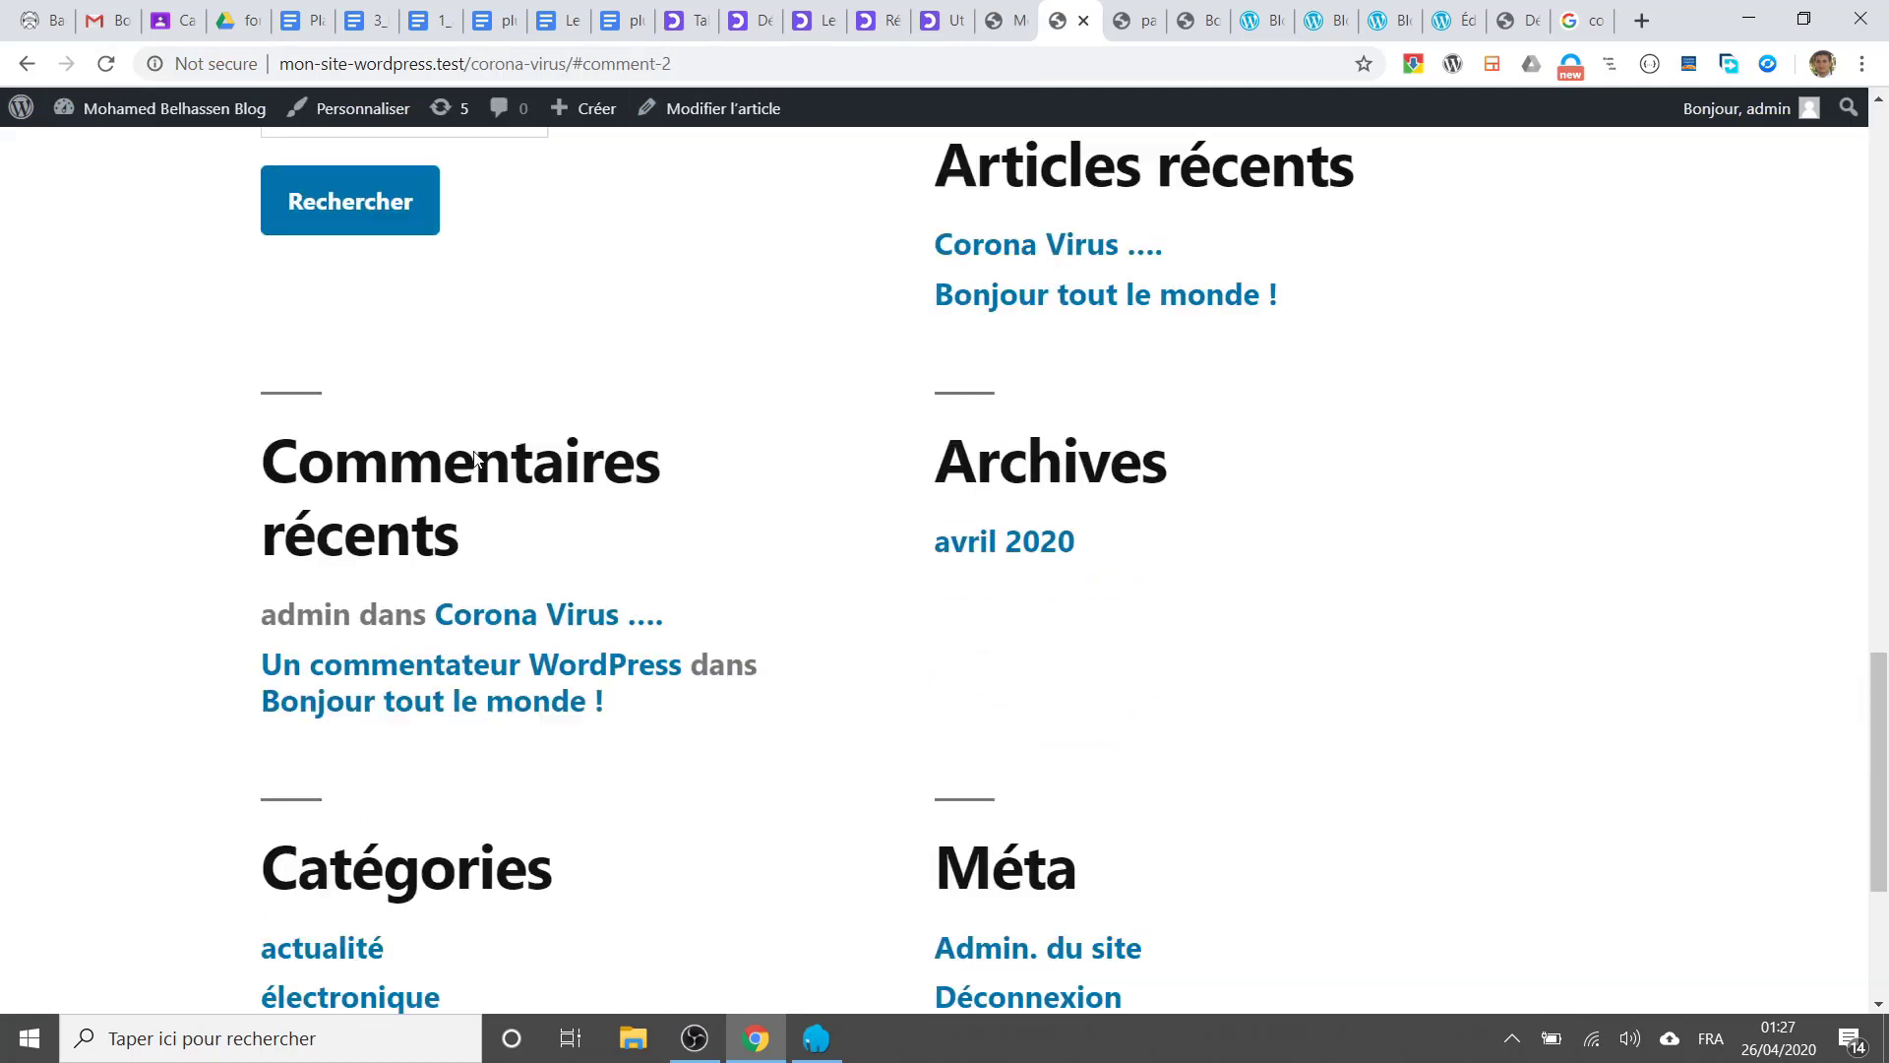
scroll(476, 458, down, 3)
scroll(475, 454, up, 12)
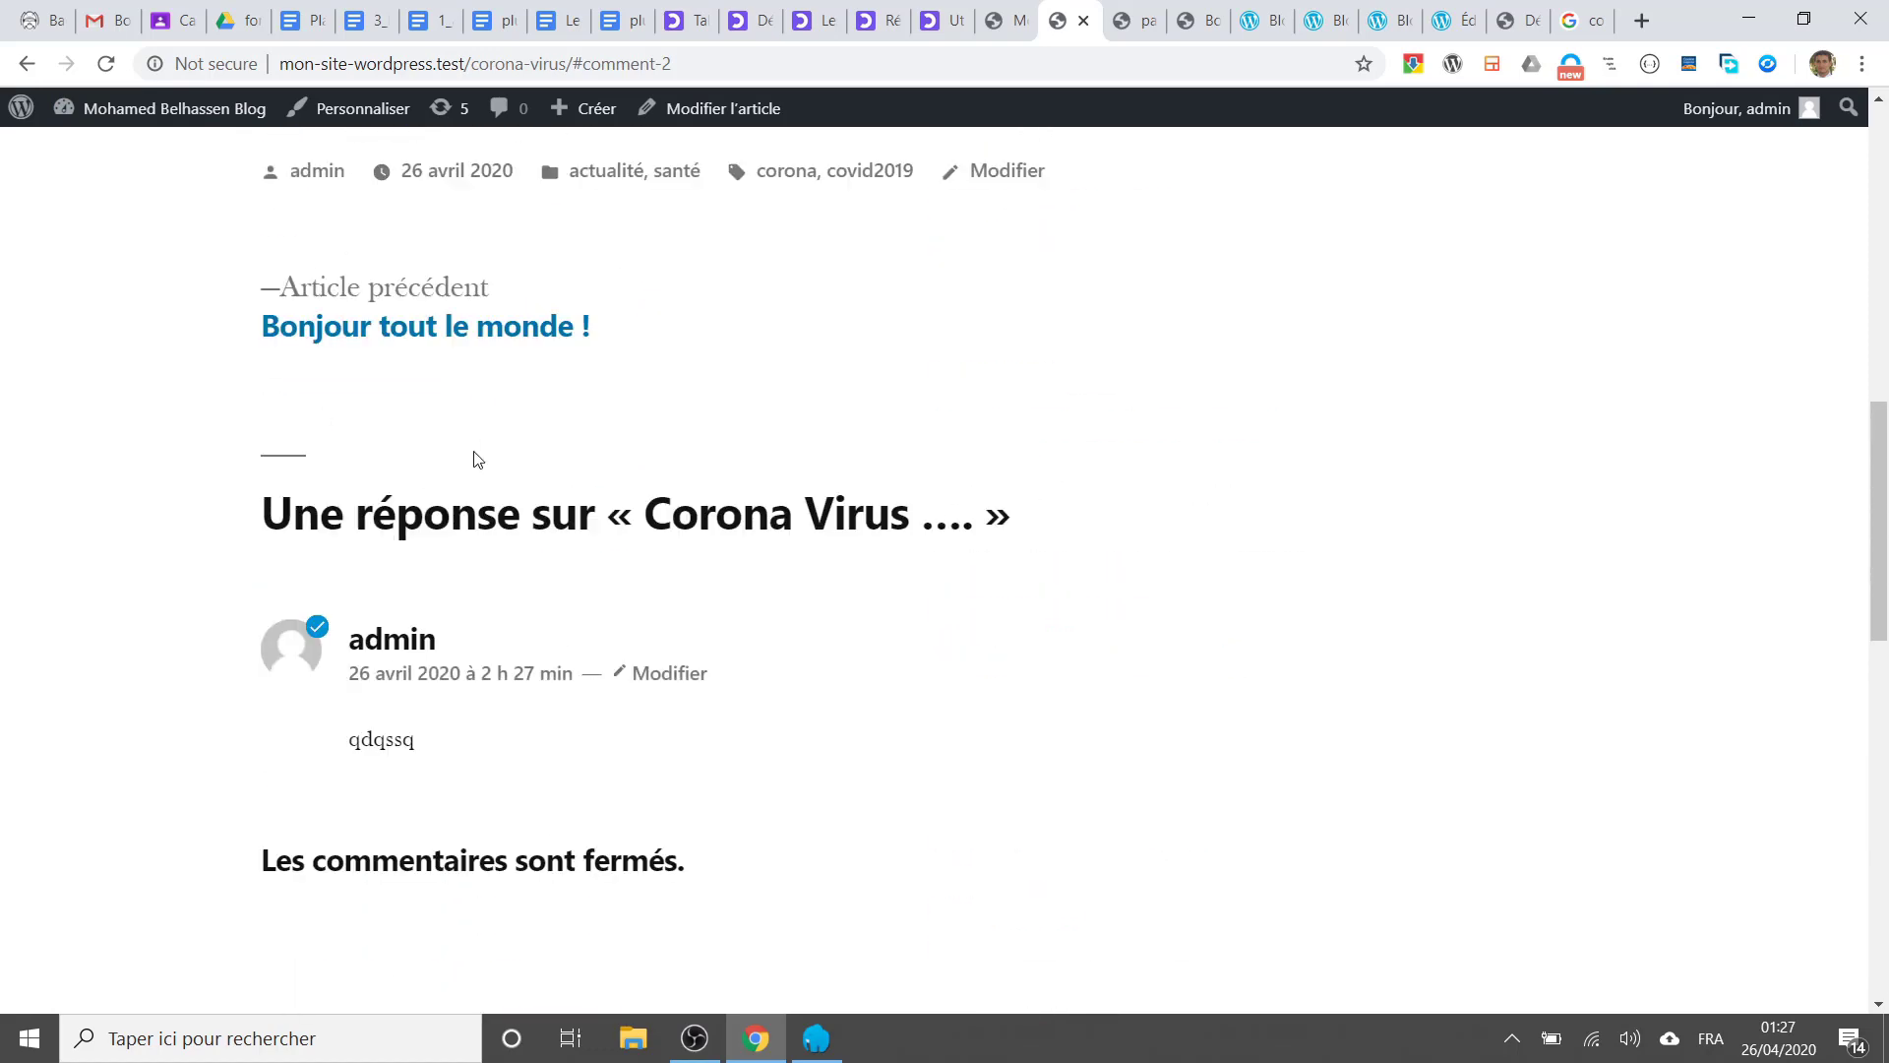
scroll(475, 459, up, 5)
scroll(475, 459, down, 10)
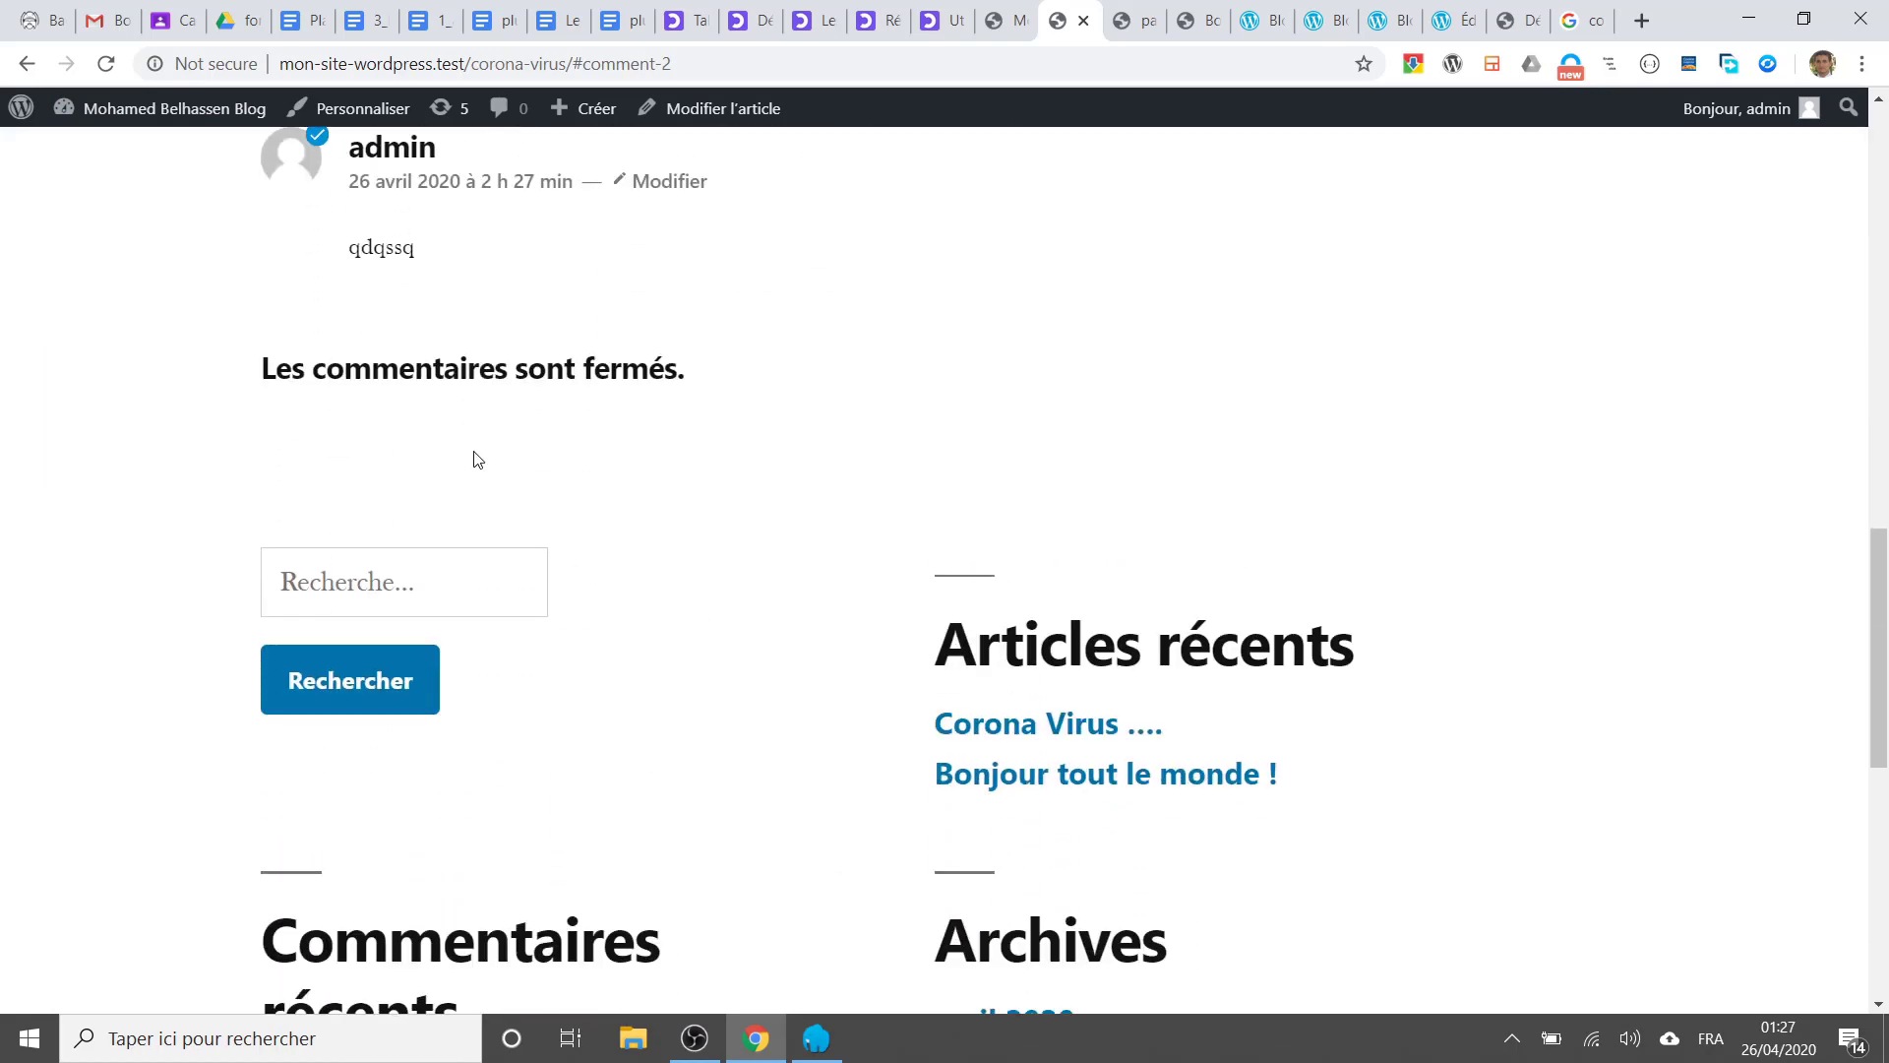
scroll(473, 460, up, 4)
scroll(635, 508, down, 3)
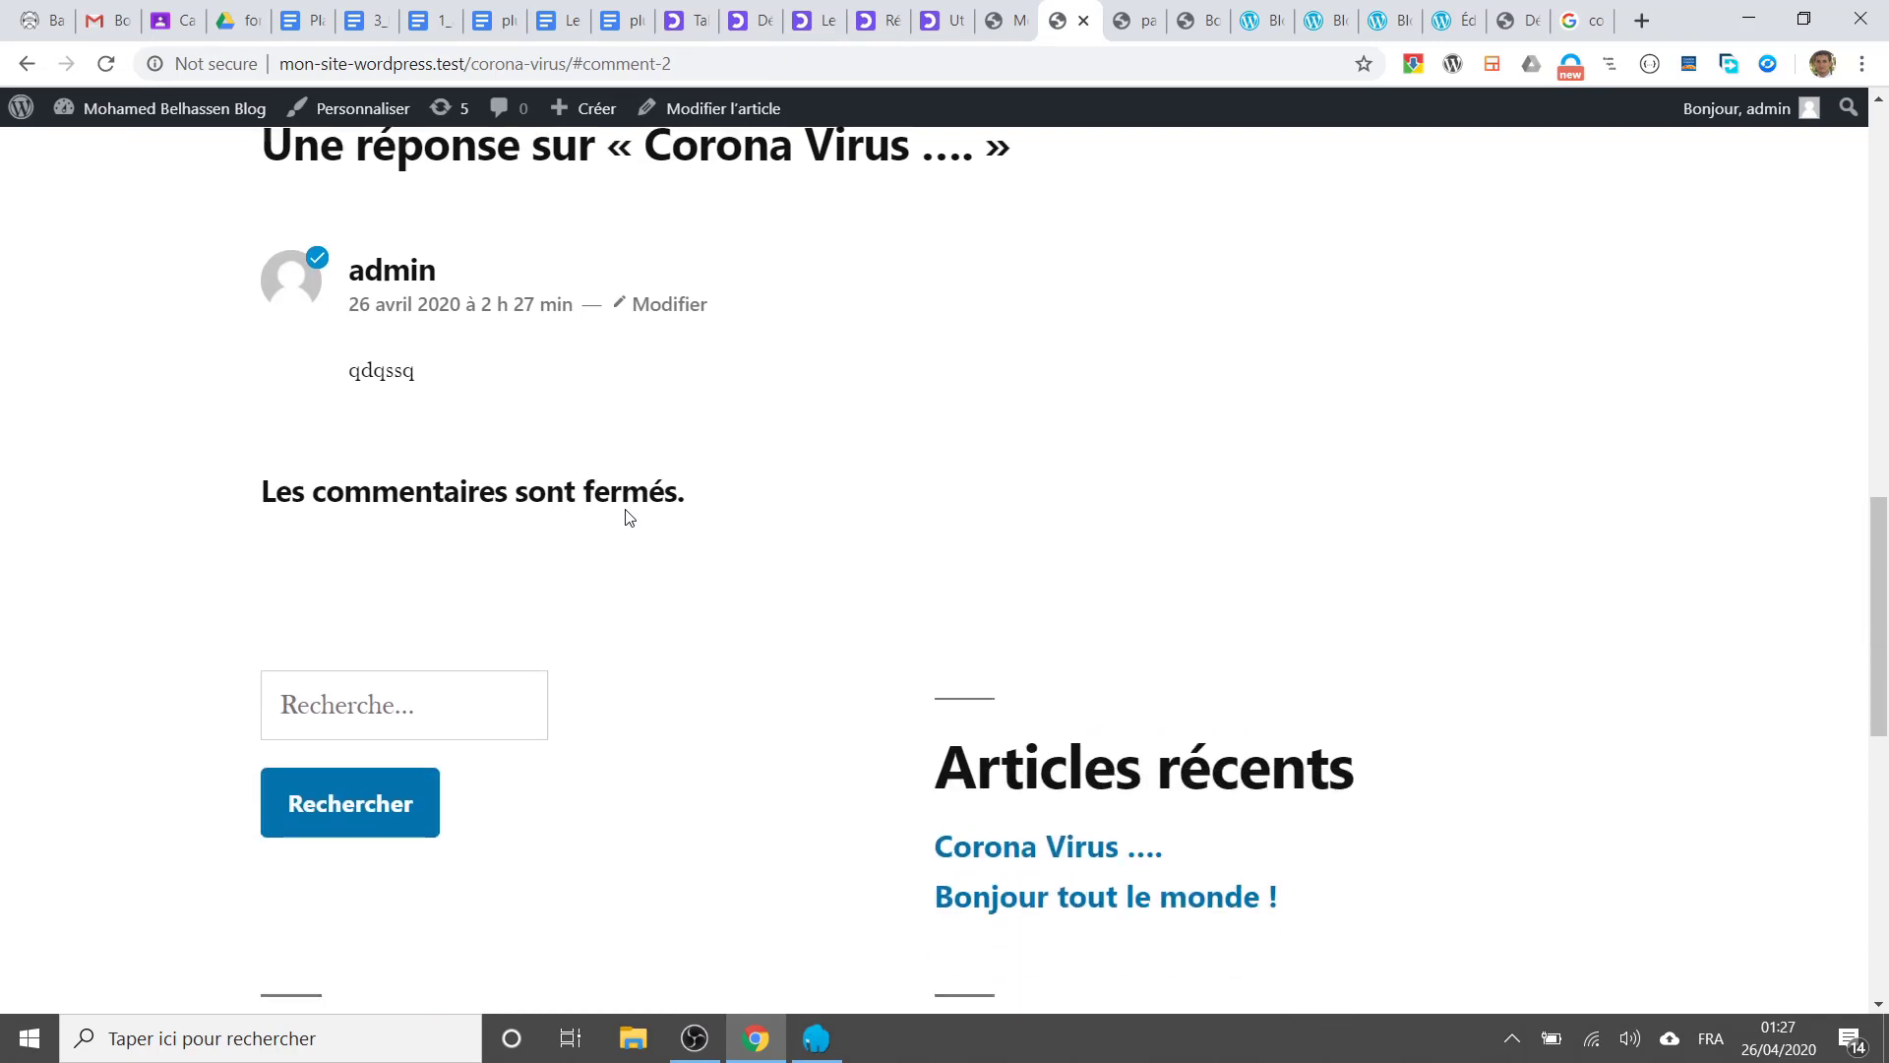
scroll(630, 513, up, 3)
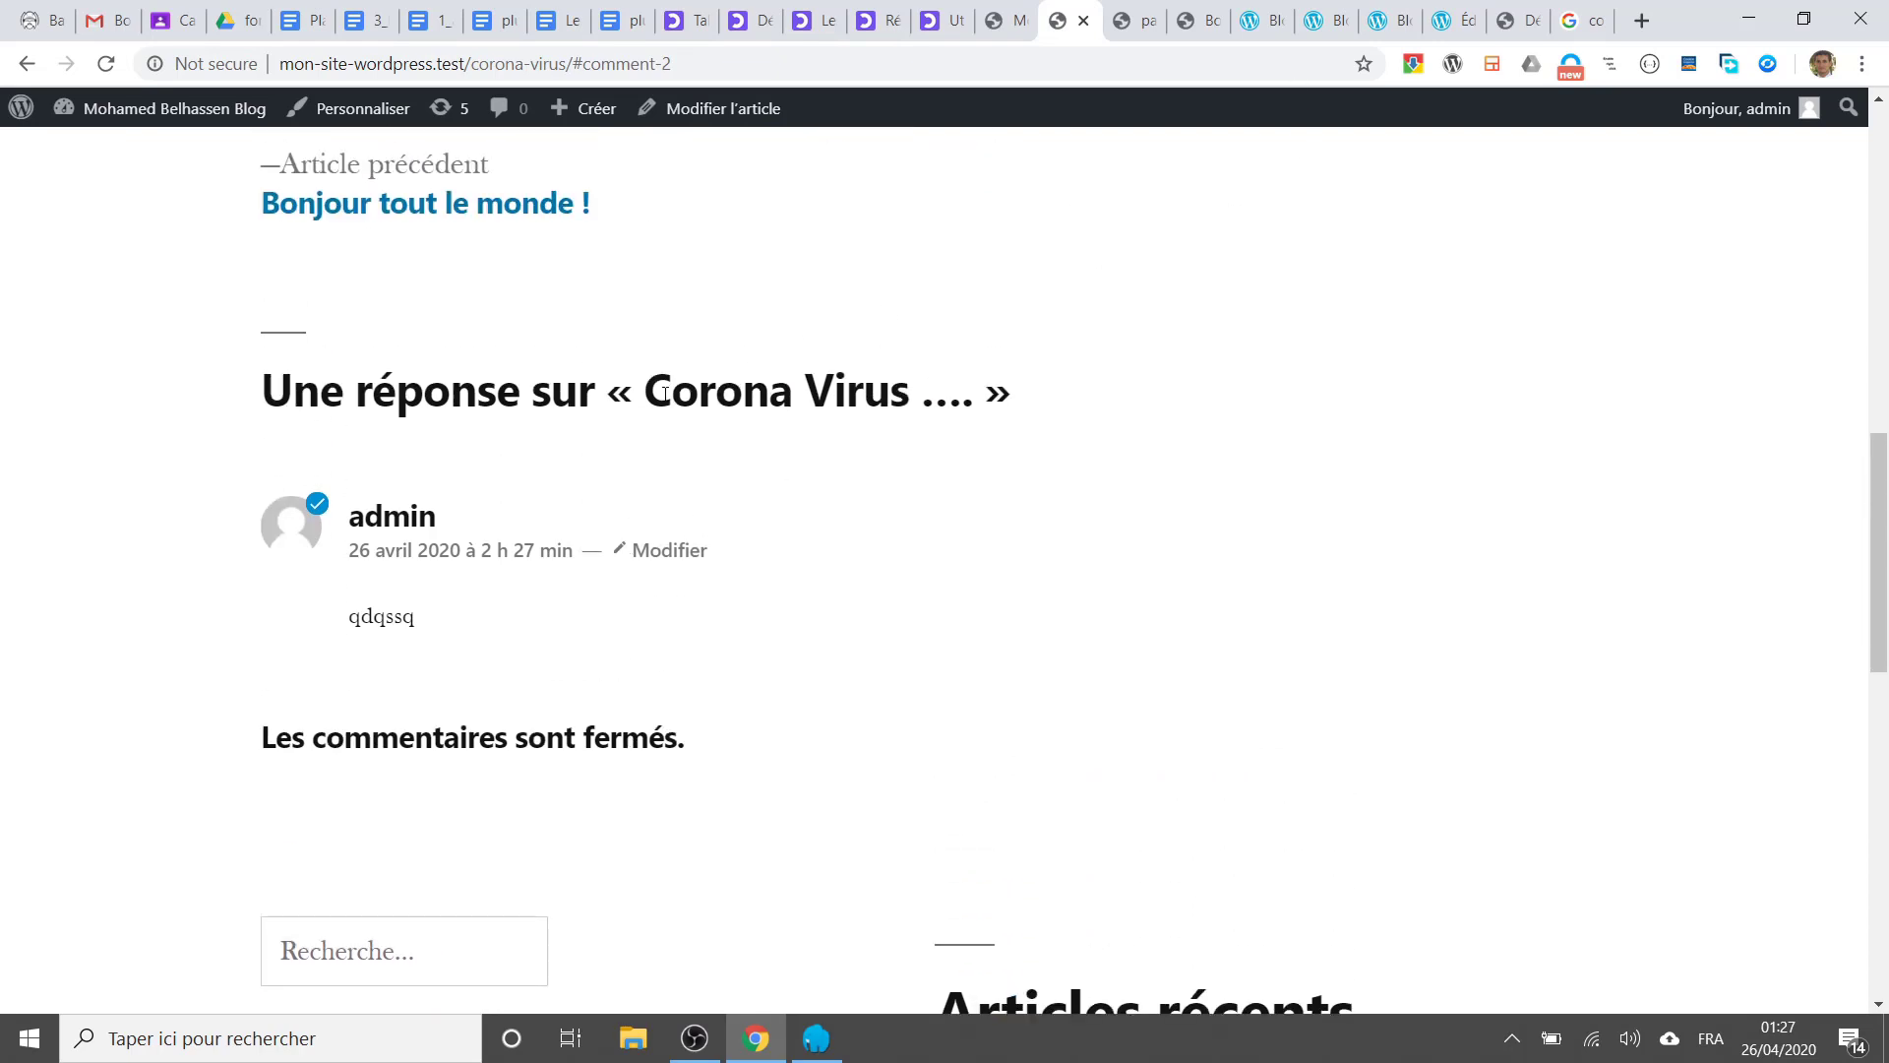
click(1004, 20)
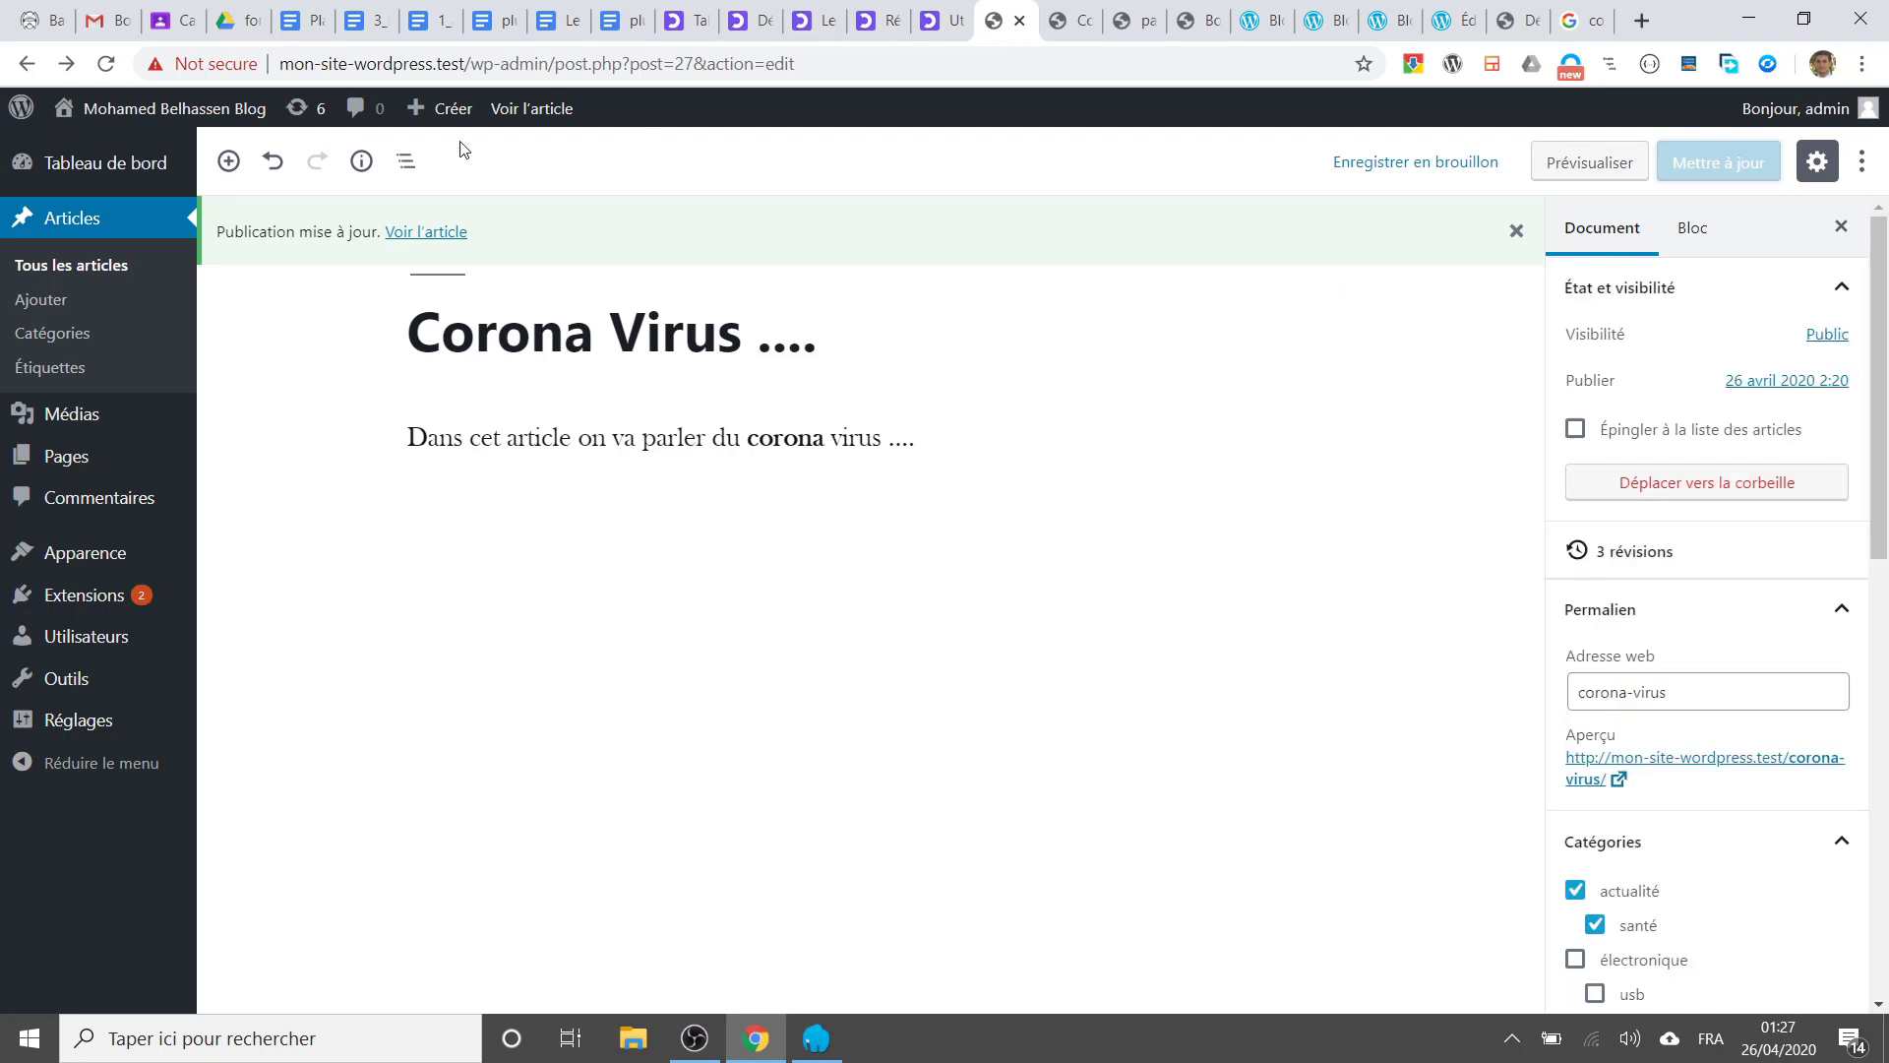
Step: Create a new page titled 'Présentation du site'
mouse_move(448, 112)
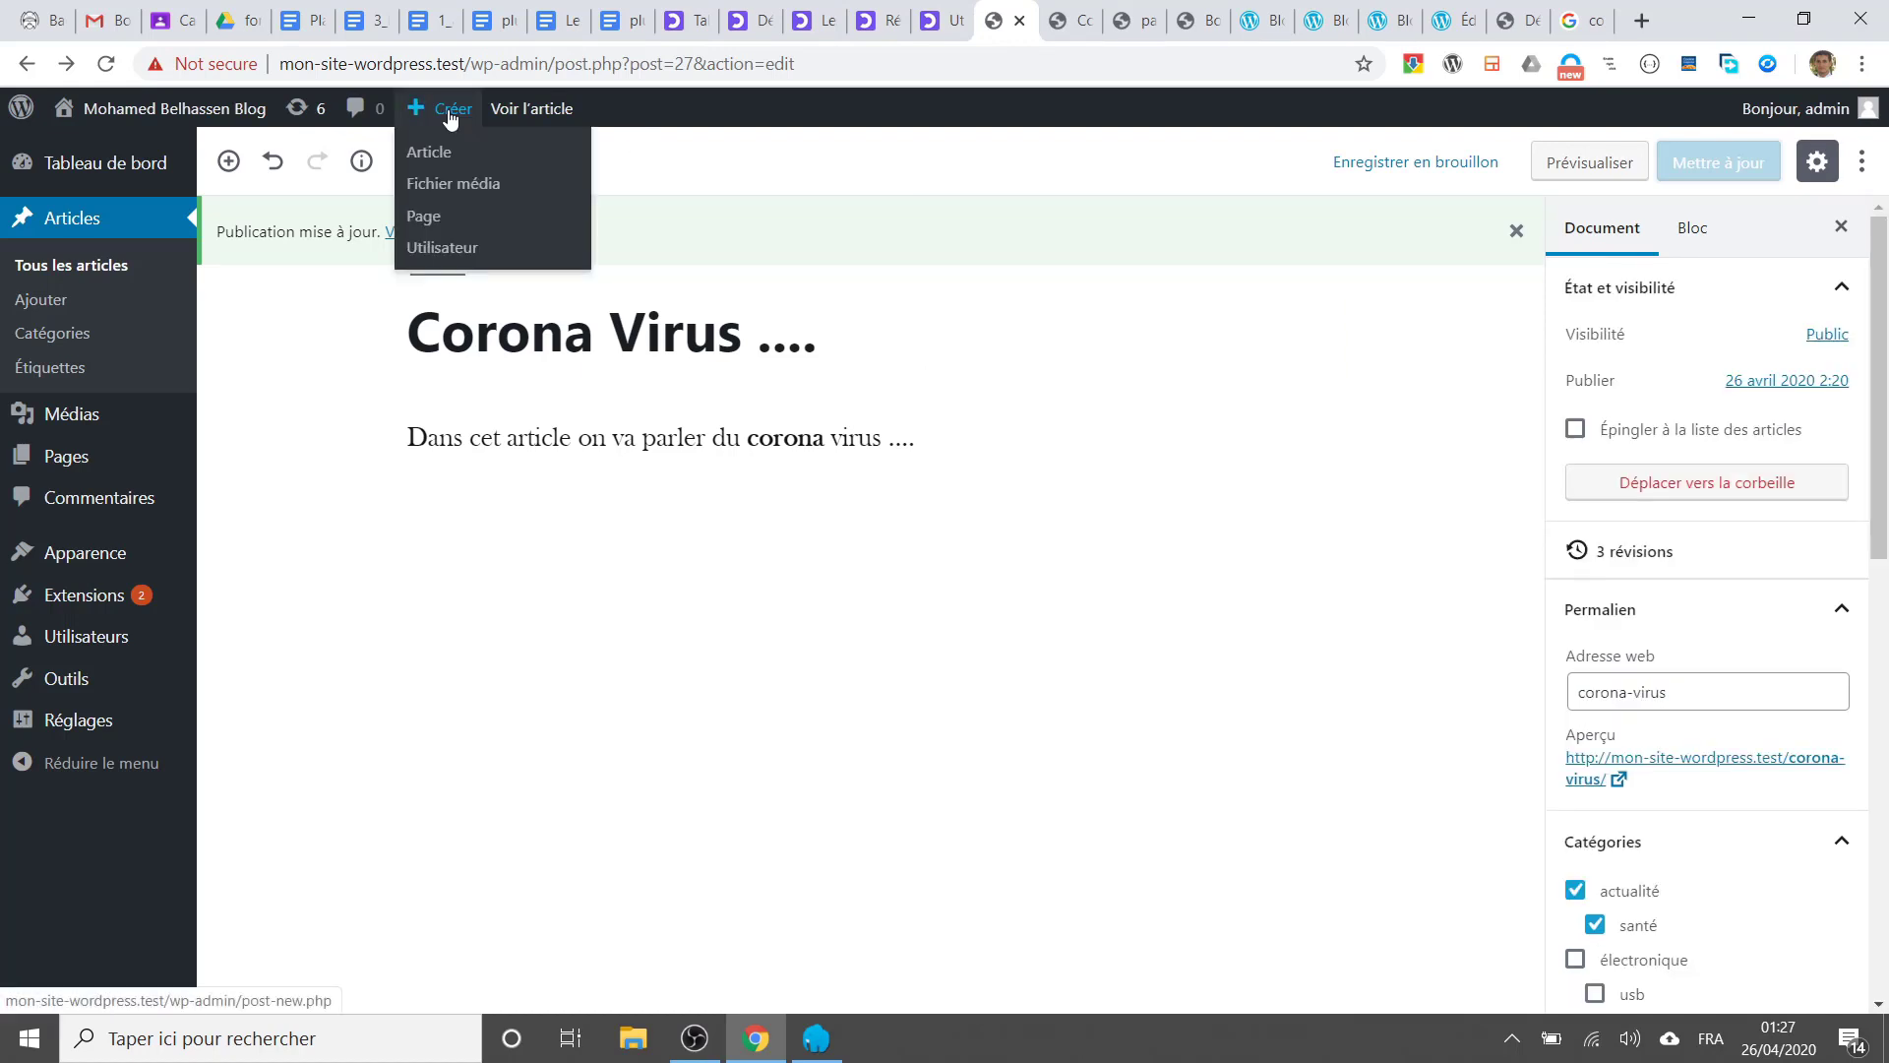
click(493, 219)
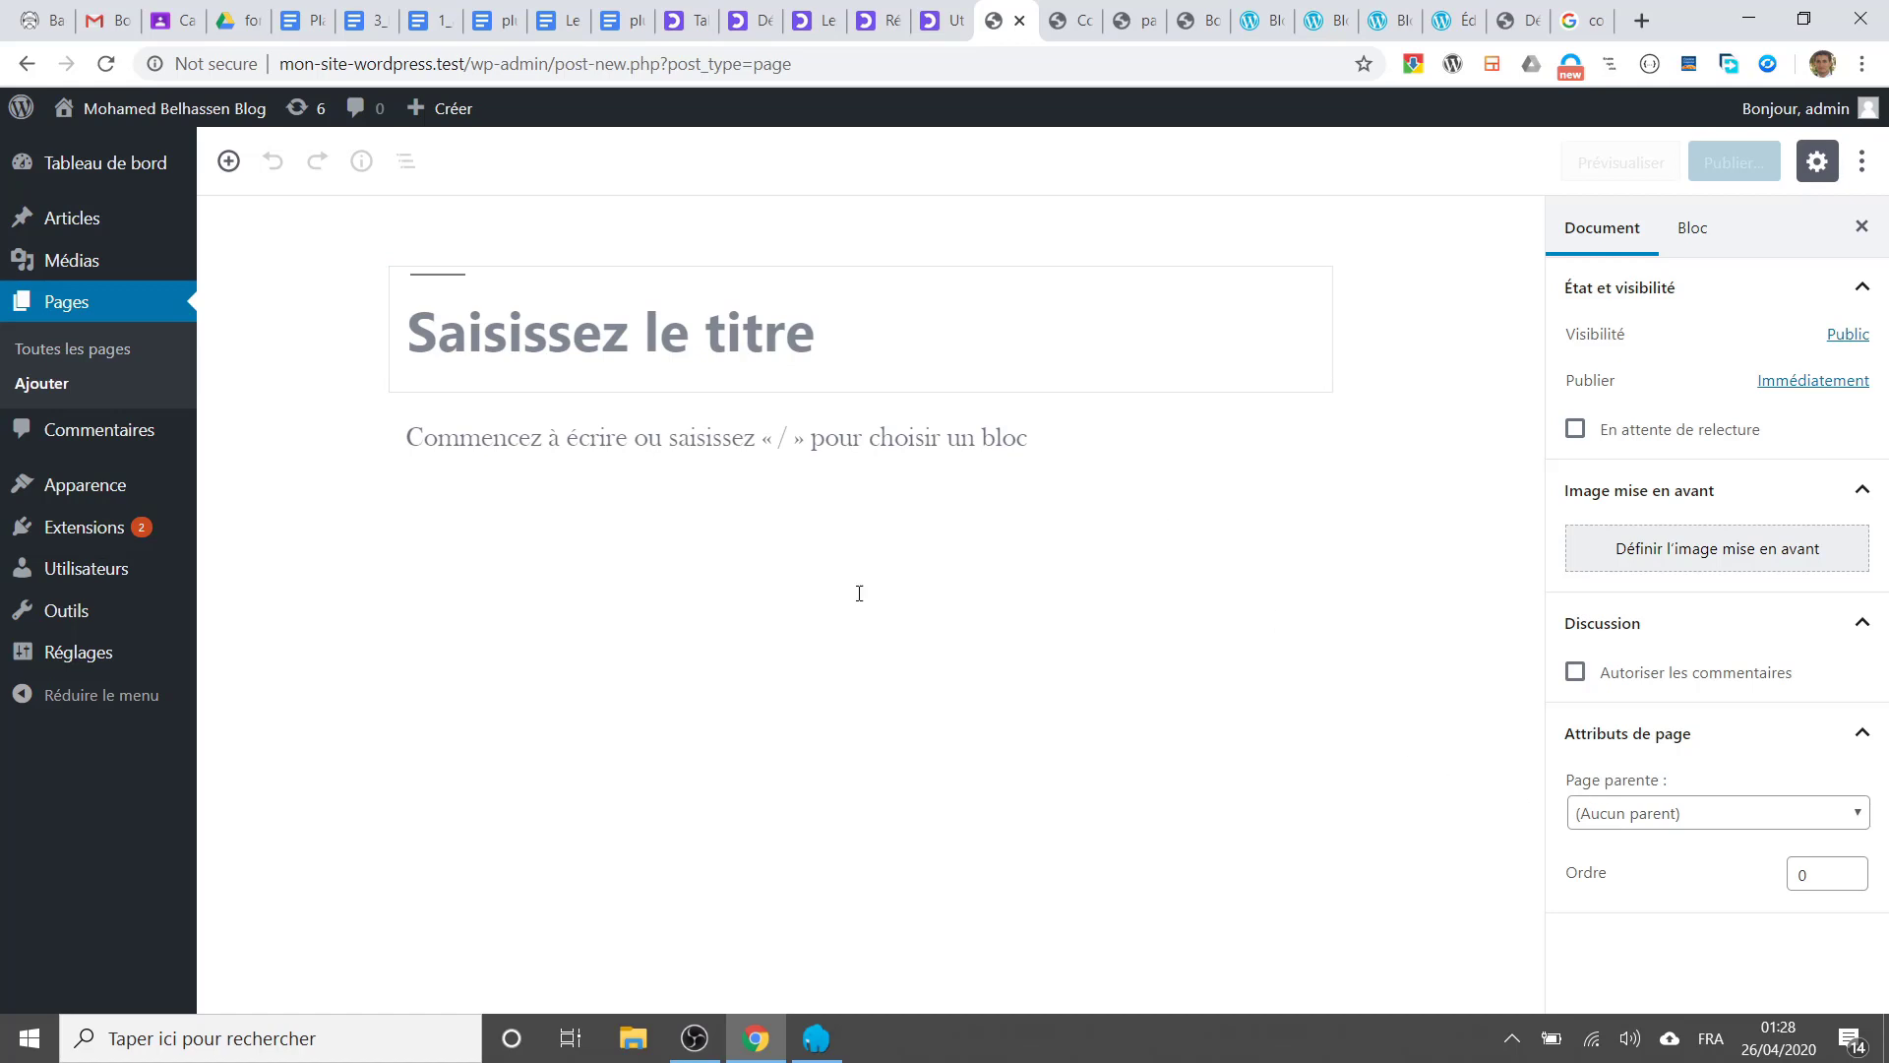
mouse_move(777, 421)
text(Présent)
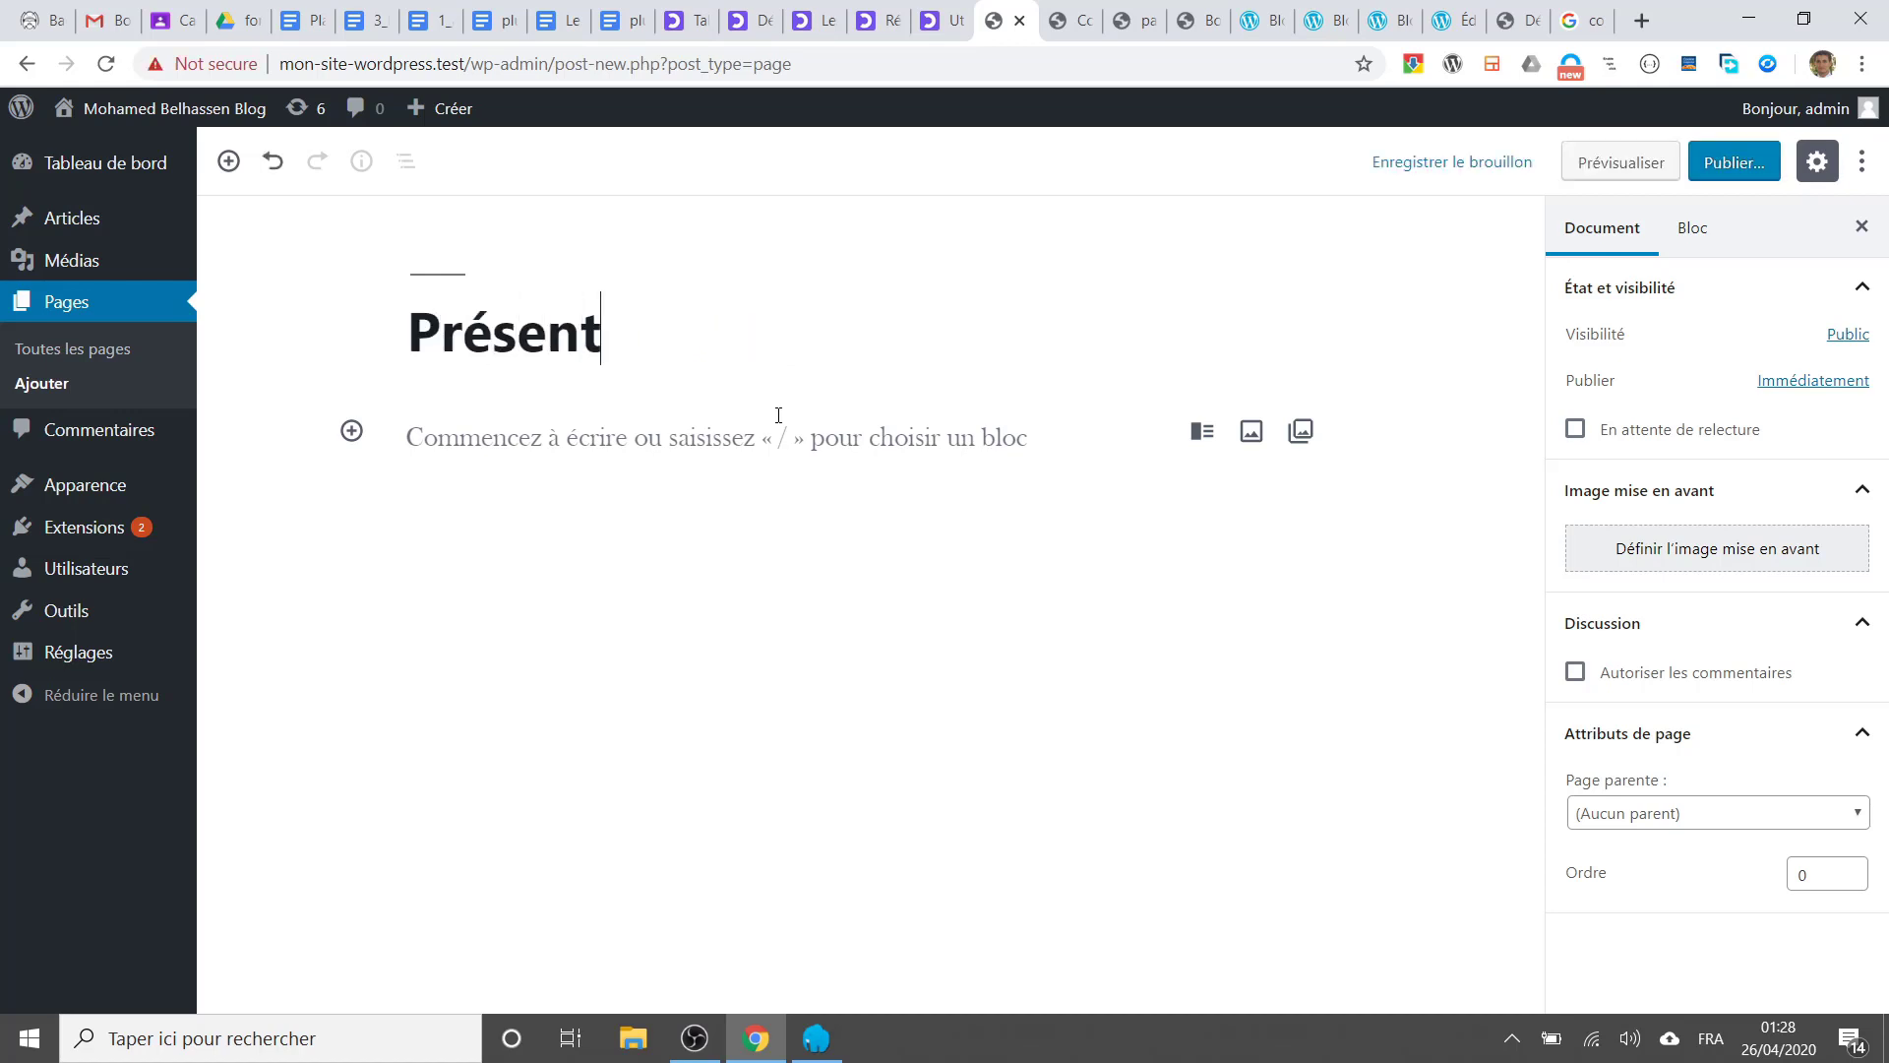
text(ation du sit)
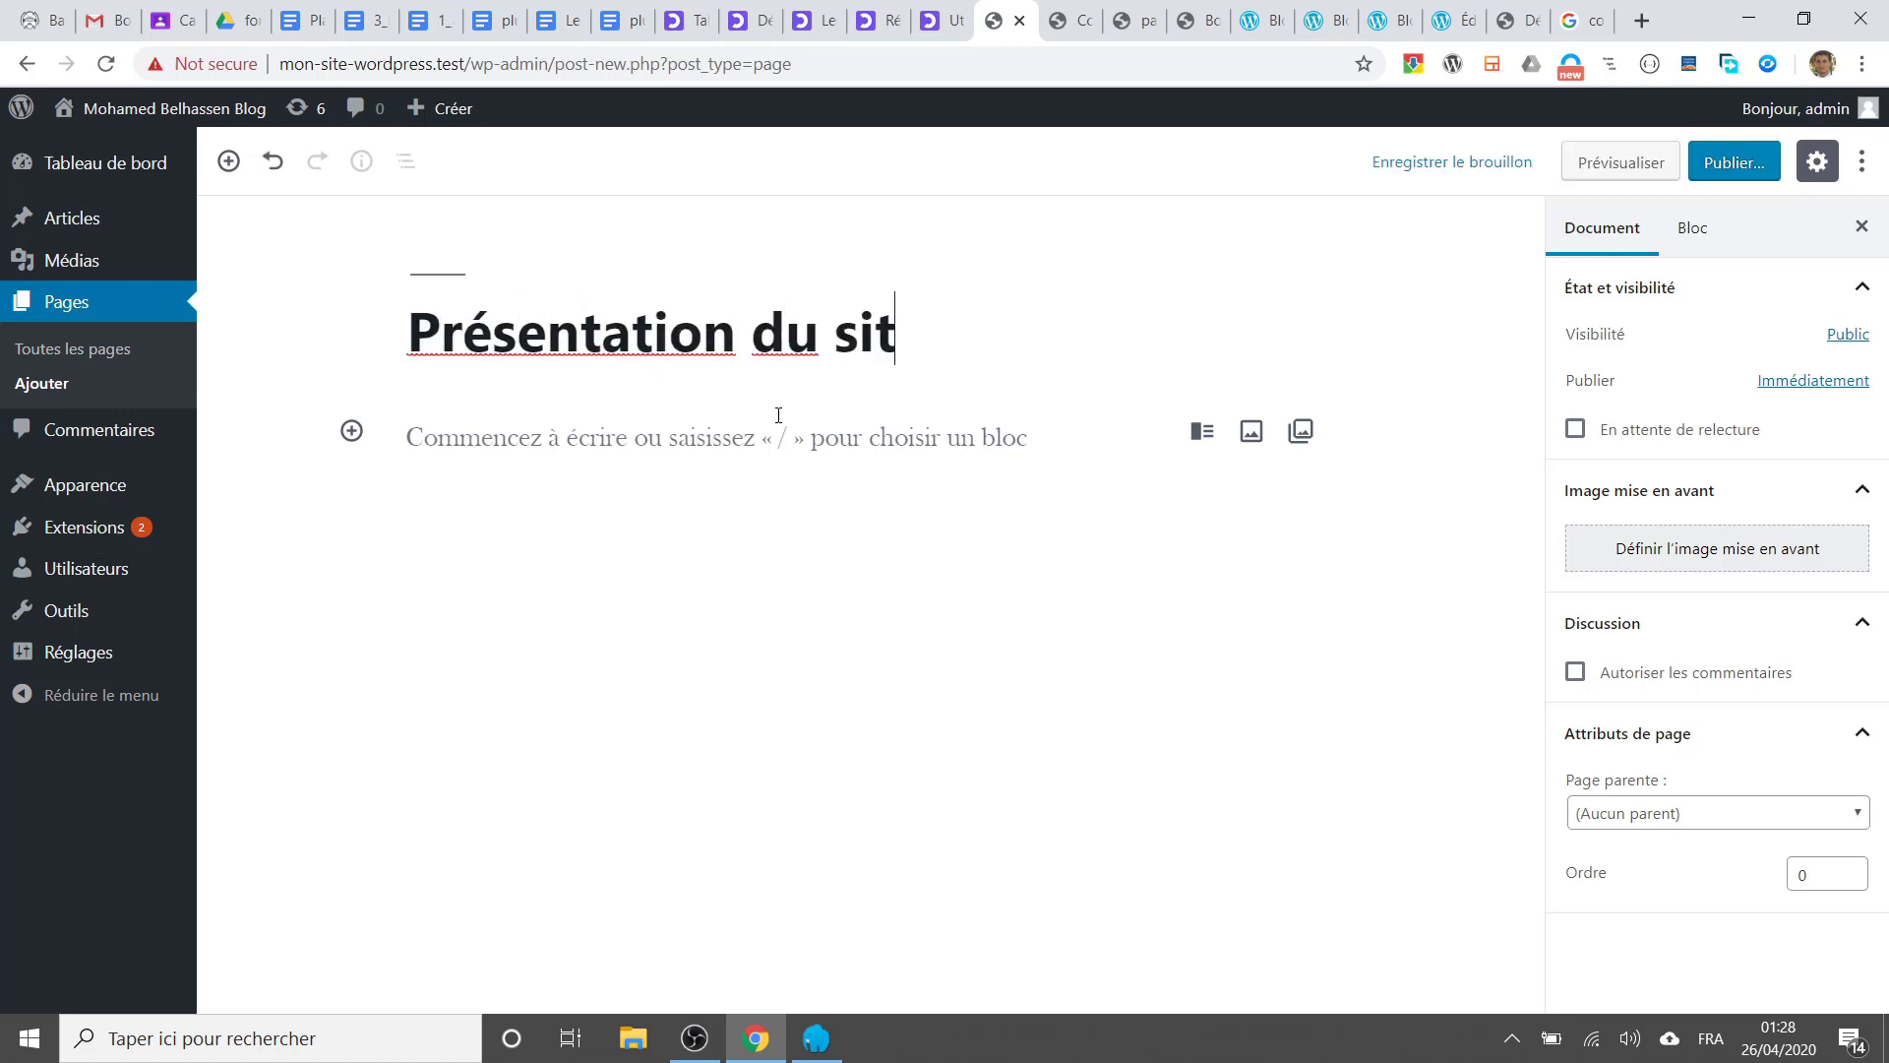
text(e)
Step: Fill the page body with placeholder paragraphs such as sdqsd, sf, d and ds
click(576, 437)
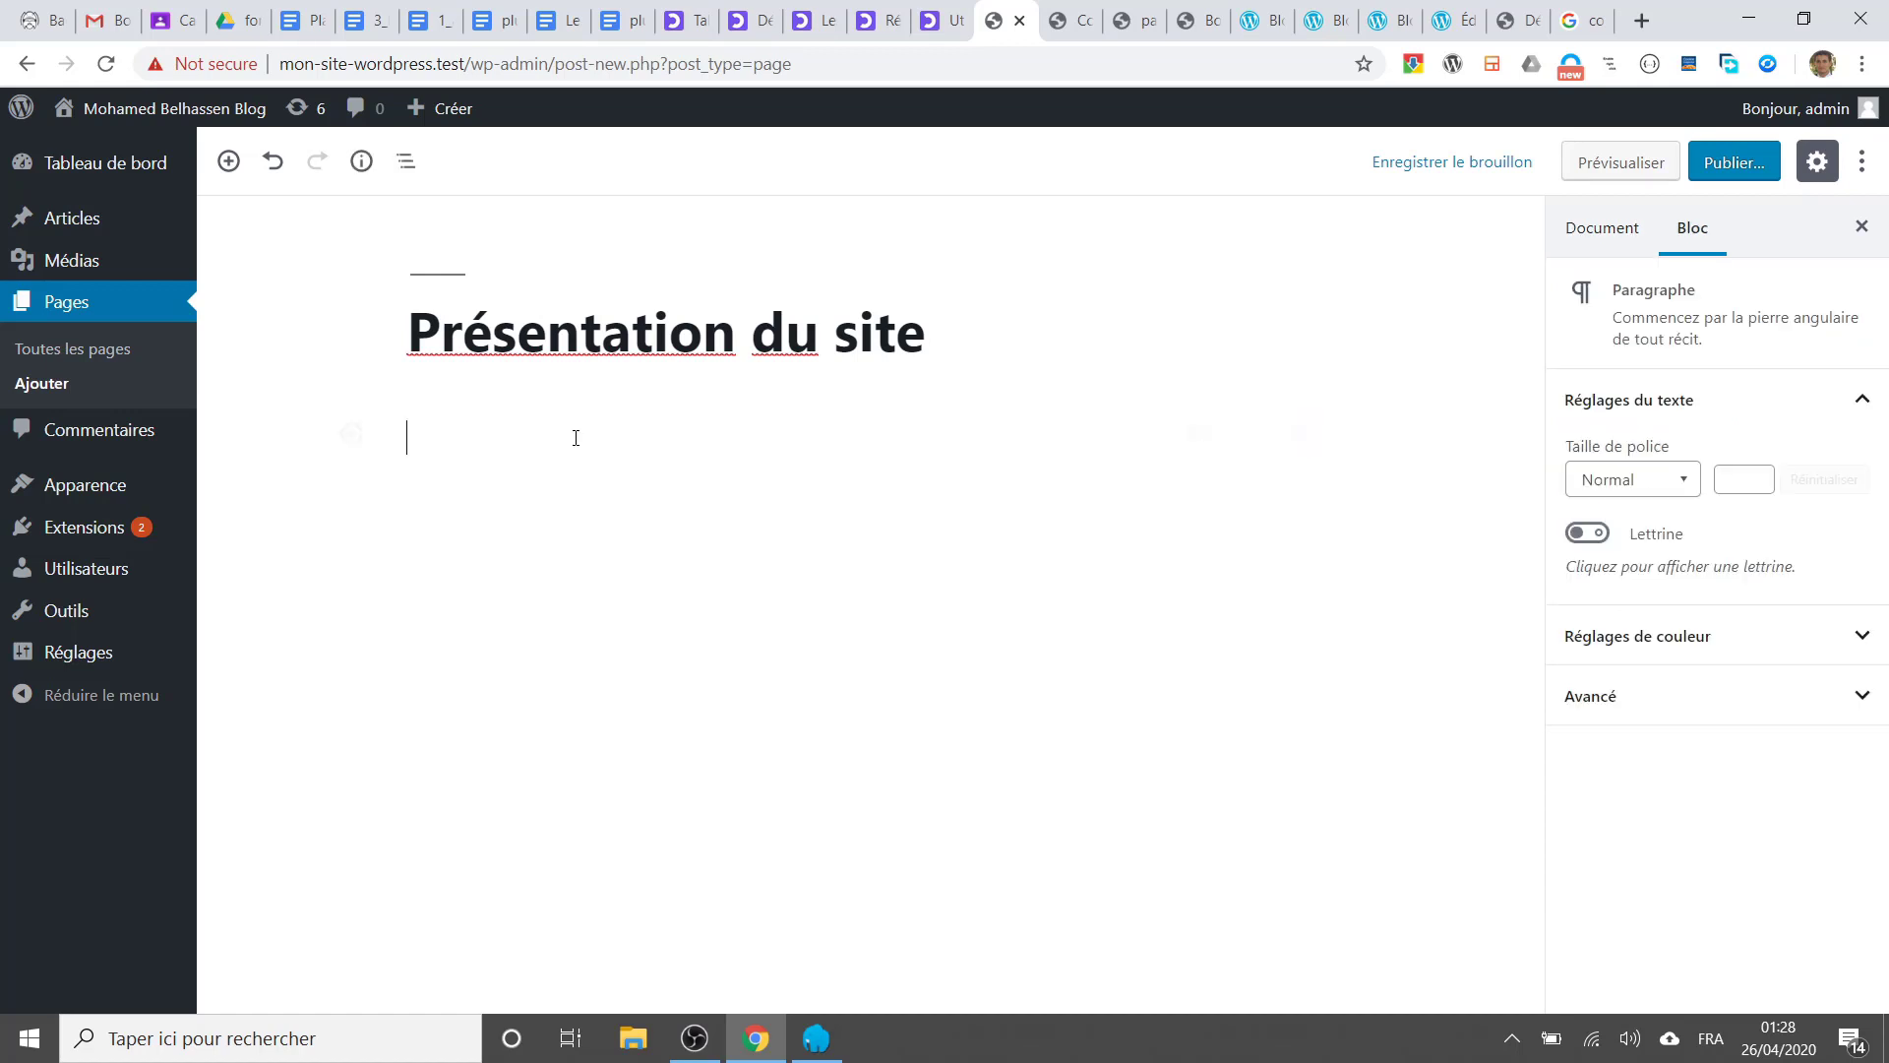
text(sdqsd)
key(Return)
text(sf)
key(Return)
text(d)
key(Return)
text(f)
key(Return)
text(ds)
click(572, 457)
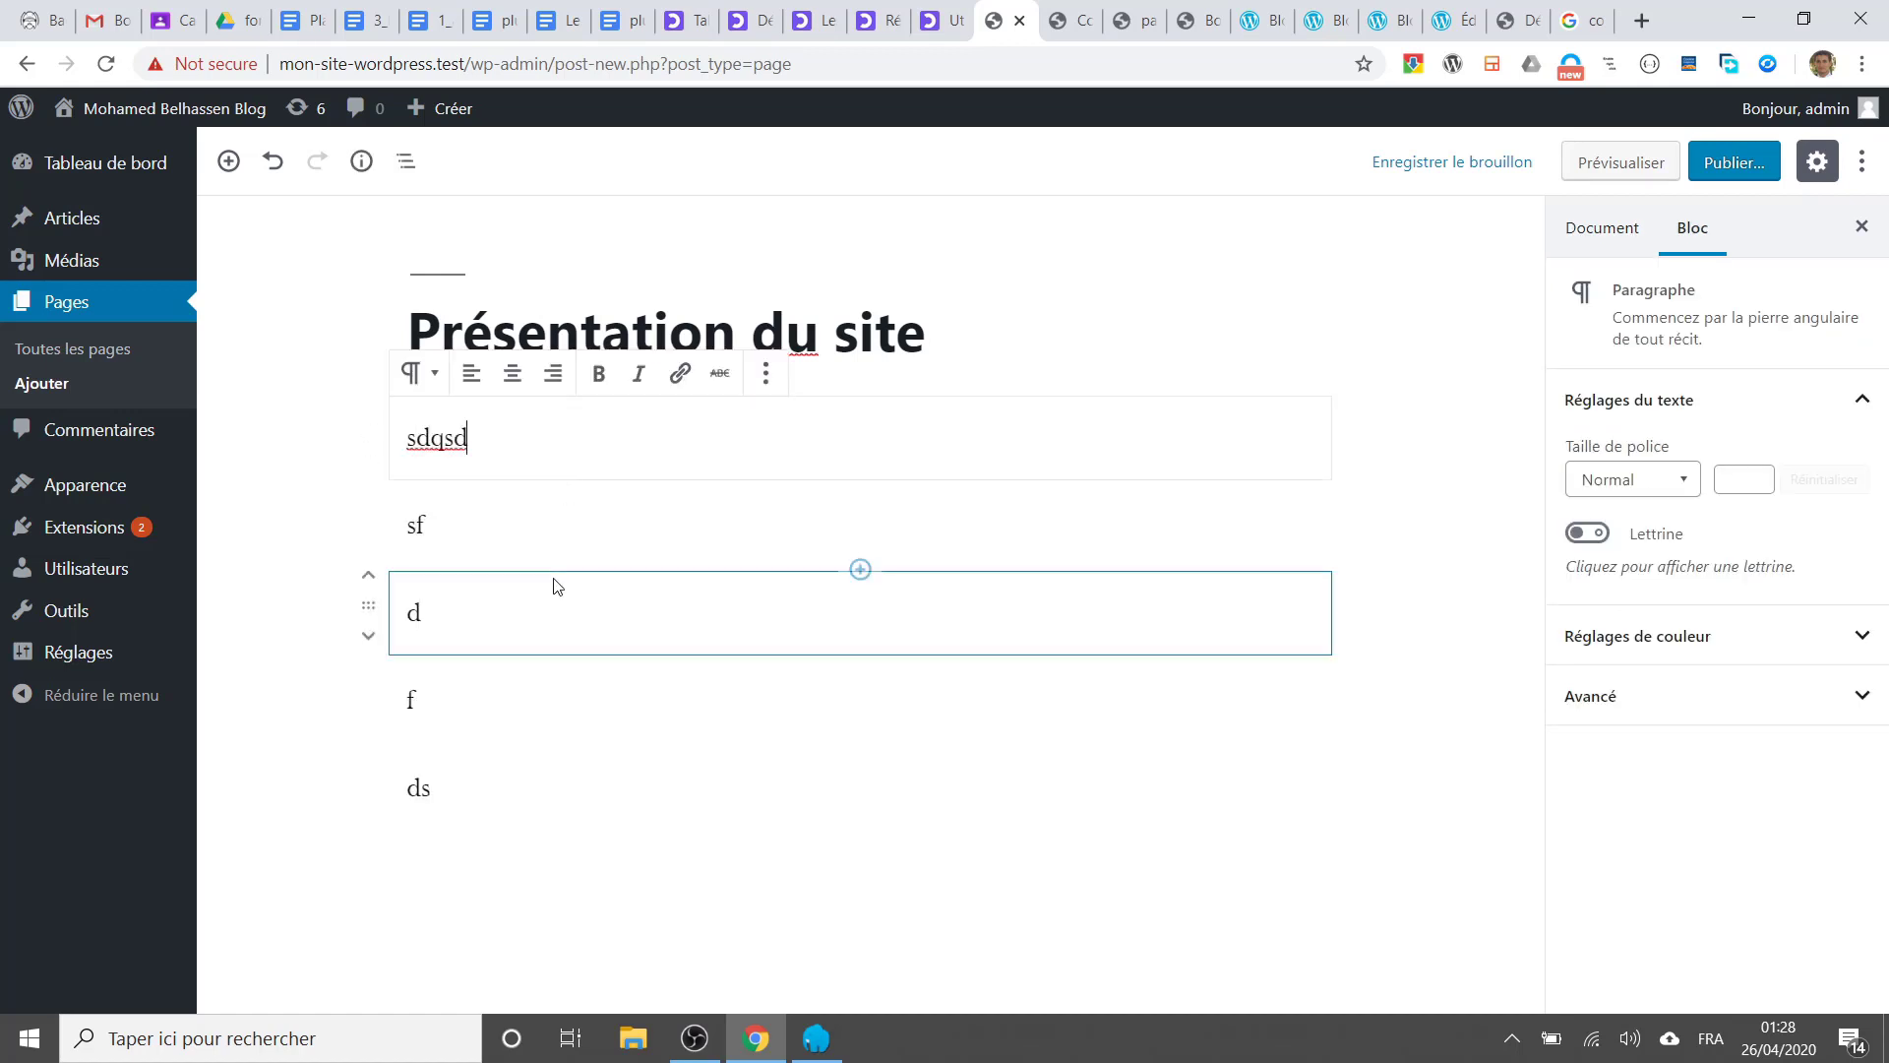
click(519, 781)
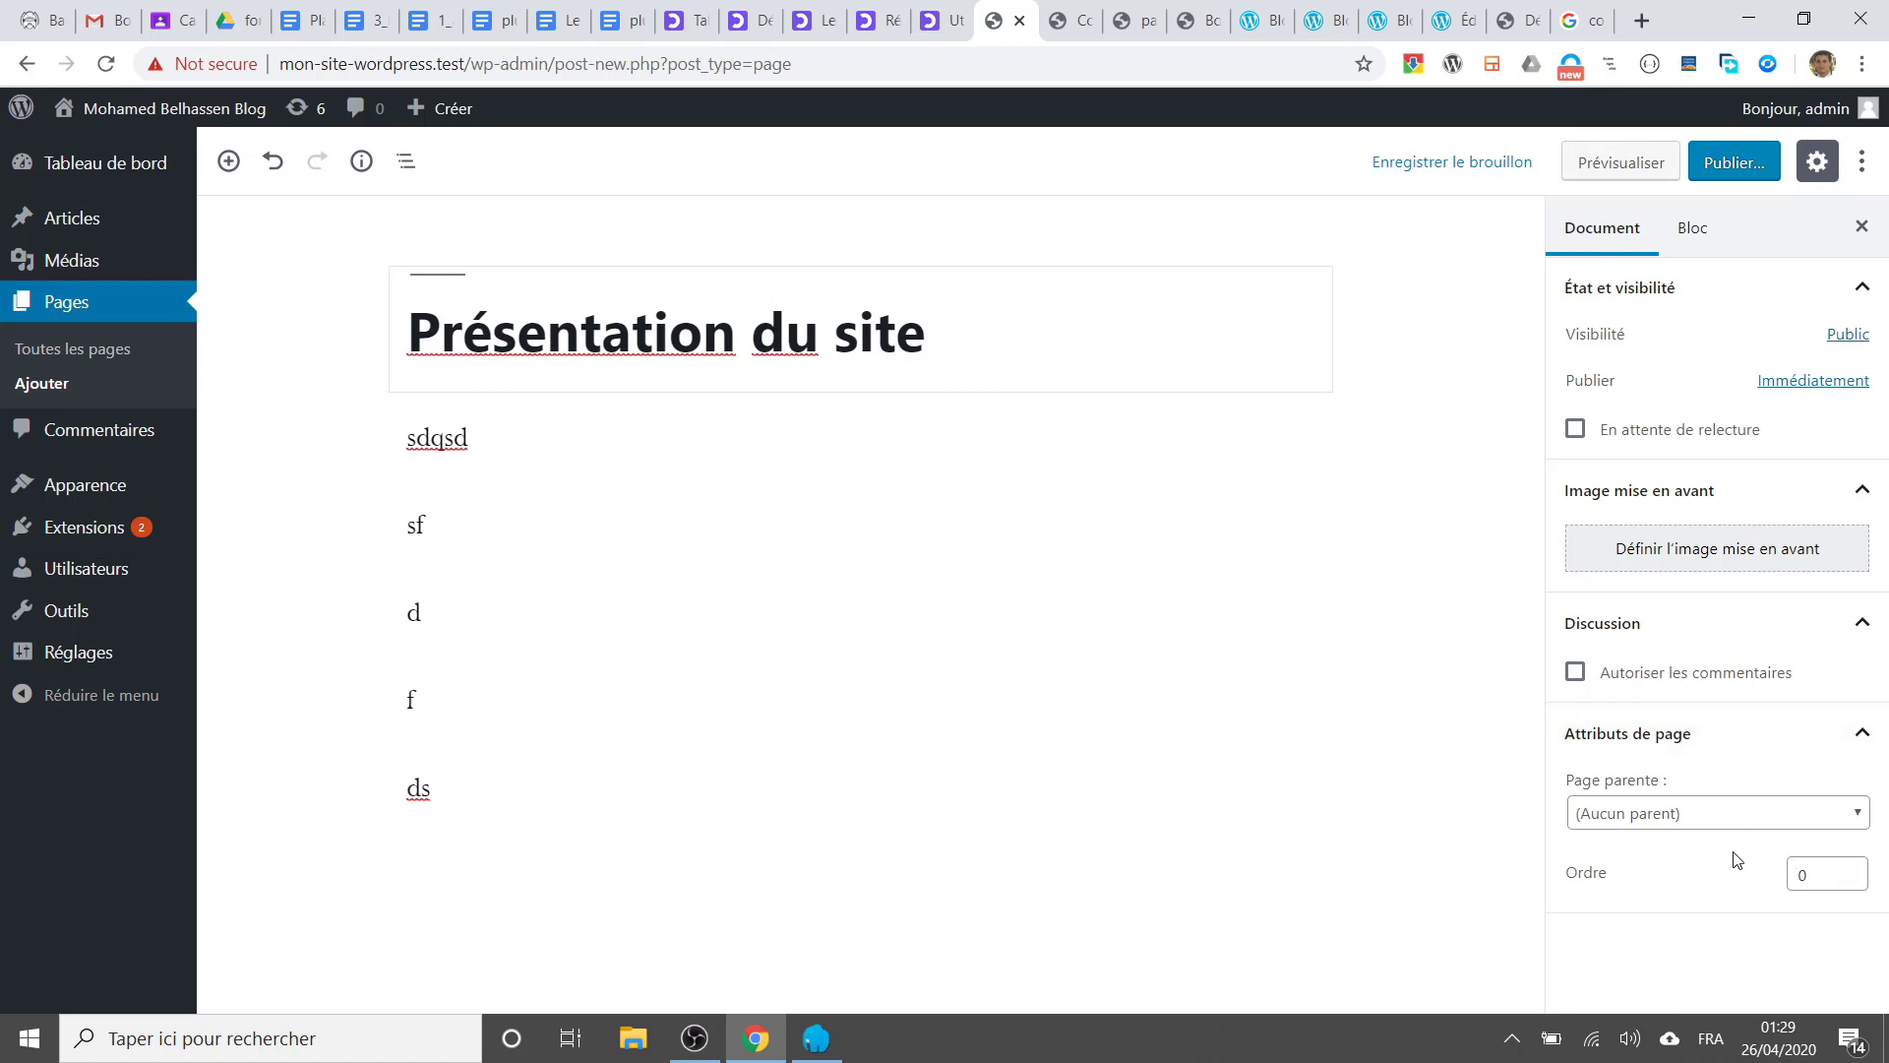
scroll(1685, 871, down, 2)
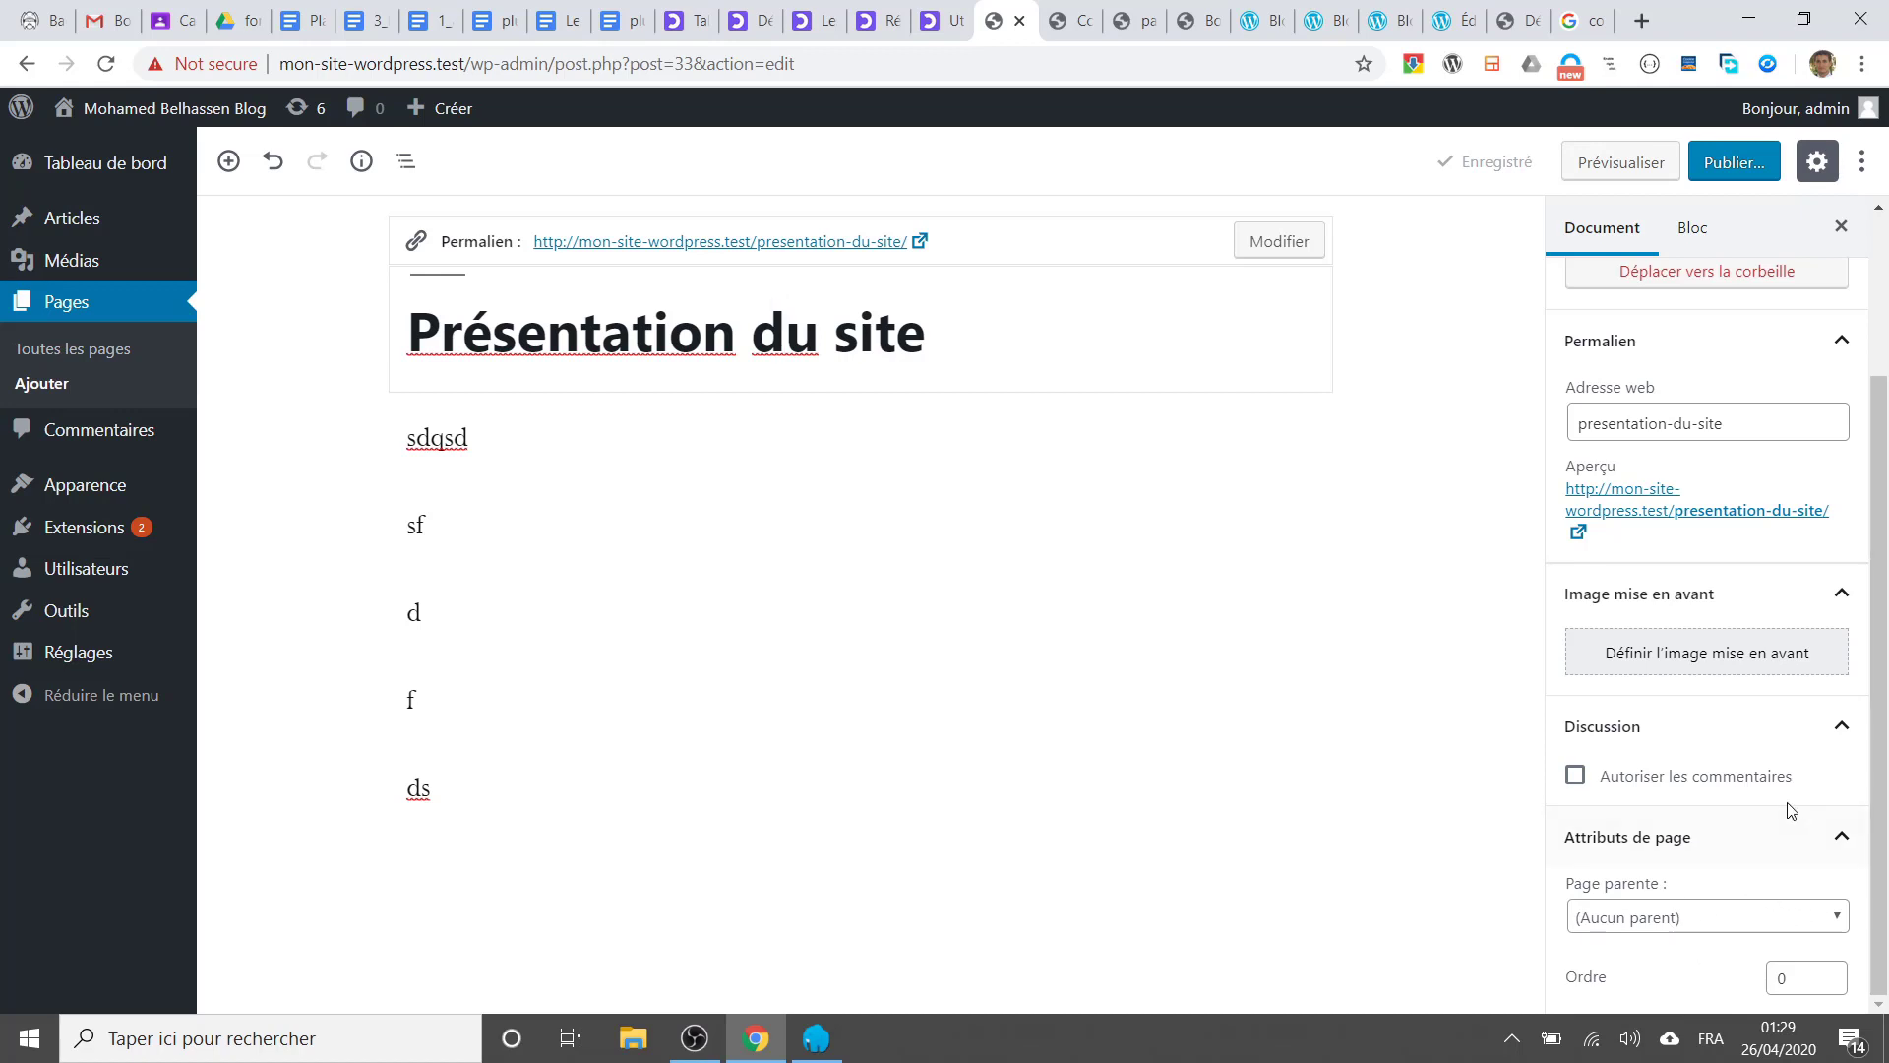
scroll(1729, 836, up, 2)
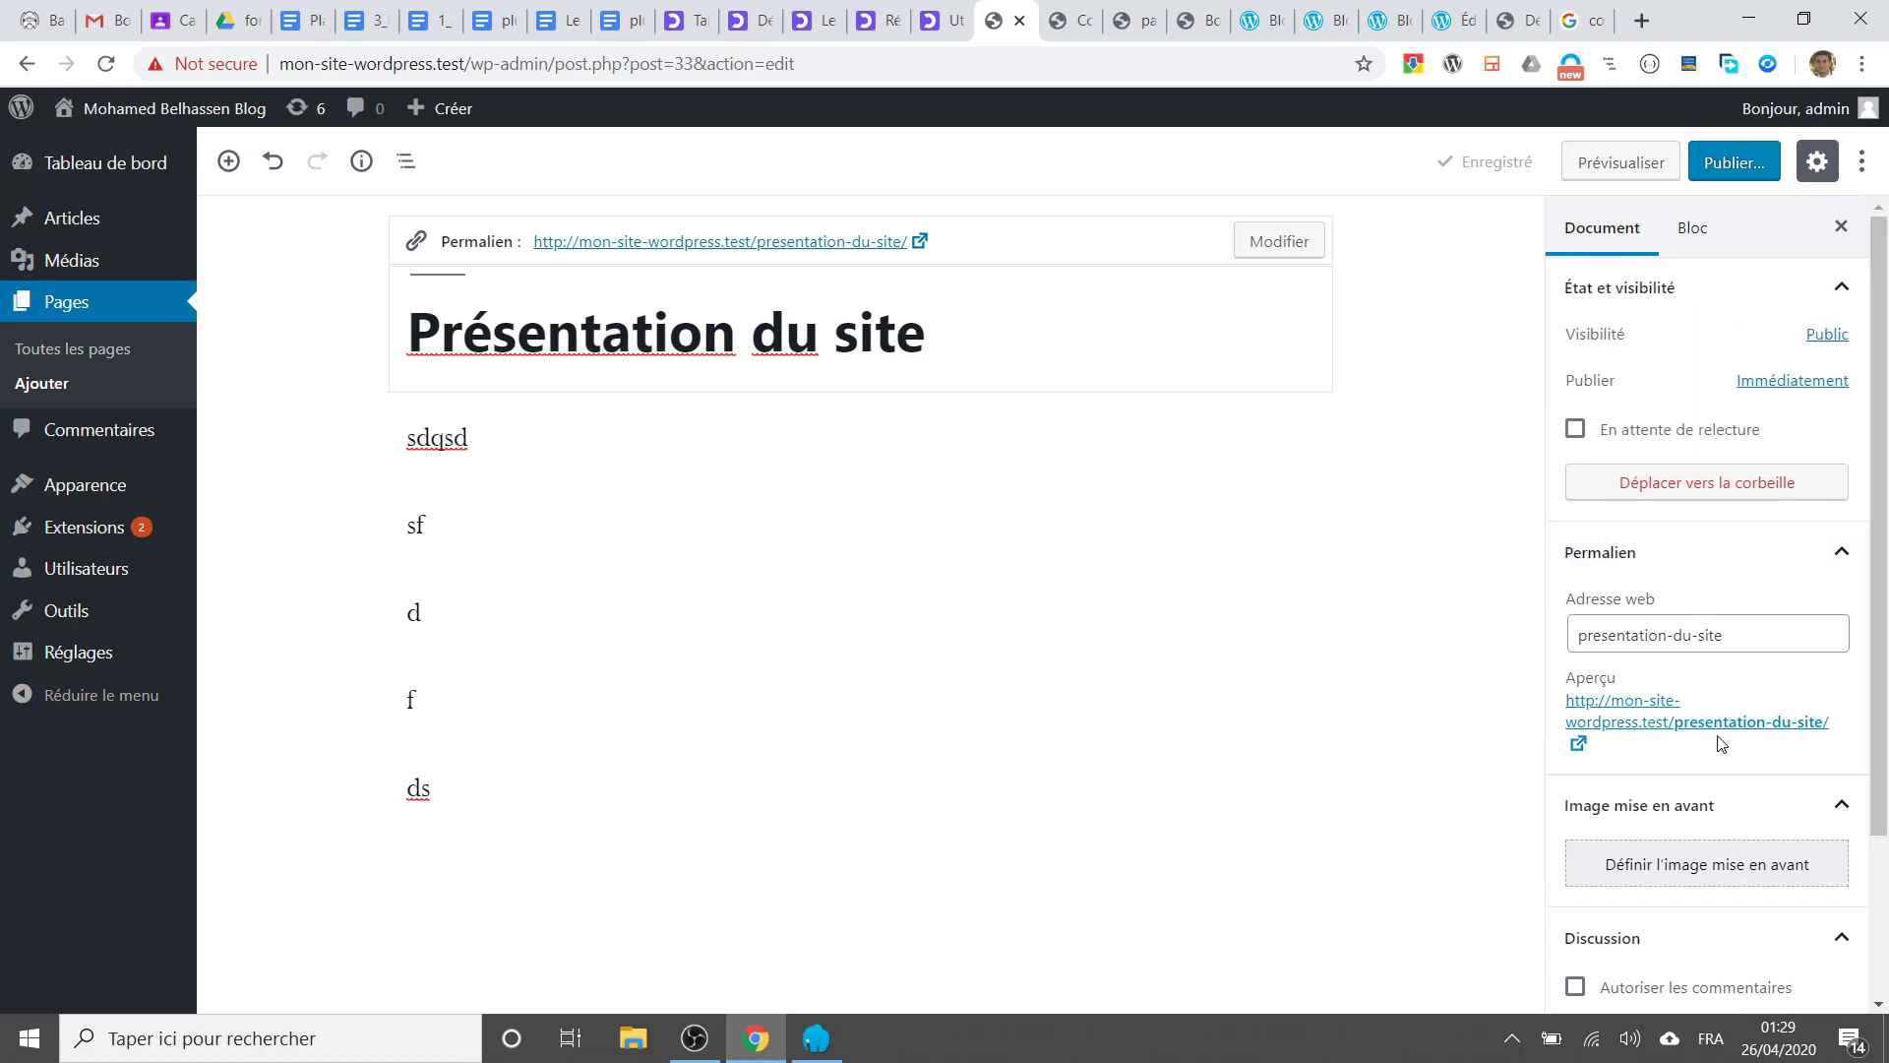
Step: Delete the sf text and the remaining placeholder paragraphs below the first one
click(574, 423)
drag(470, 537, 320, 514)
key(BackSpace)
key(Delete)
key(Delete)
key(Delete)
key(Delete)
key(Delete)
key(Delete)
key(Delete)
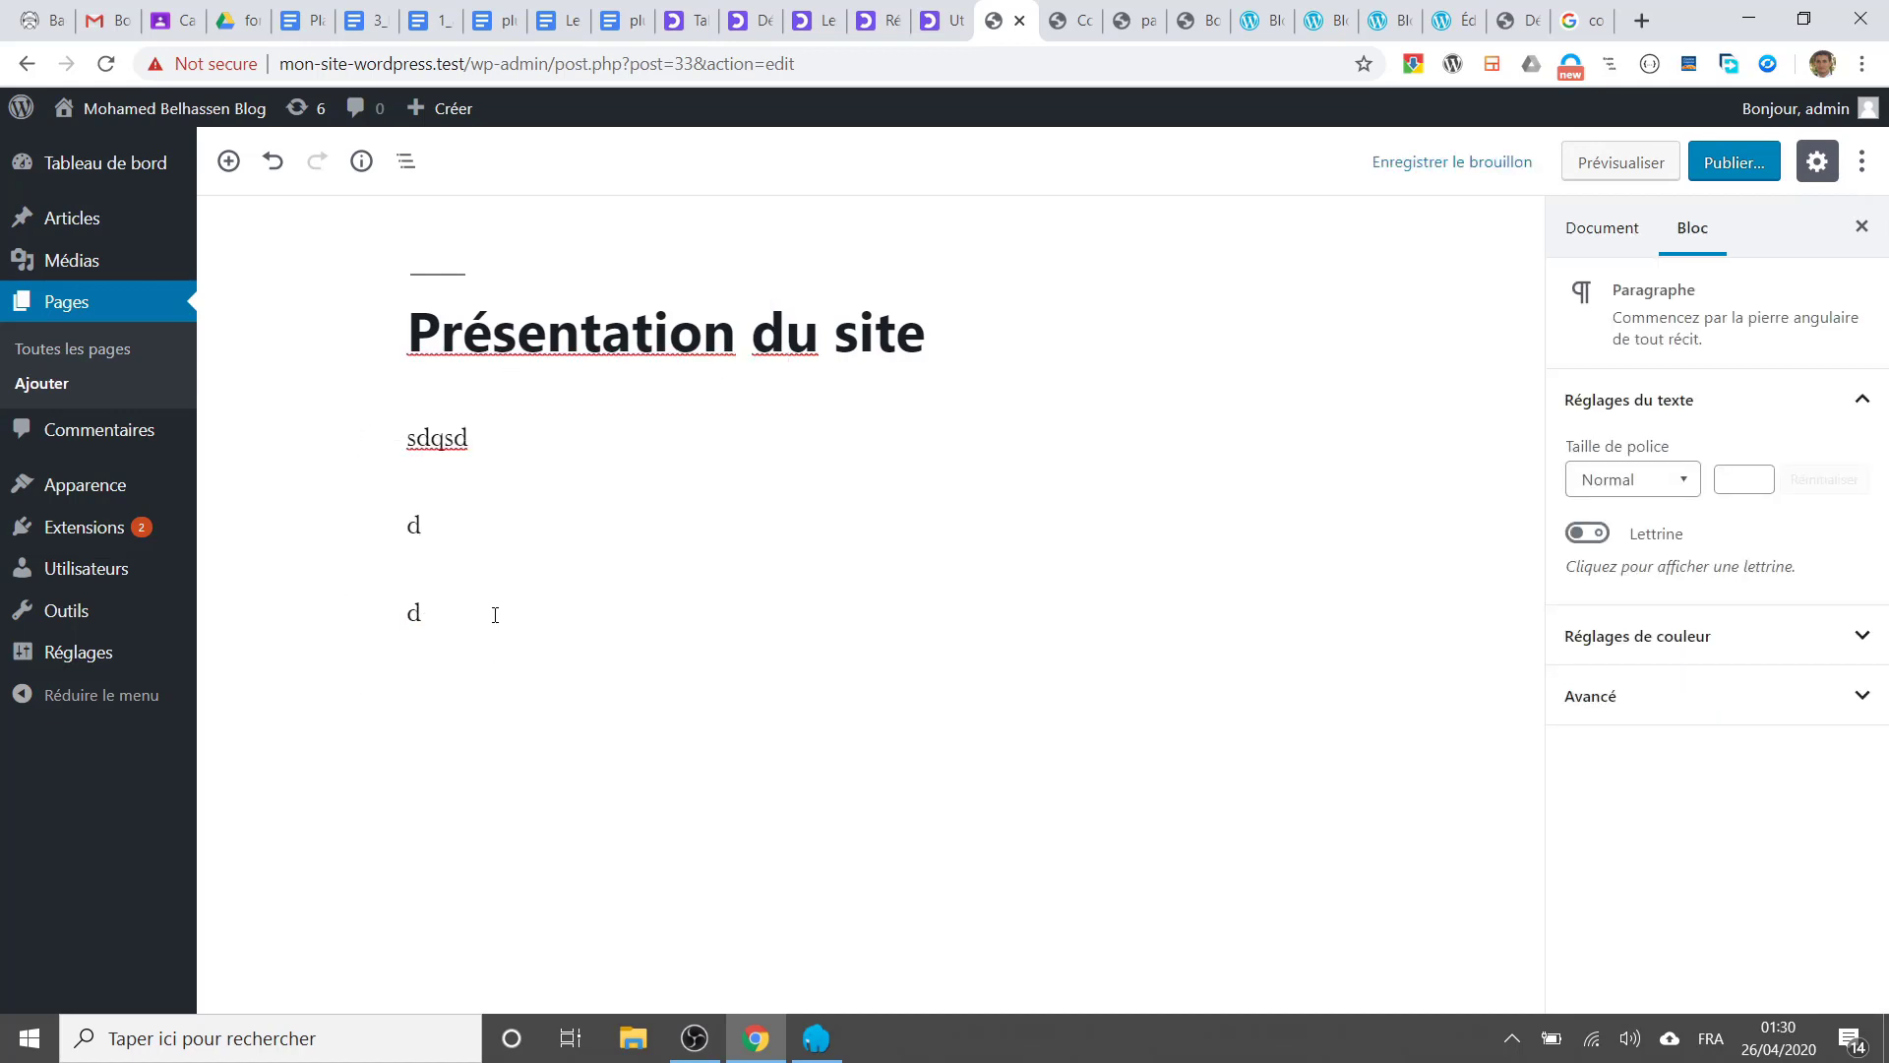
Step: Replace sdqsd with the sentence 'Ce site est dédié à l'apprentissage de Wordpress'
double_click(452, 437)
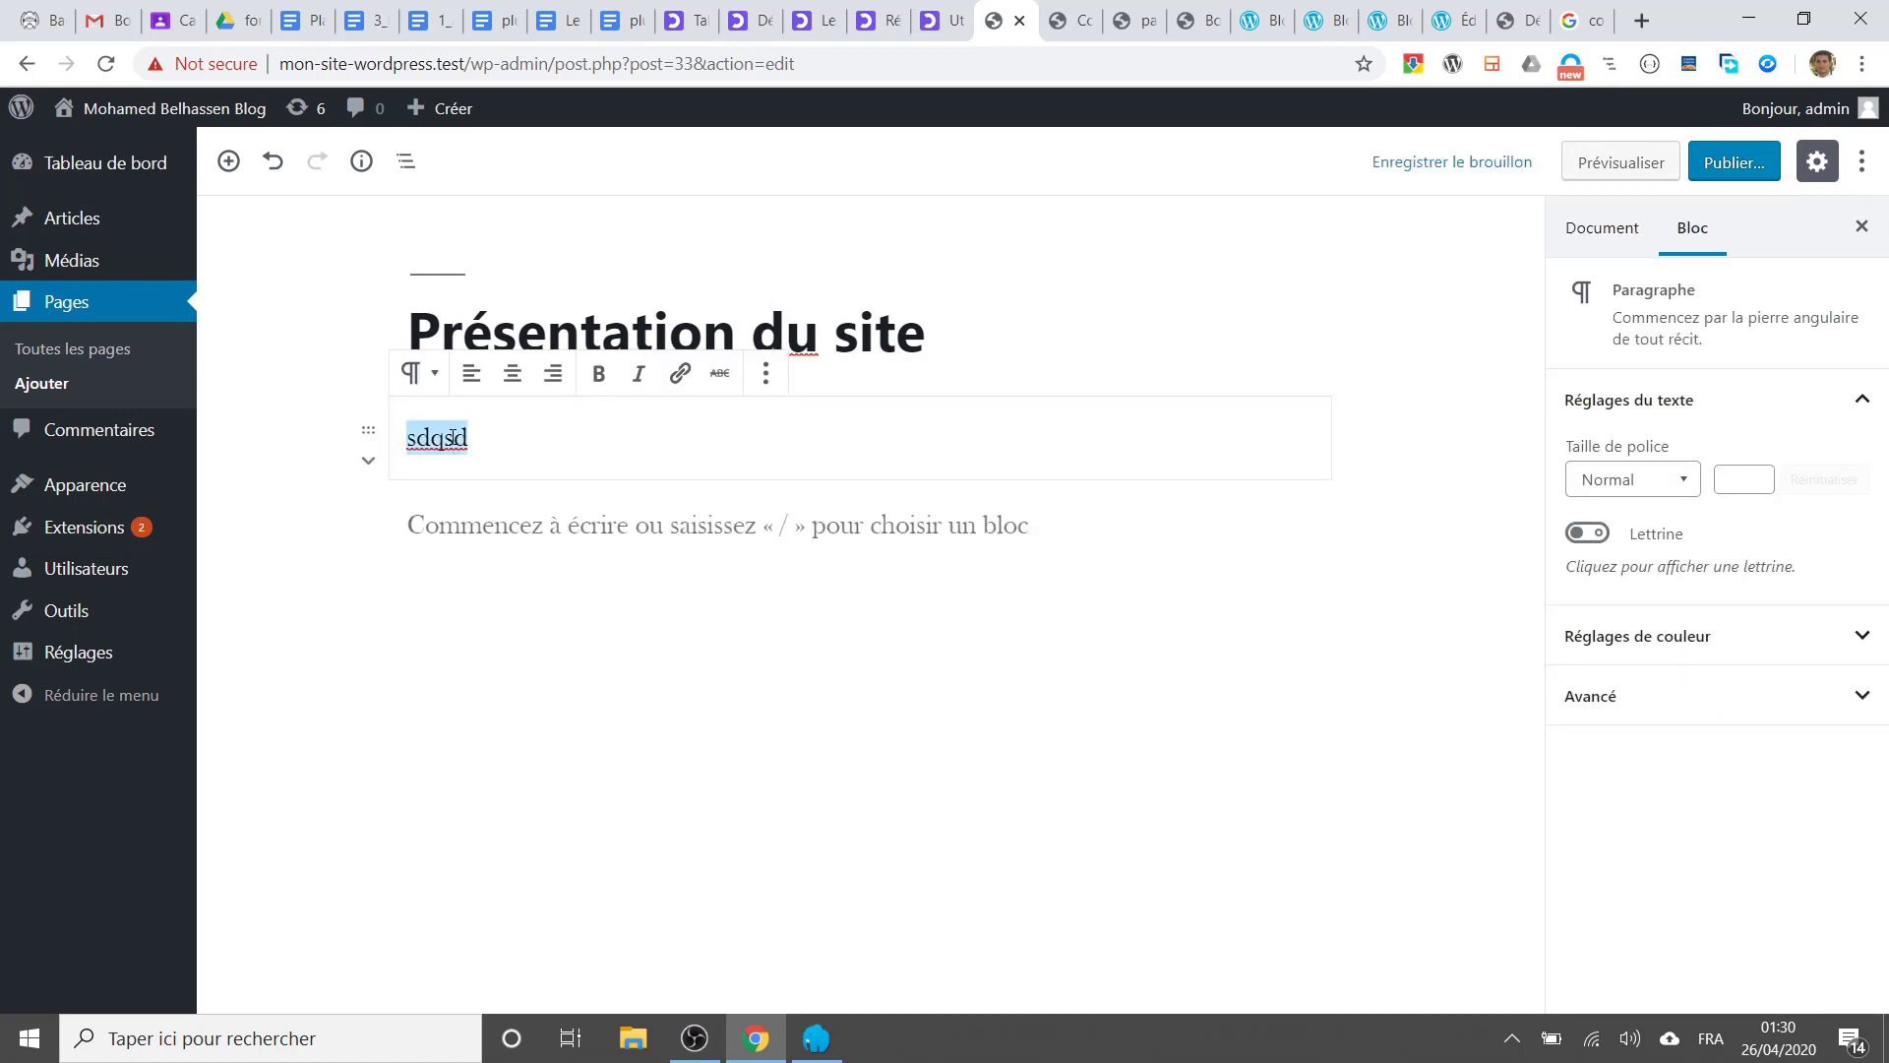
text(D)
key(BackSpace)
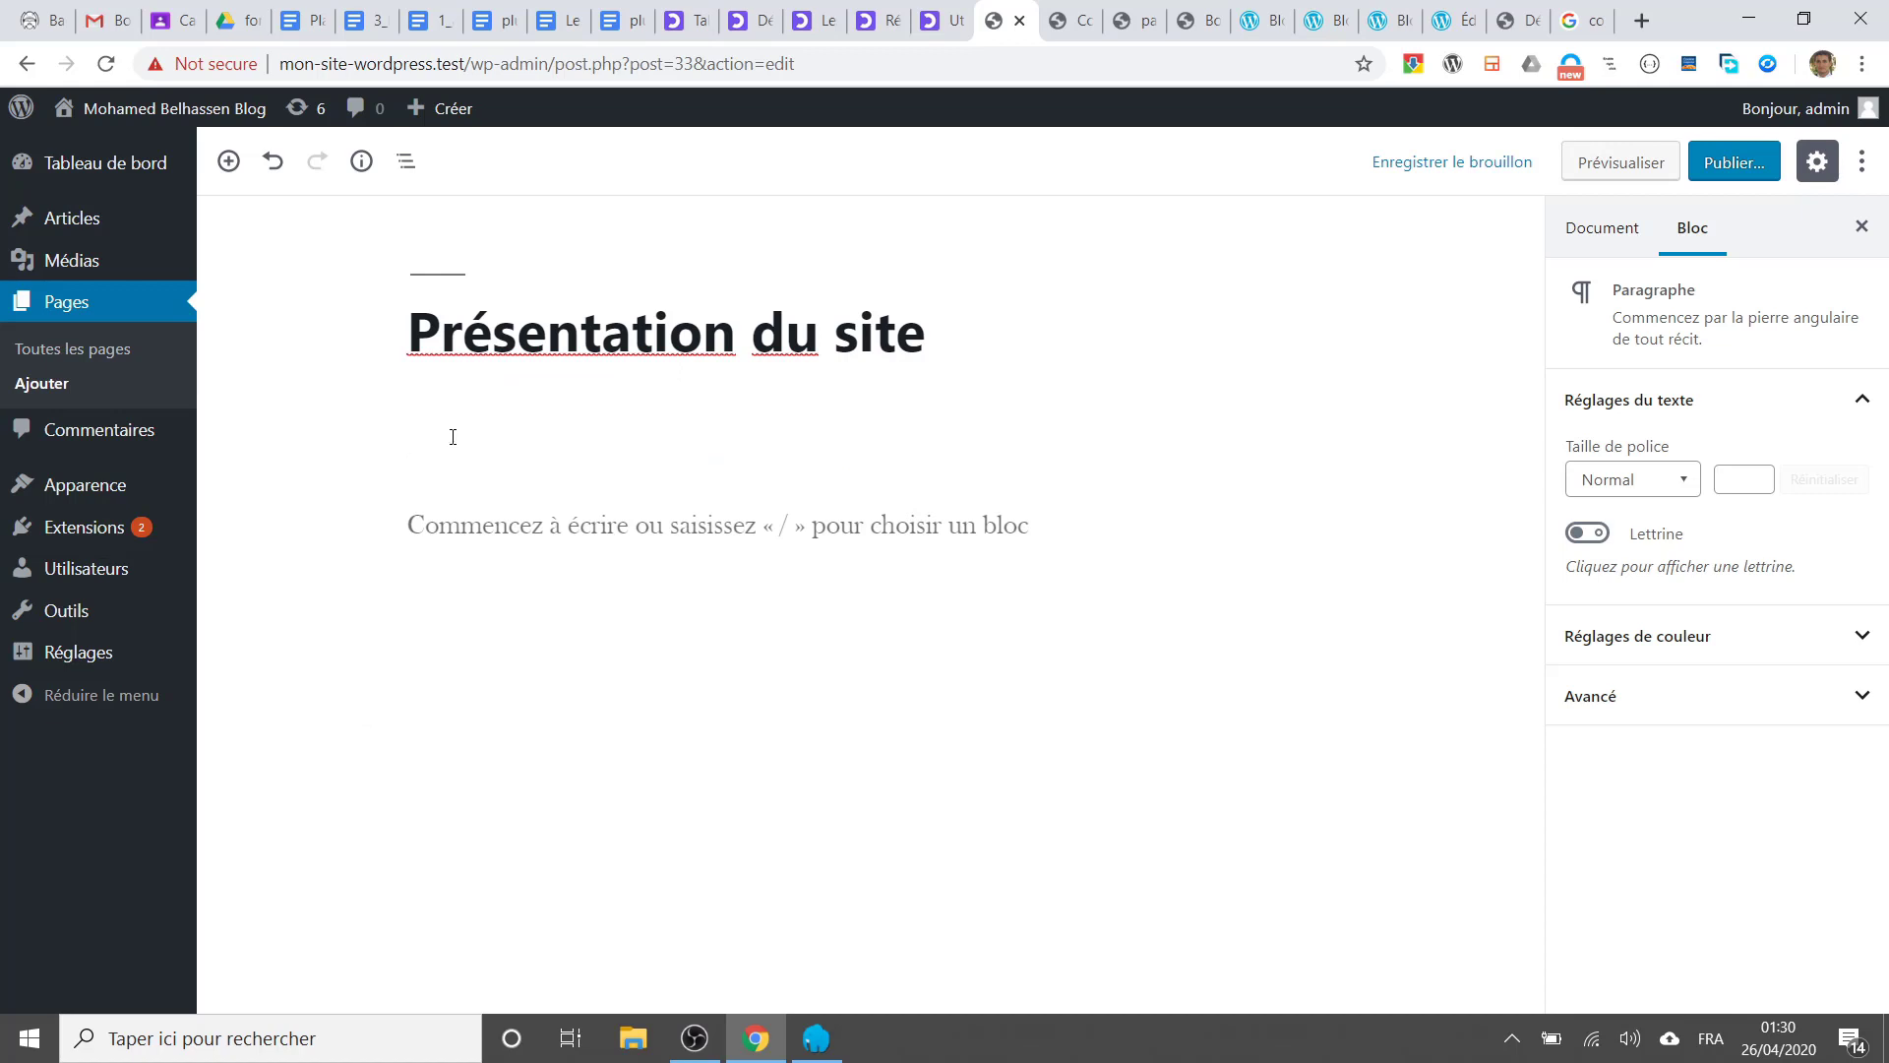
text(Ce site est dédié )
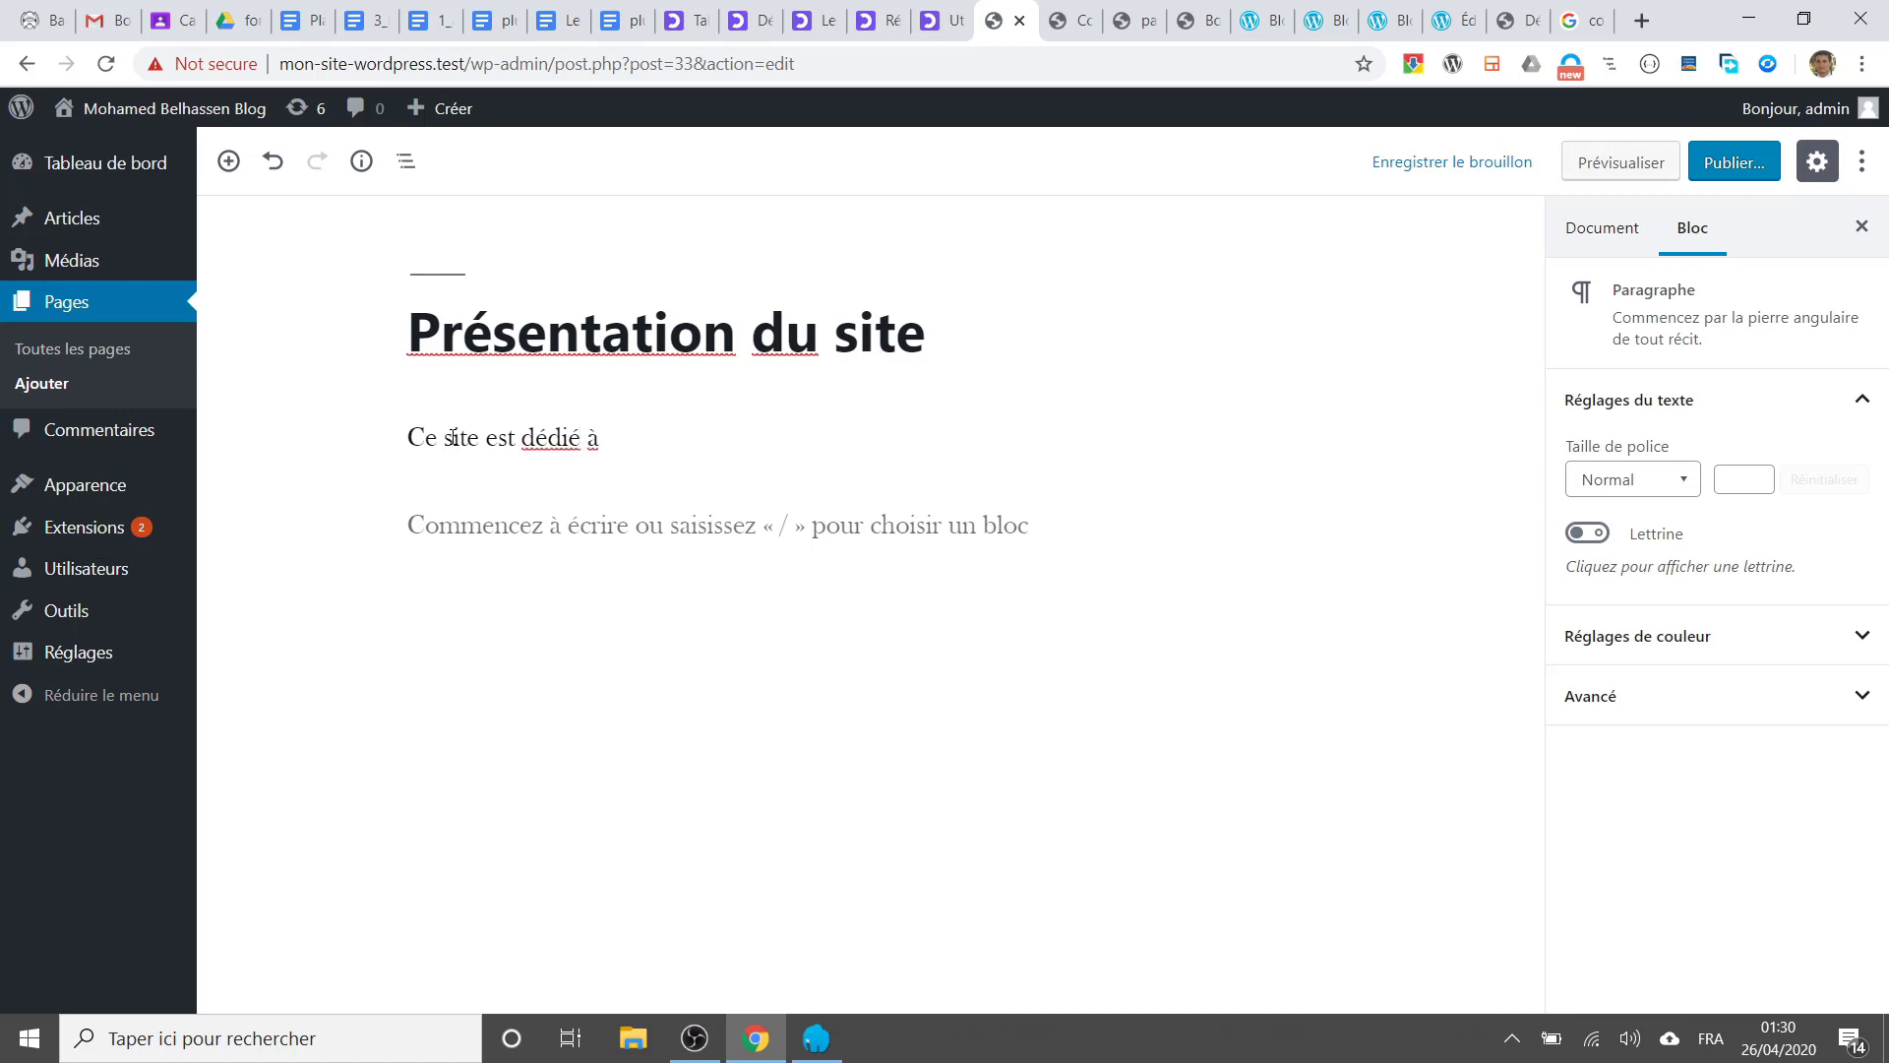
text(à l'apprentissage de W)
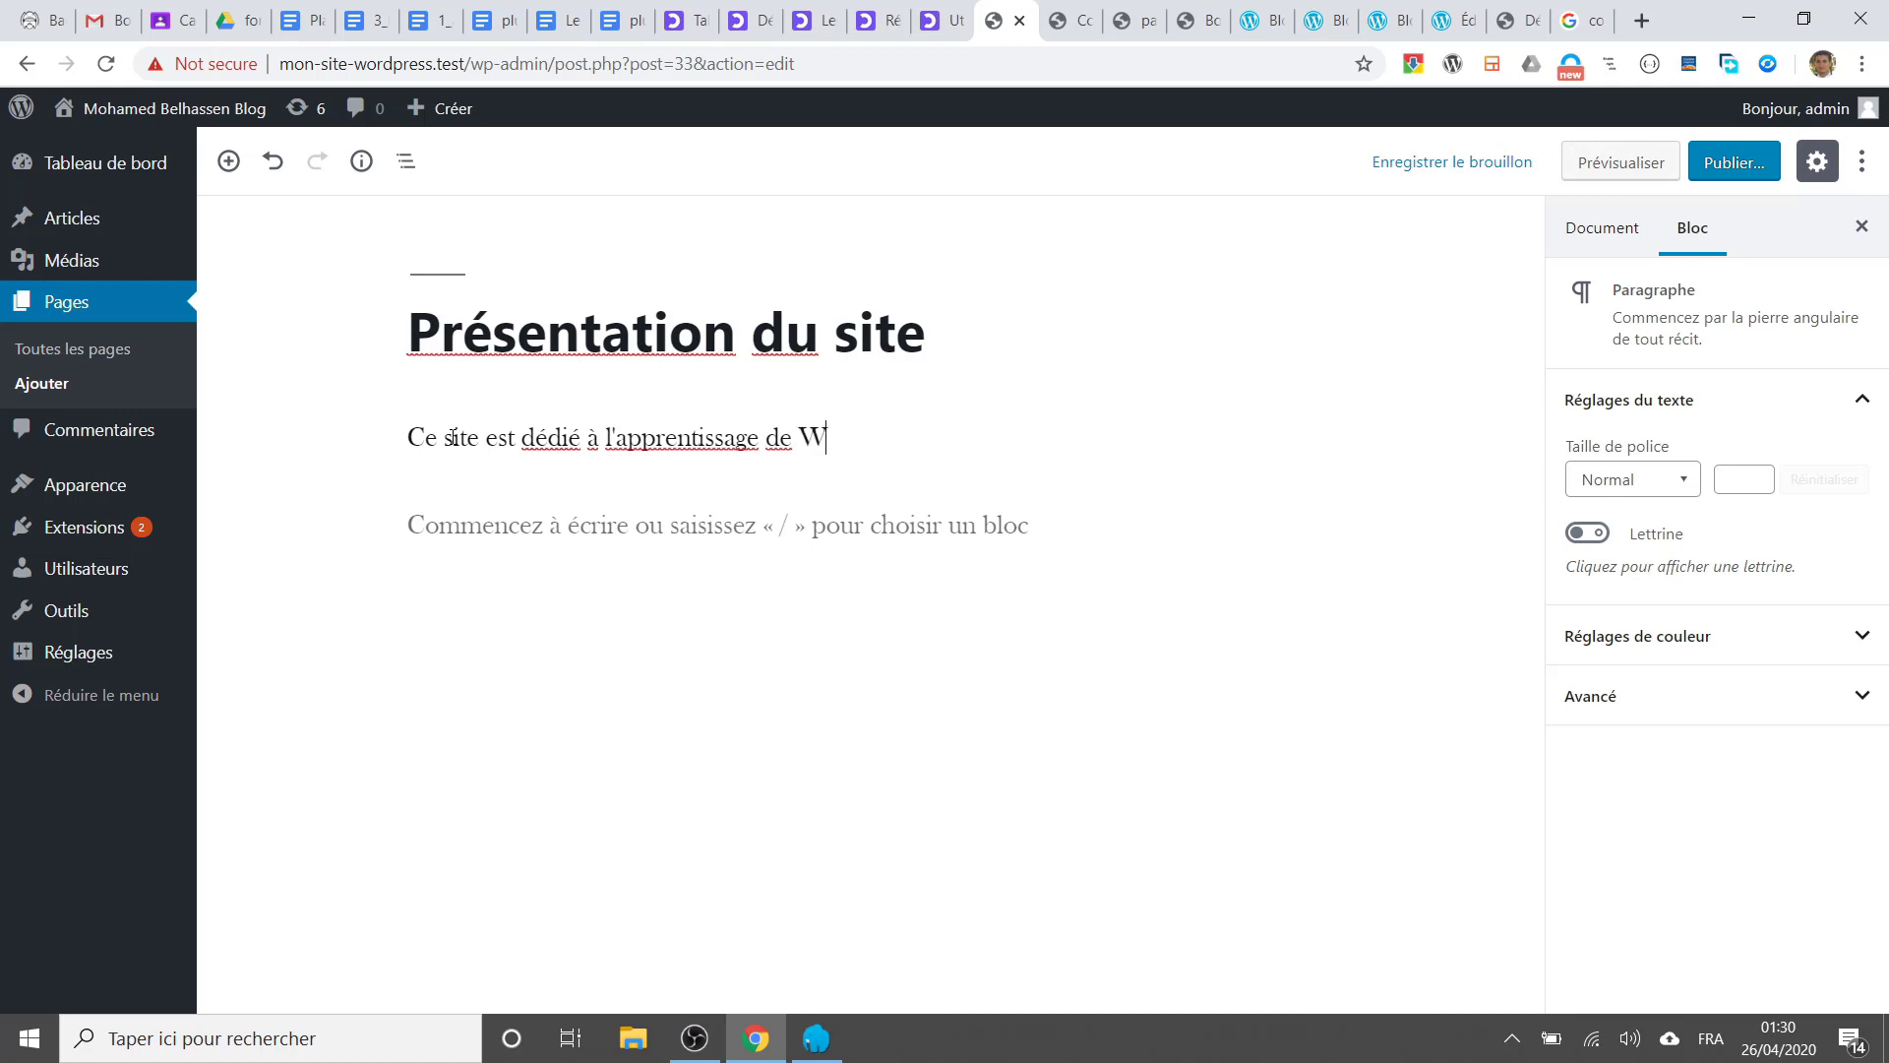
text(ordpress)
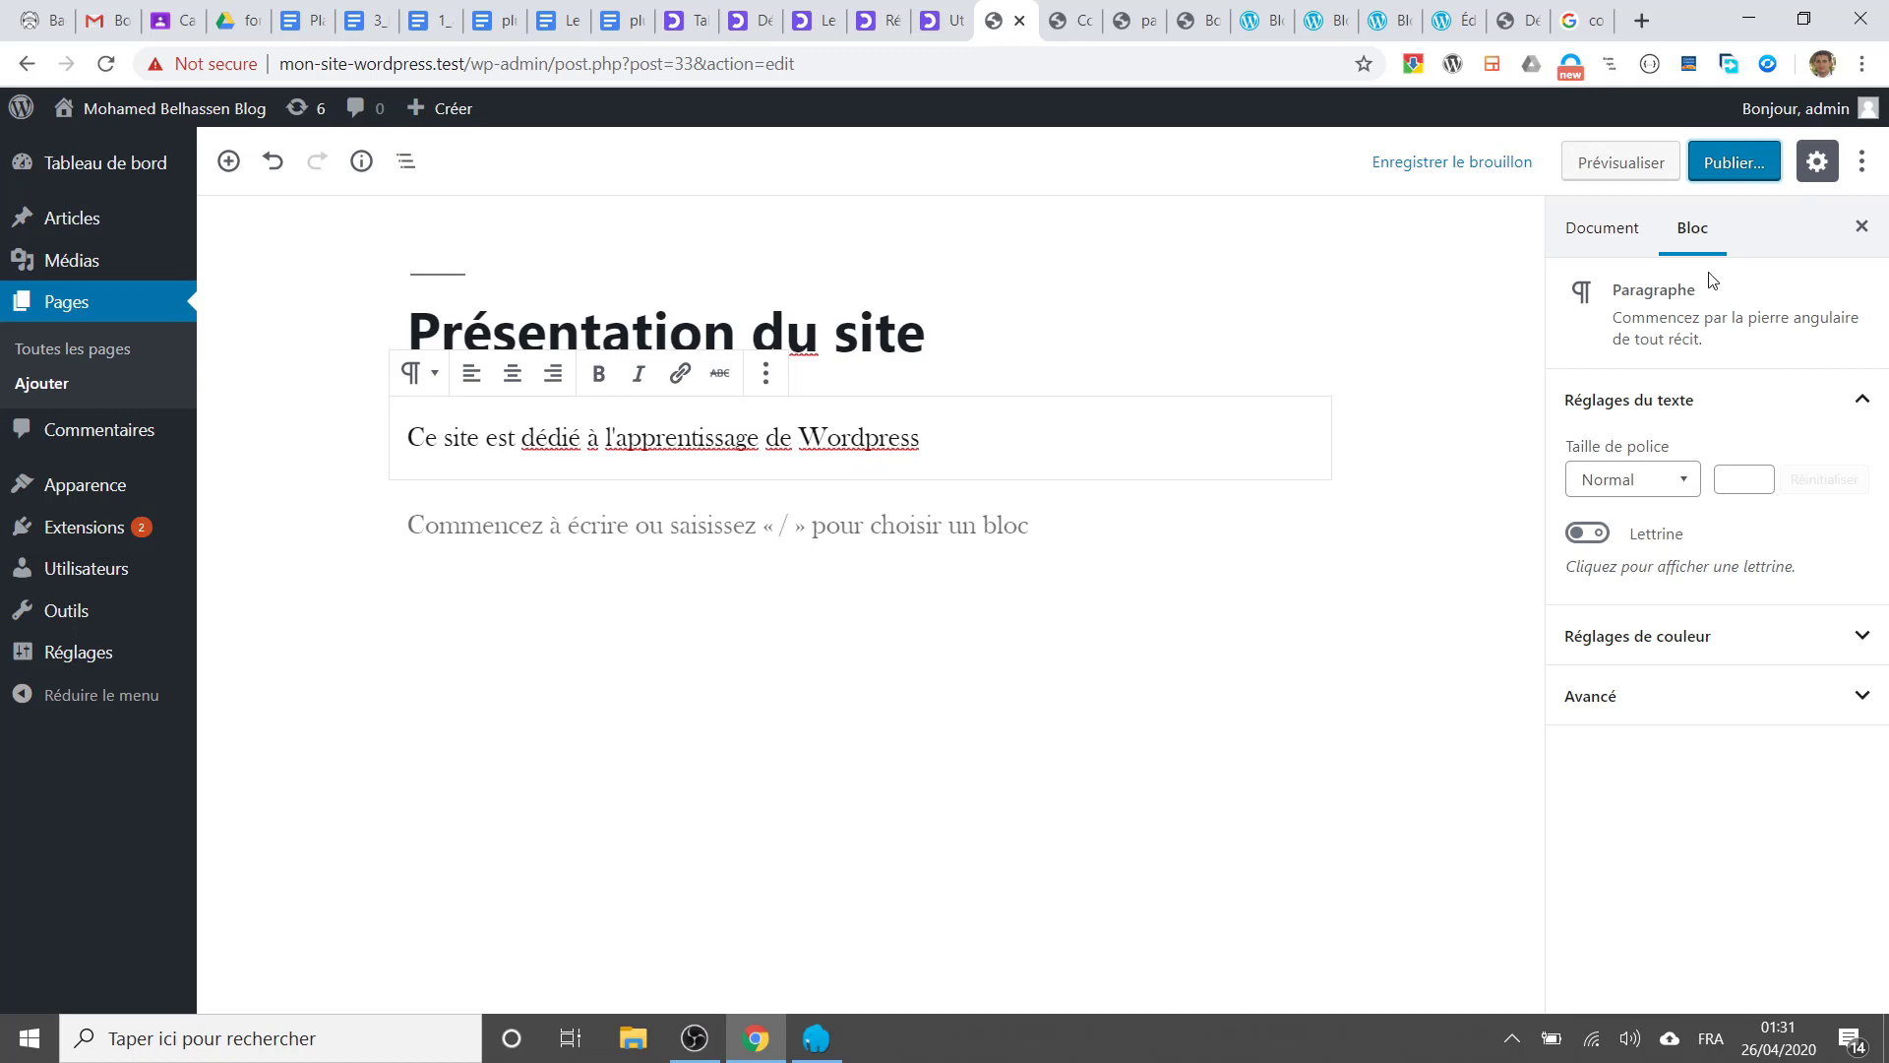
Step: Publish the Présentation du site page and view it live at its presentation-du-site address
click(1729, 170)
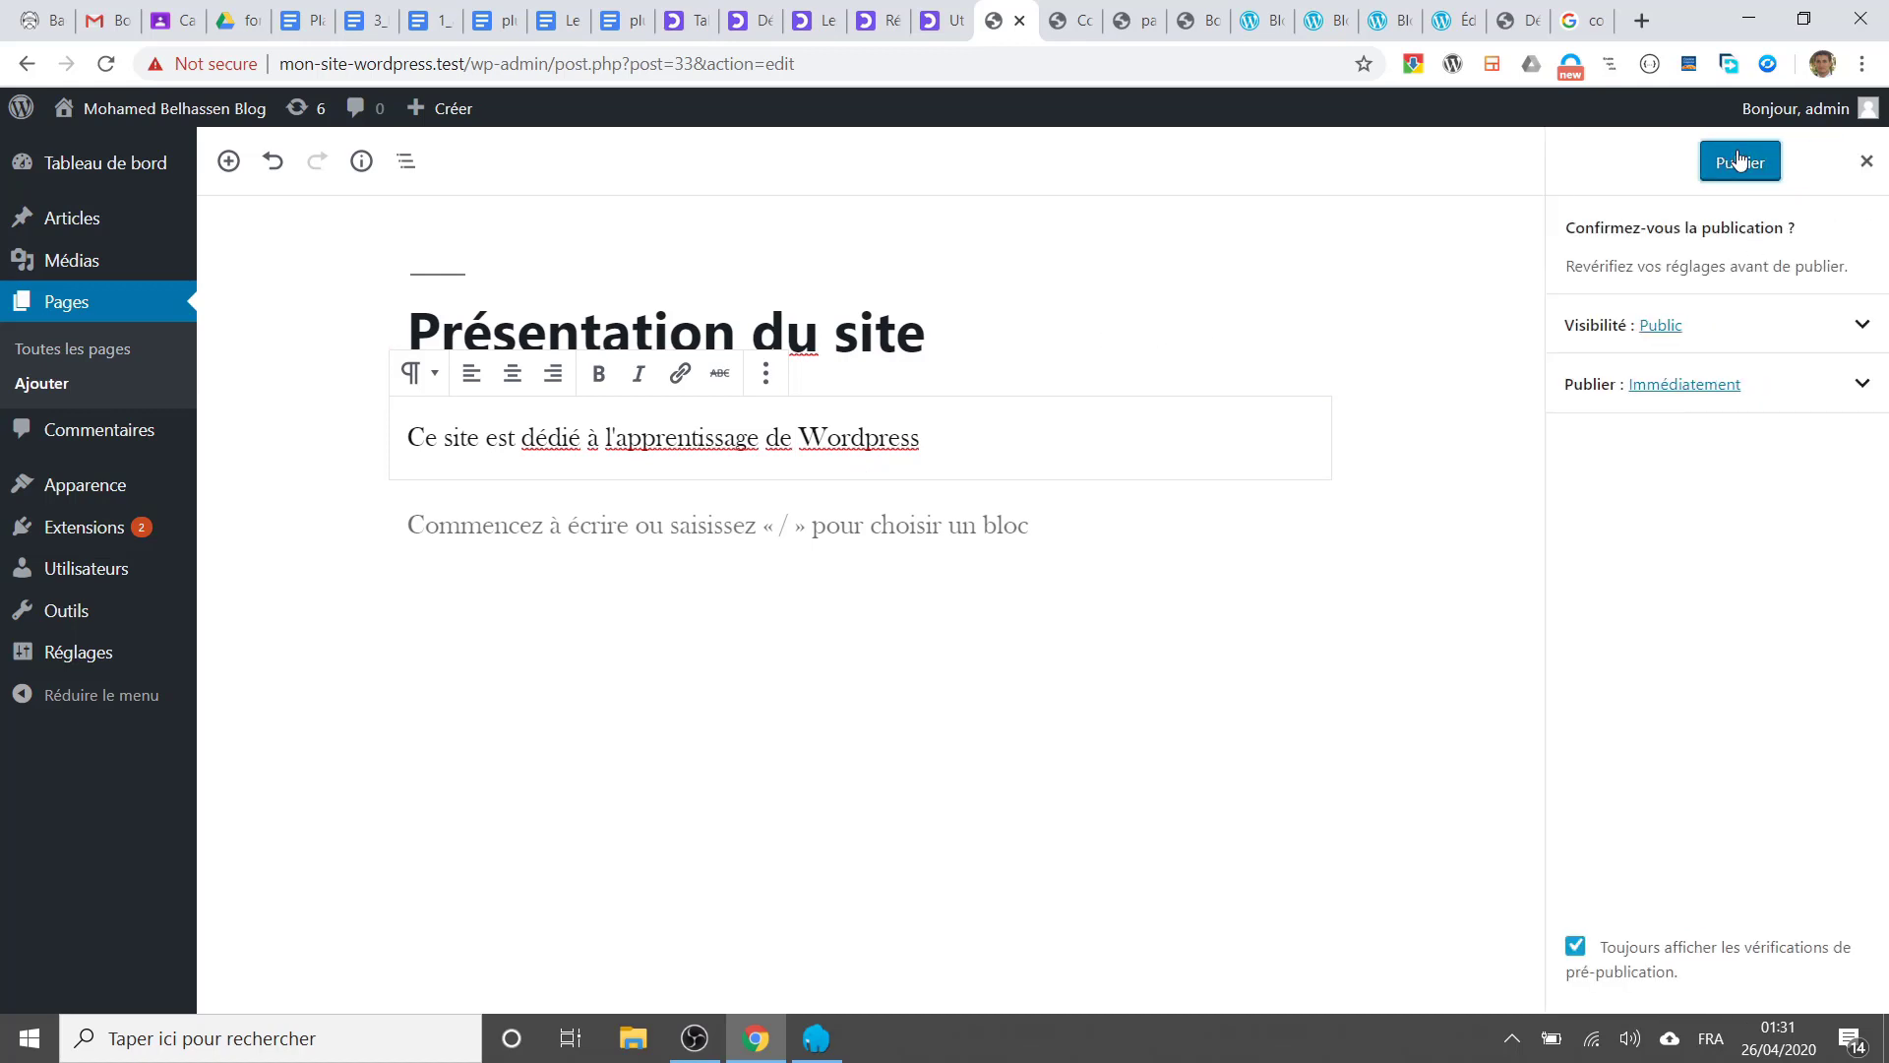
click(1729, 162)
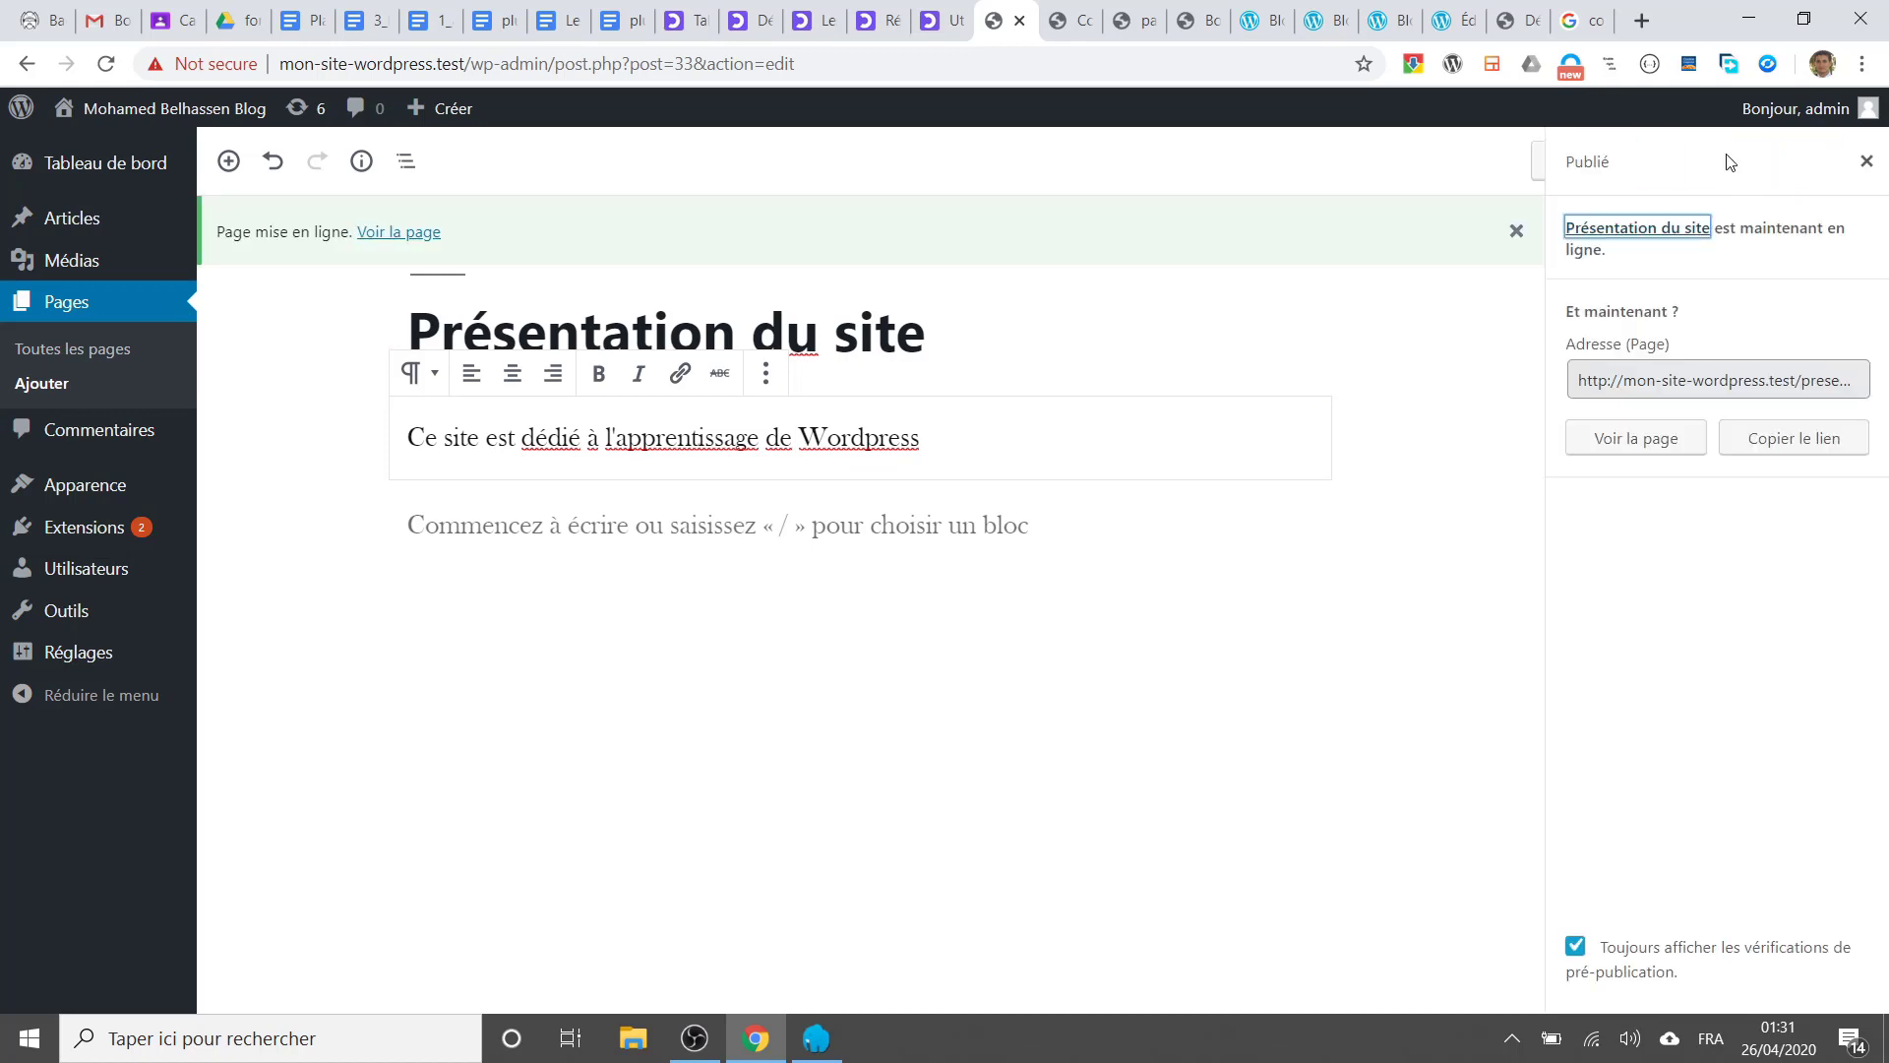
click(1647, 381)
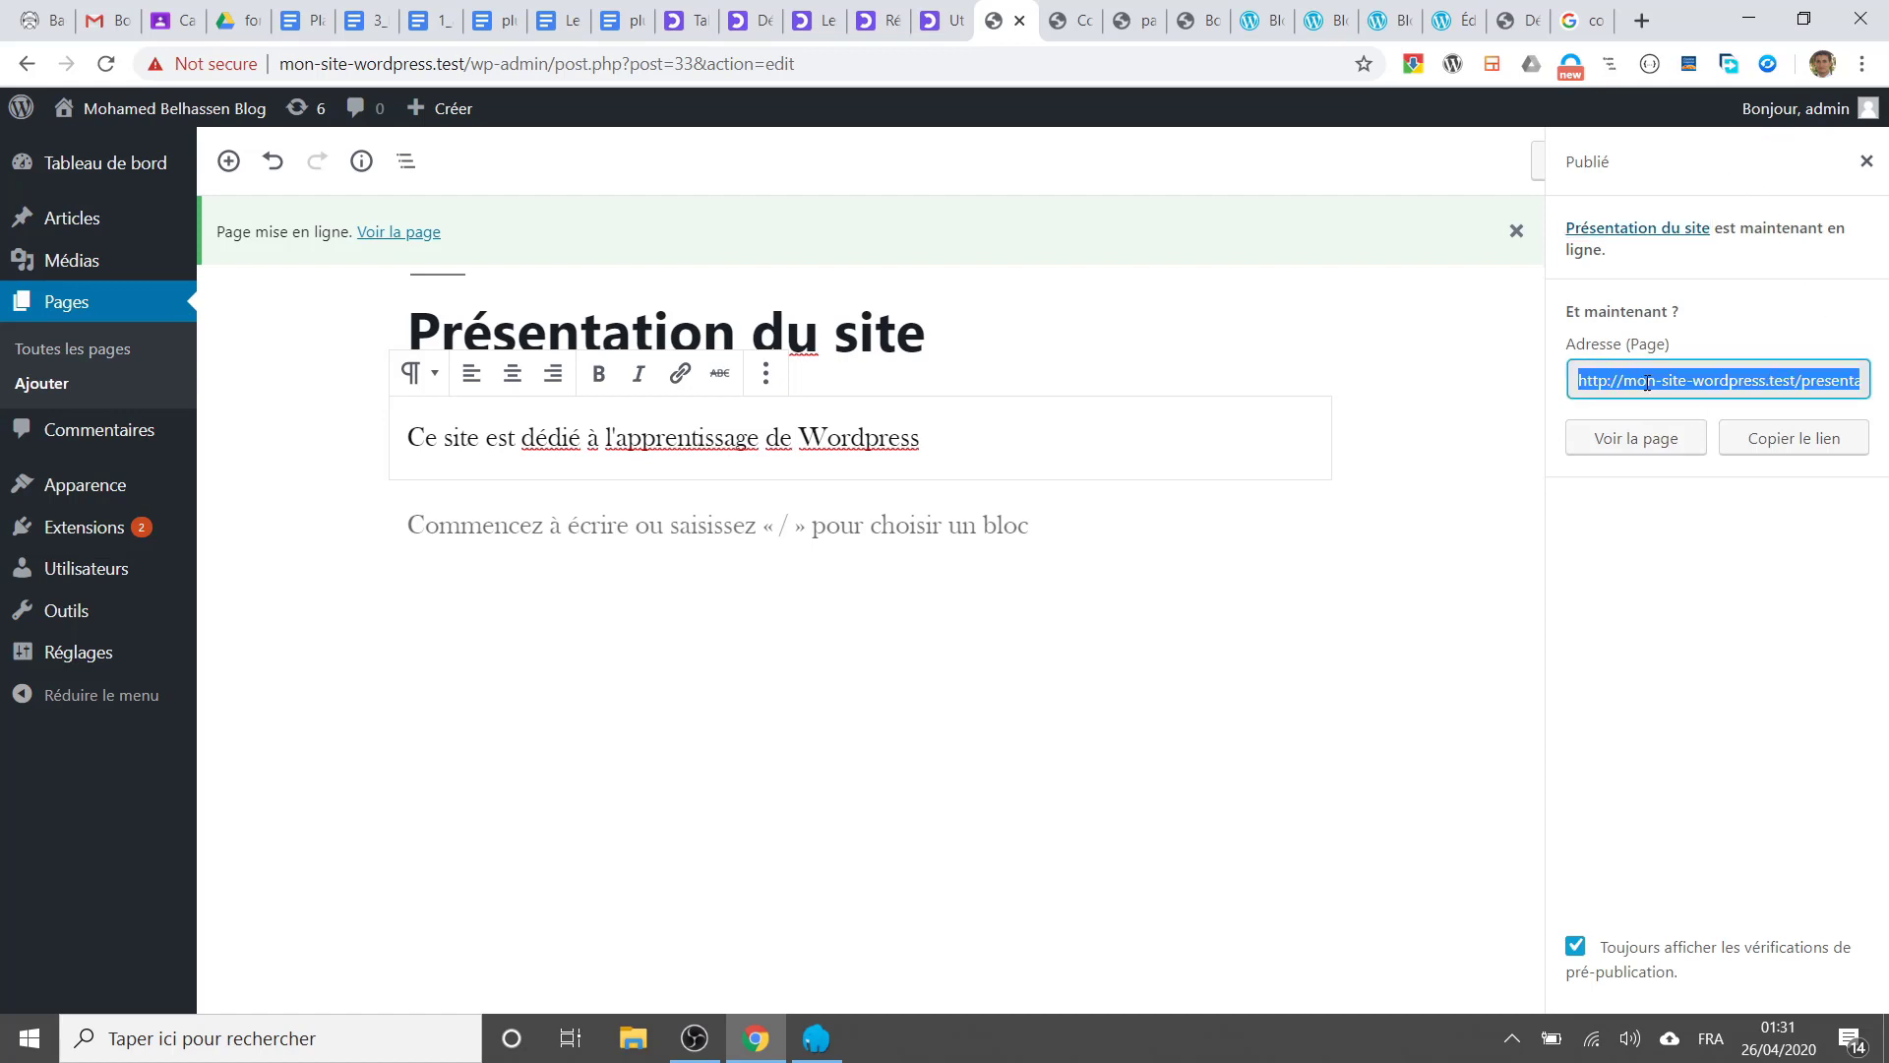
click(1624, 447)
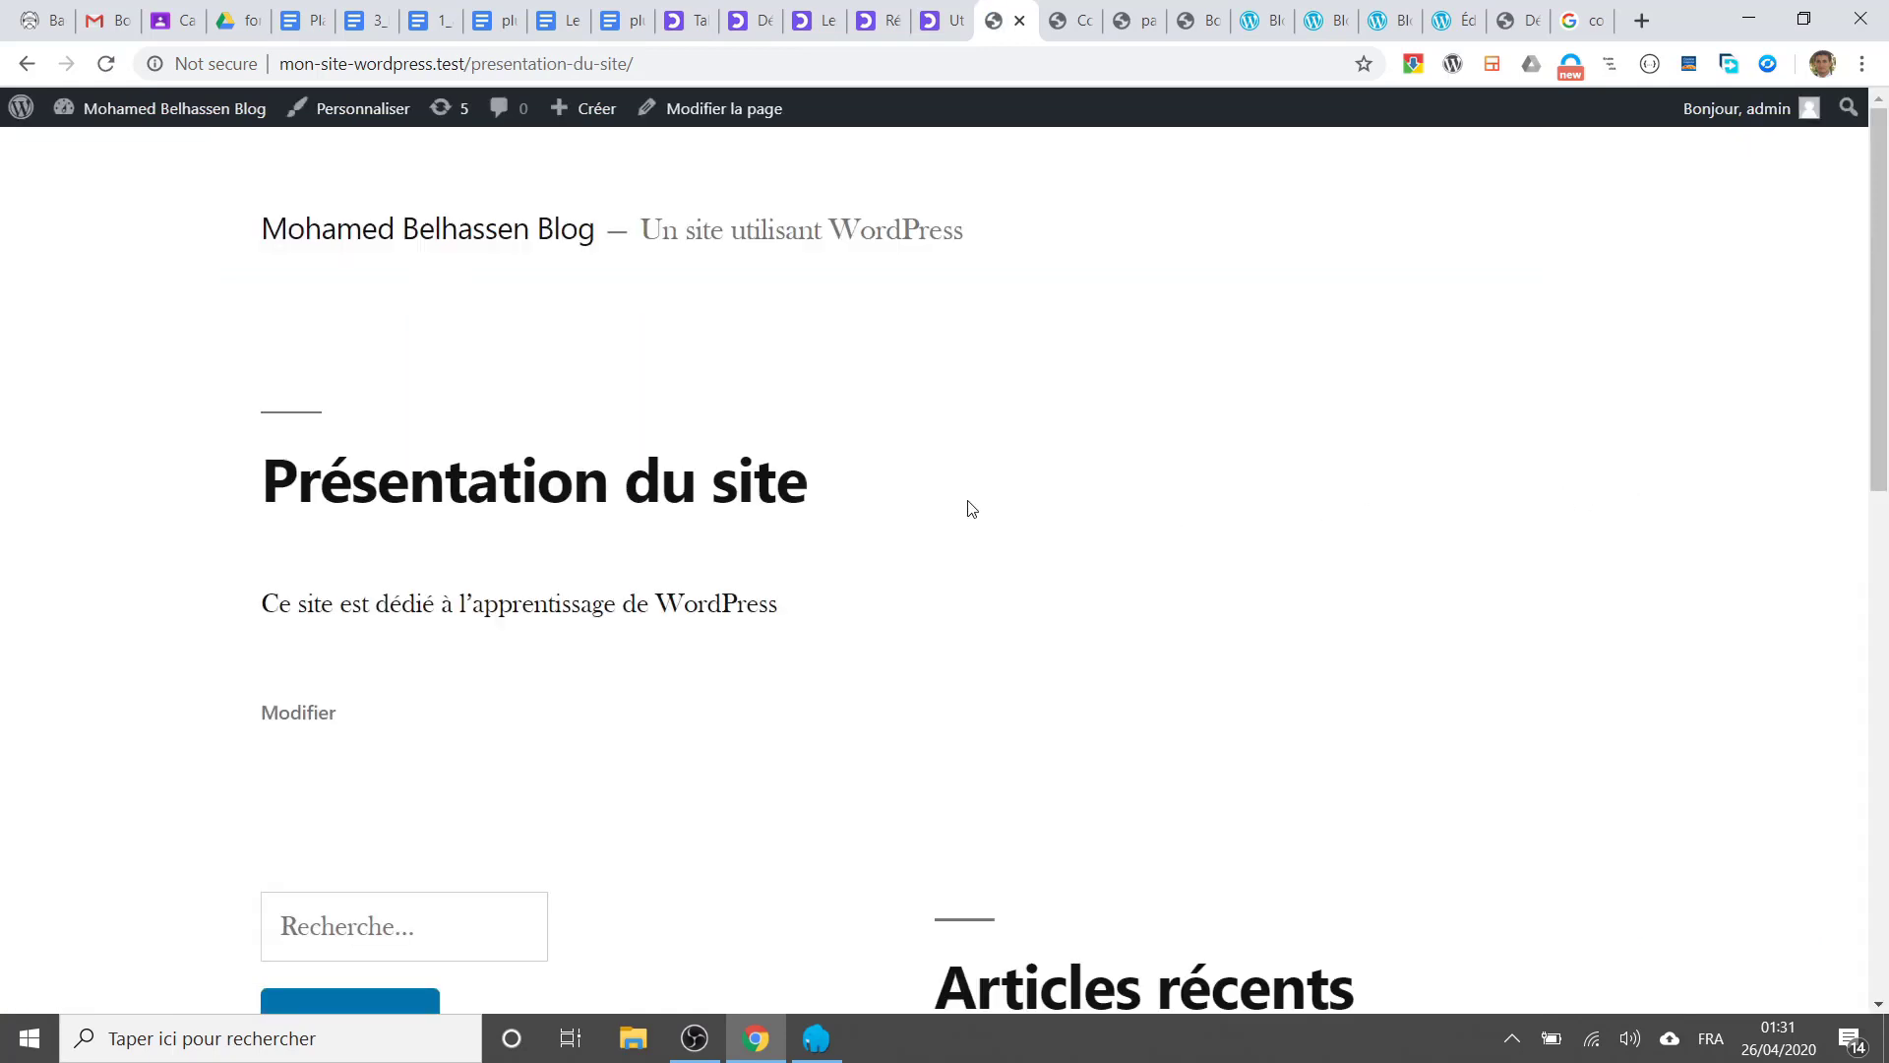
Step: On the live page, select the Présentation du site heading and the presentation-du-site part of the address
scroll(923, 497, down, 7)
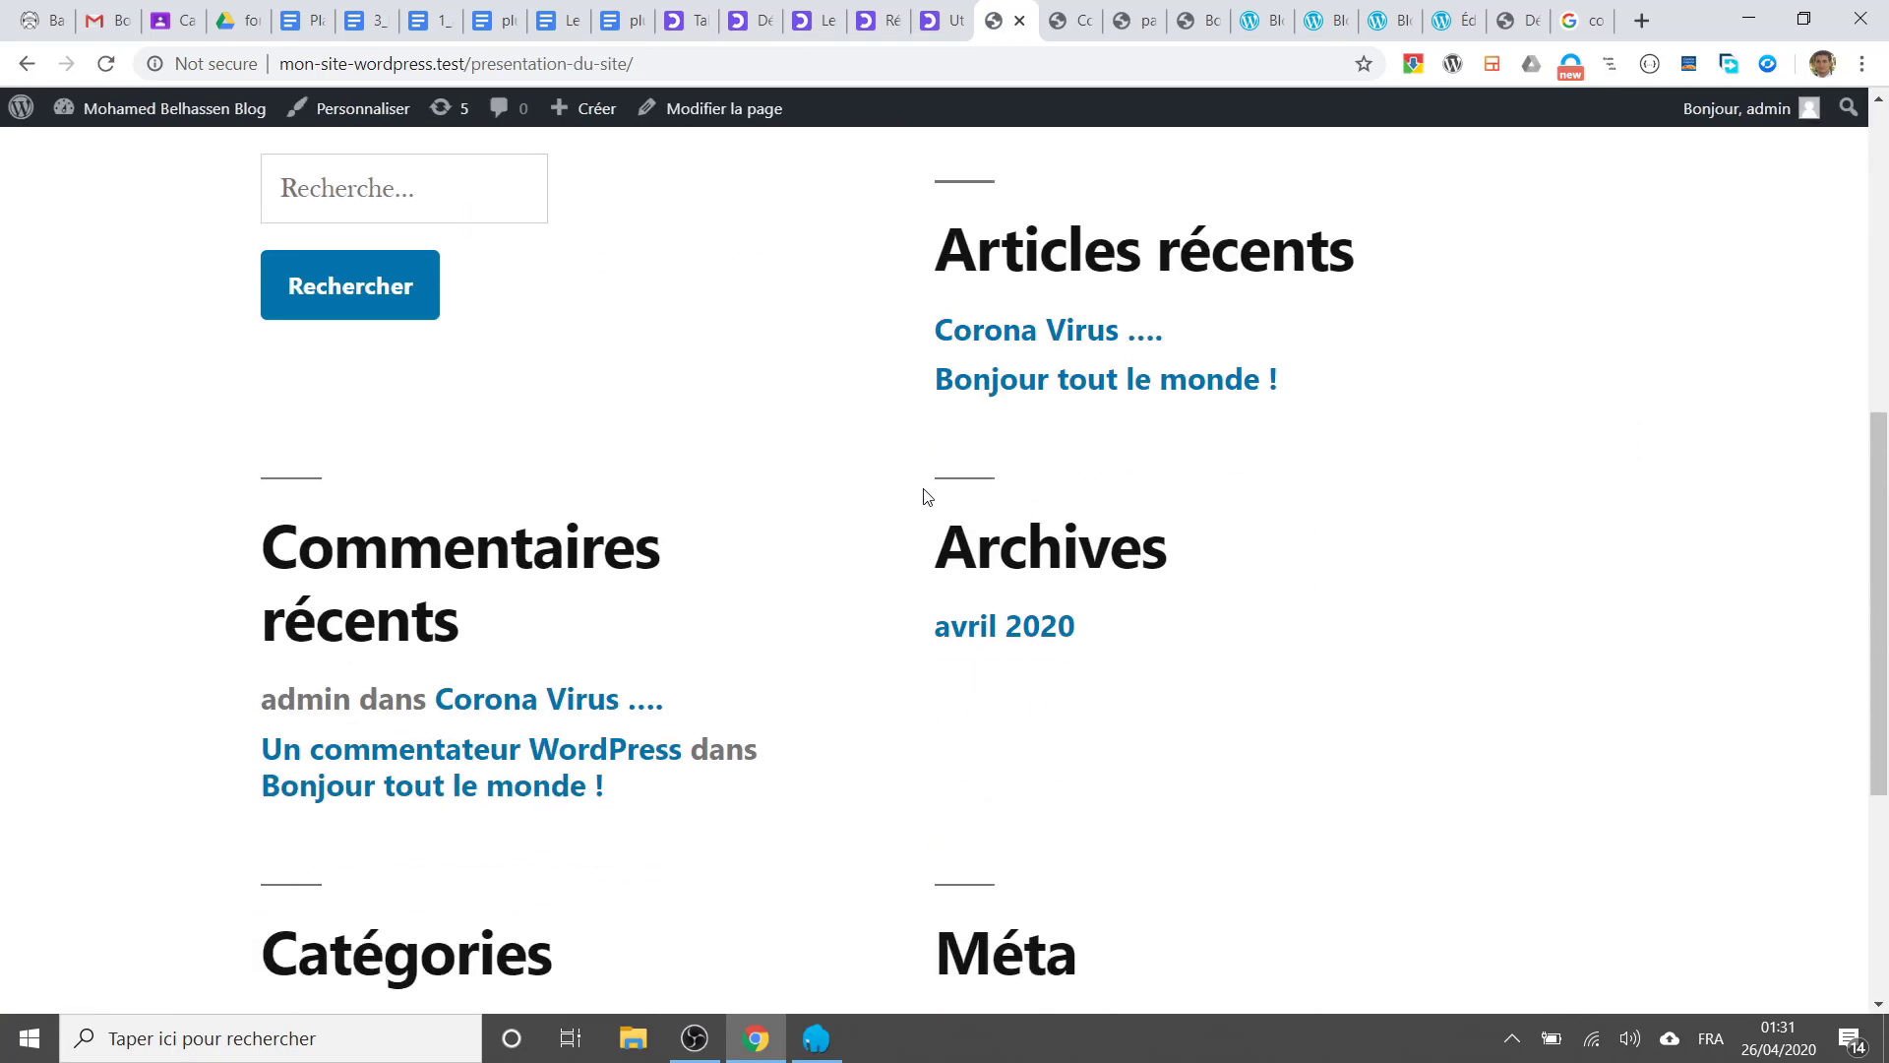
scroll(923, 497, up, 7)
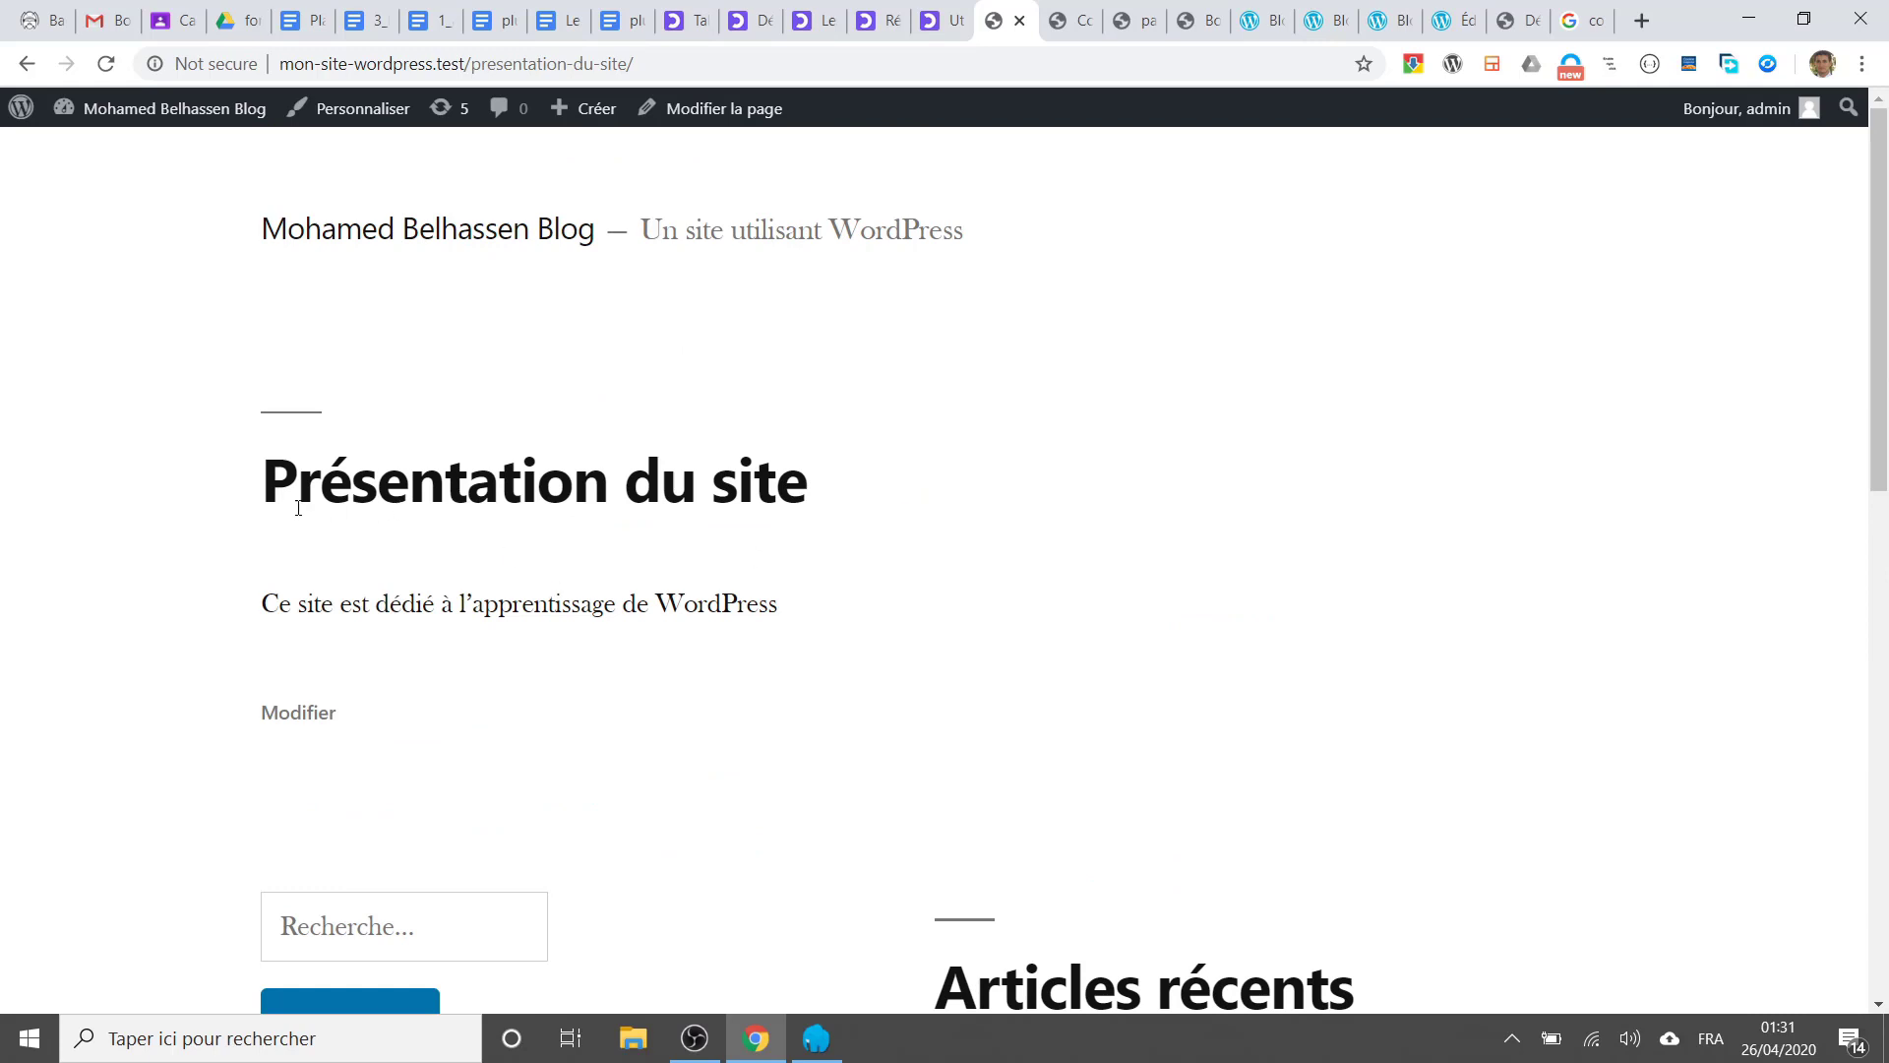
drag(240, 504, 782, 492)
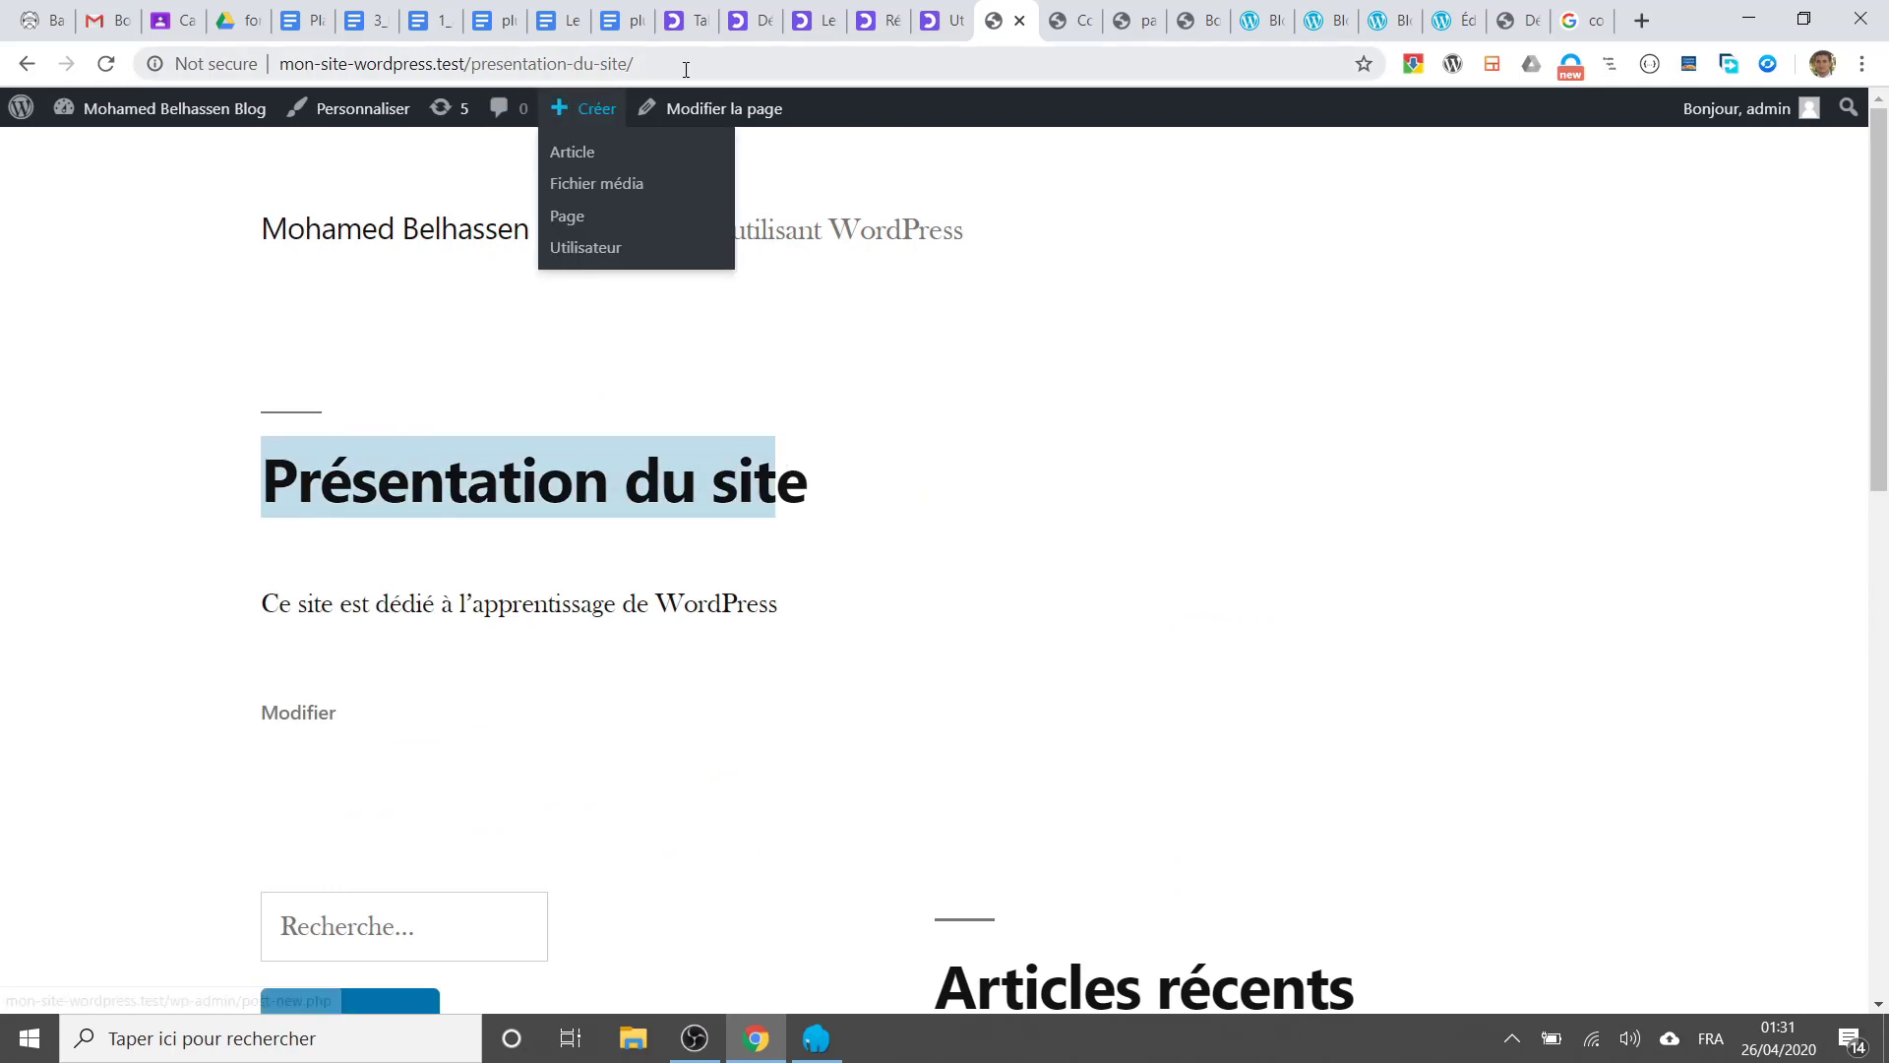
drag(685, 67, 275, 64)
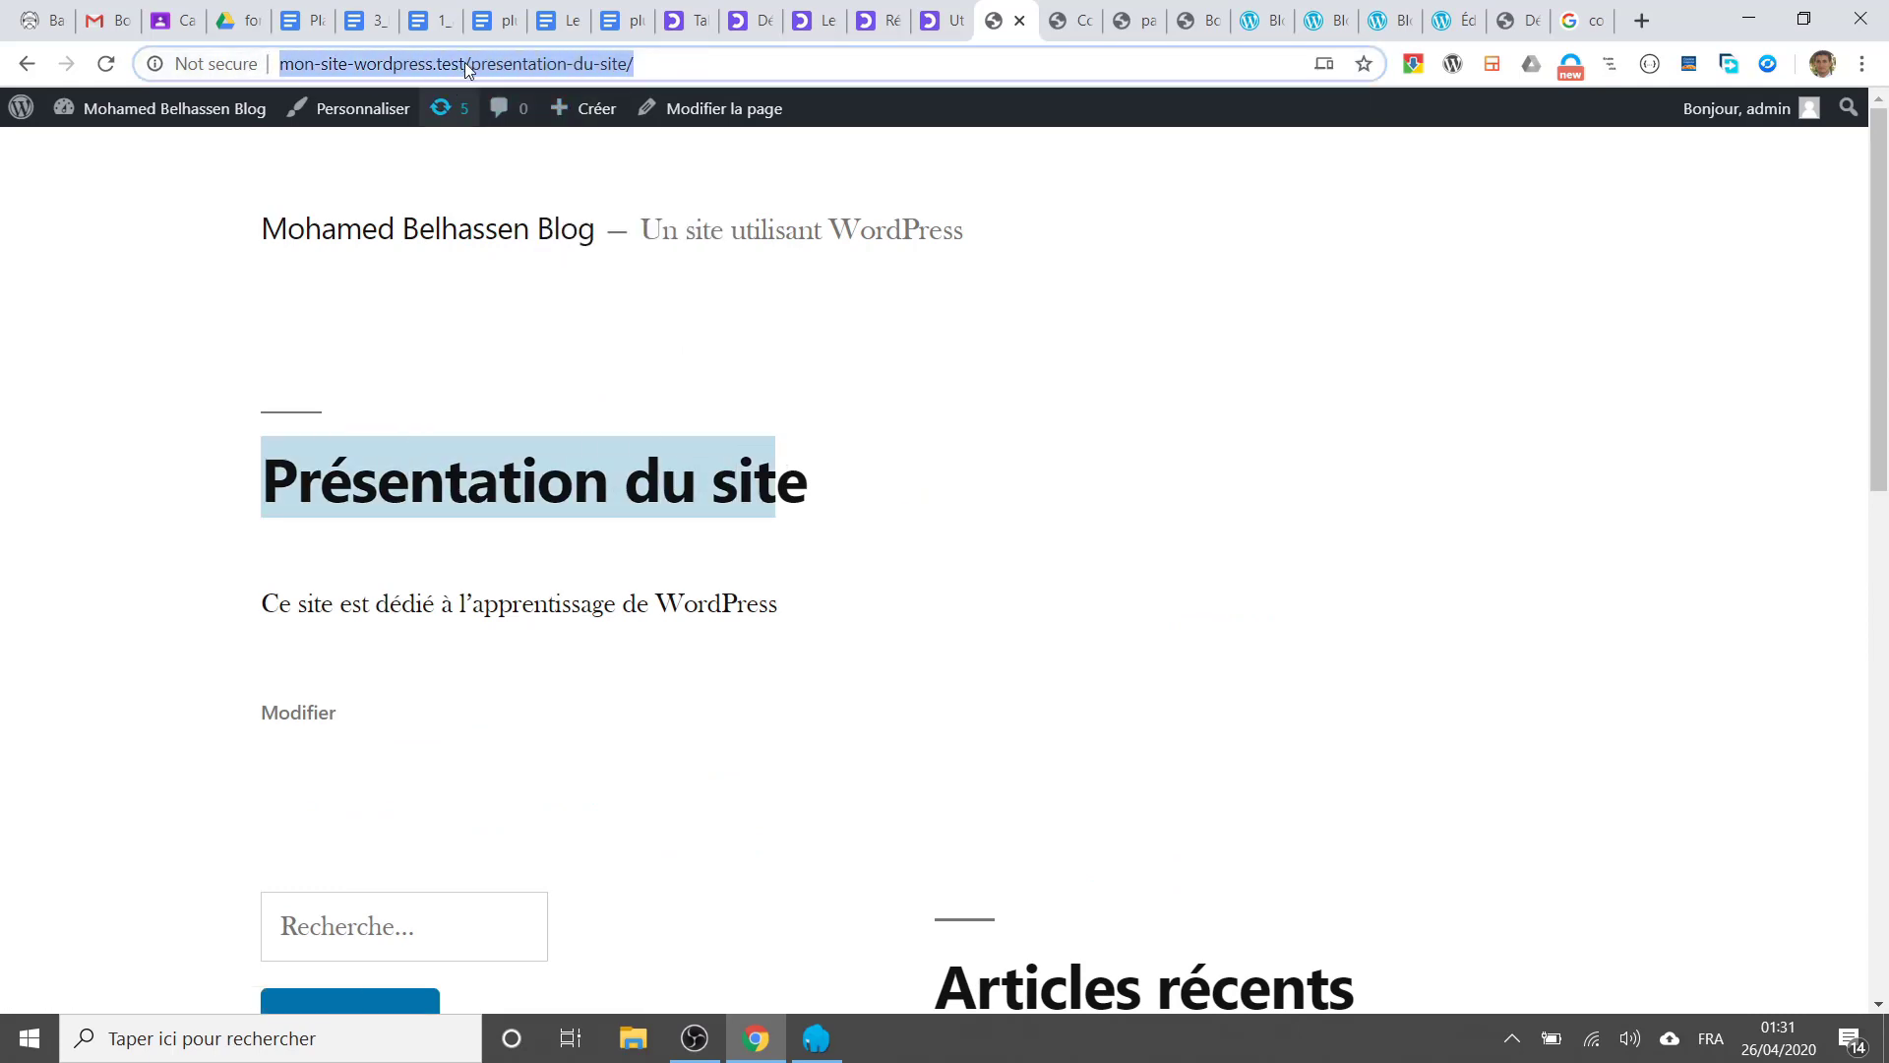
drag(471, 64, 635, 64)
mouse_move(588, 111)
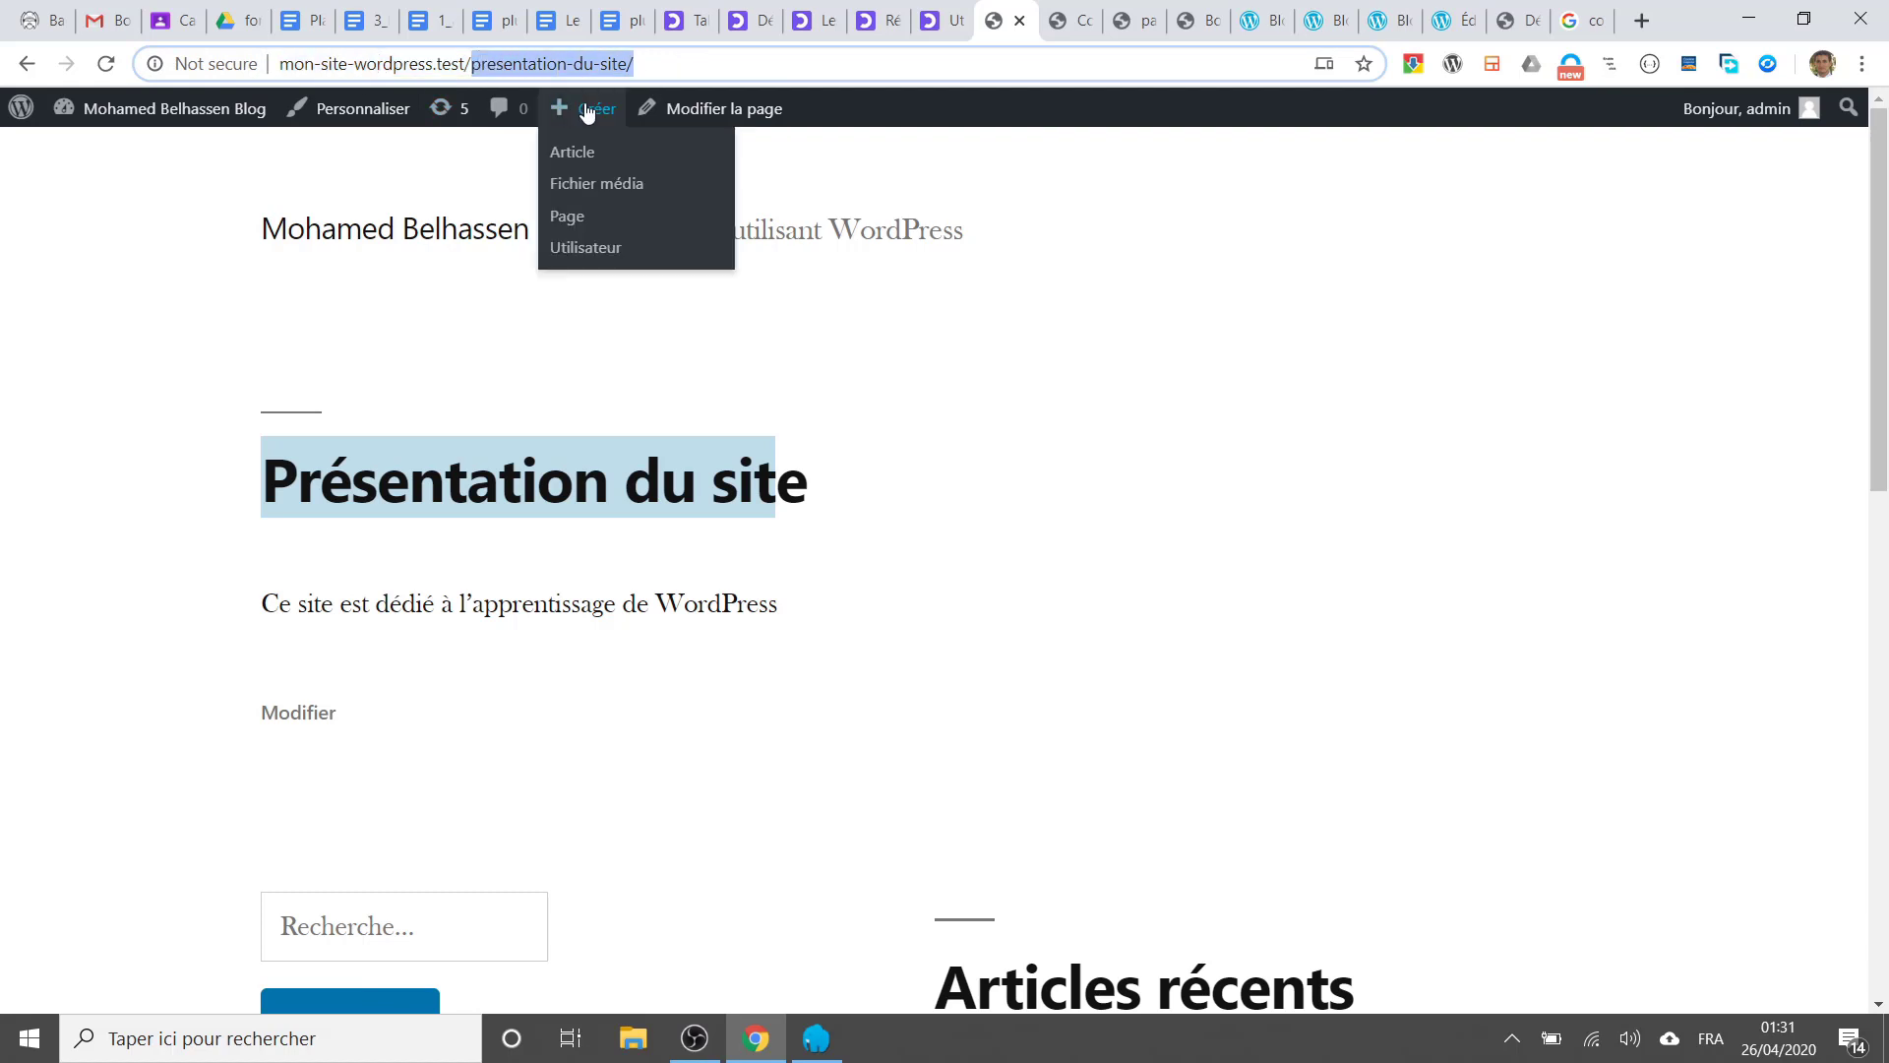
triple_click(254, 492)
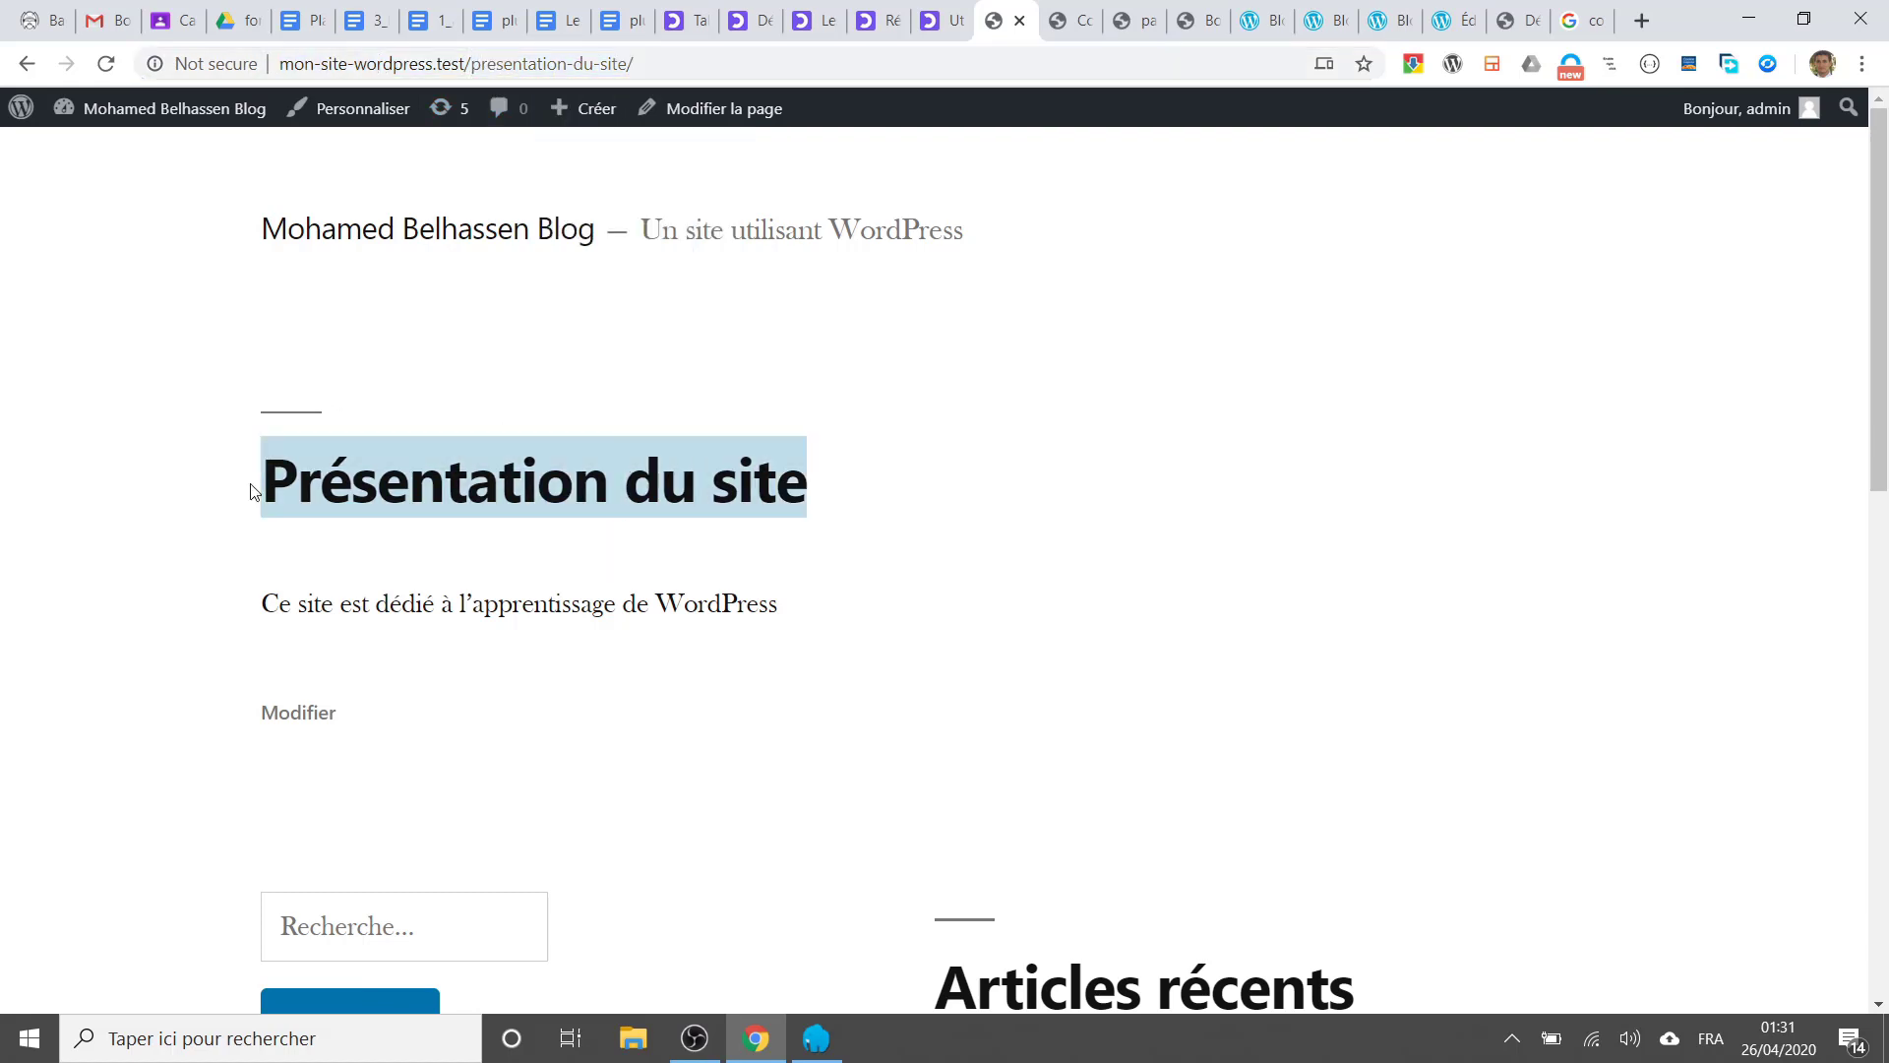
Step: Return from the live page to the WordPress admin dashboard
scroll(746, 620, down, 6)
scroll(747, 620, up, 6)
click(106, 159)
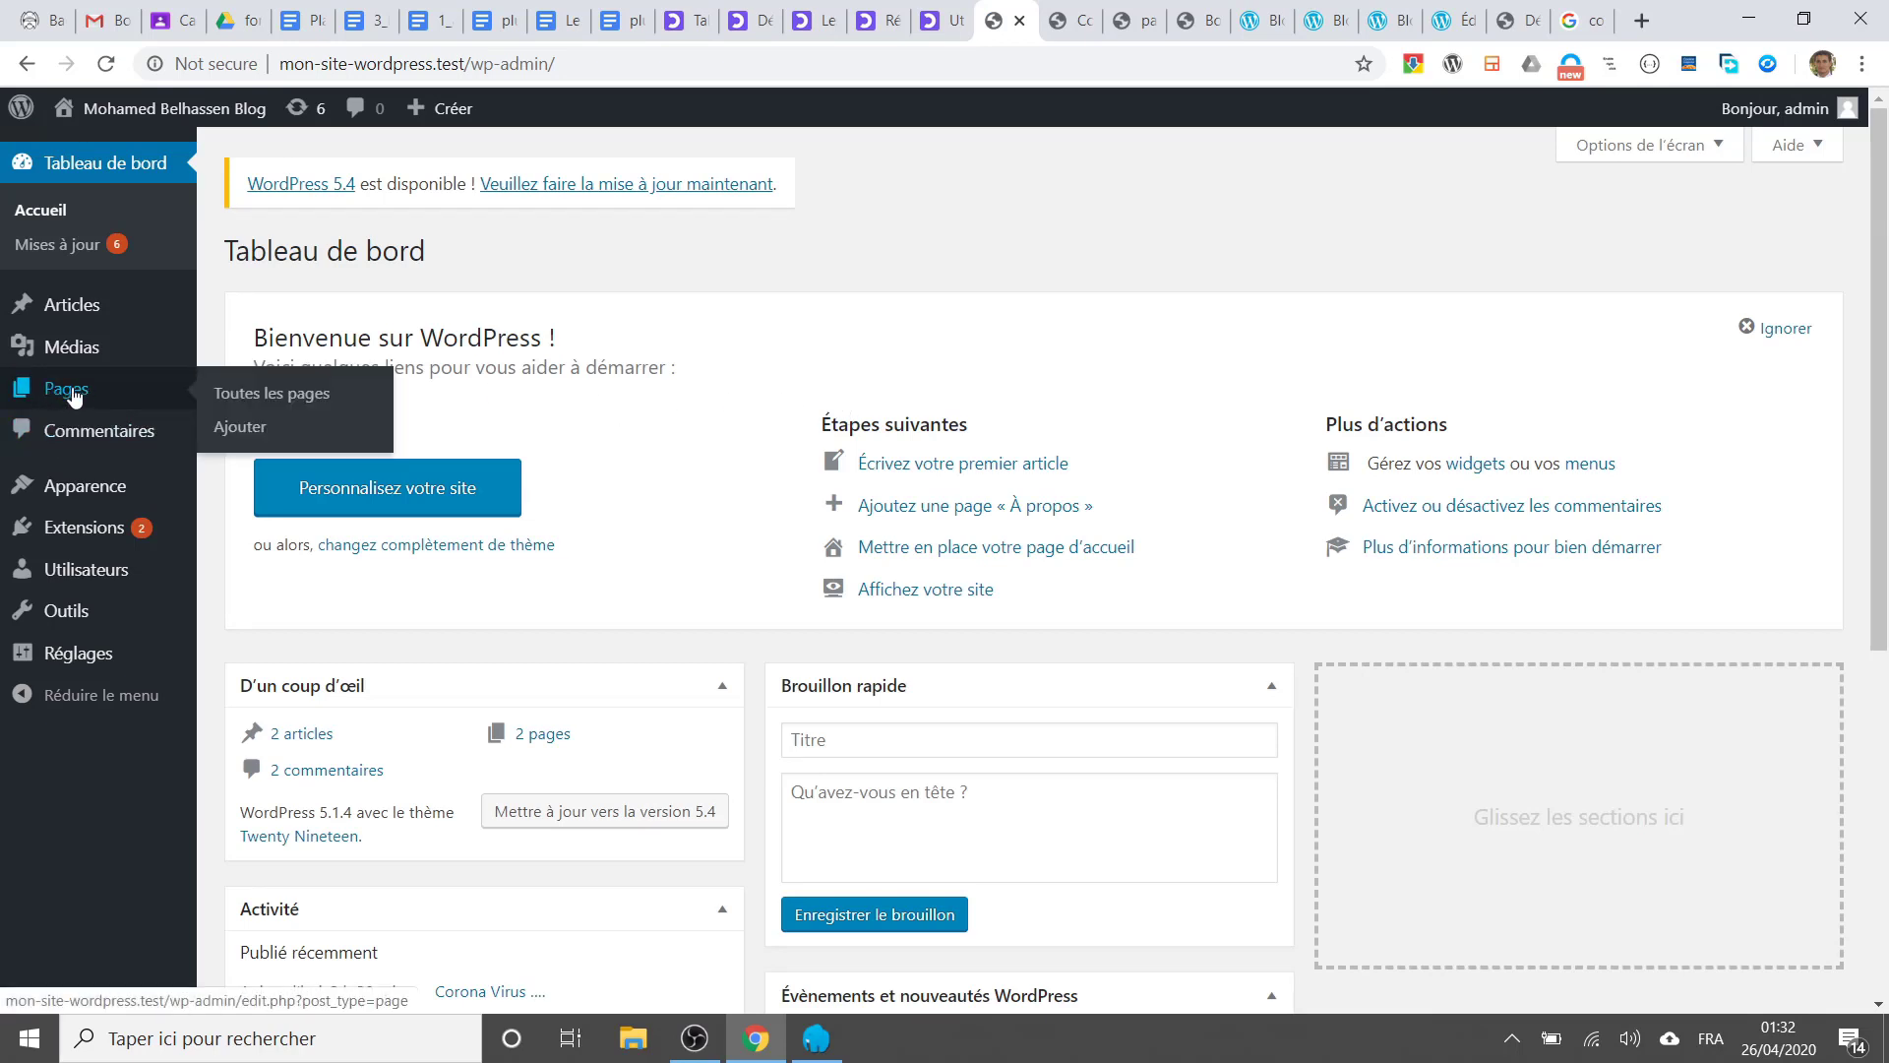
Step: From Pages, open the Politique de confidentialité draft and publish it
click(74, 396)
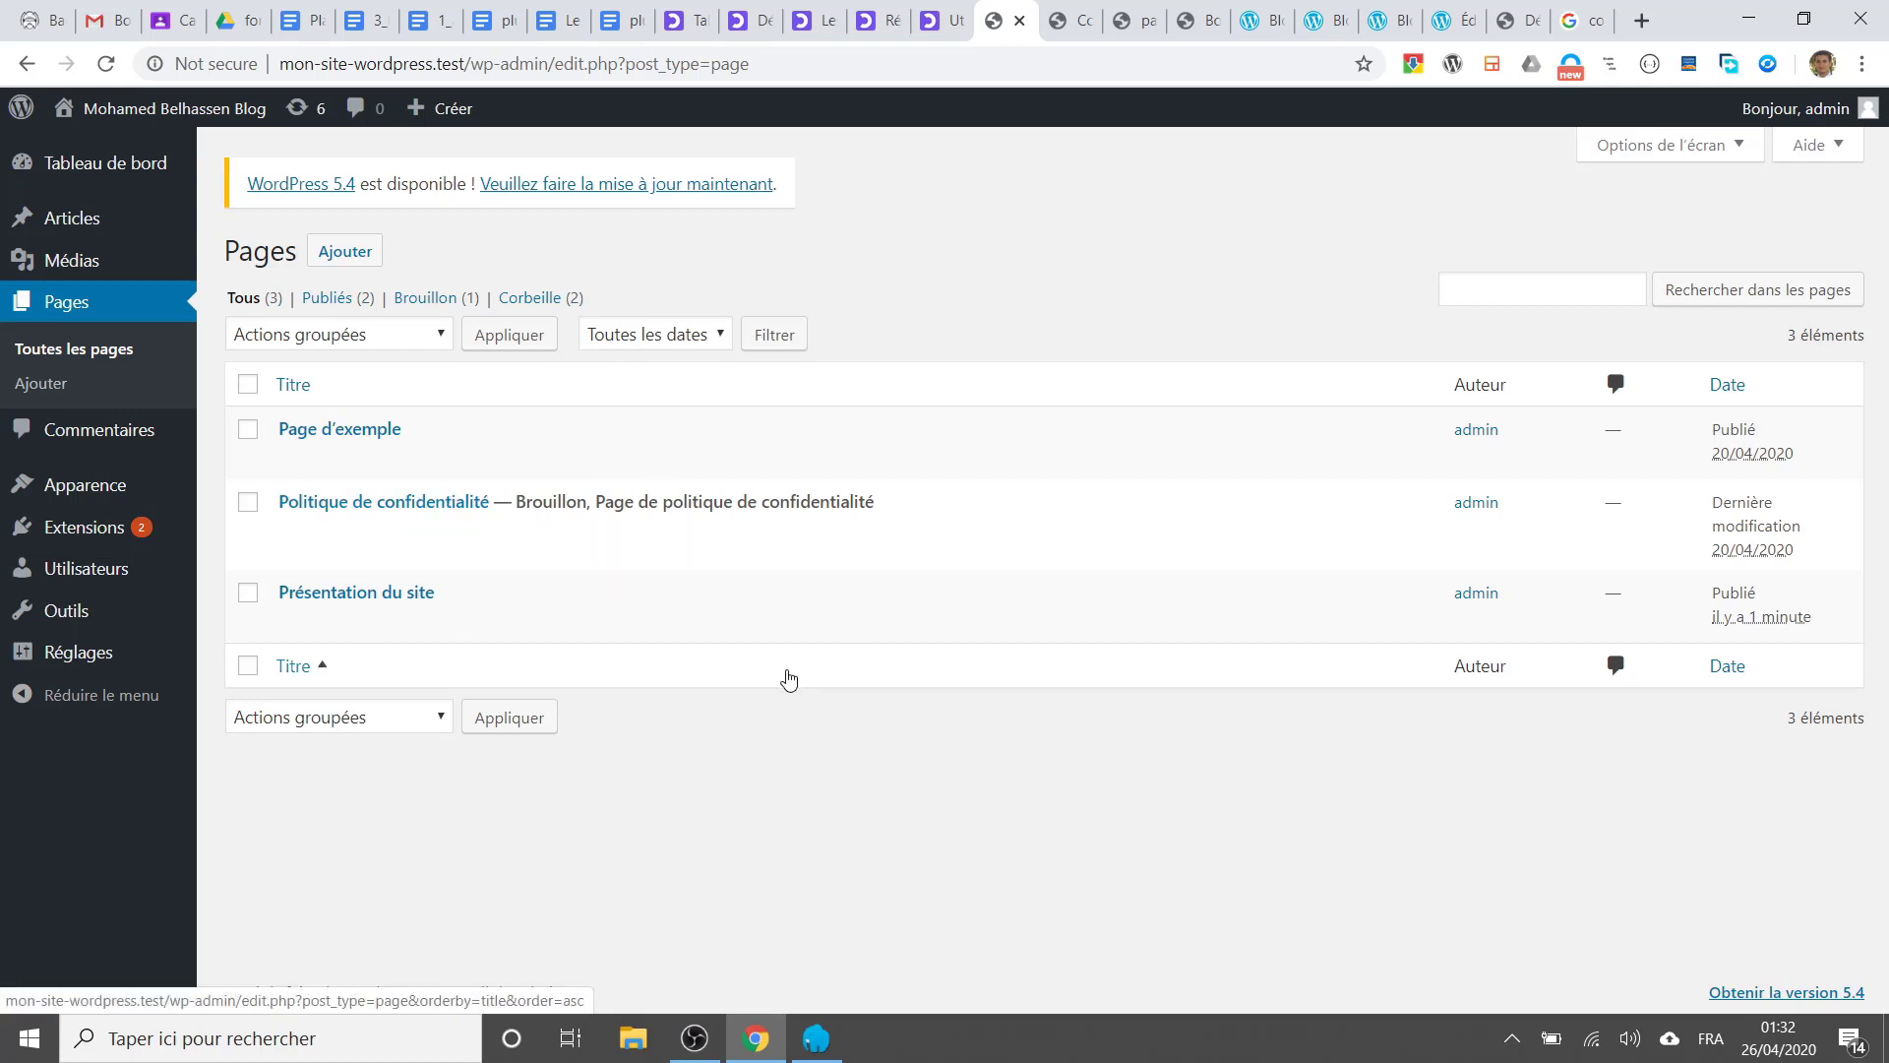
click(462, 501)
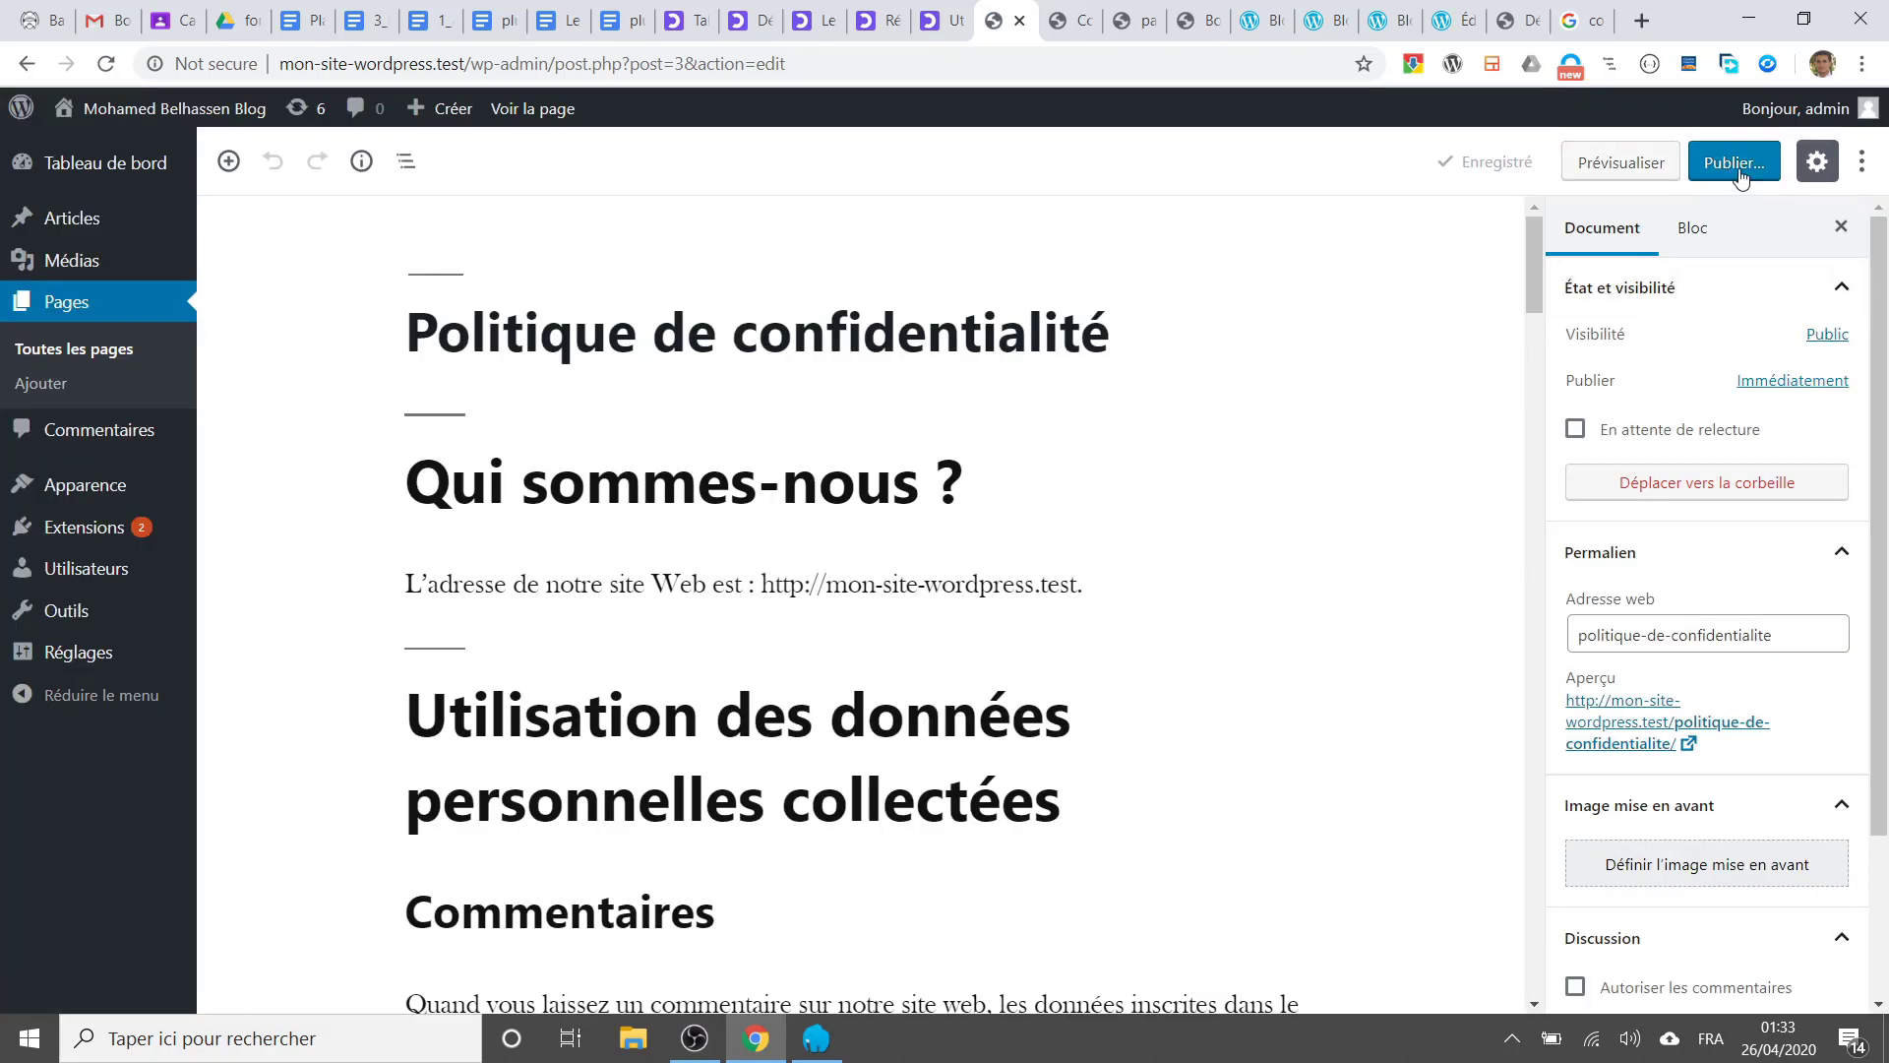
double_click(1572, 335)
click(1734, 169)
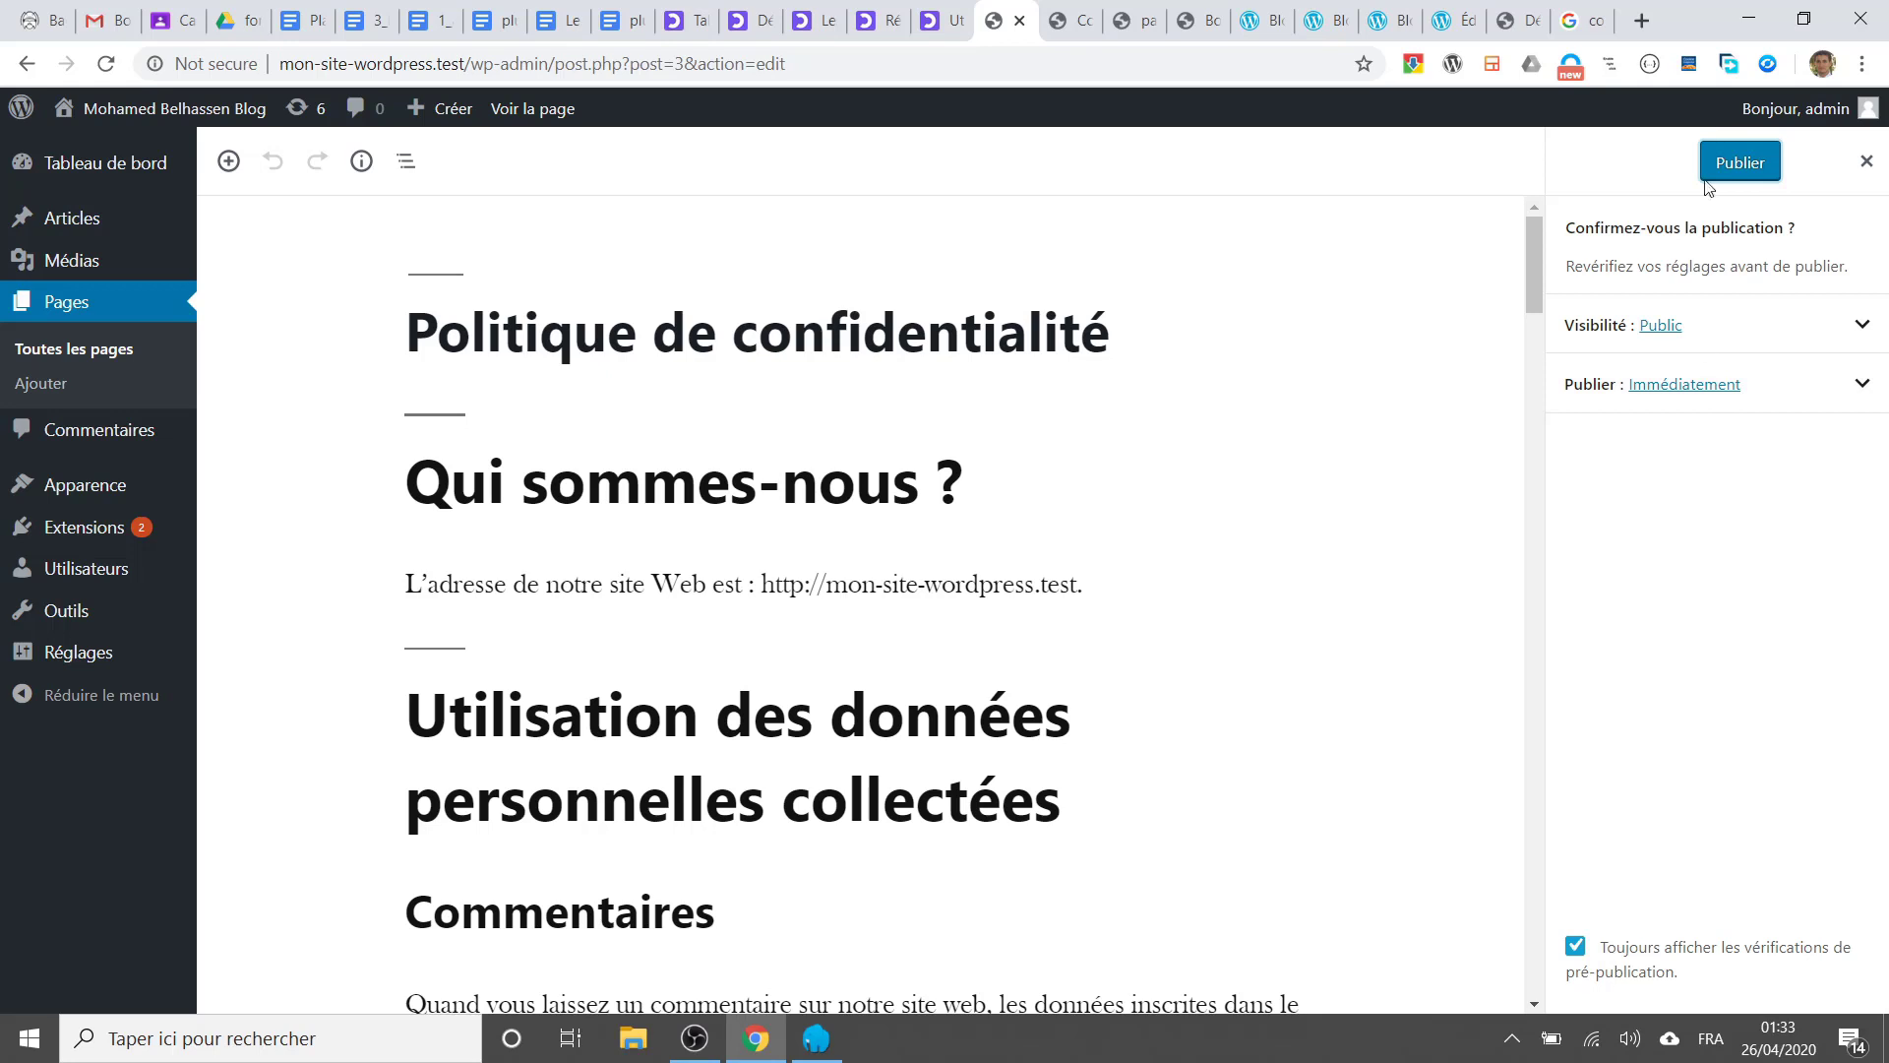
click(1724, 167)
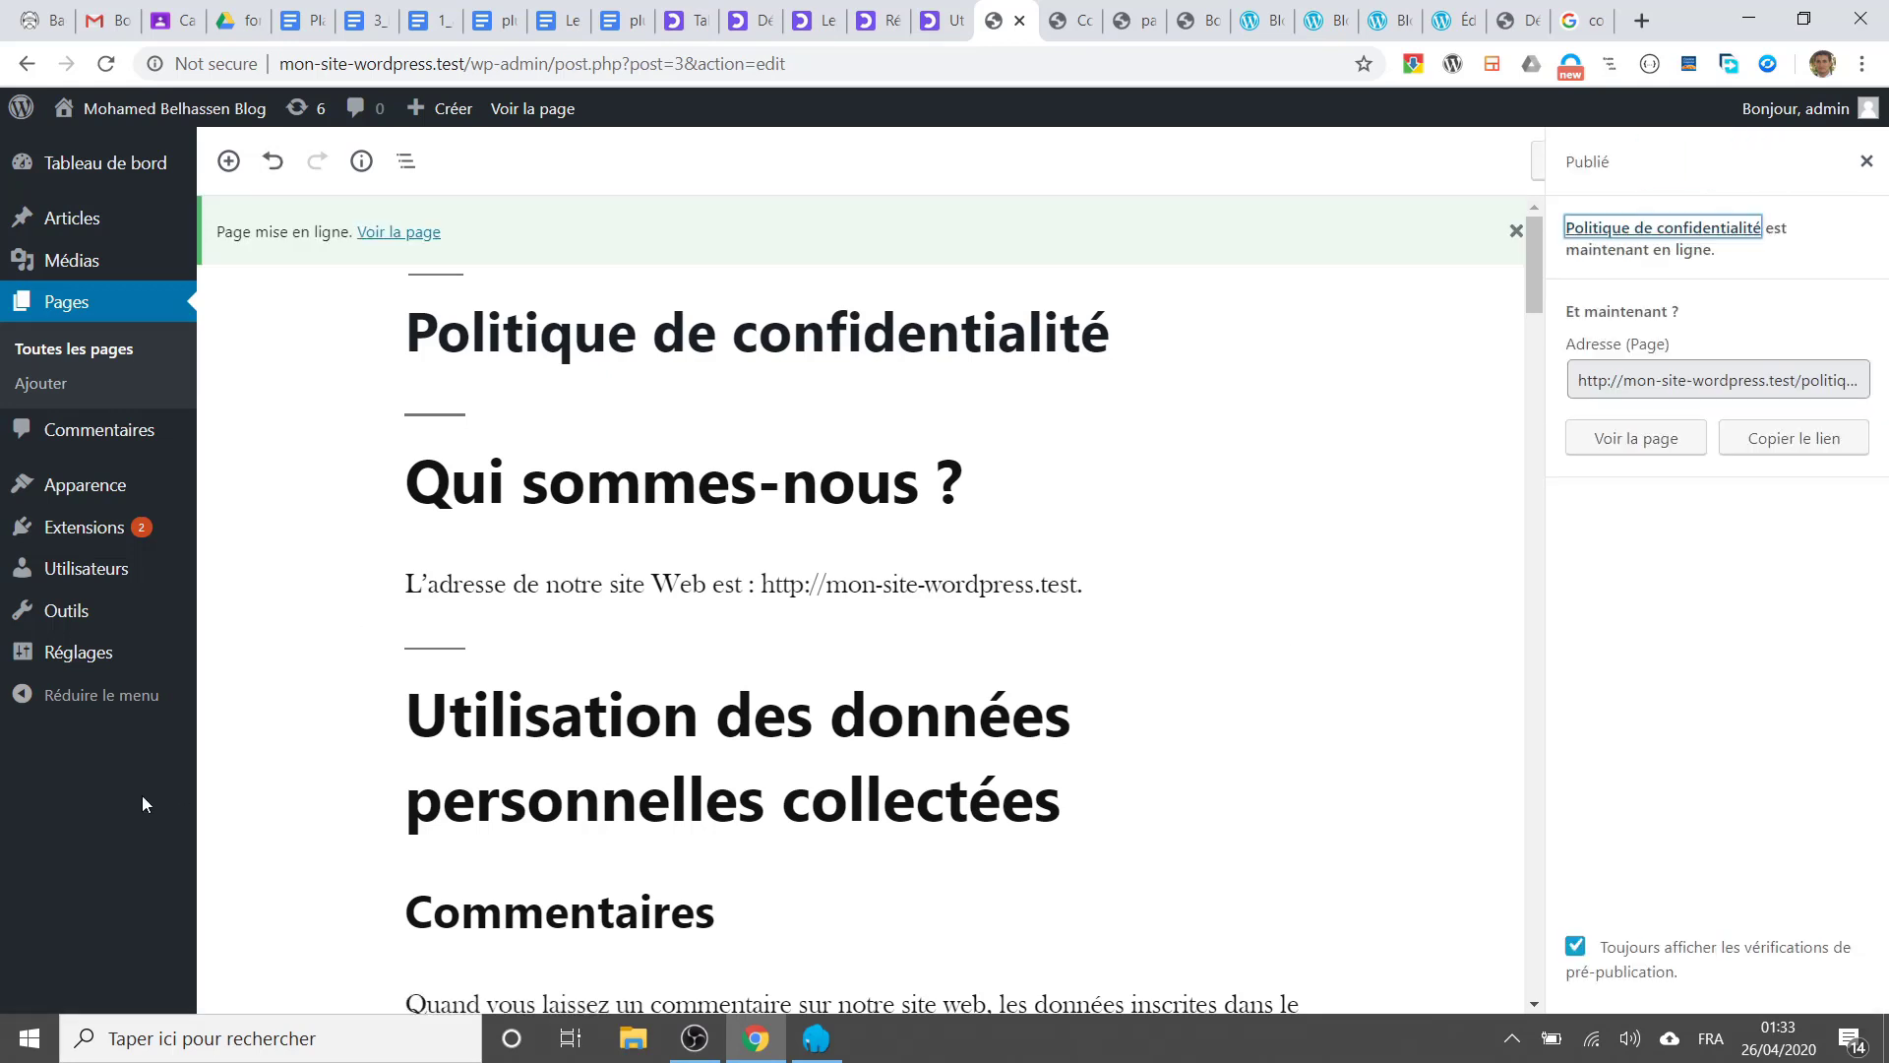
Step: Trash the 'Bonjour tout le monde !' post from the Articles list
click(65, 233)
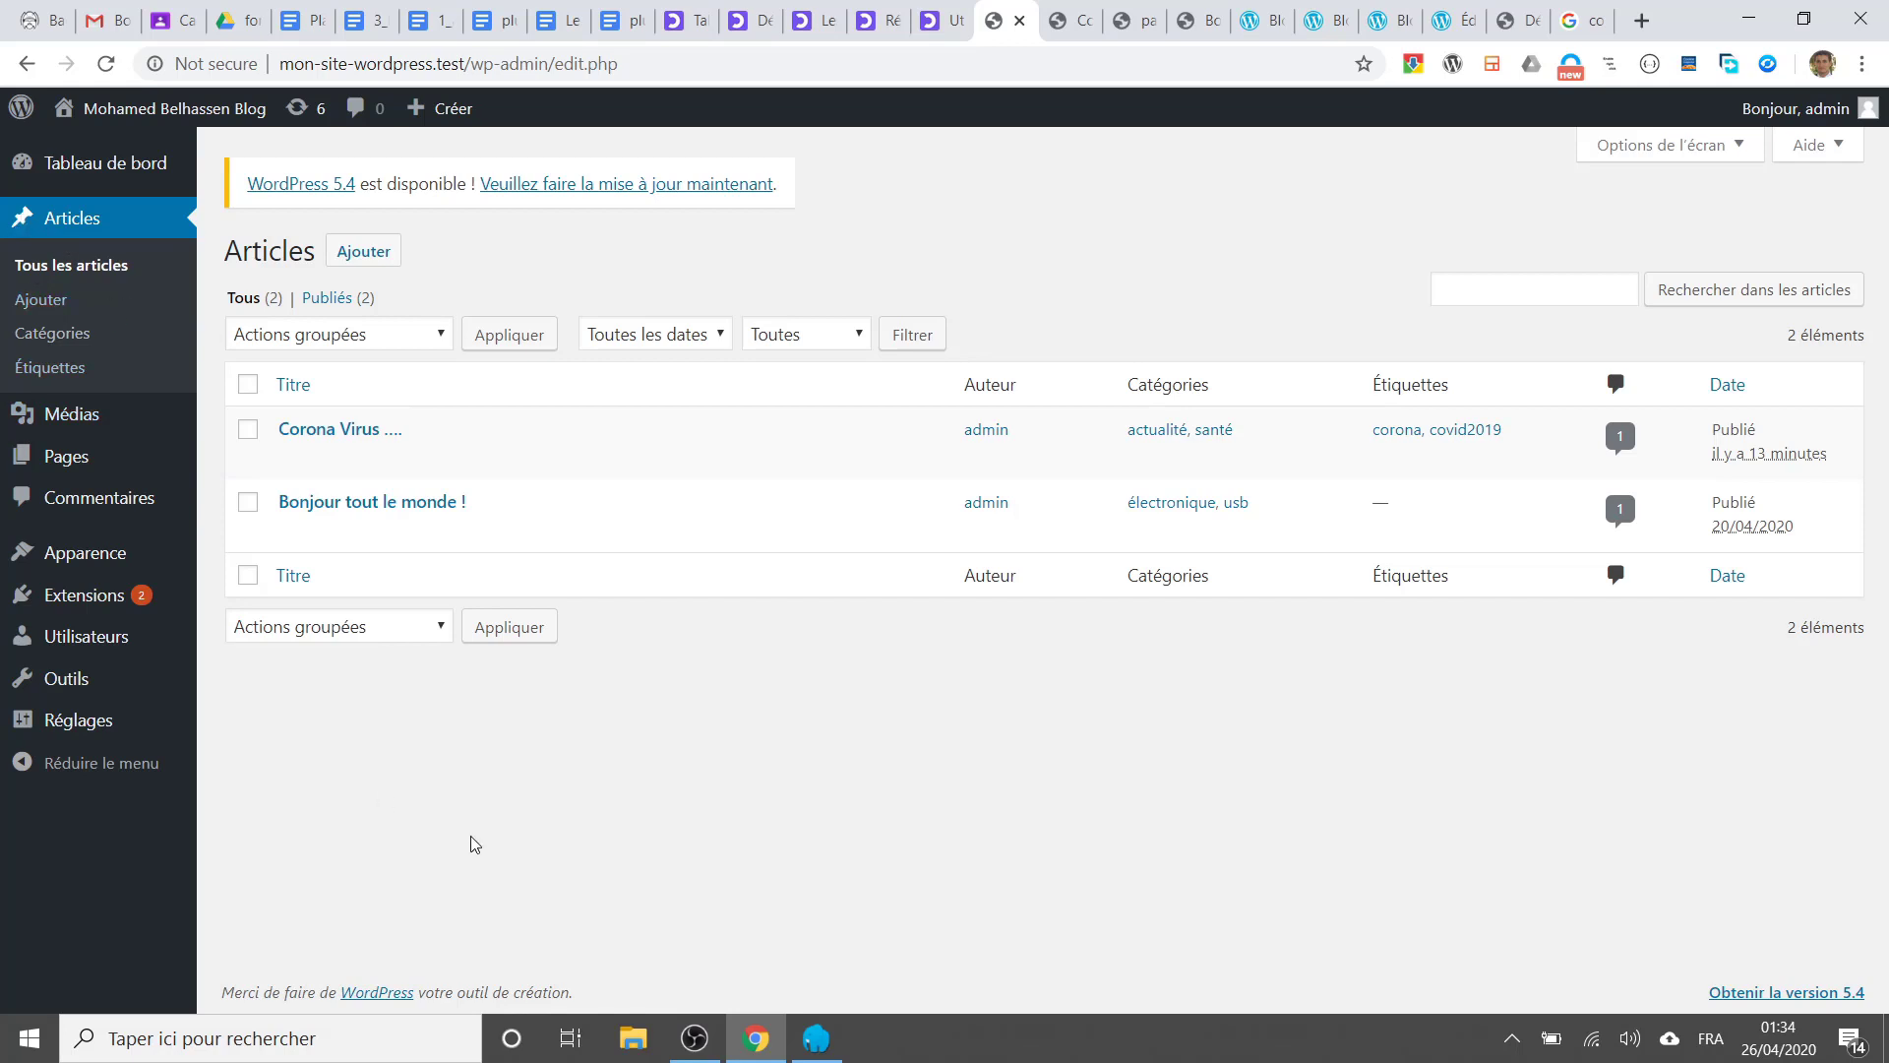
mouse_move(409, 535)
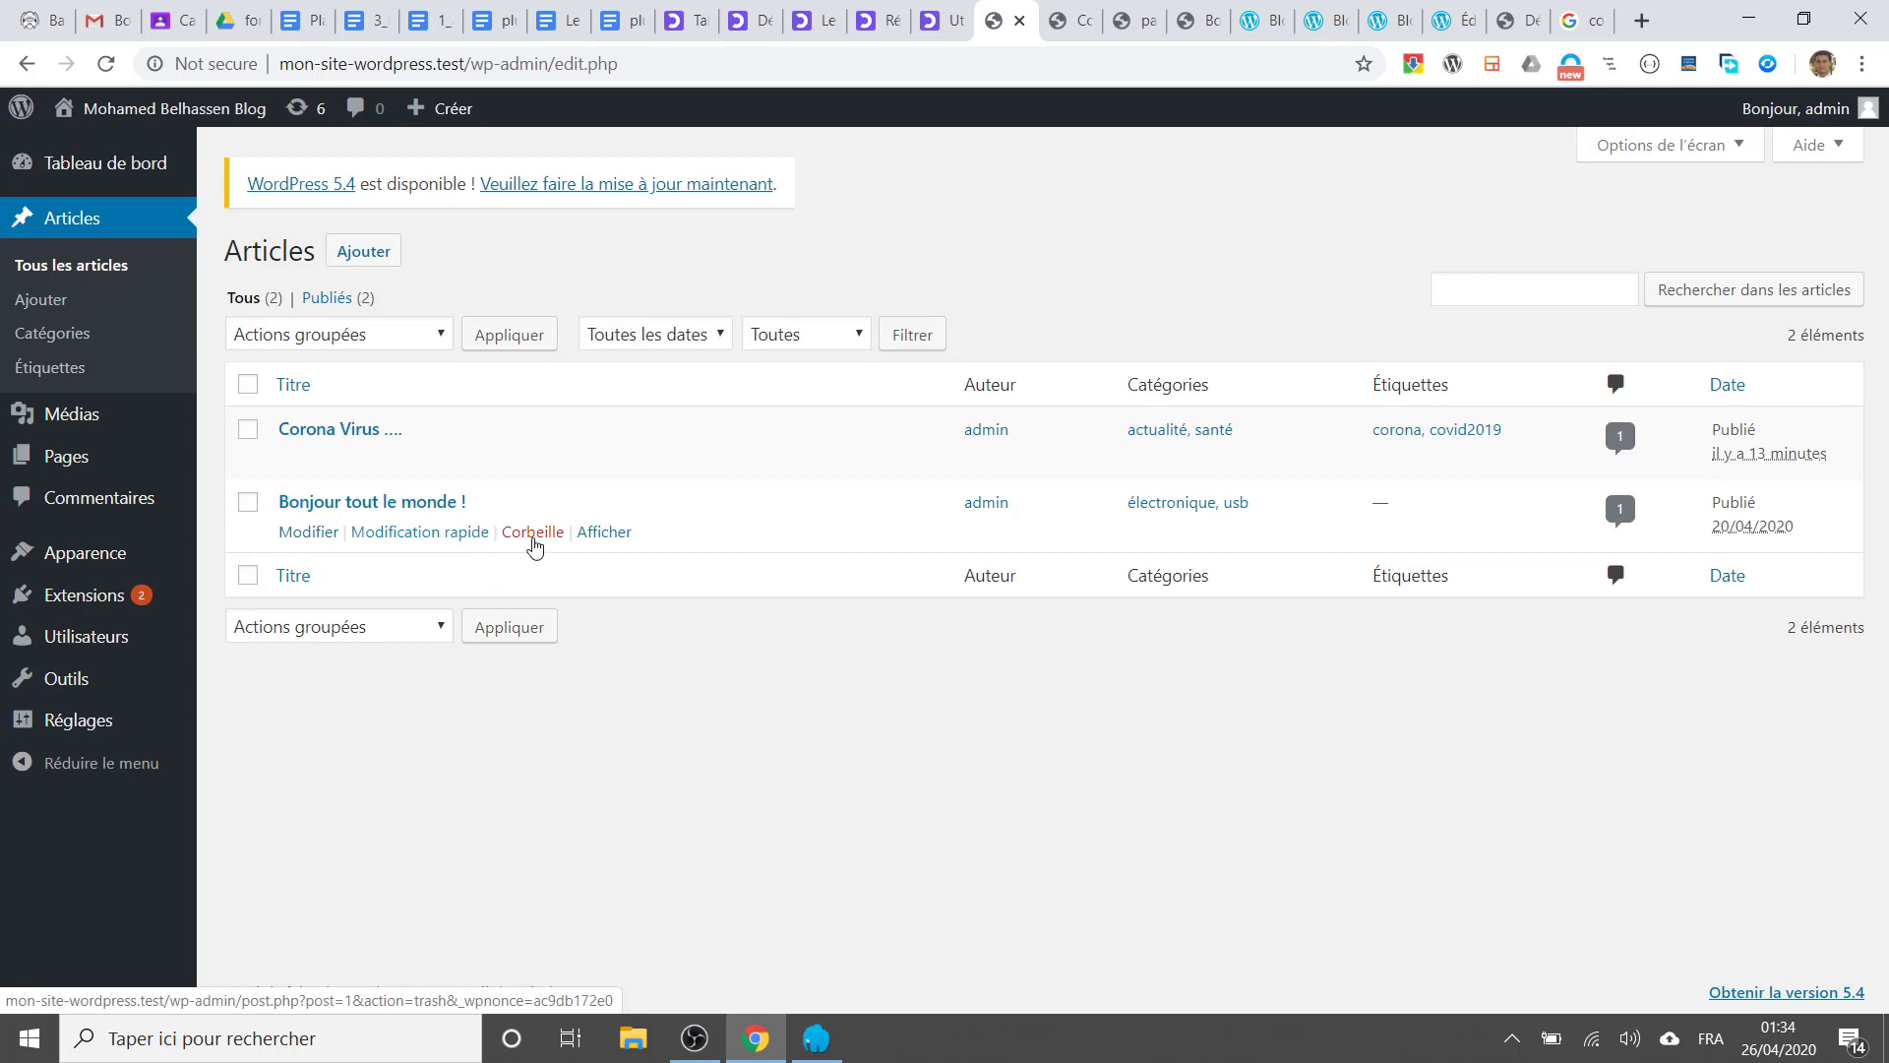
click(534, 538)
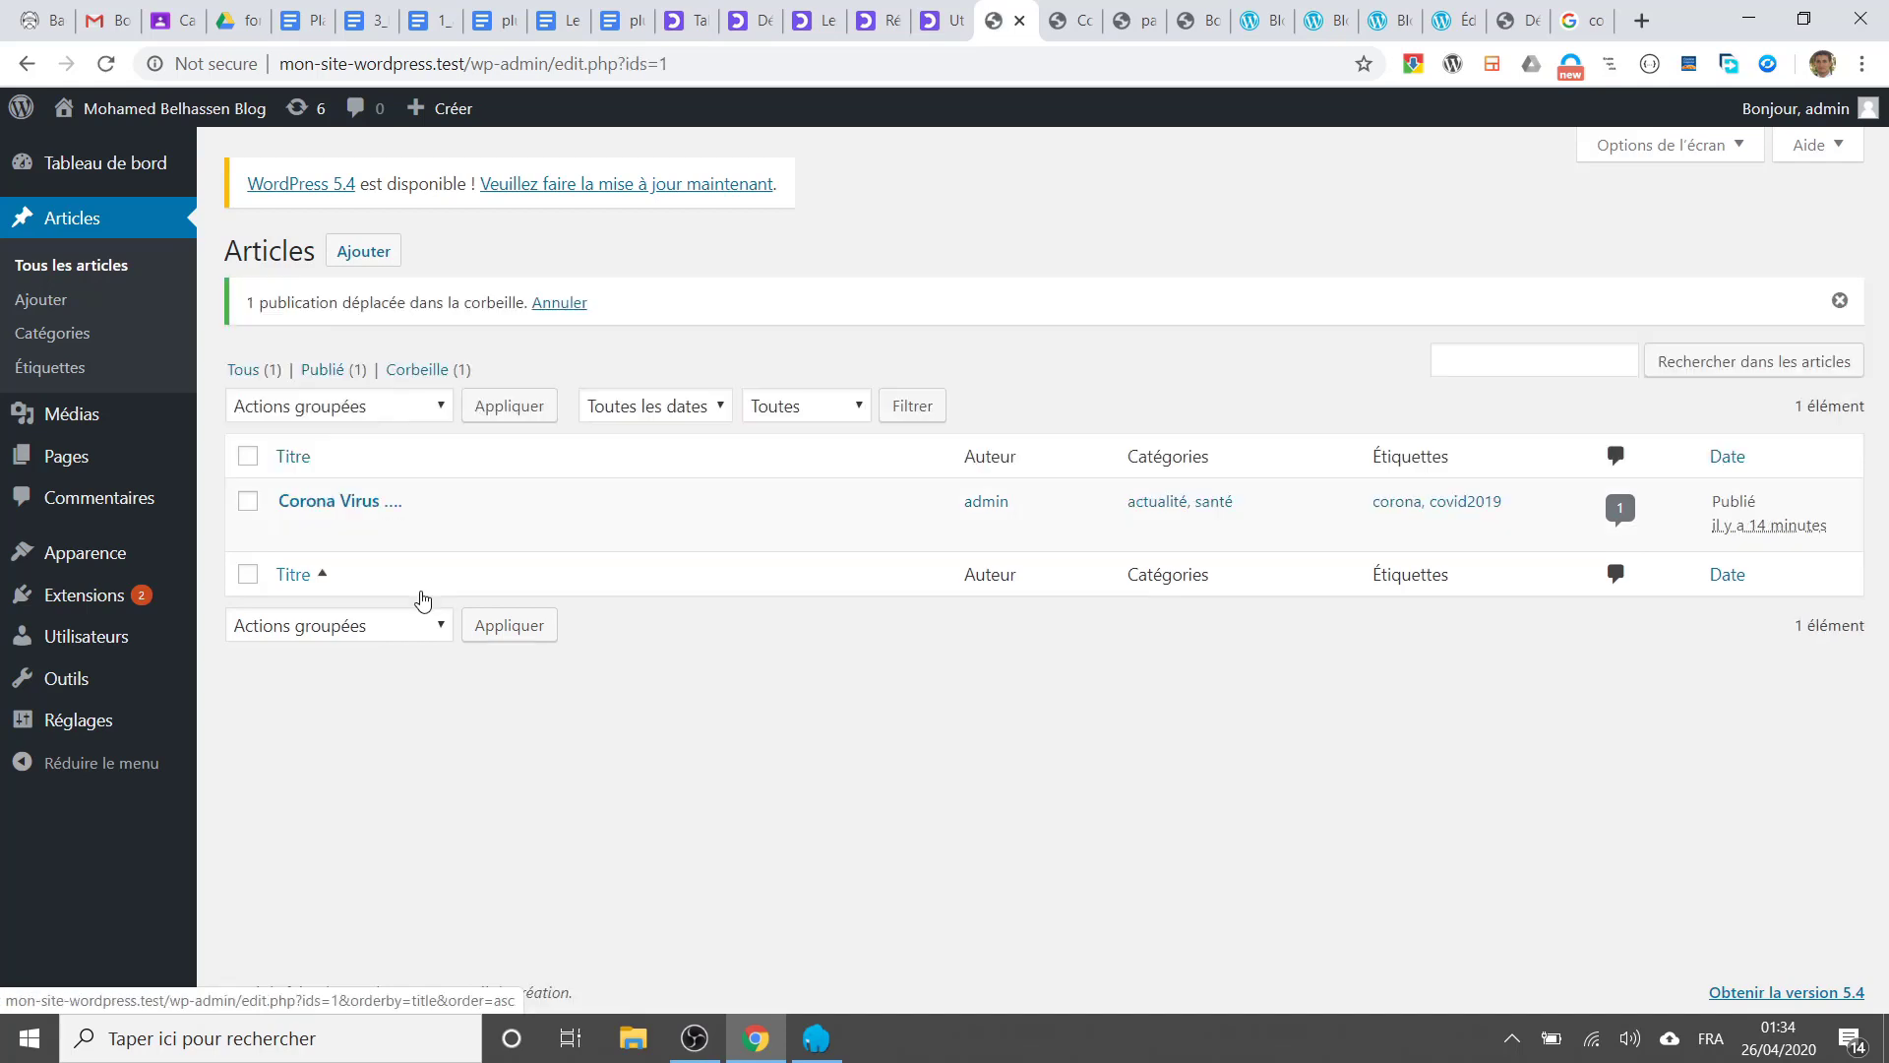
Step: Unapprove the Corona Virus post's single comment with the Désapprouver bulk action
click(1620, 516)
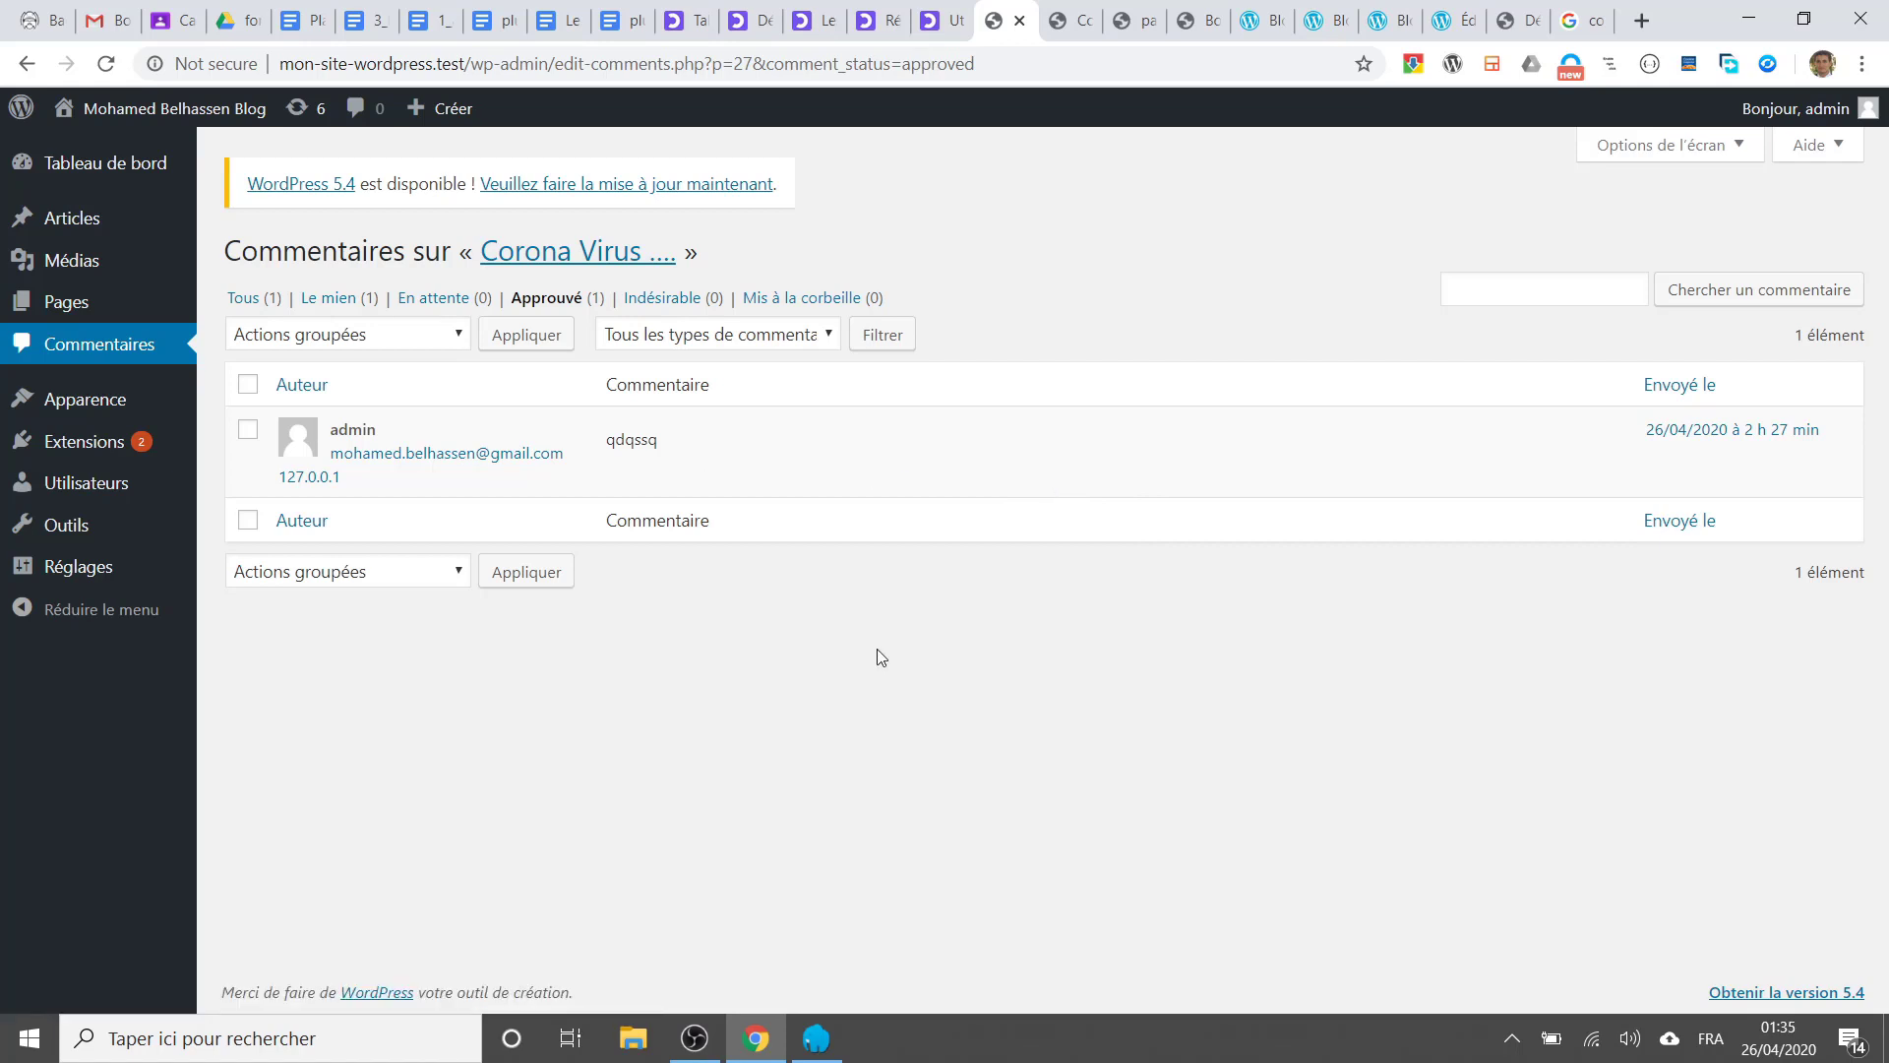
mouse_move(758, 481)
click(248, 429)
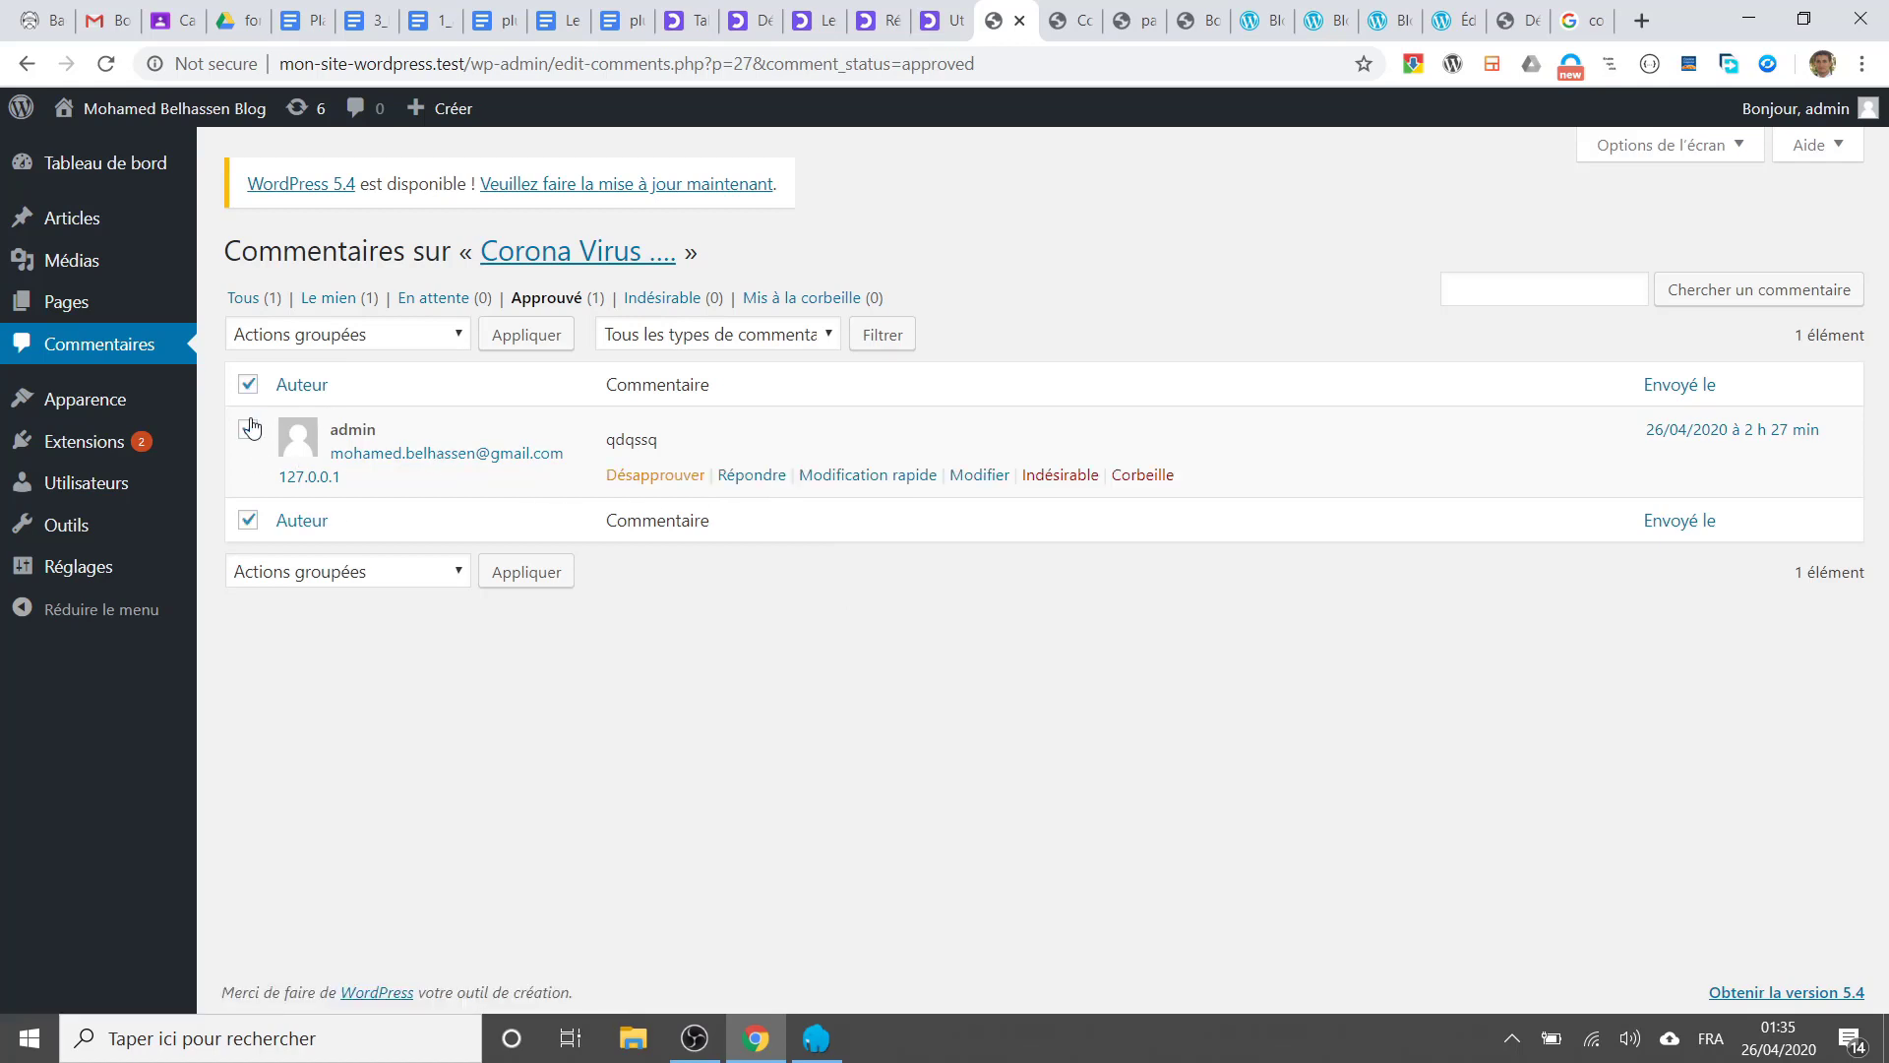
click(405, 336)
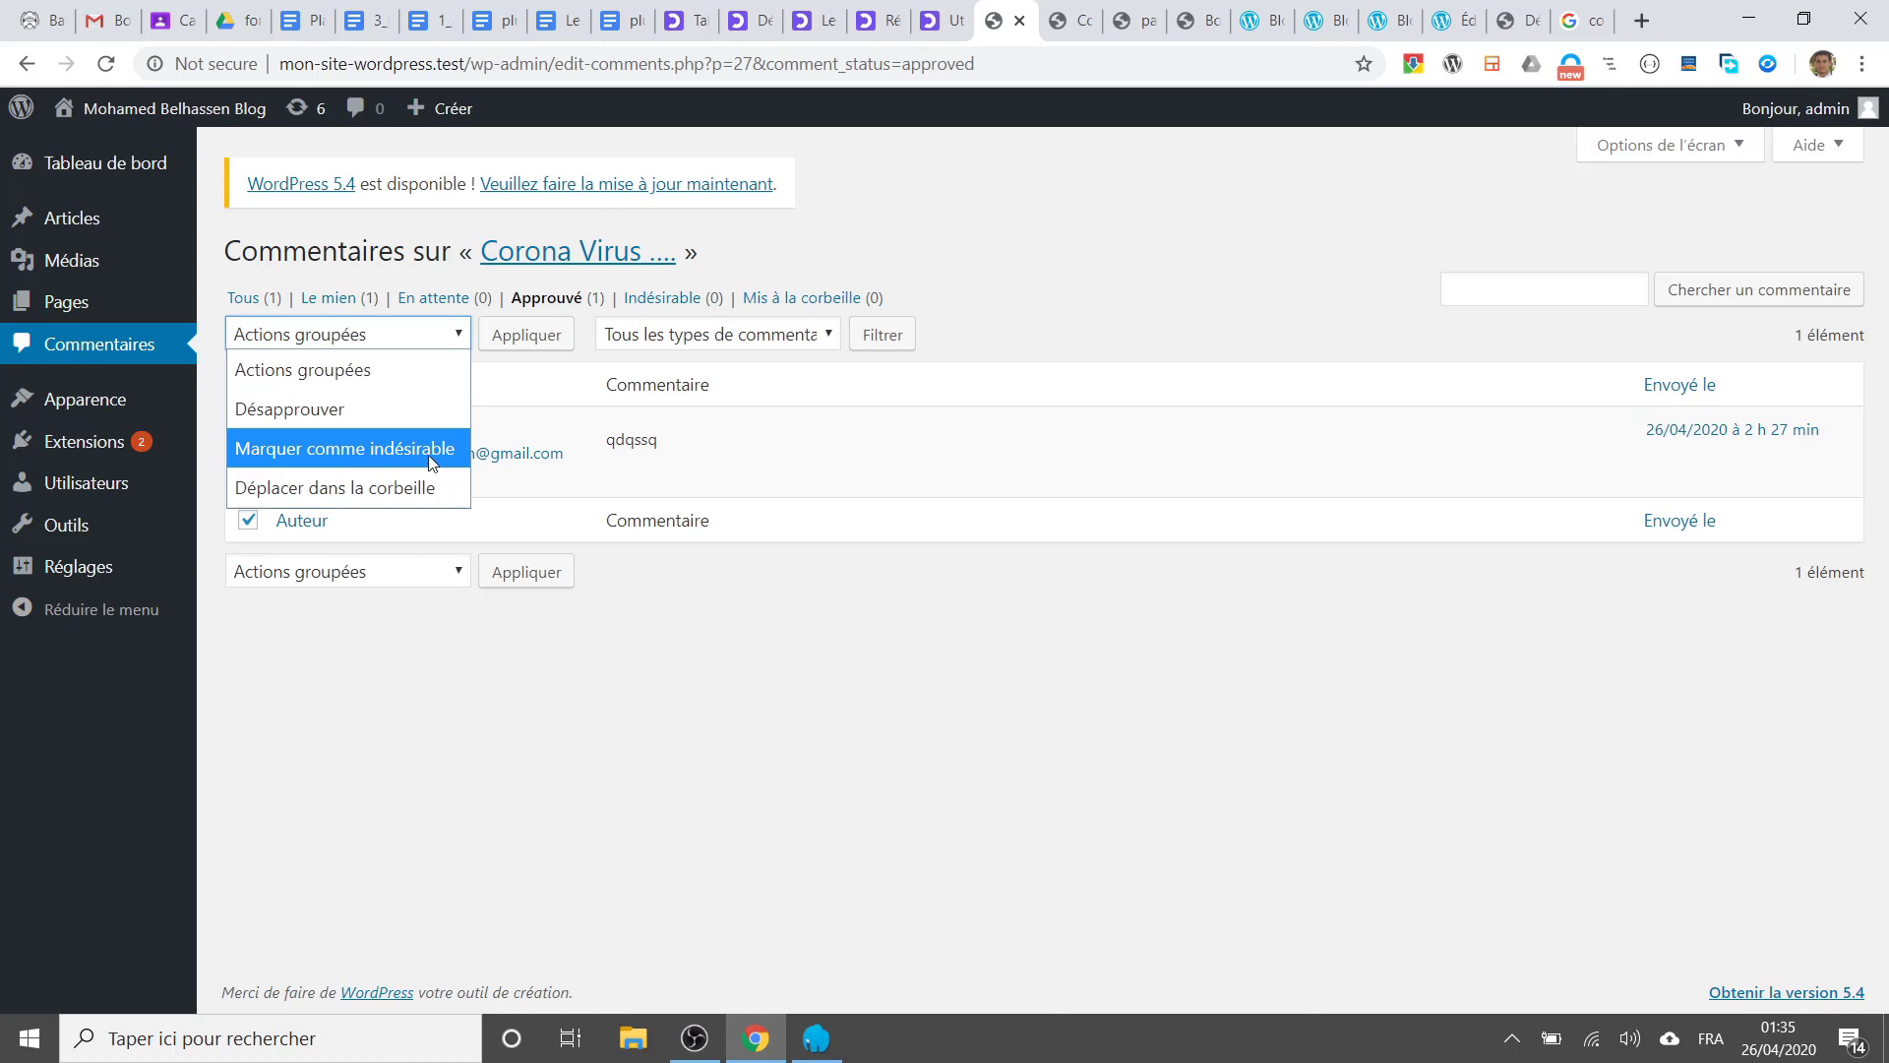
click(374, 410)
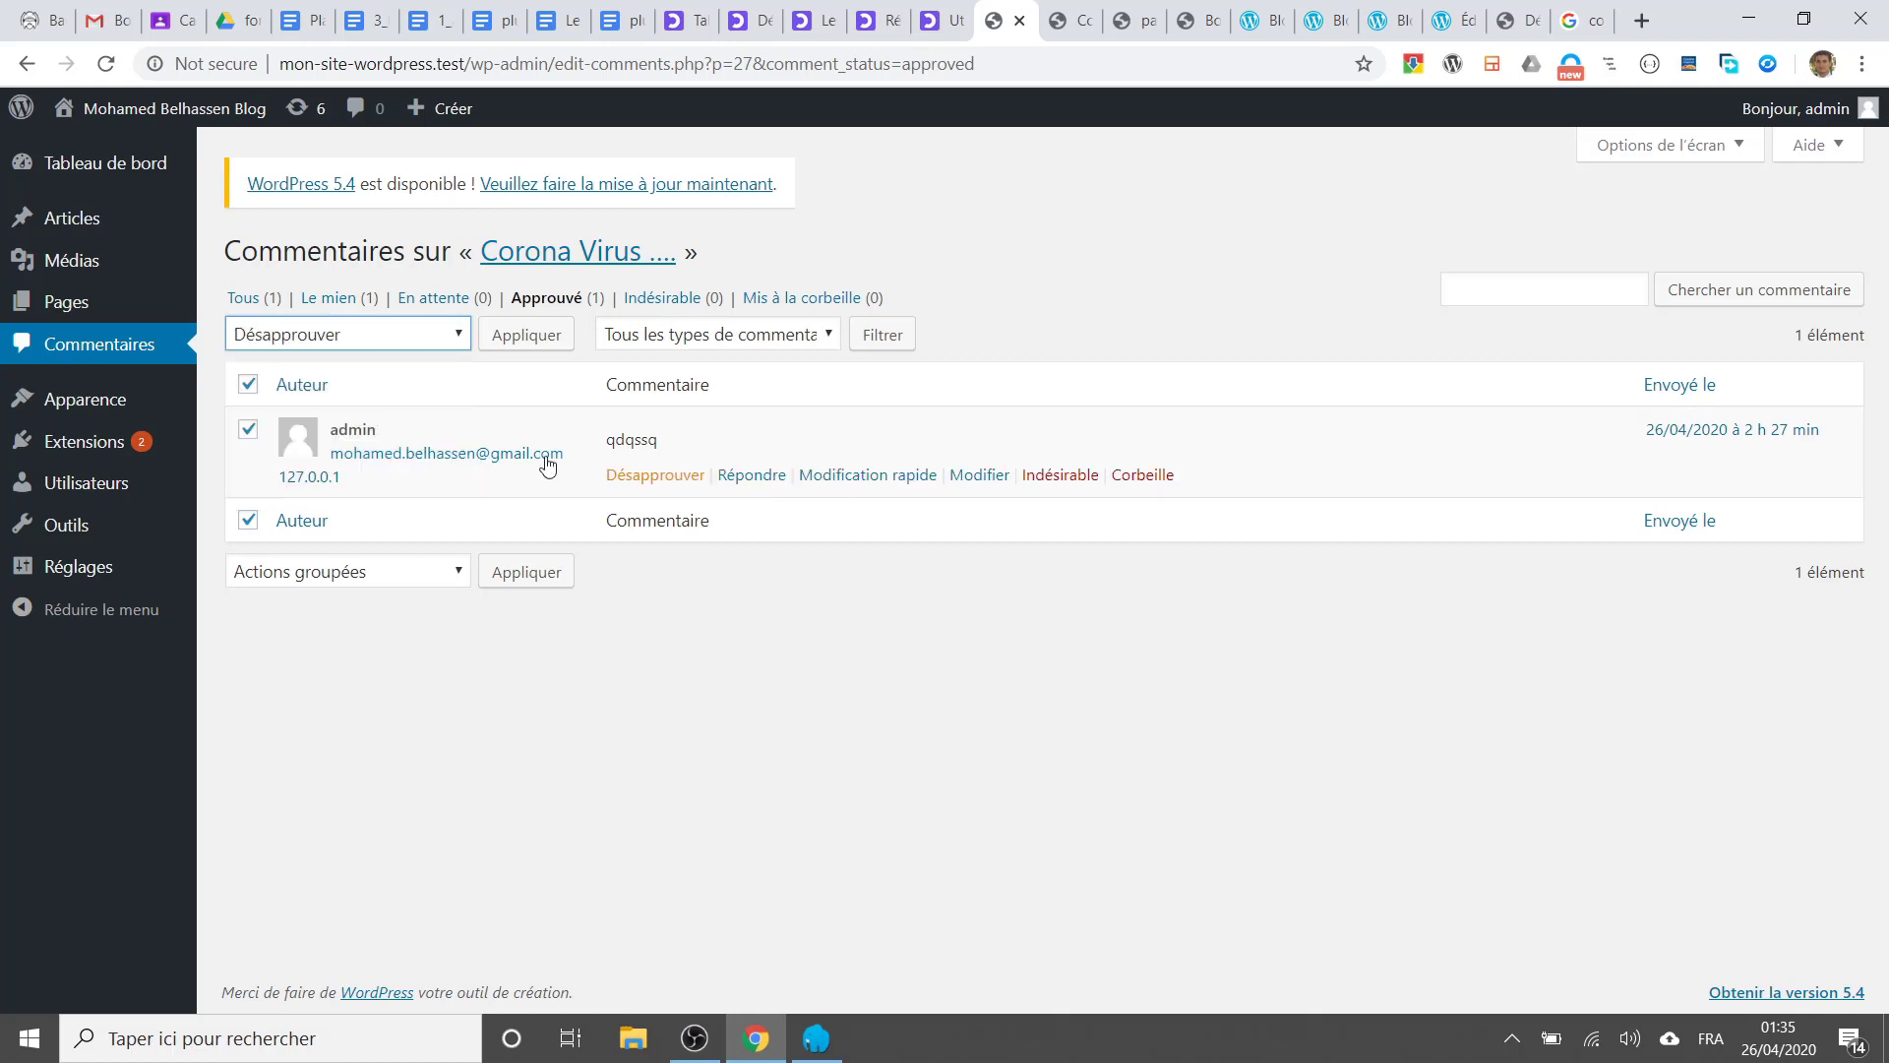
click(654, 478)
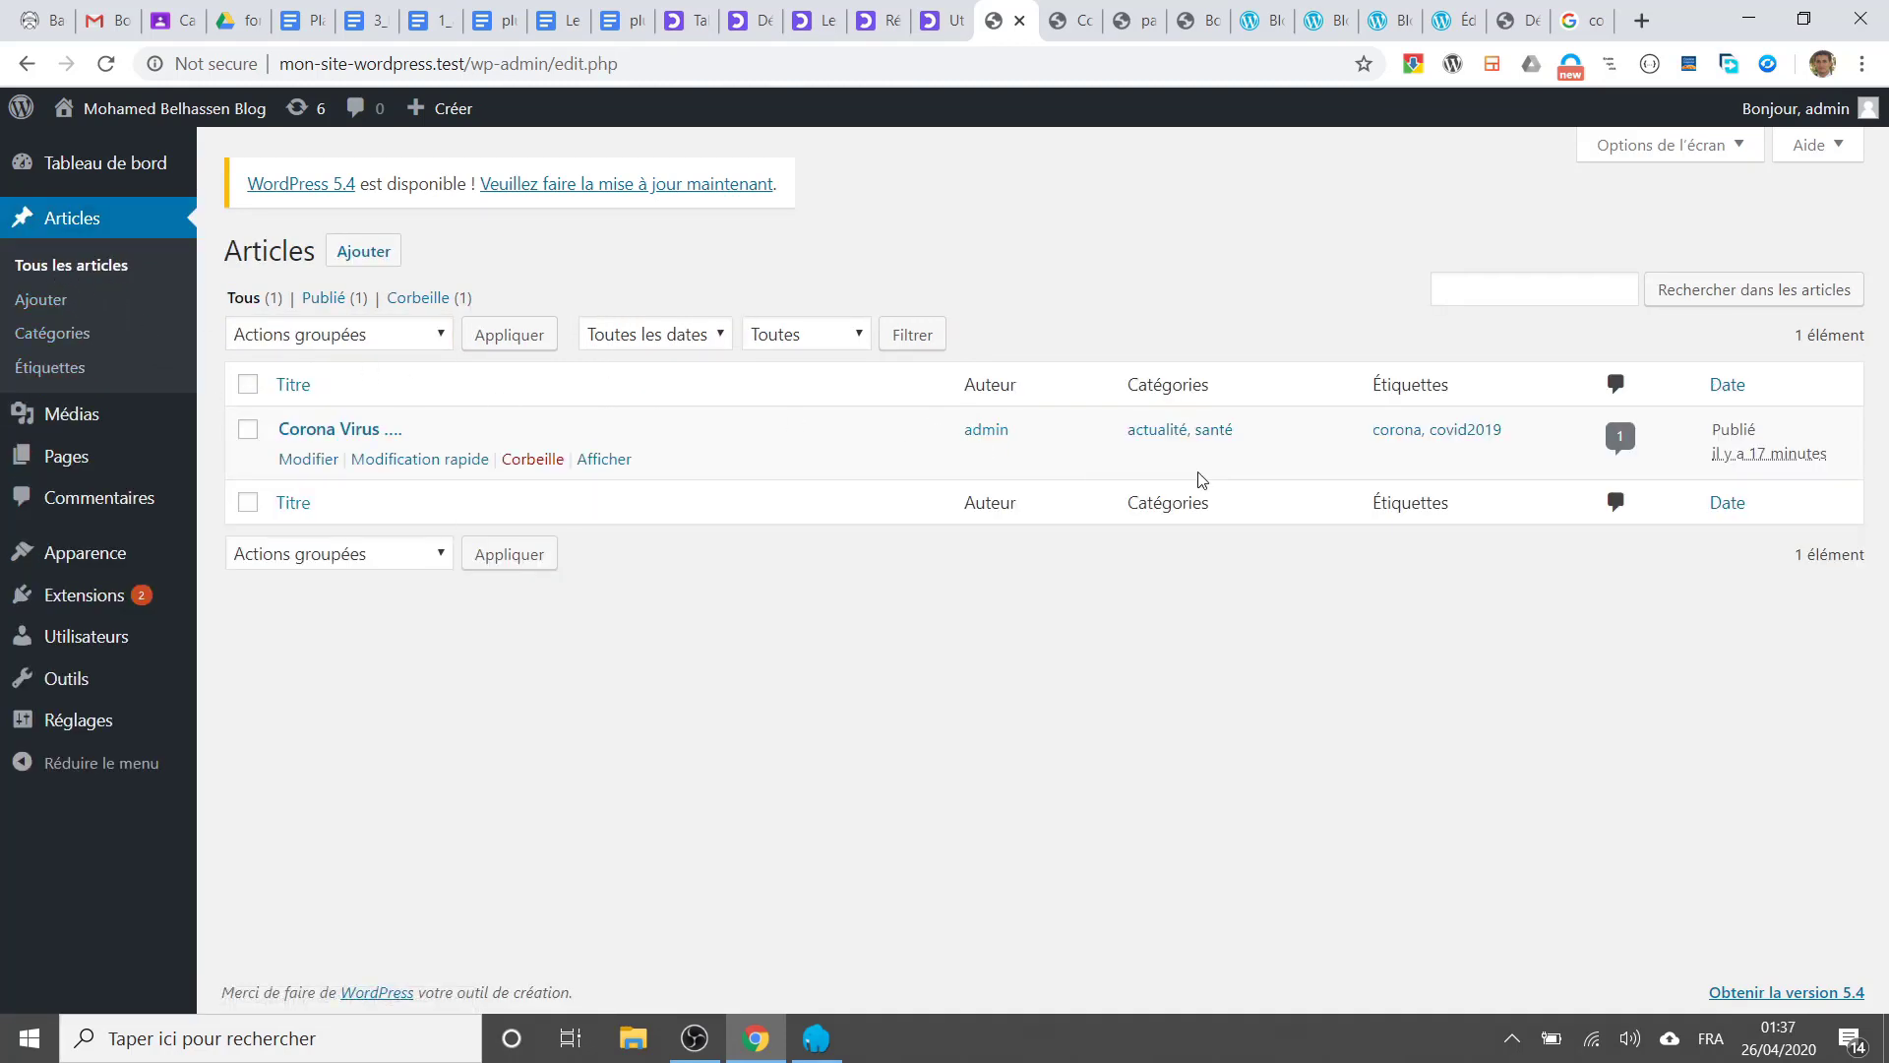
Step: Reload the posts list and open quick edit for the Corona Virus post
click(418, 461)
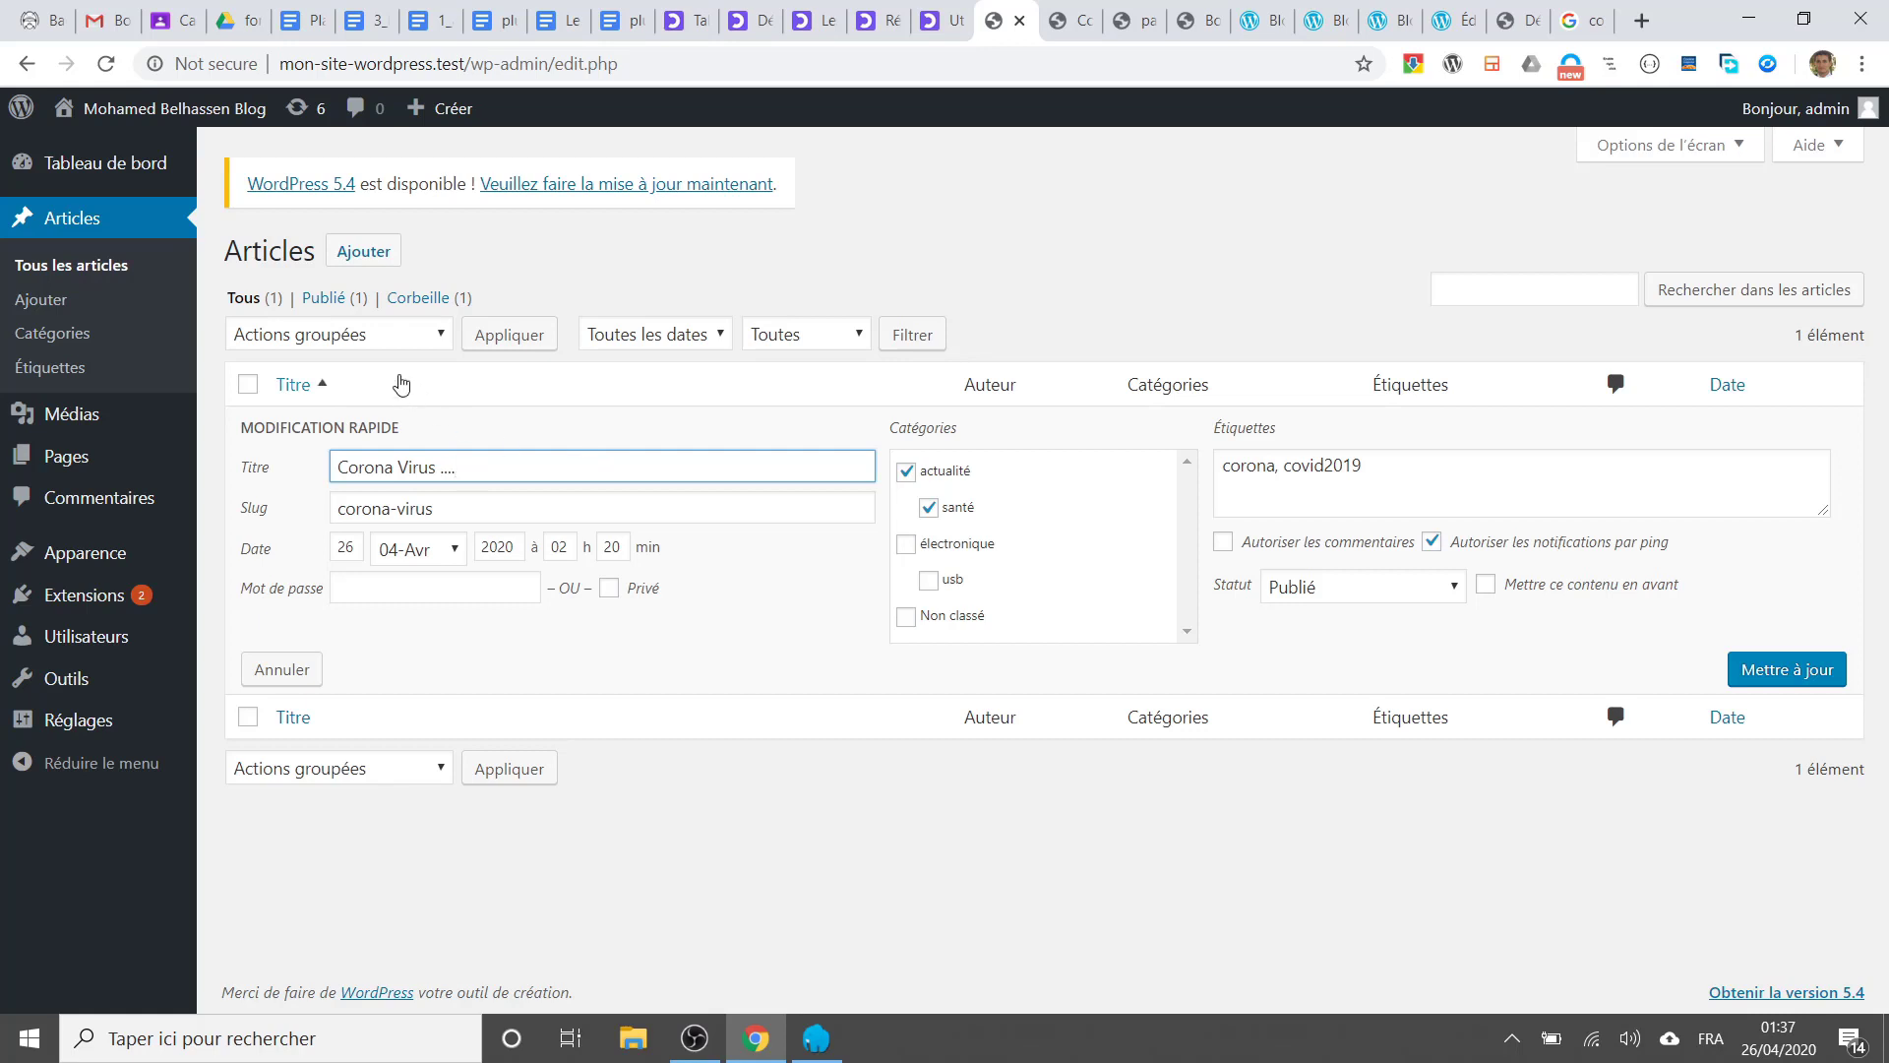
click(79, 279)
mouse_move(390, 433)
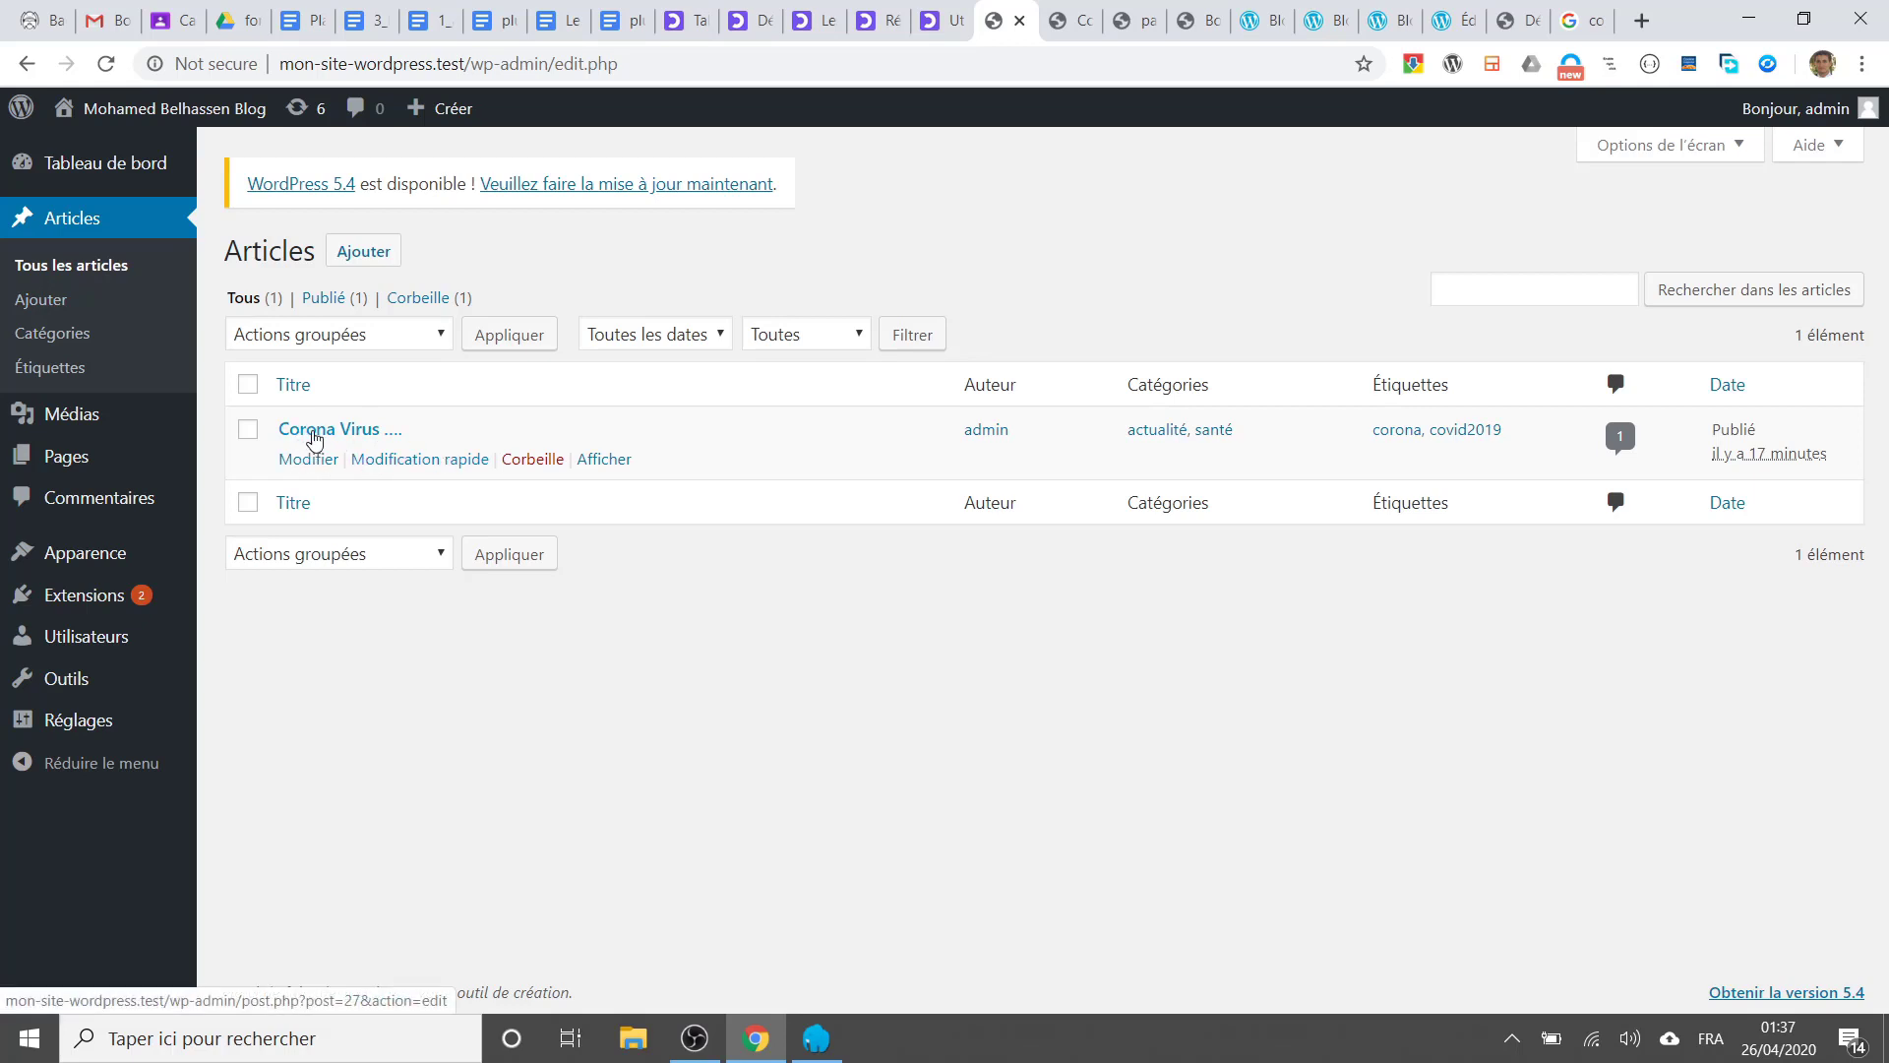
click(414, 461)
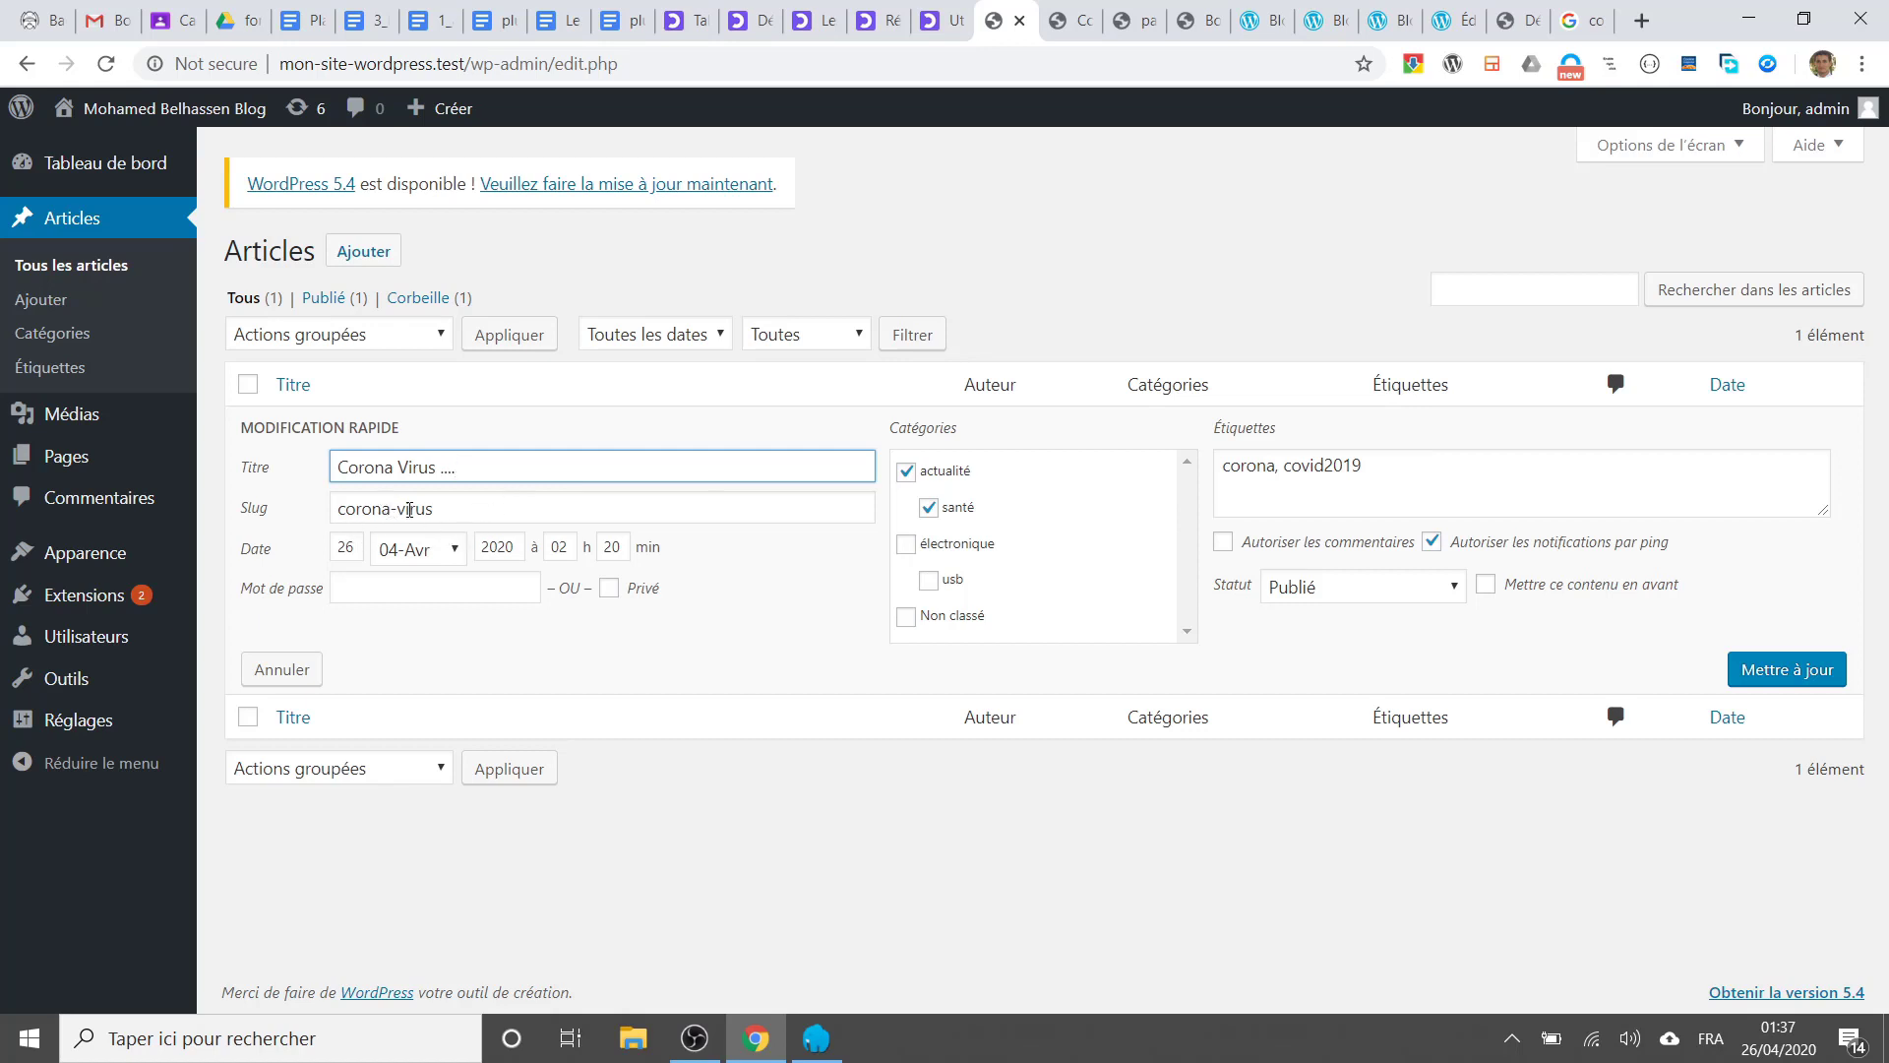
Step: Tick Mettre ce contenu en avant for Corona Virus in quick edit and save
click(470, 510)
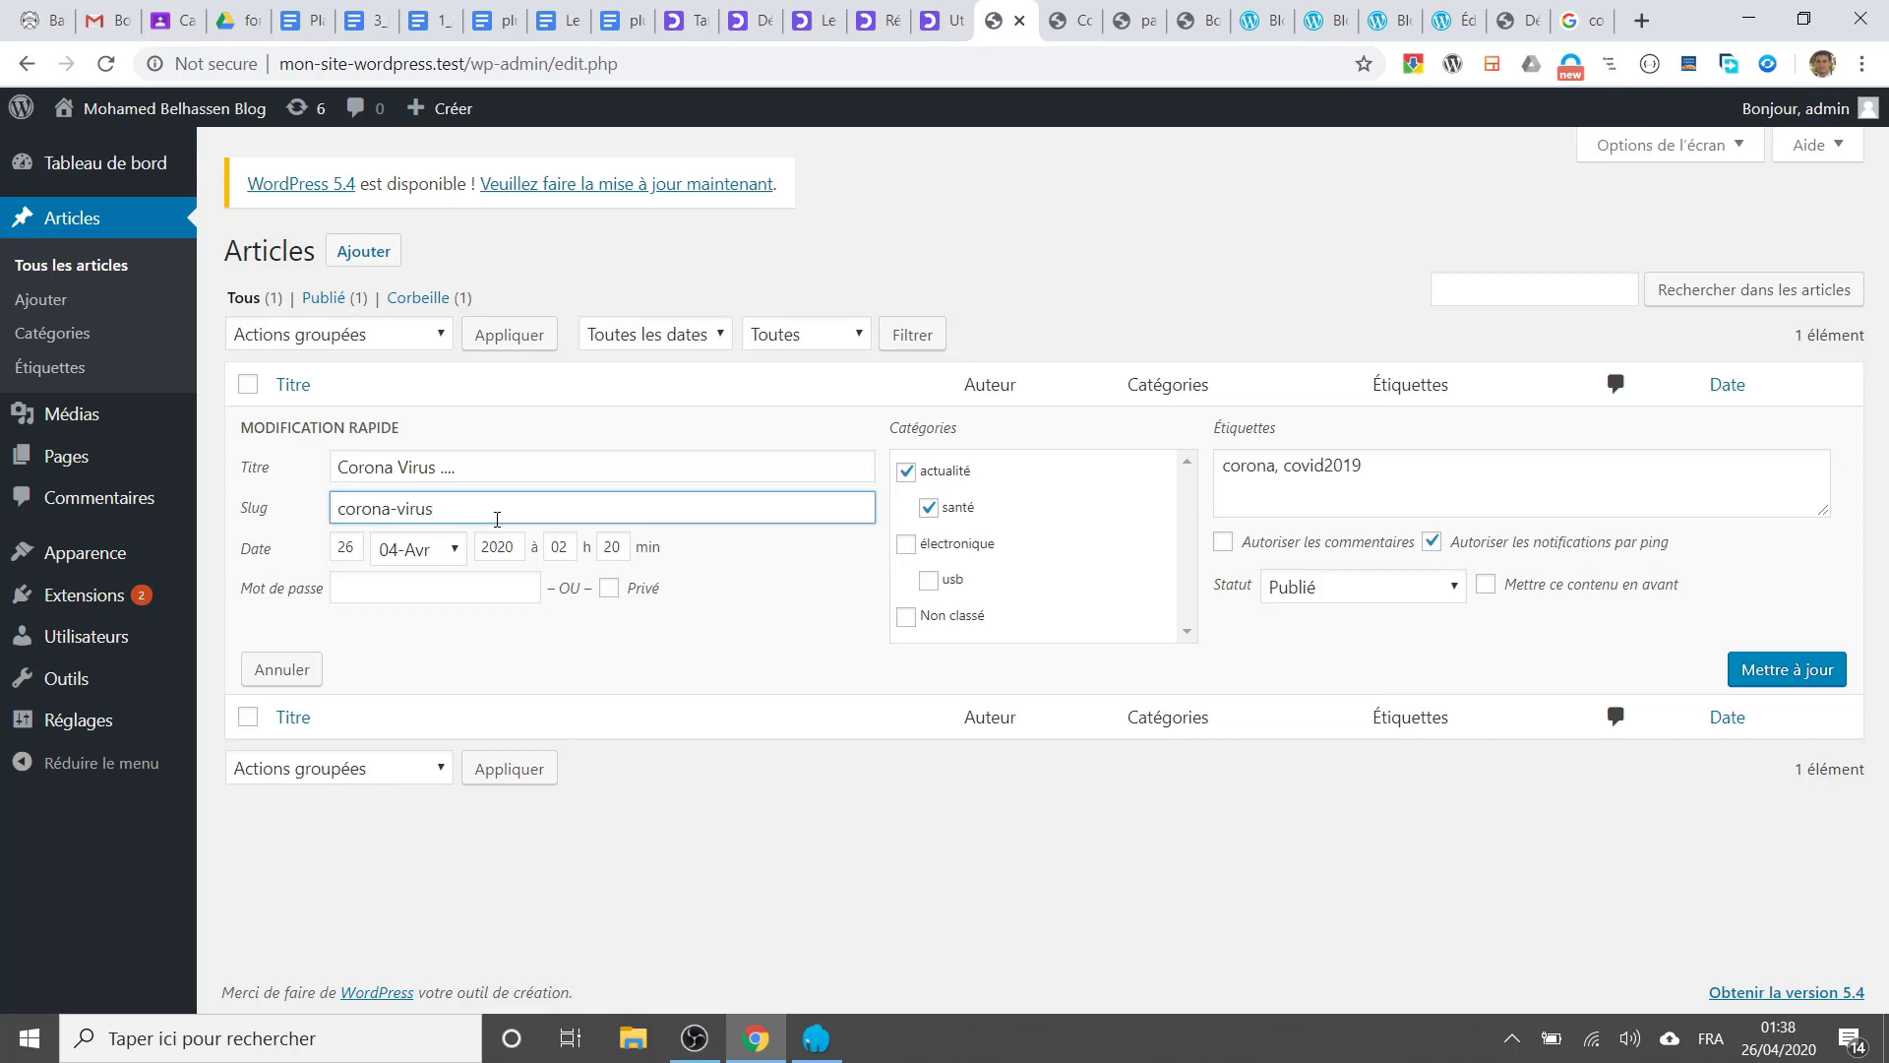
click(349, 549)
click(564, 547)
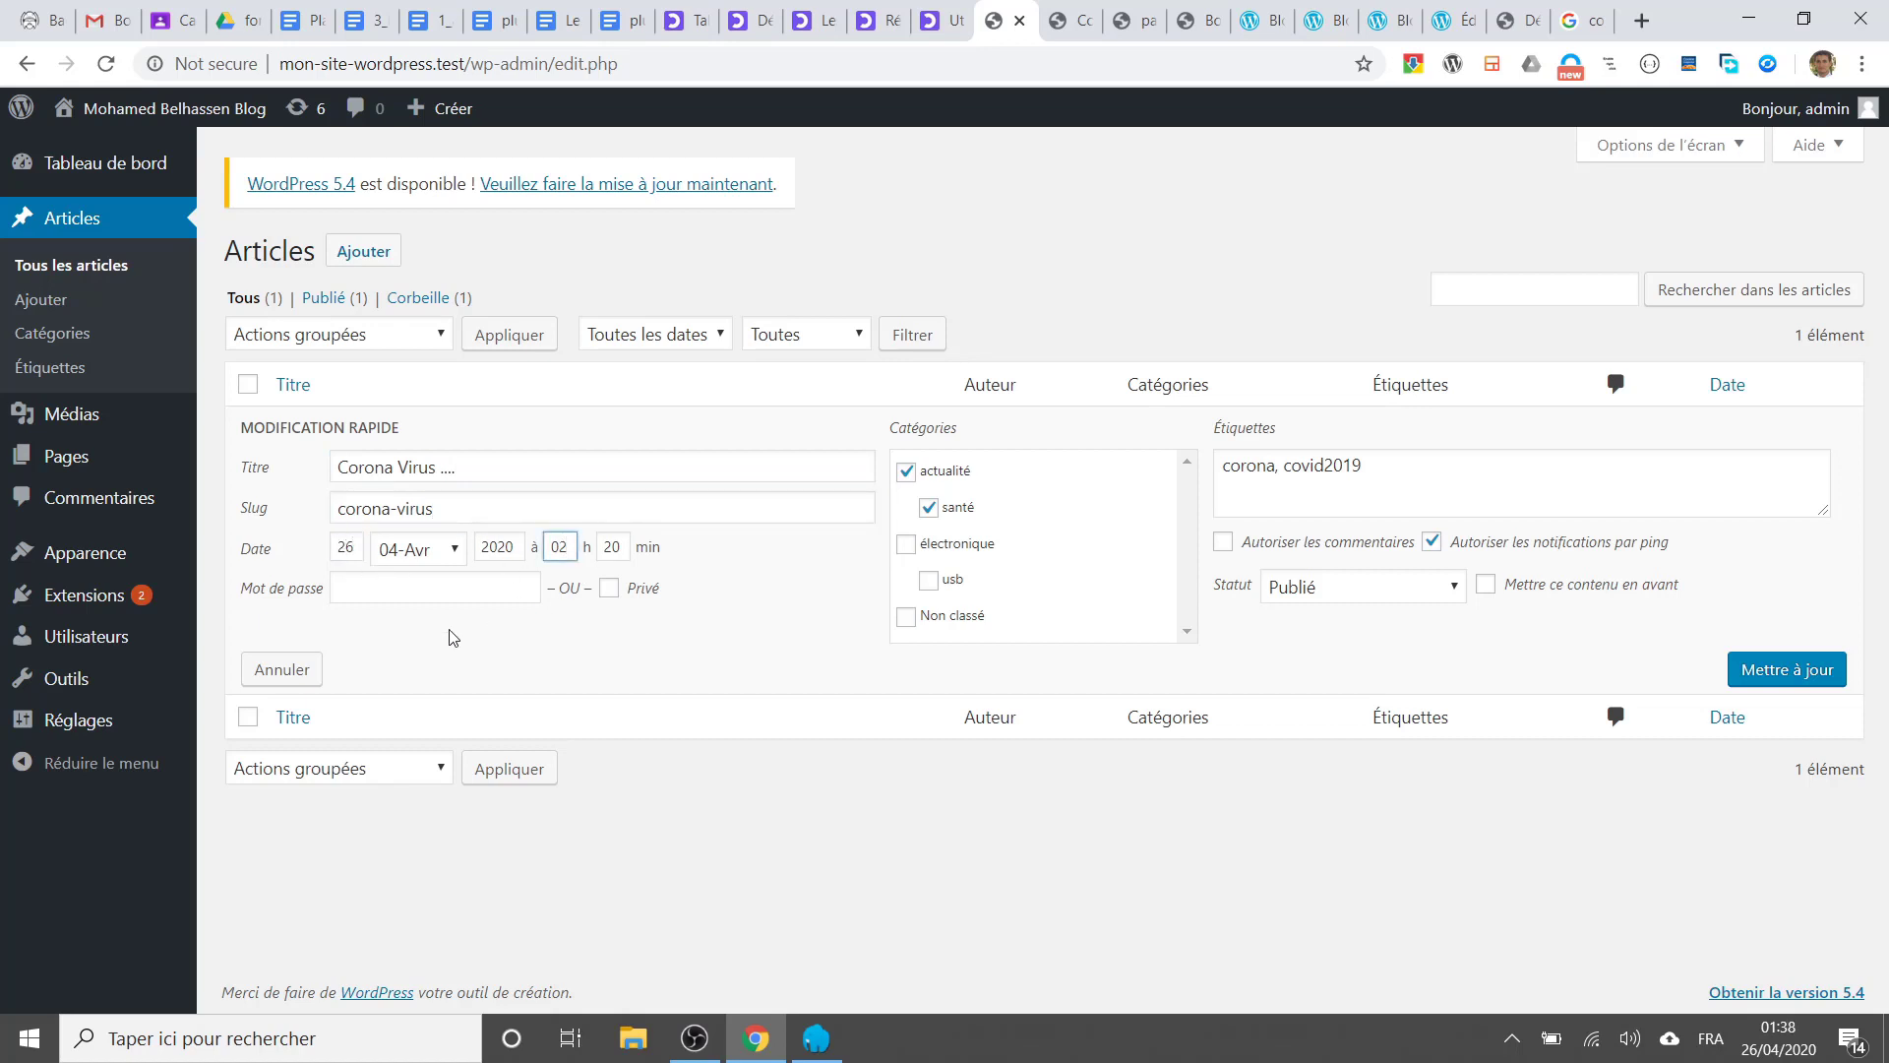
click(399, 595)
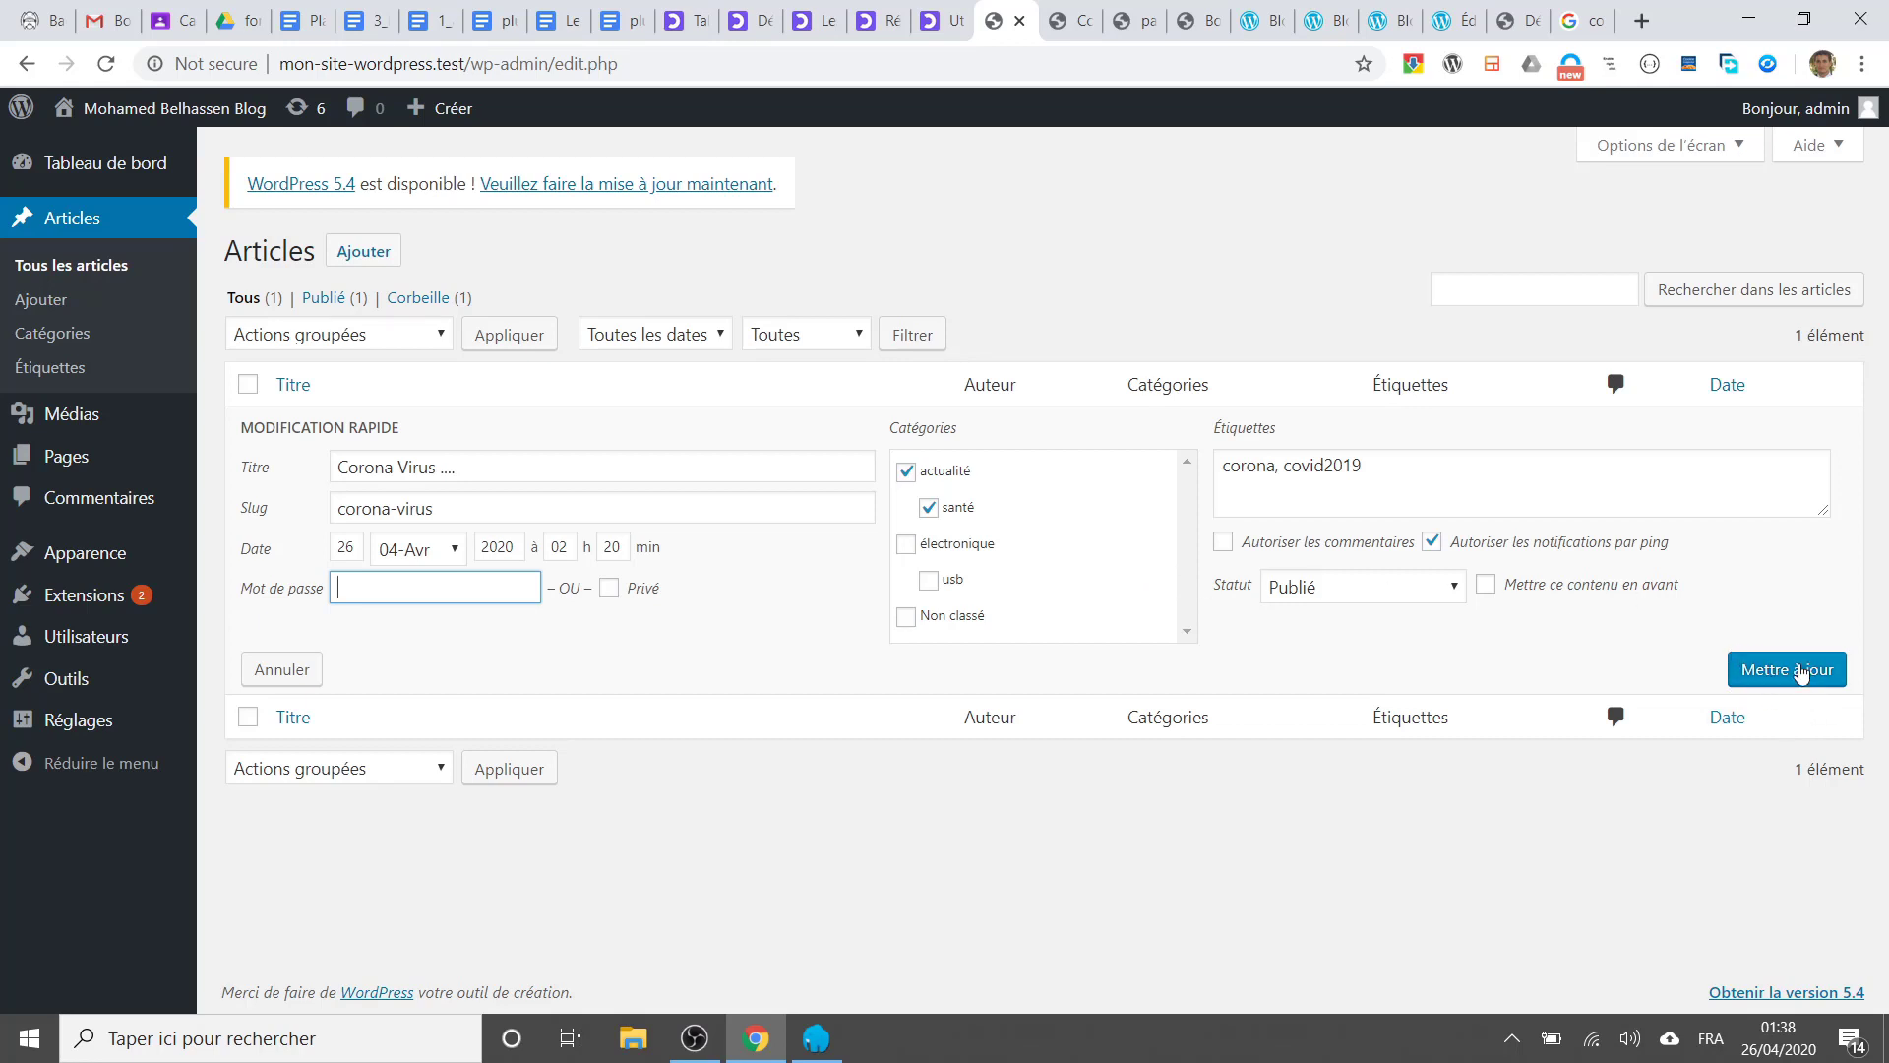
click(1486, 587)
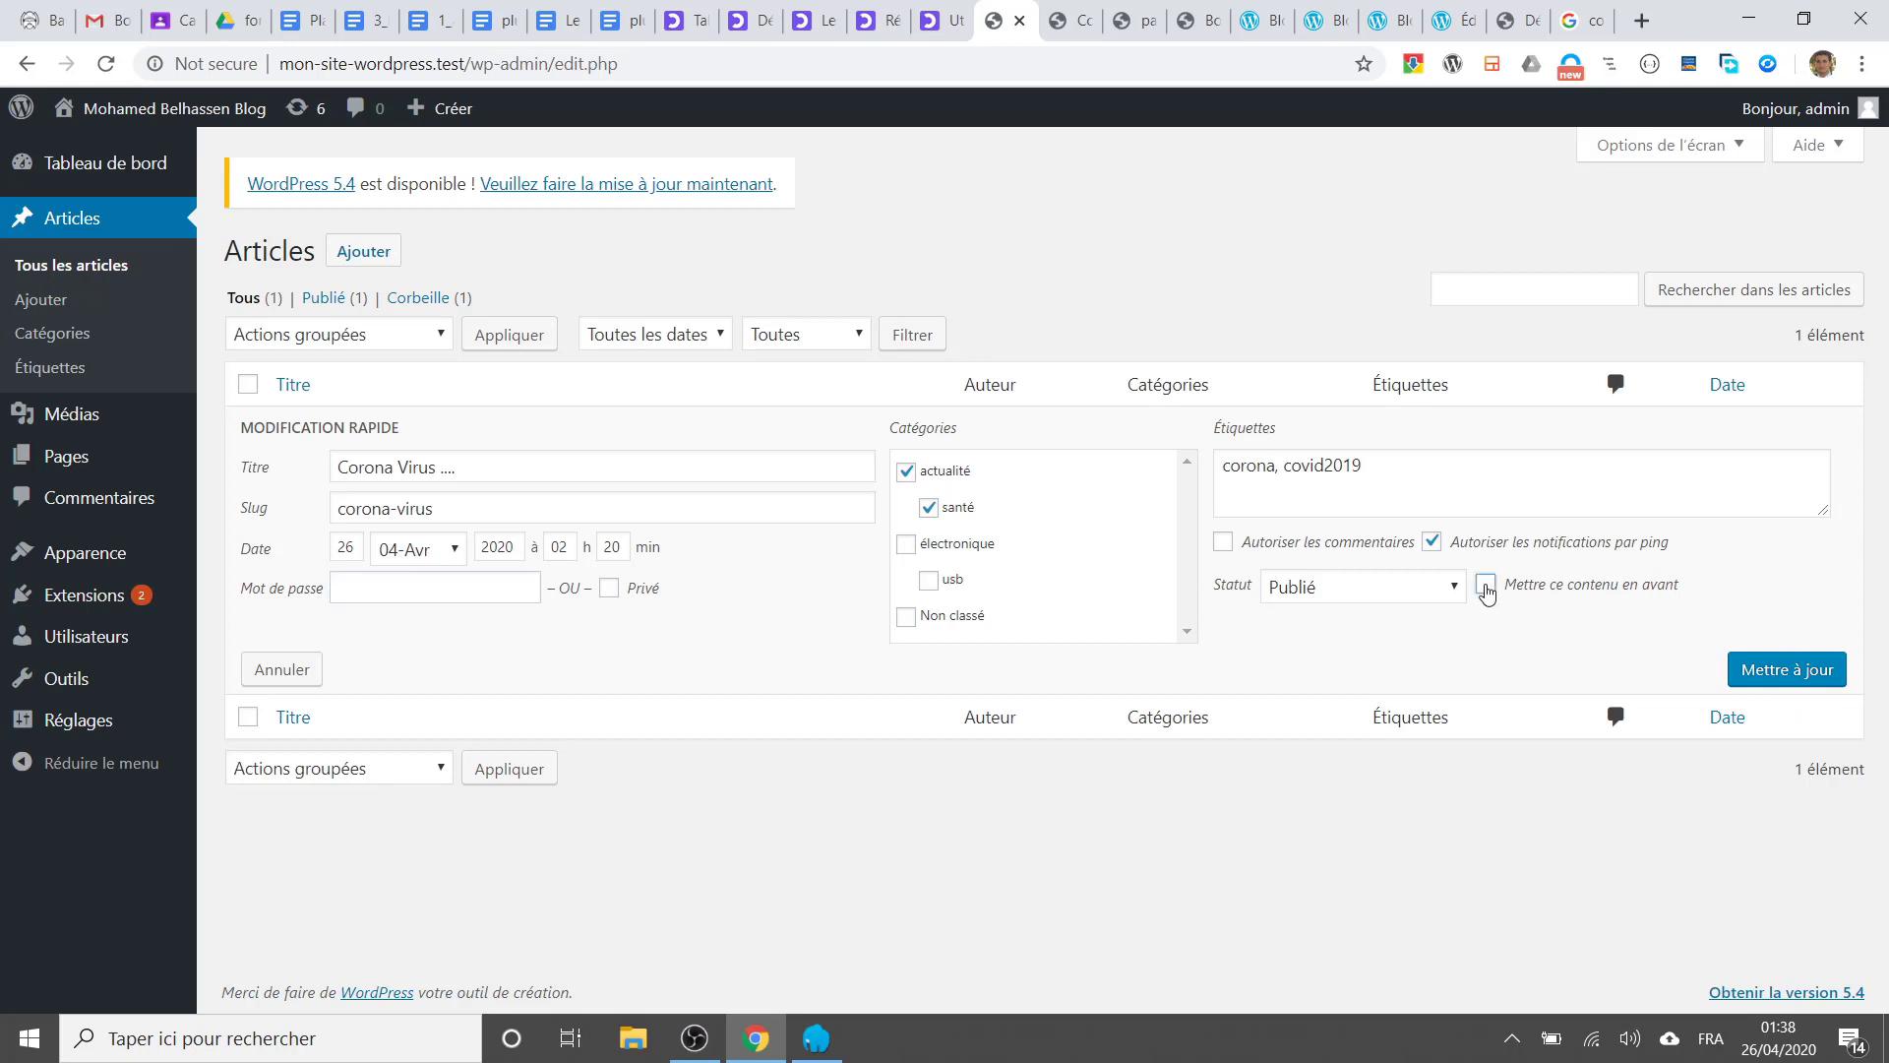
click(1767, 678)
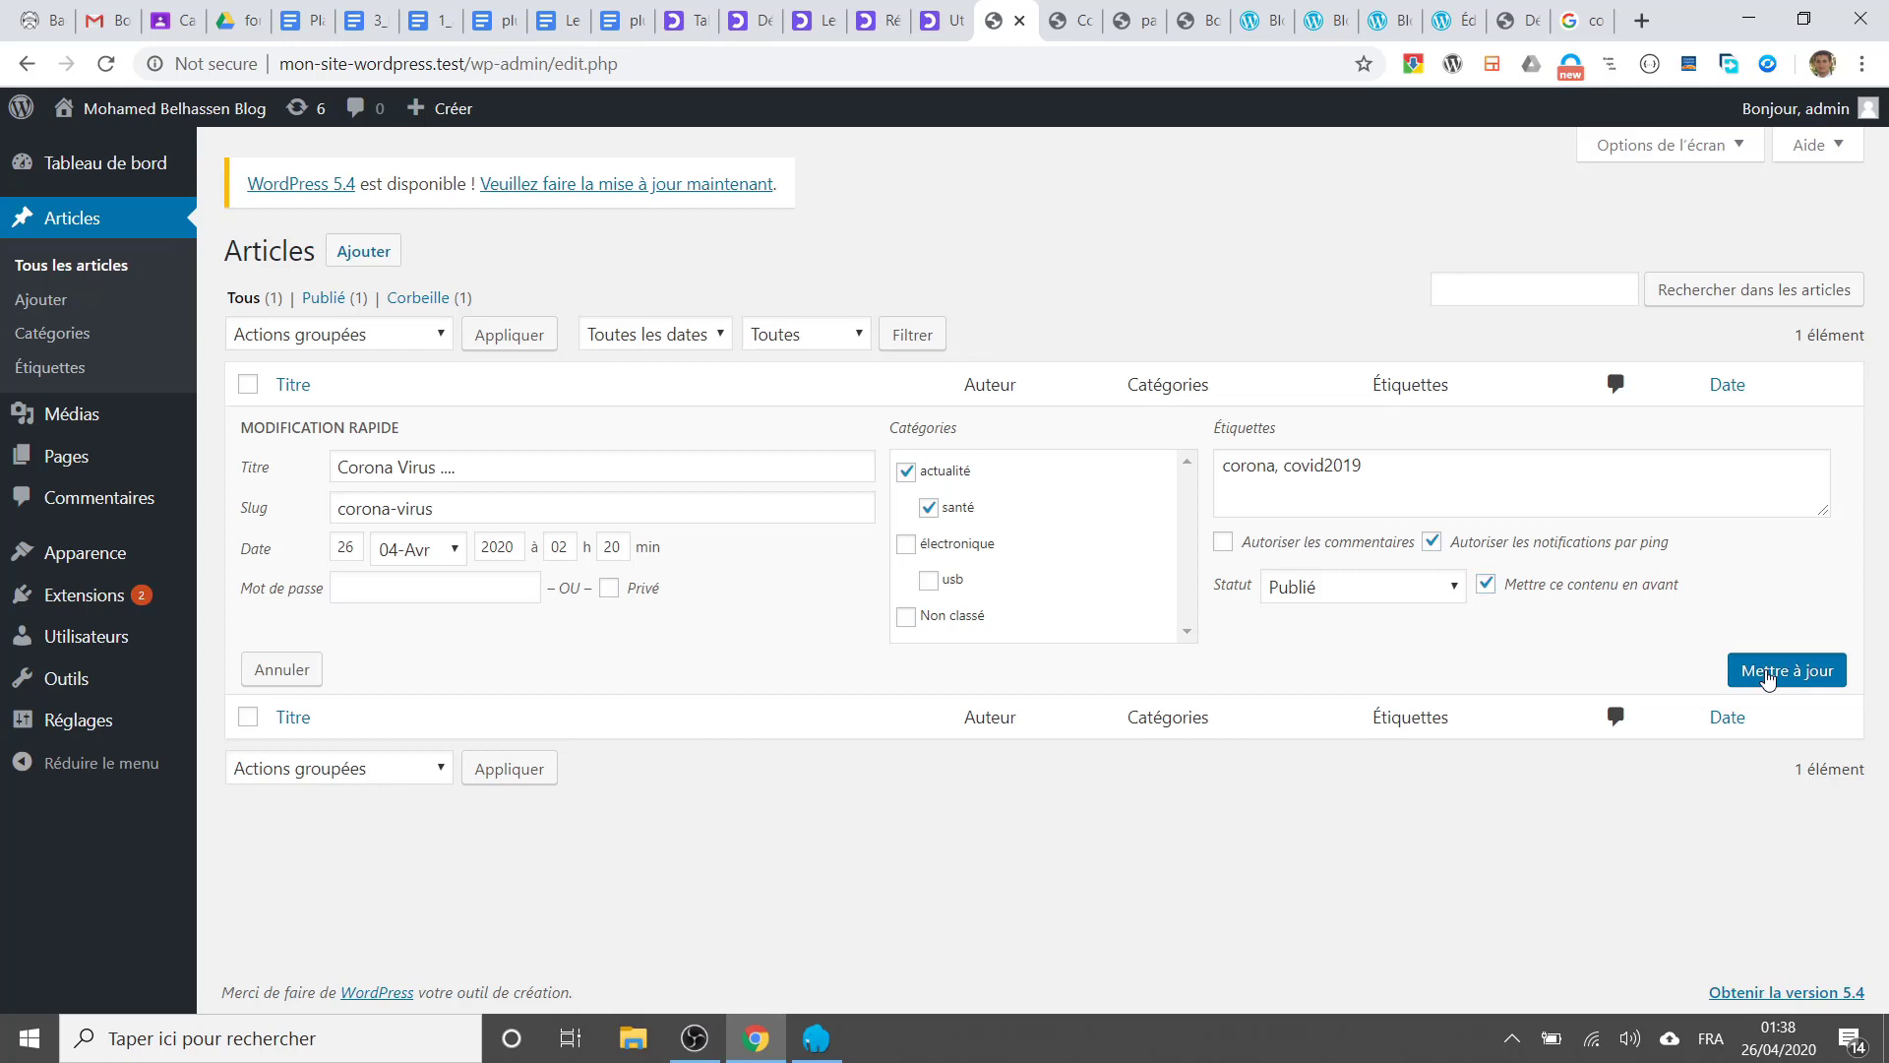